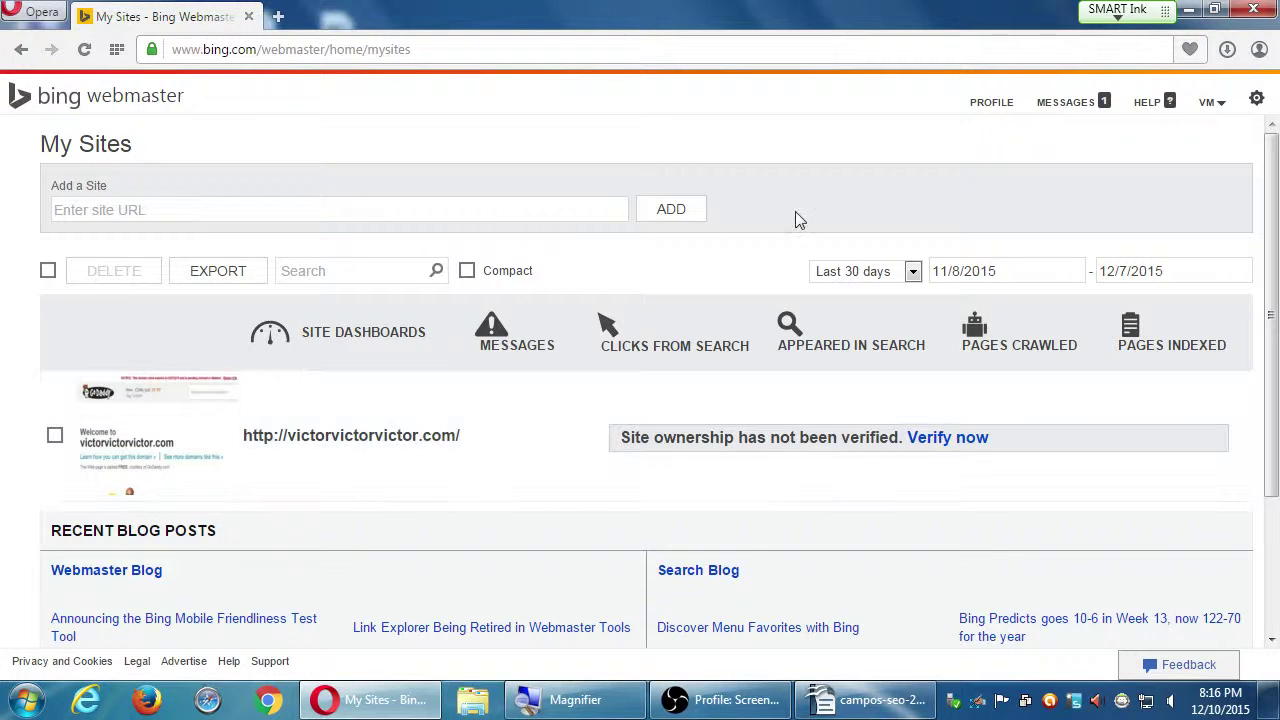
- Sign out of the current Bing Webmaster account and open the Microsoft account sign-in page
left_click(1232, 126)
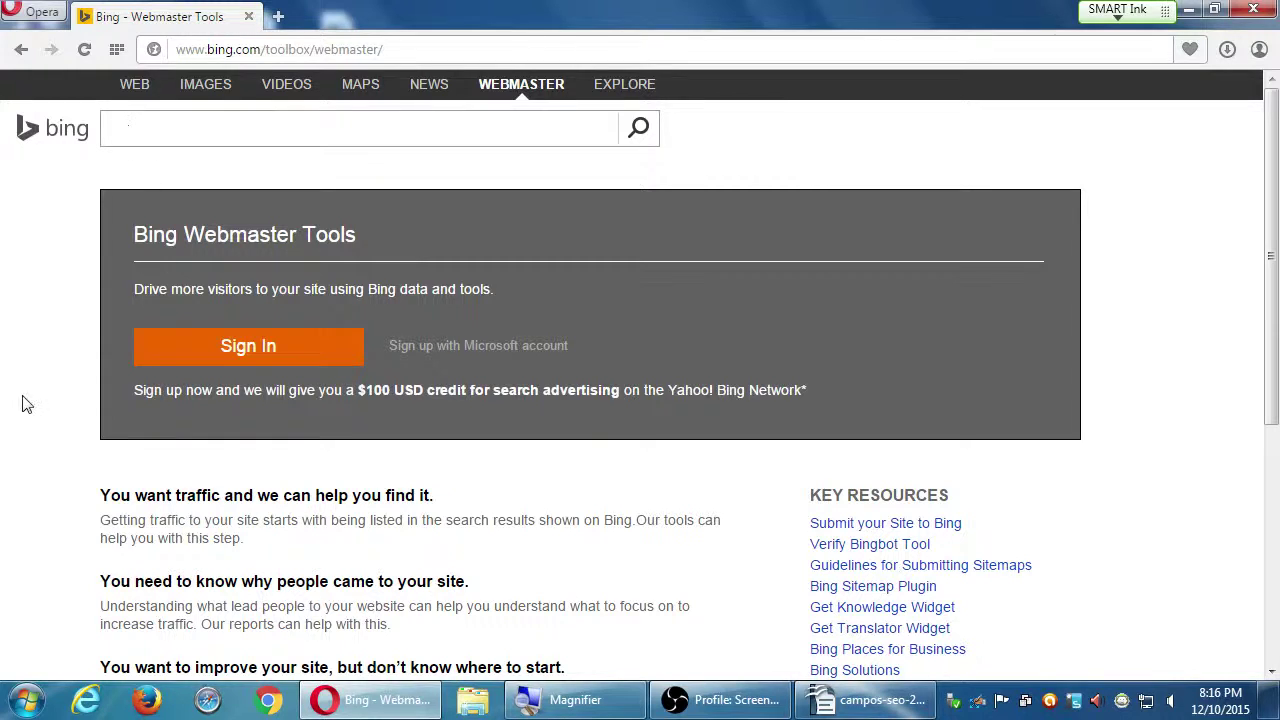
left_click(250, 349)
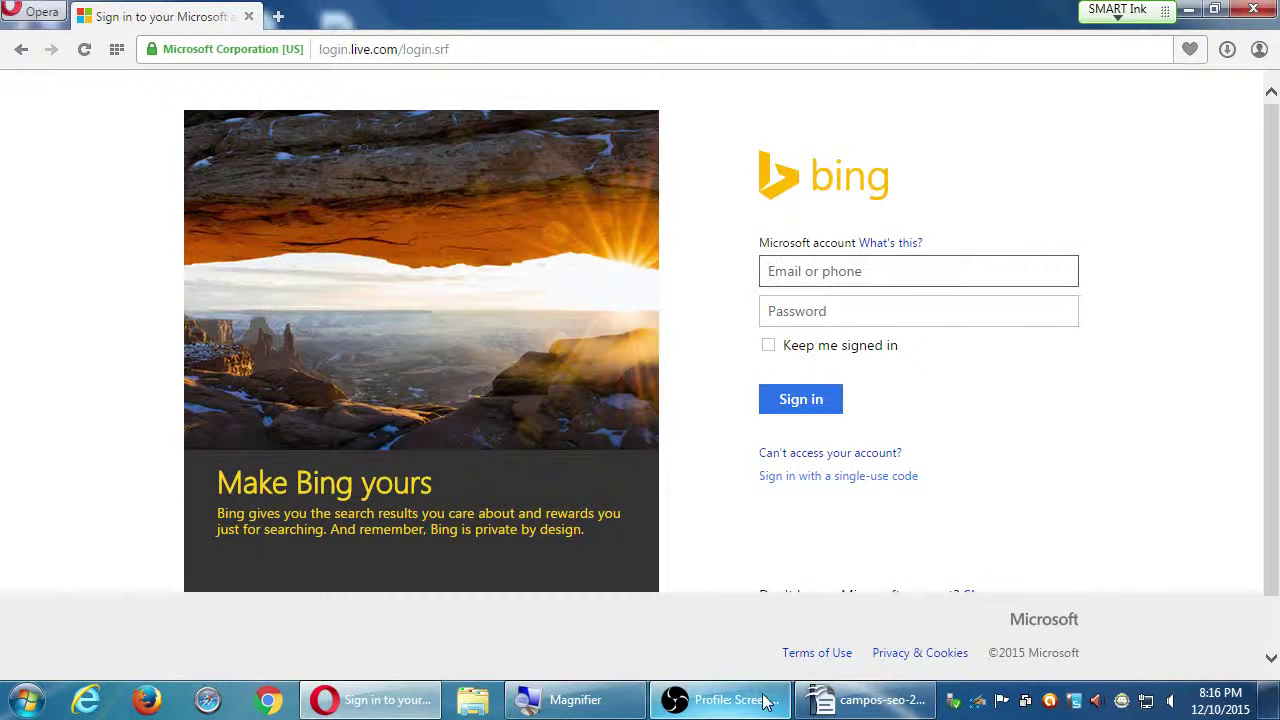
- Switch to Open Broadcaster Software, toggle the Monitor Capture source to hide the account sign-in, and return to the My Sites page
left_click(765, 700)
left_click(583, 479)
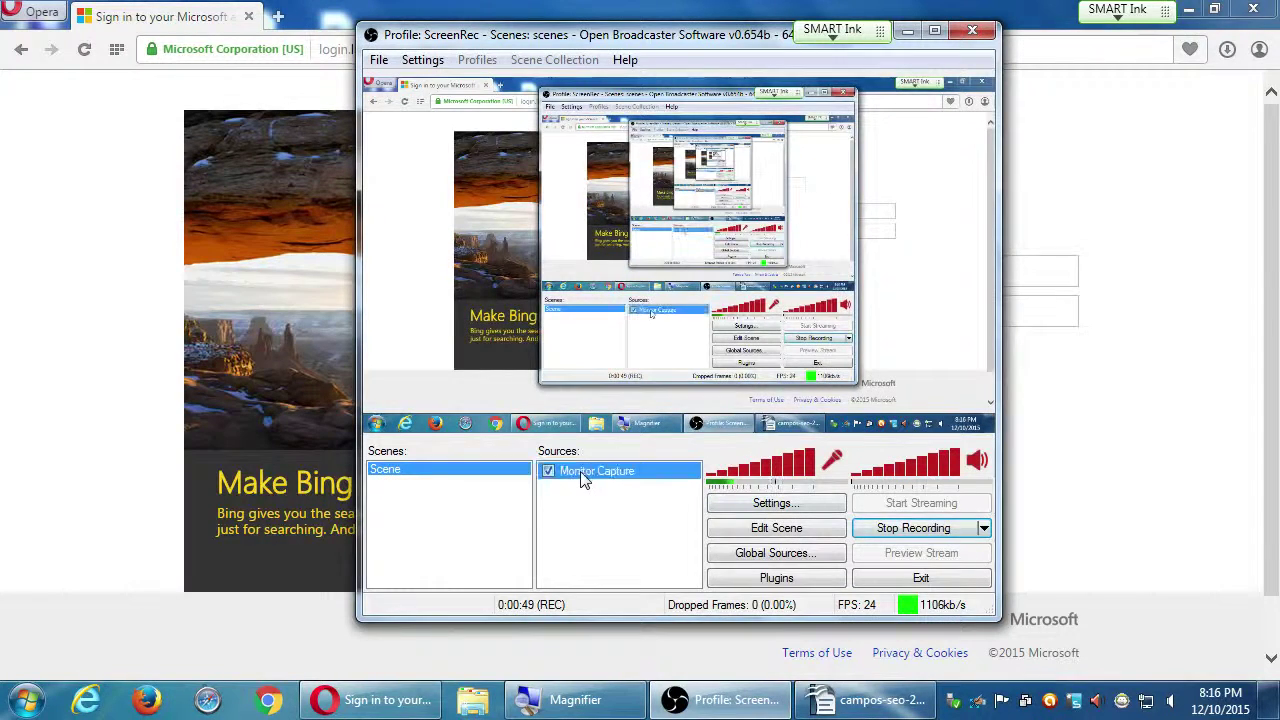
left_click(549, 471)
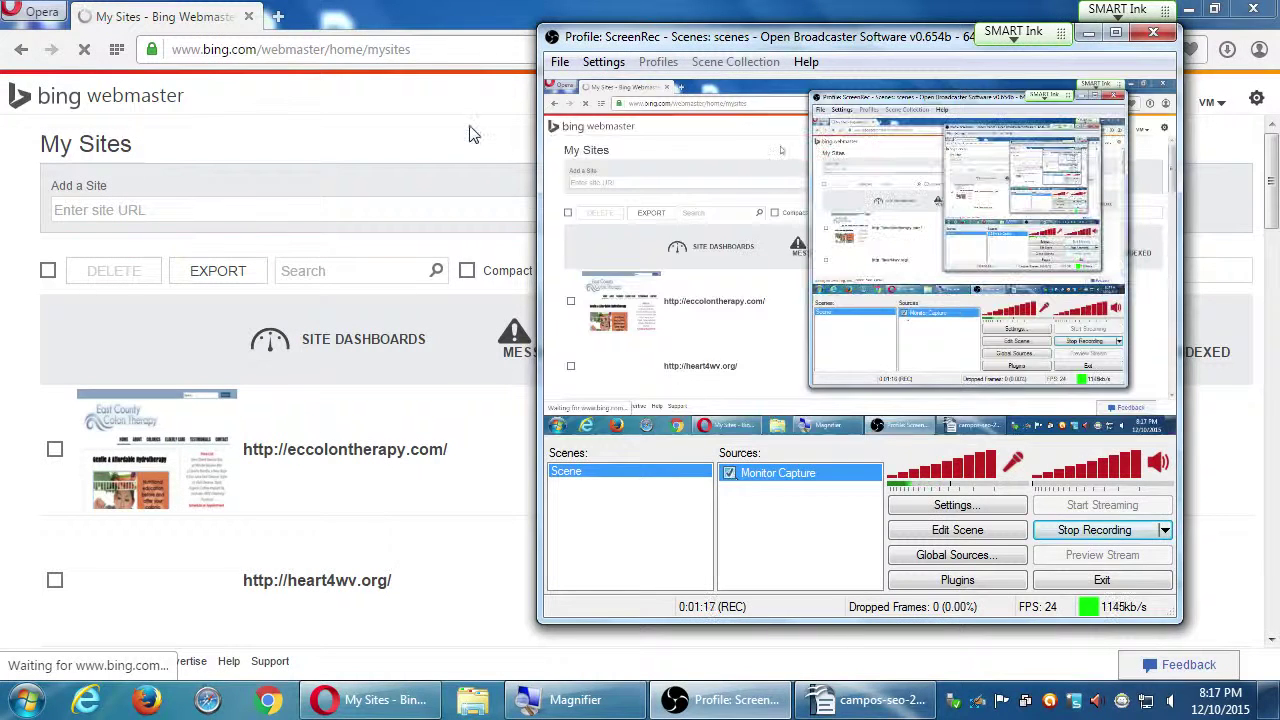
left_click(471, 131)
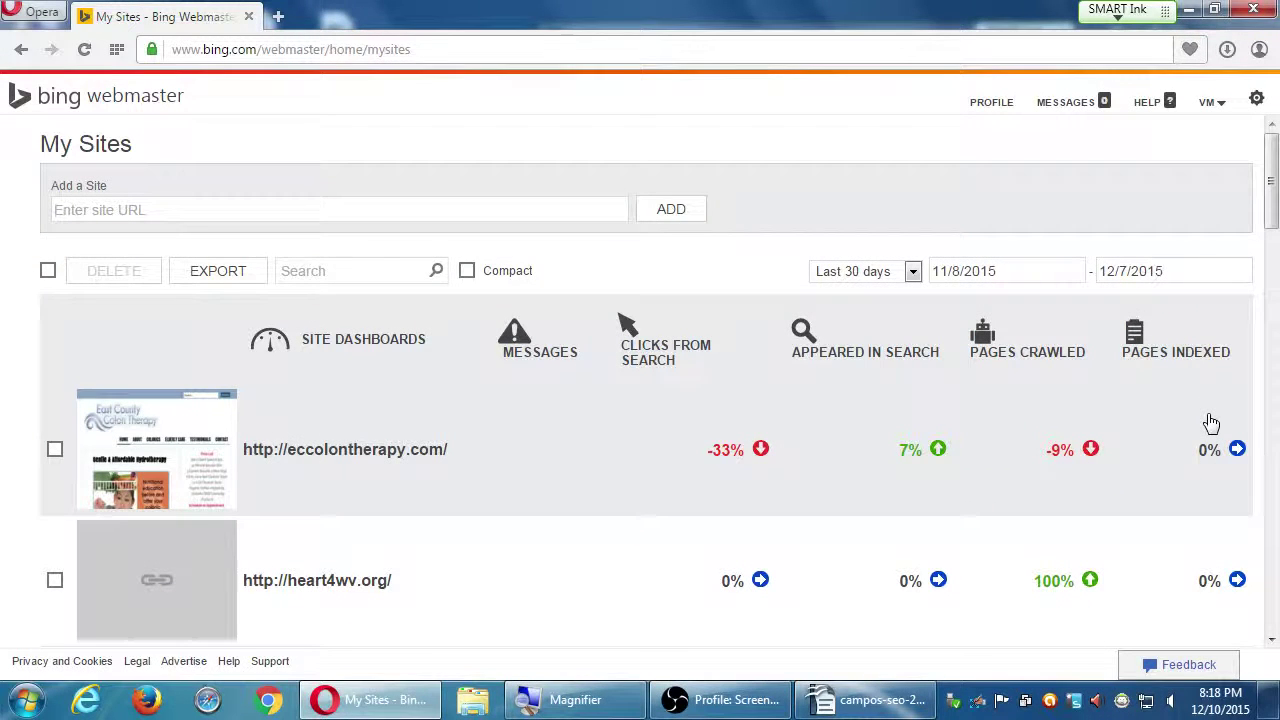
- Examine the click, search appearance, crawl and index changes for all sites listed under My Sites
scroll(1159, 433, "down", 1)
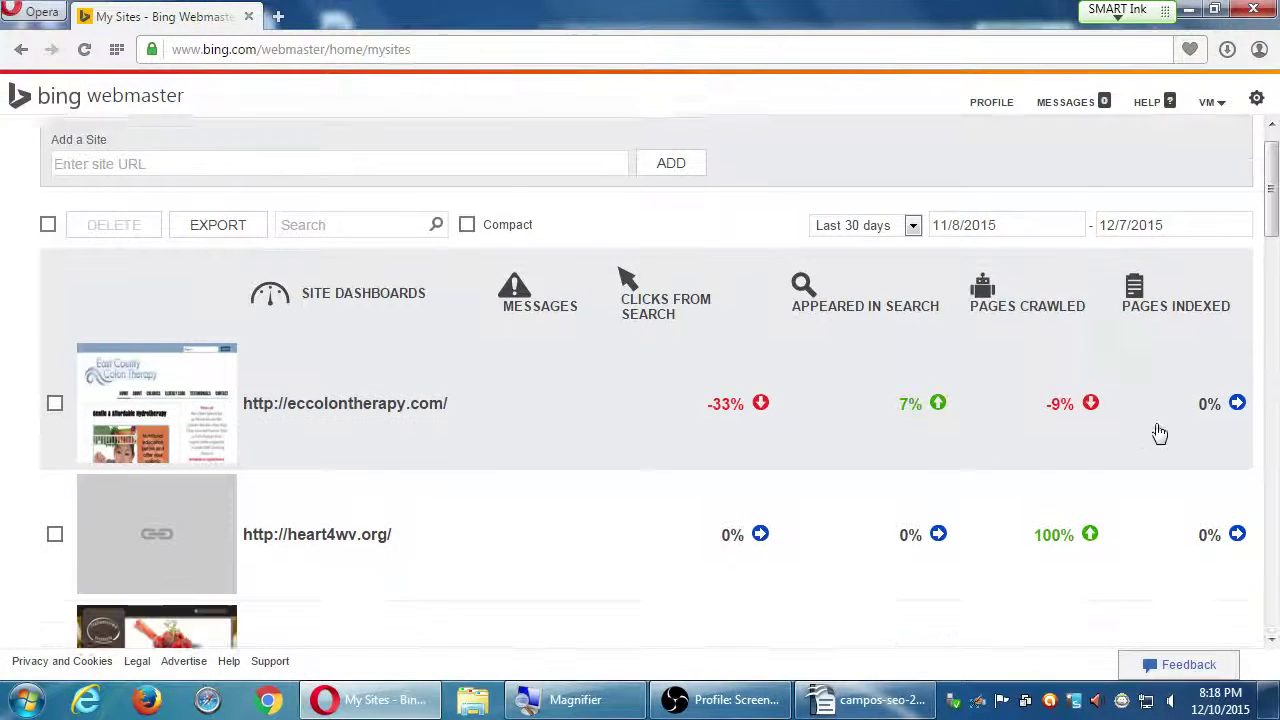
scroll(1159, 433, "down", 2)
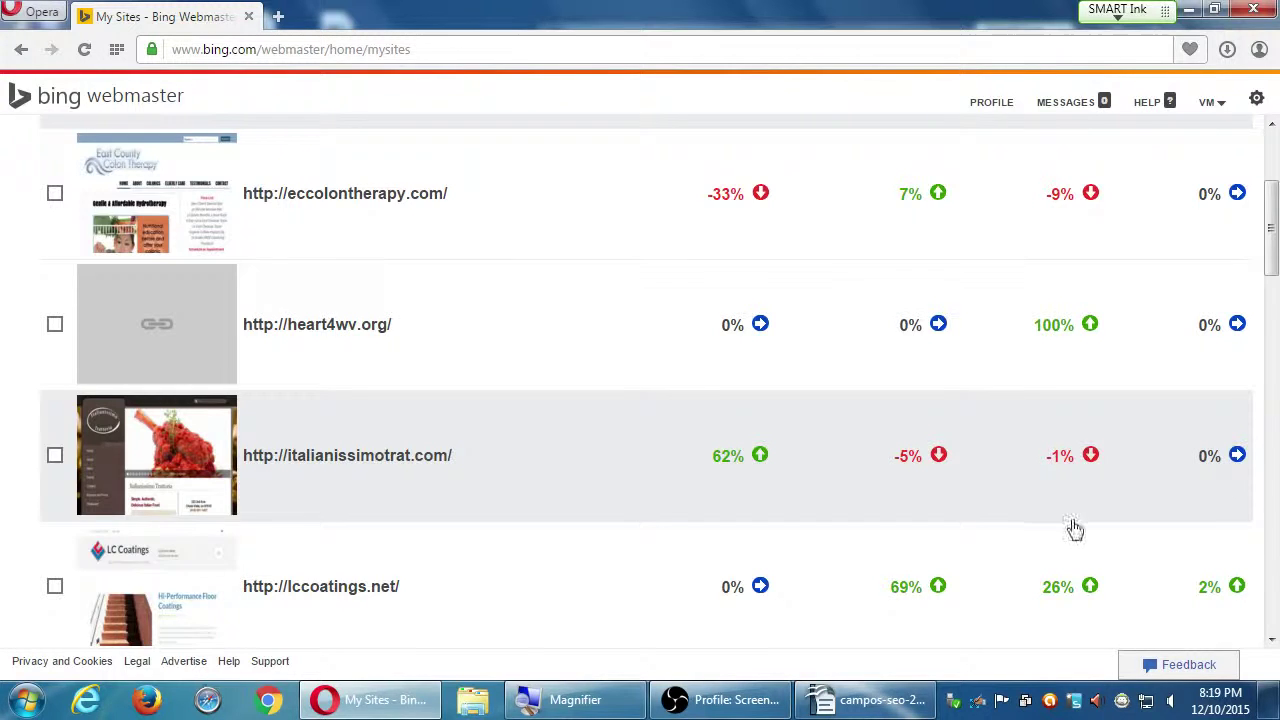
scroll(1005, 523, "down", 1)
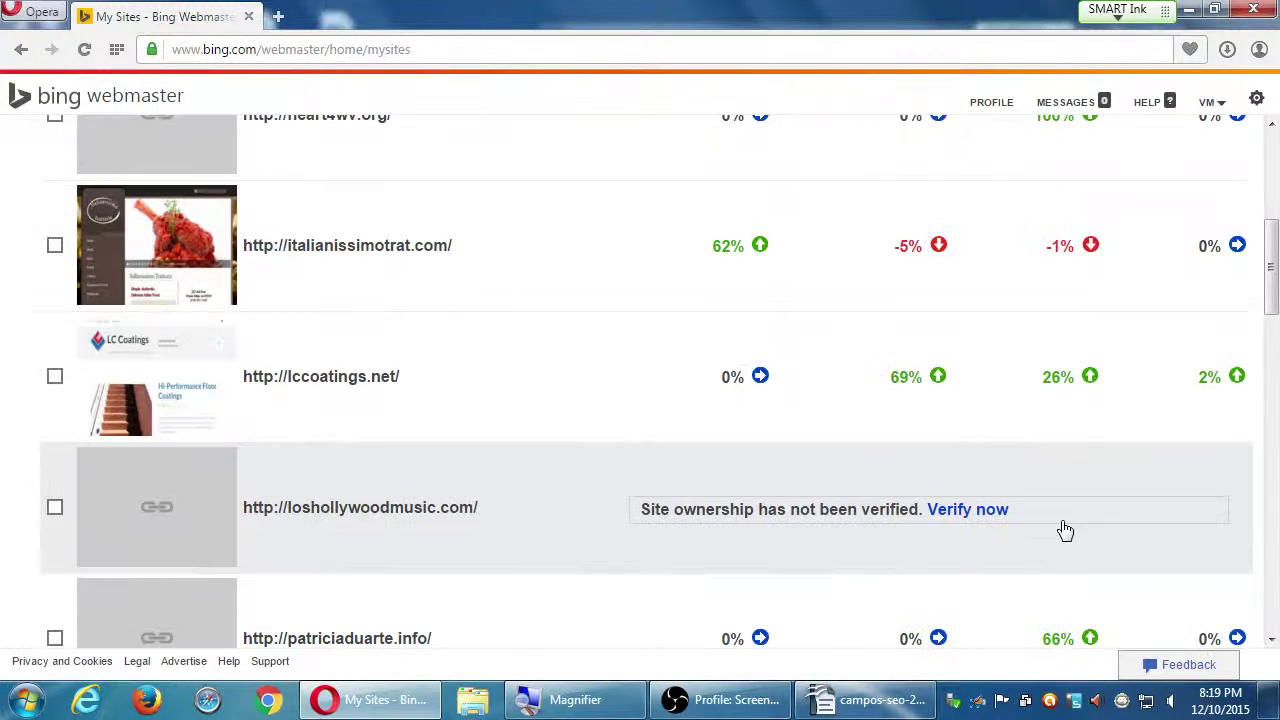
scroll(931, 394, "down", 1)
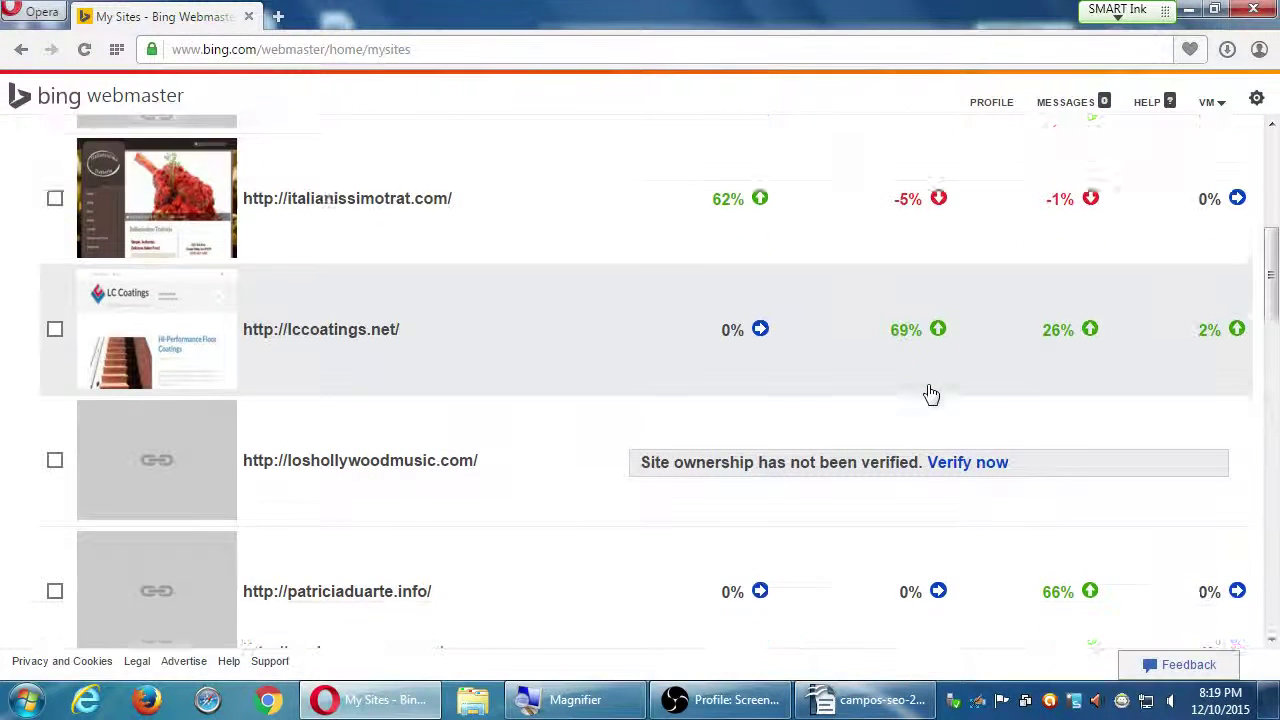
scroll(880, 410, "down", 2)
scroll(826, 465, "down", 3)
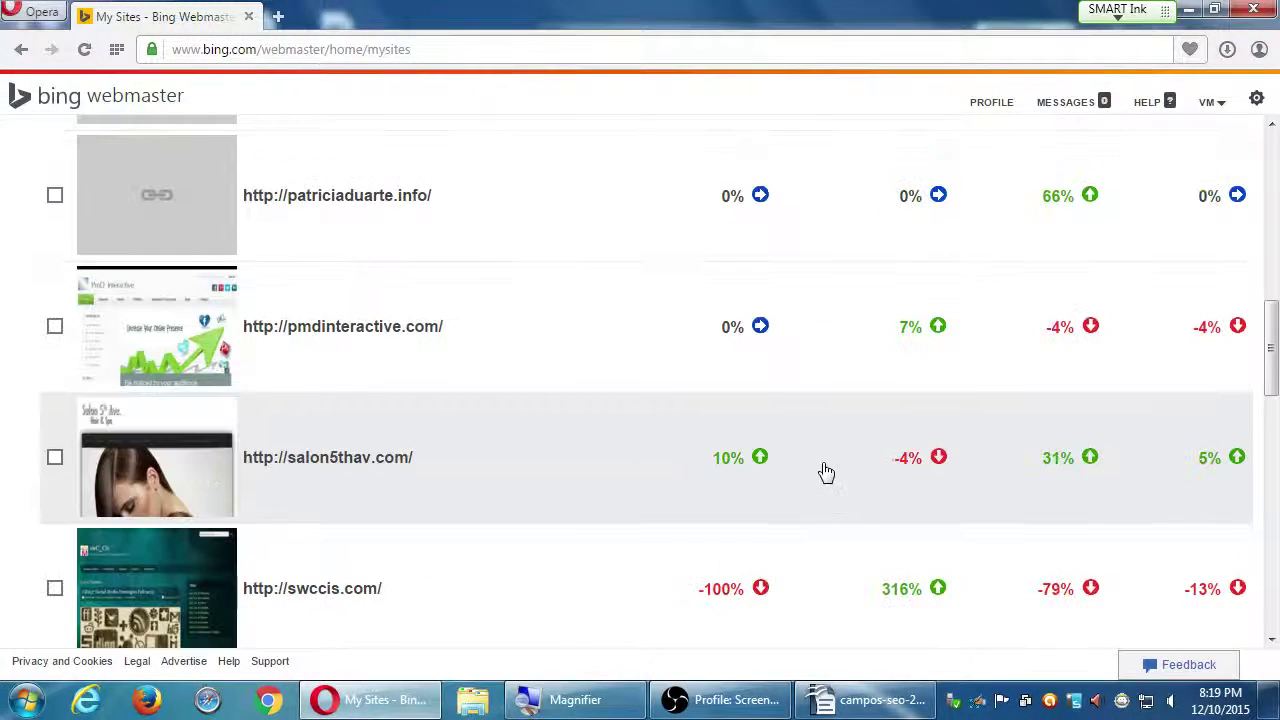
scroll(826, 472, "down", 1)
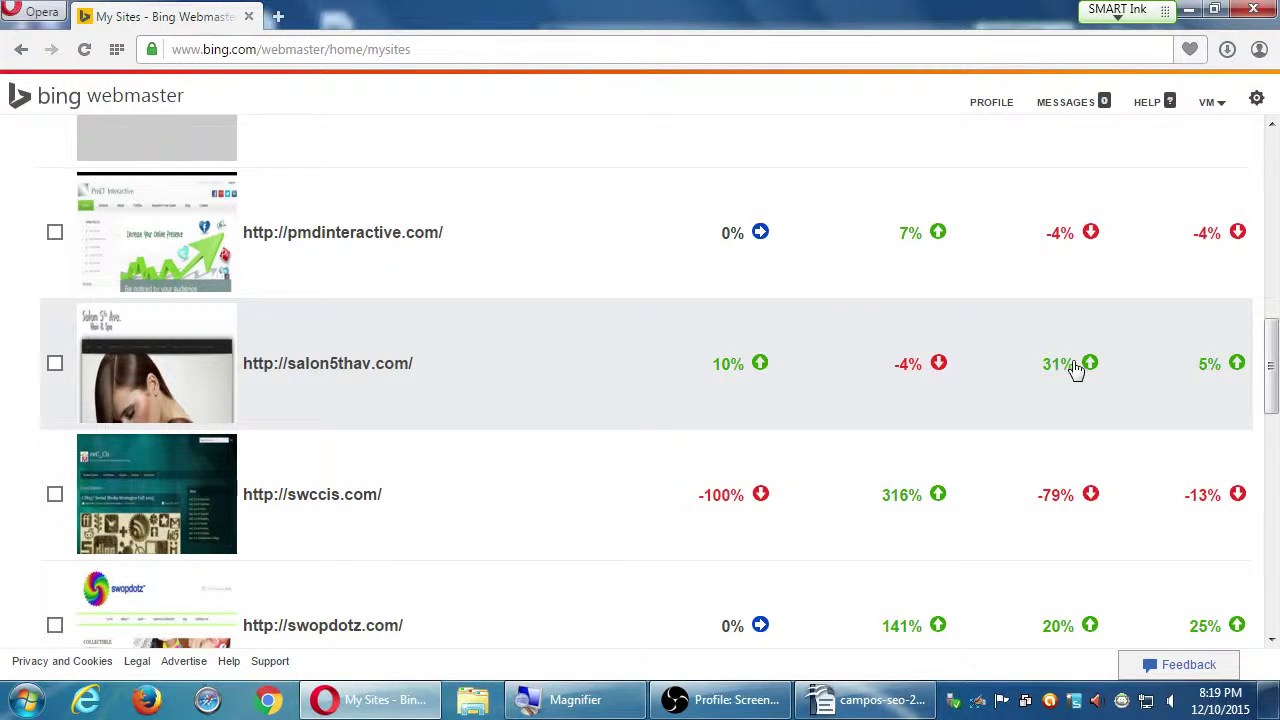
scroll(1066, 385, "down", 10)
scroll(1063, 389, "up", 3)
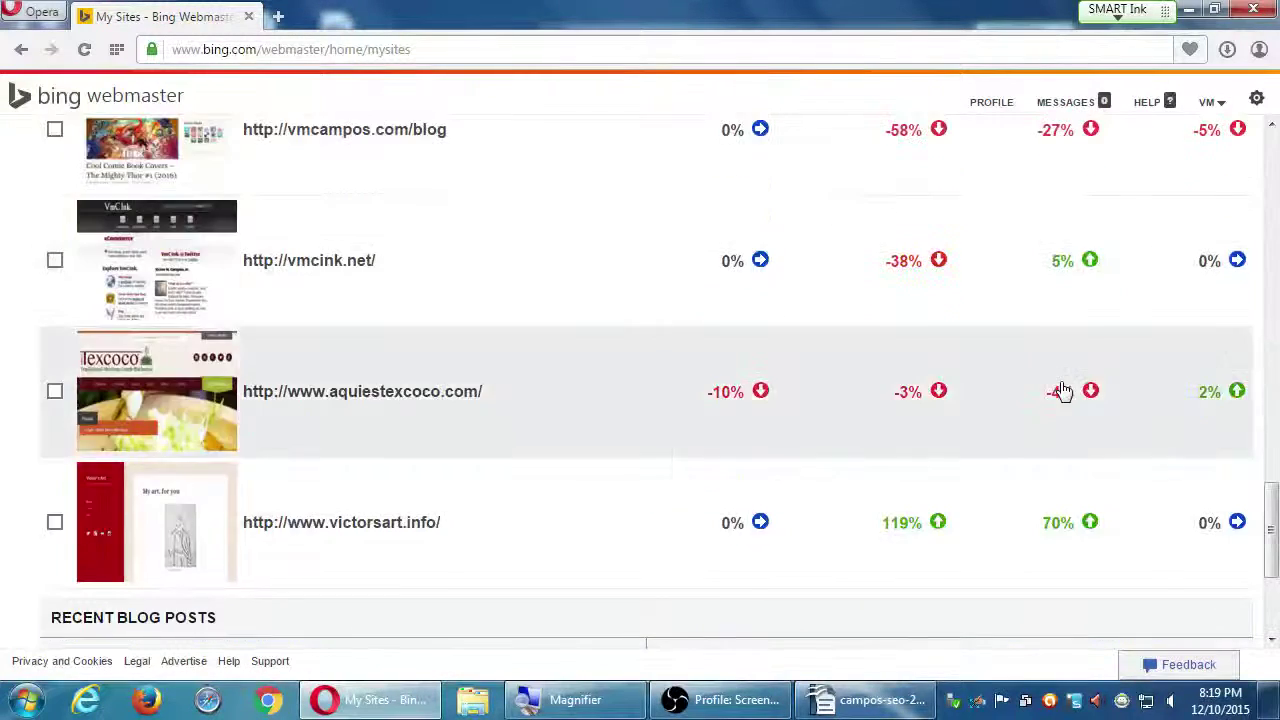
scroll(1063, 391, "up", 3)
scroll(1063, 391, "down", 2)
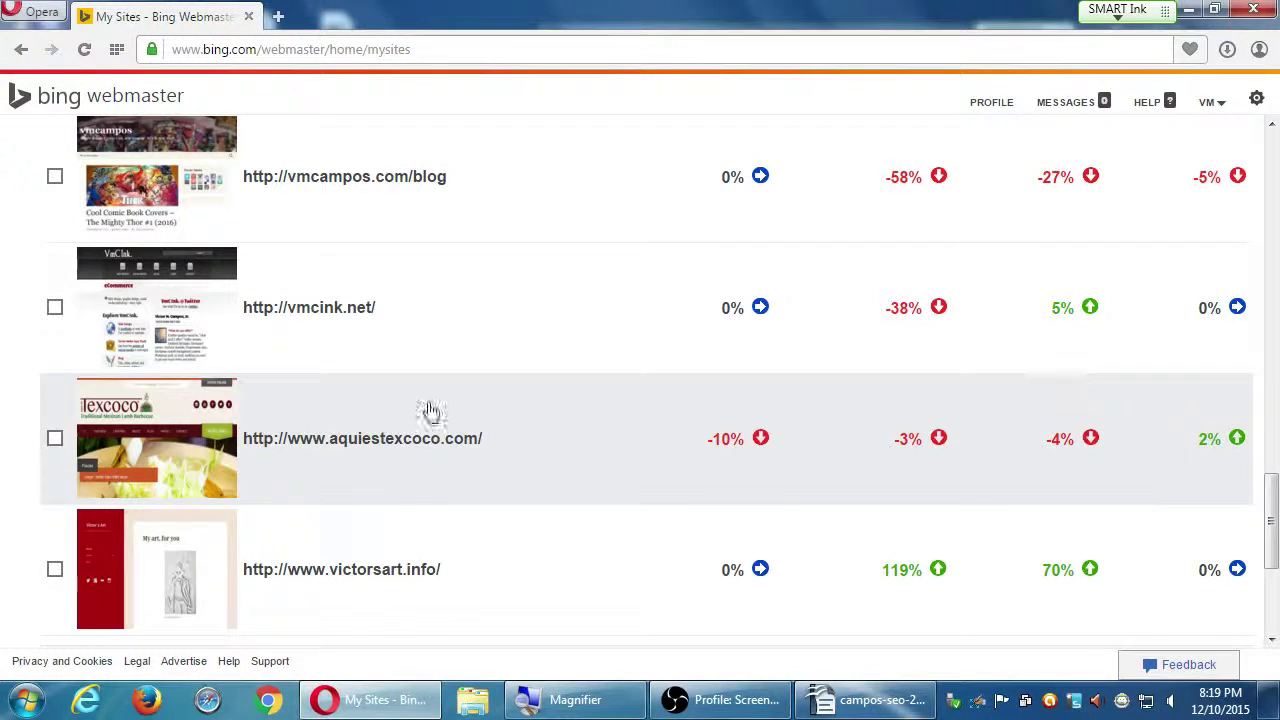
left_click(383, 449)
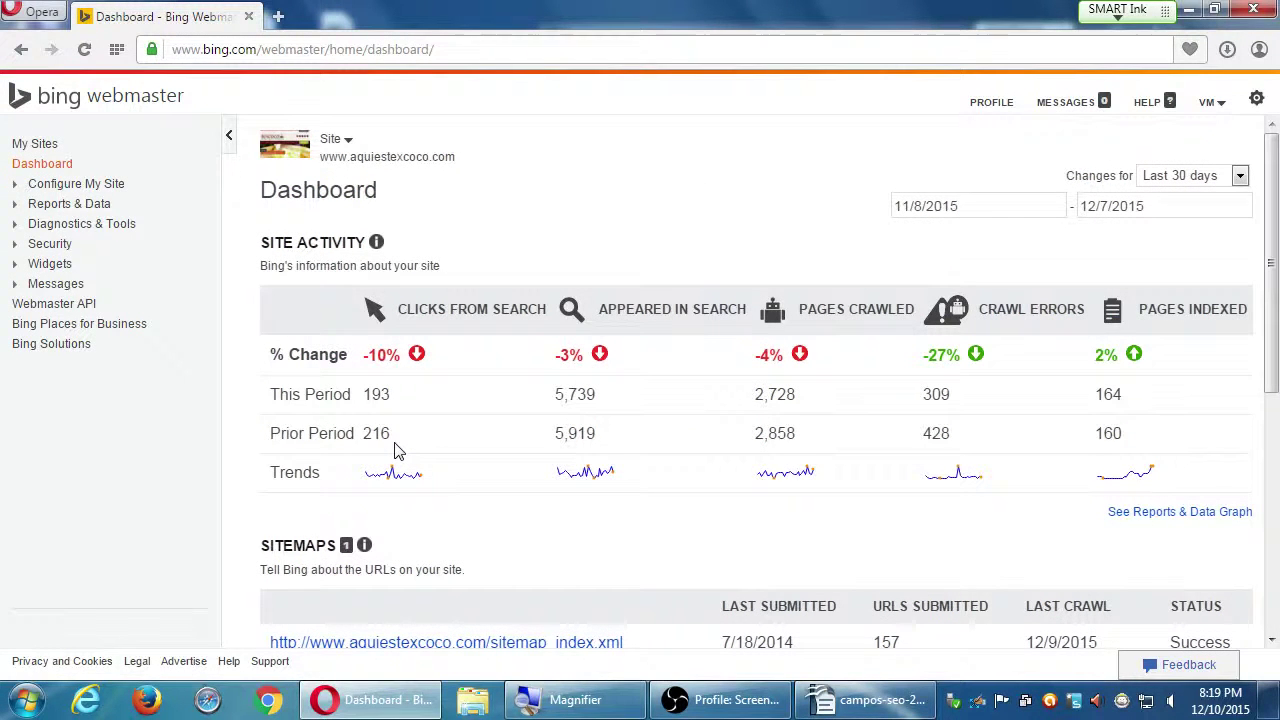
key("alt+Left")
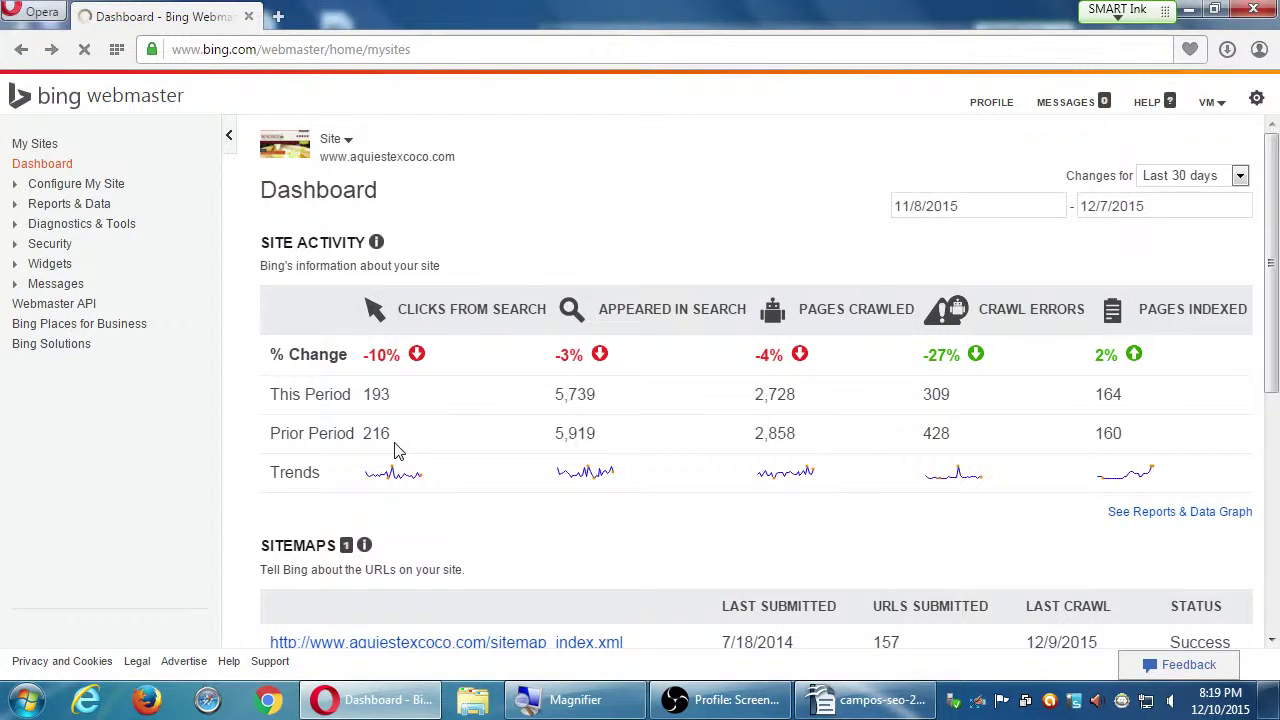
key("alt+Right")
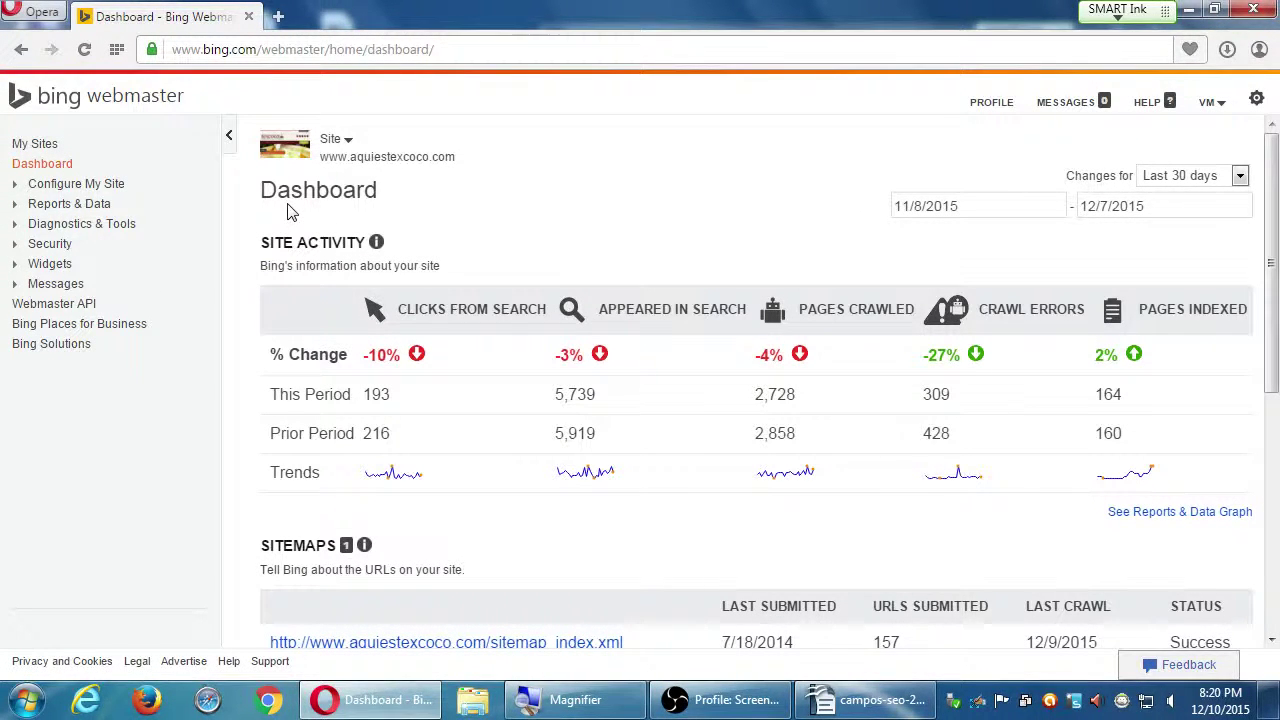
- Compare the sitemap's submitted URLs and last crawl date with the pages indexed this period on the dashboard
scroll(437, 306, "down", 2)
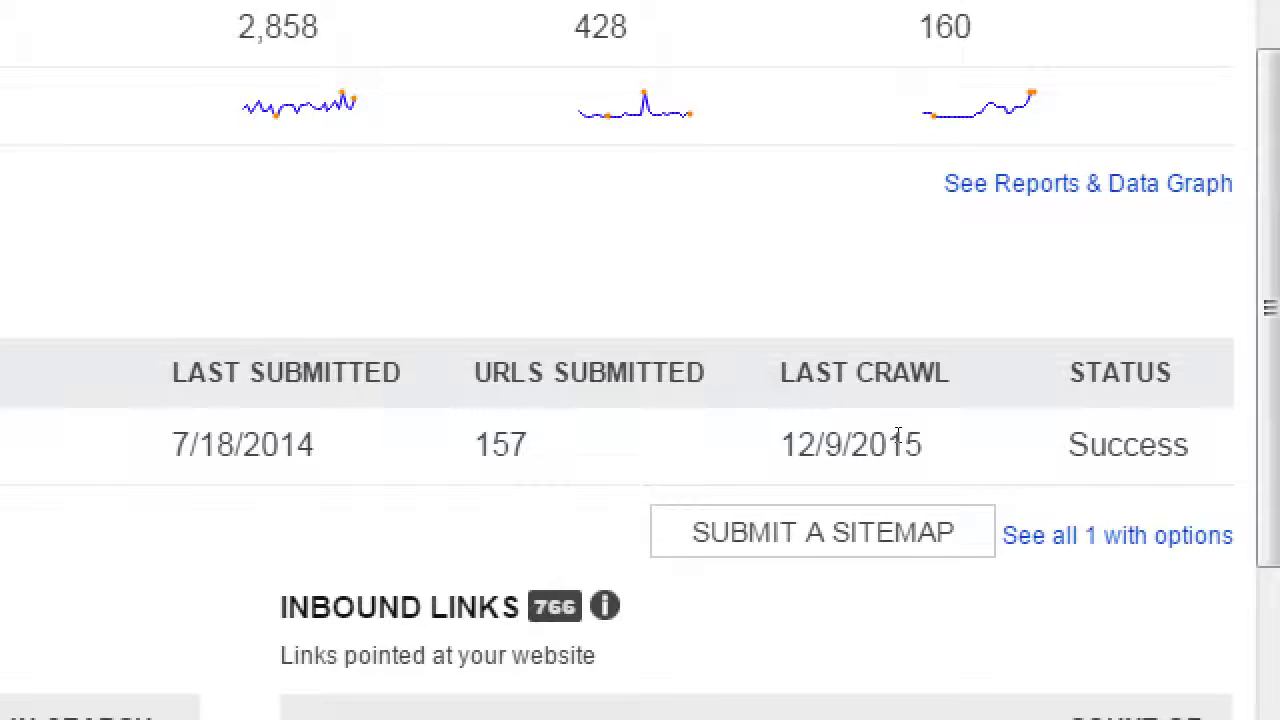
left_click_drag(897, 434, 886, 437)
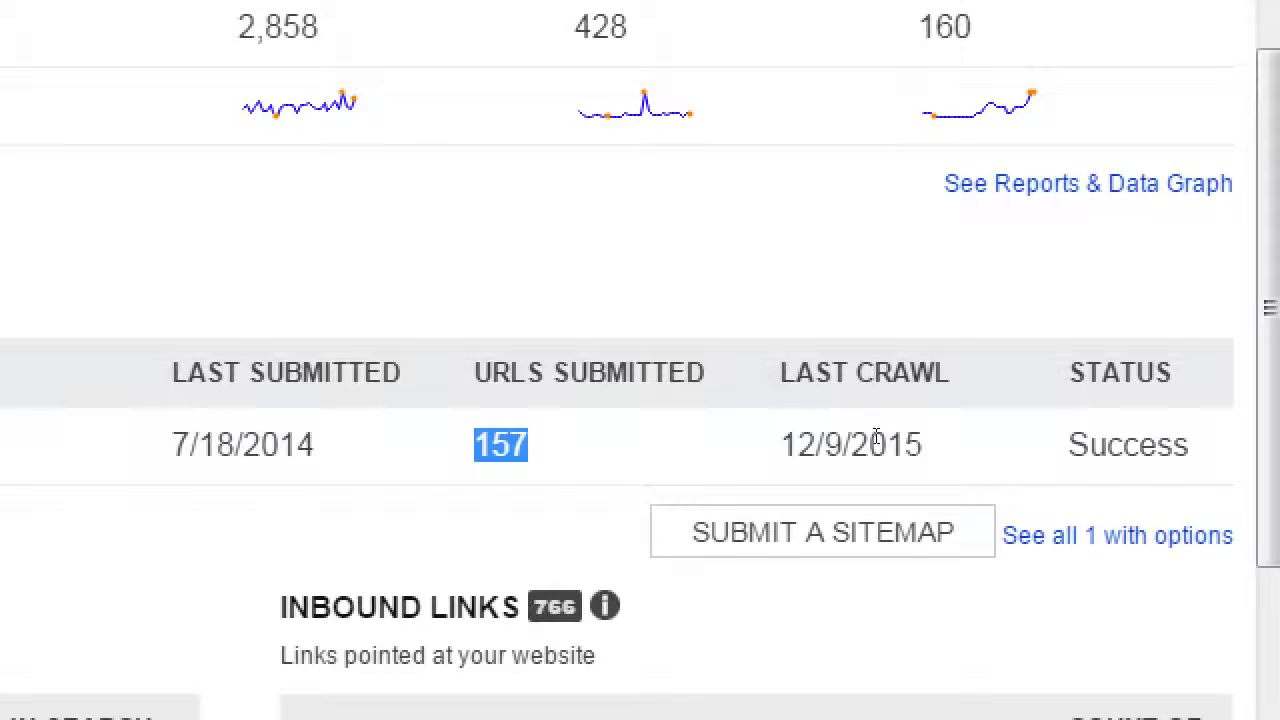
left_click(1078, 443)
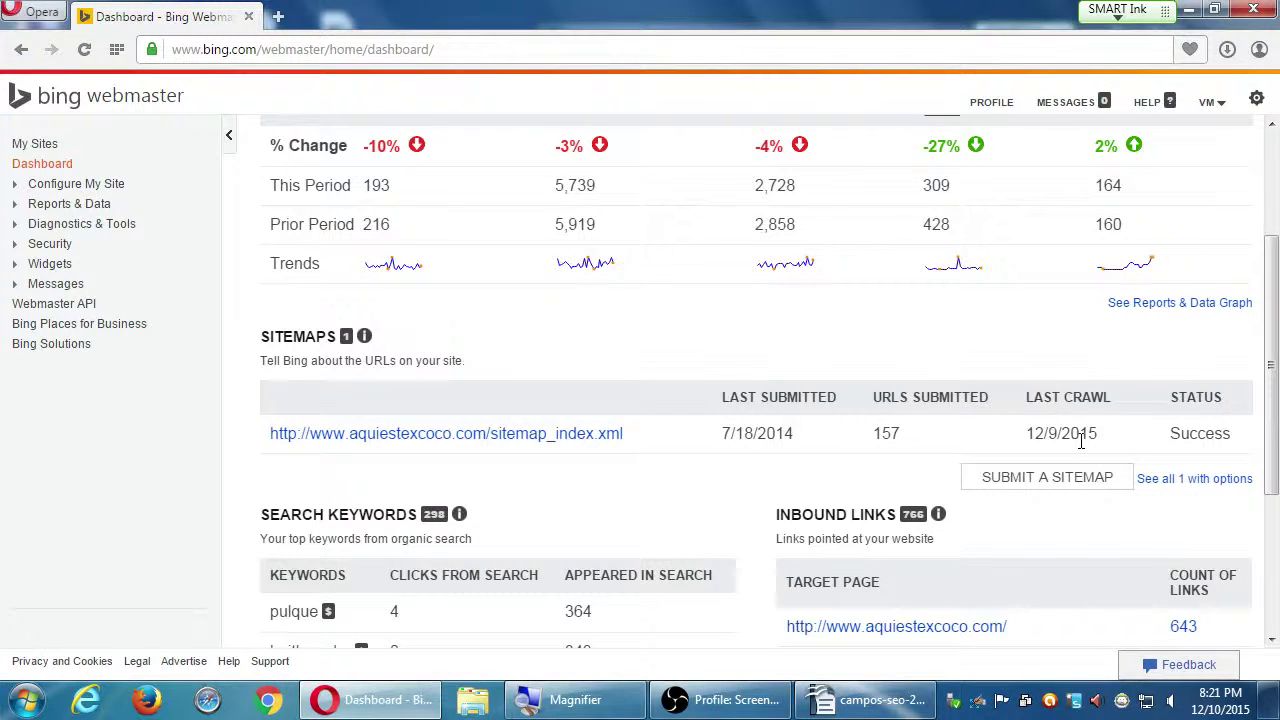
scroll(1081, 441, "up", 3)
left_click_drag(1124, 327, 1093, 338)
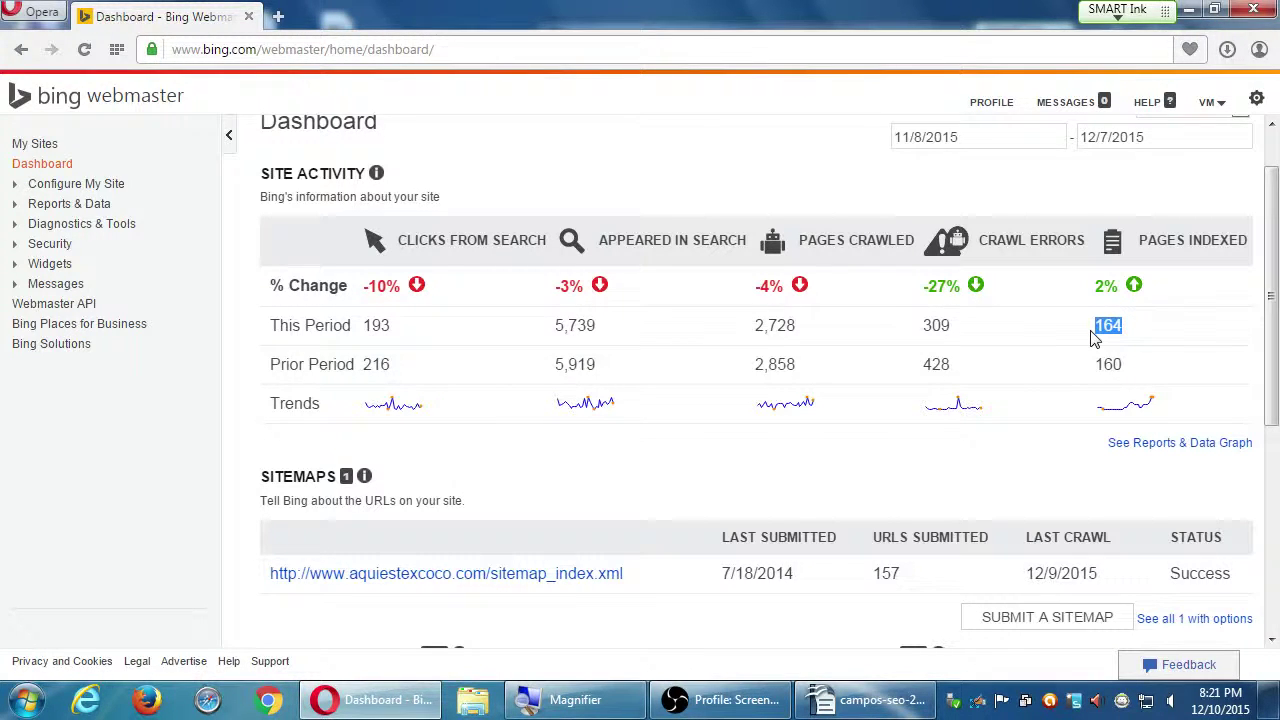
scroll(966, 435, "down", 1)
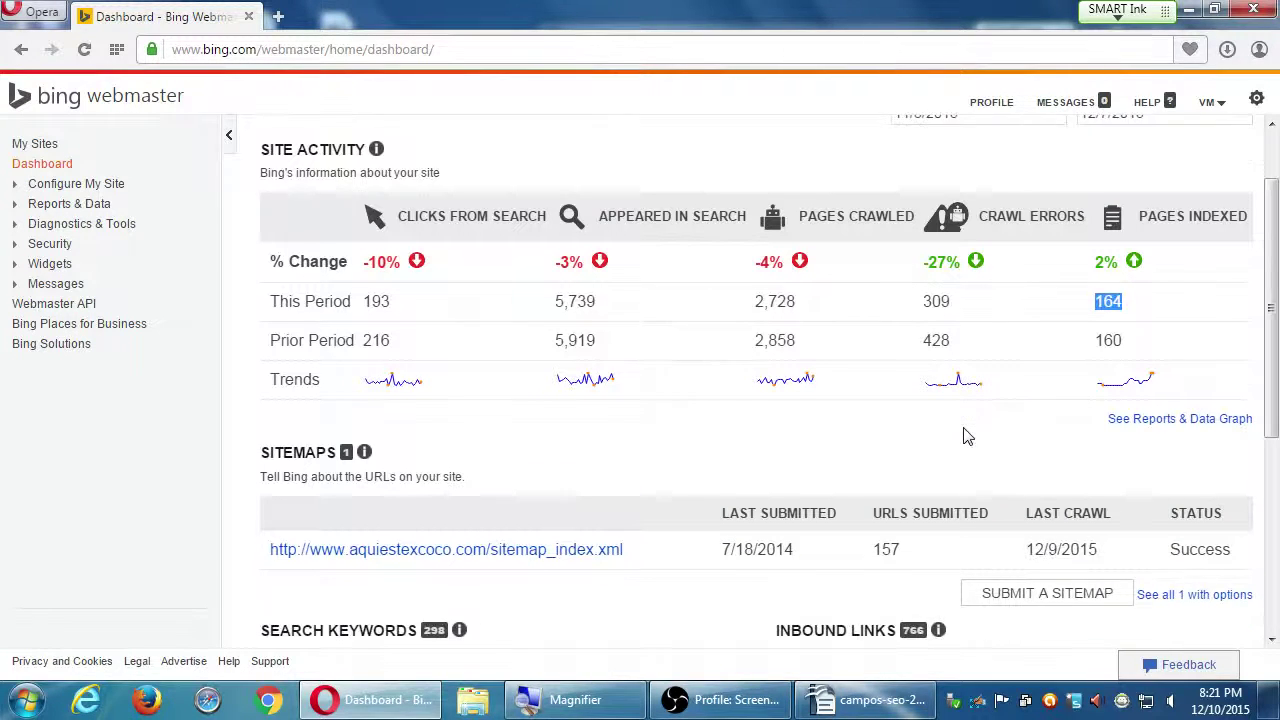
scroll(966, 435, "down", 2)
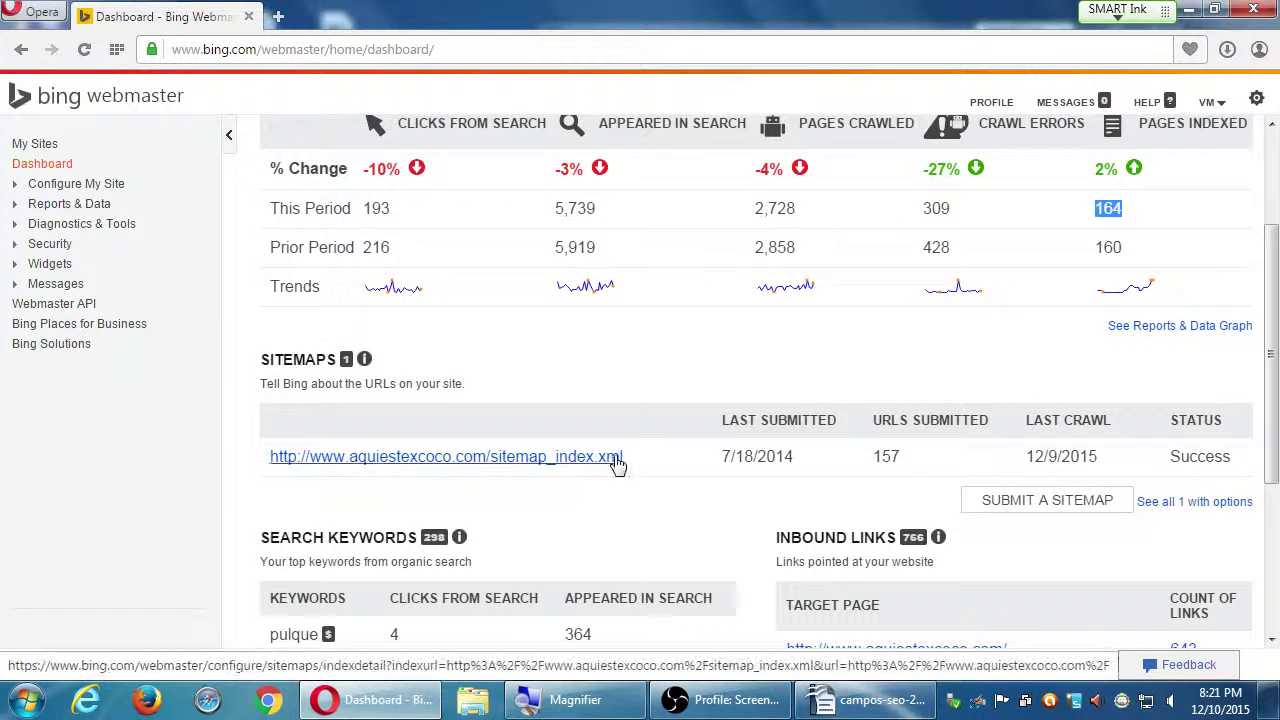
scroll(697, 458, "down", 2)
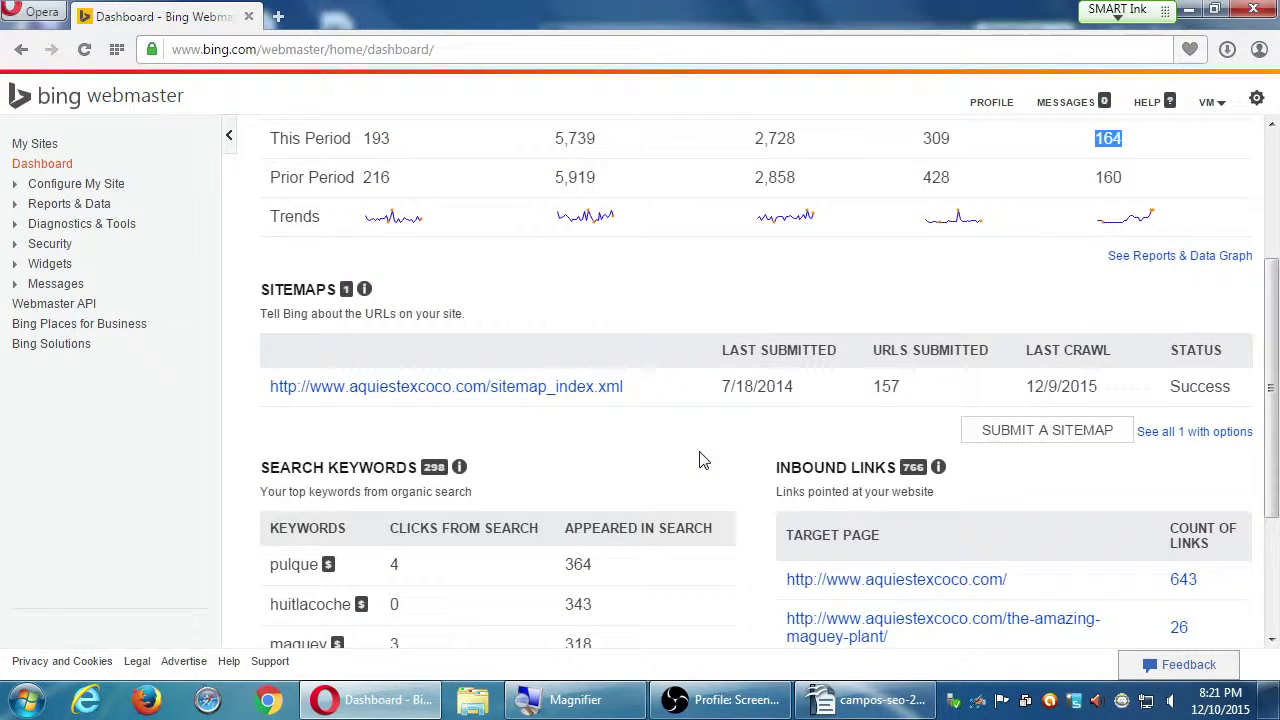
- Review the top search keywords and view the average click cost and bid for the keyword pulque
scroll(723, 449, "down", 3)
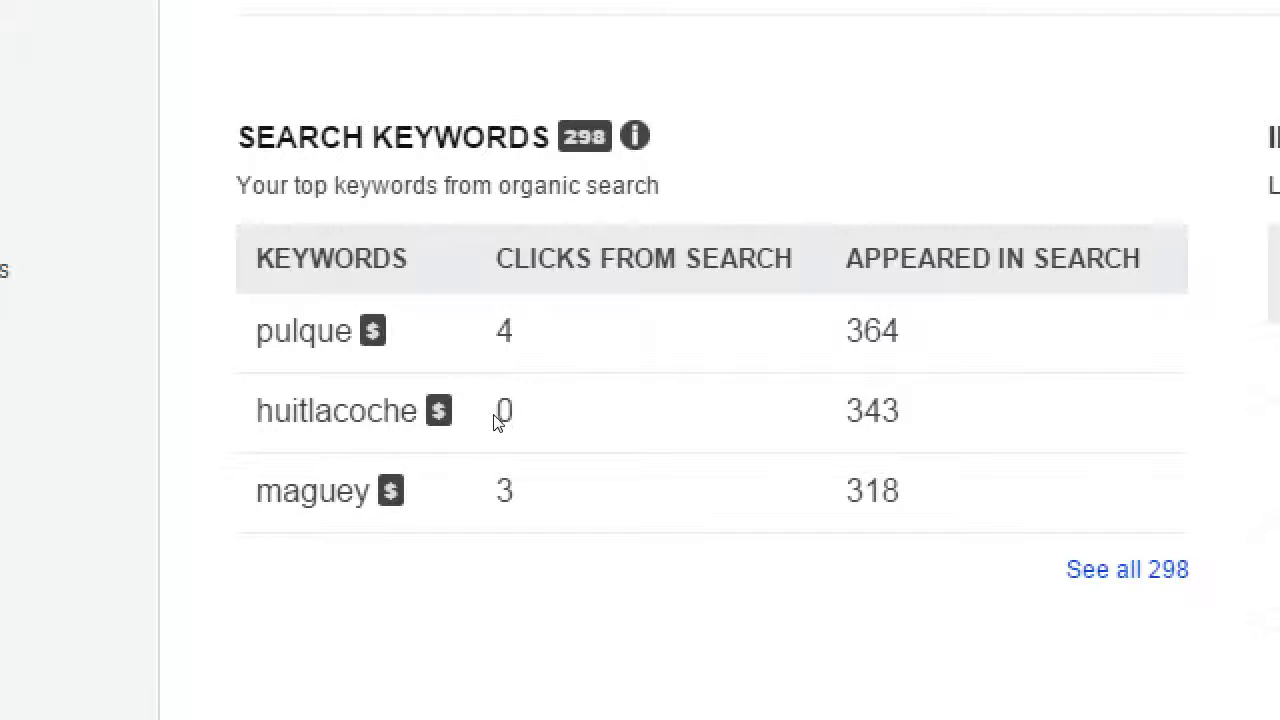
mouse_move(340, 367)
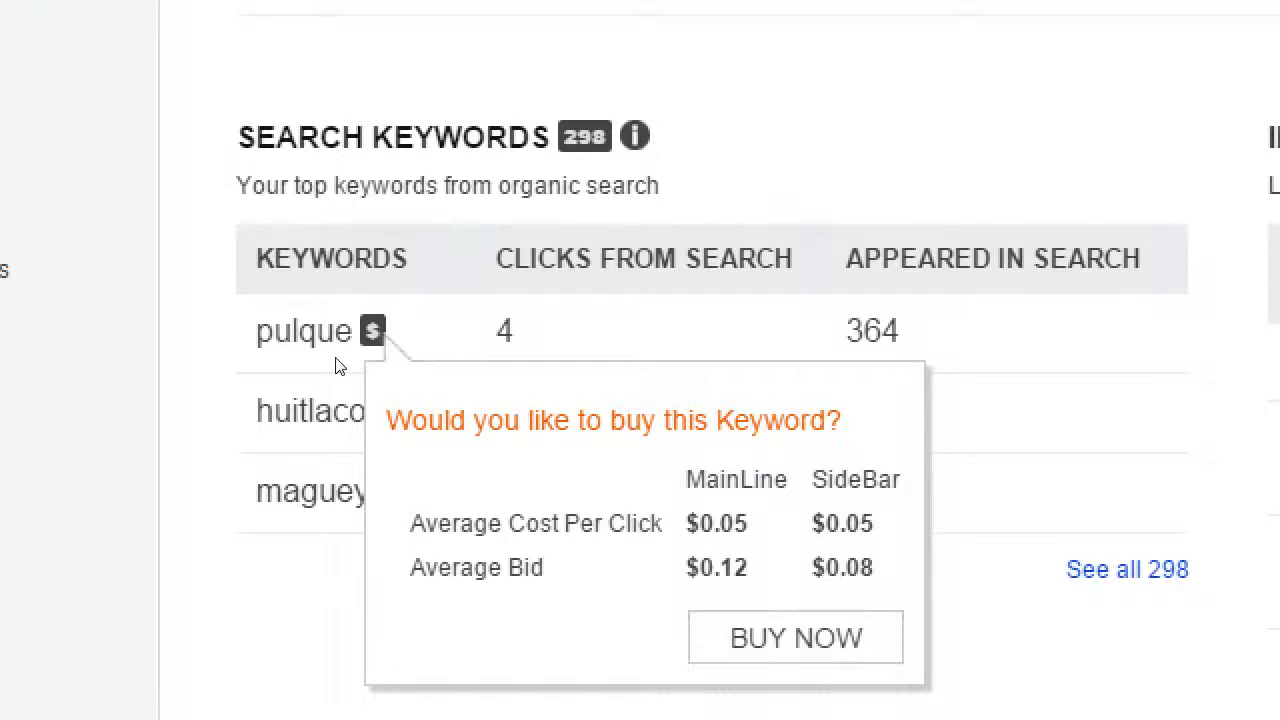
mouse_move(370, 398)
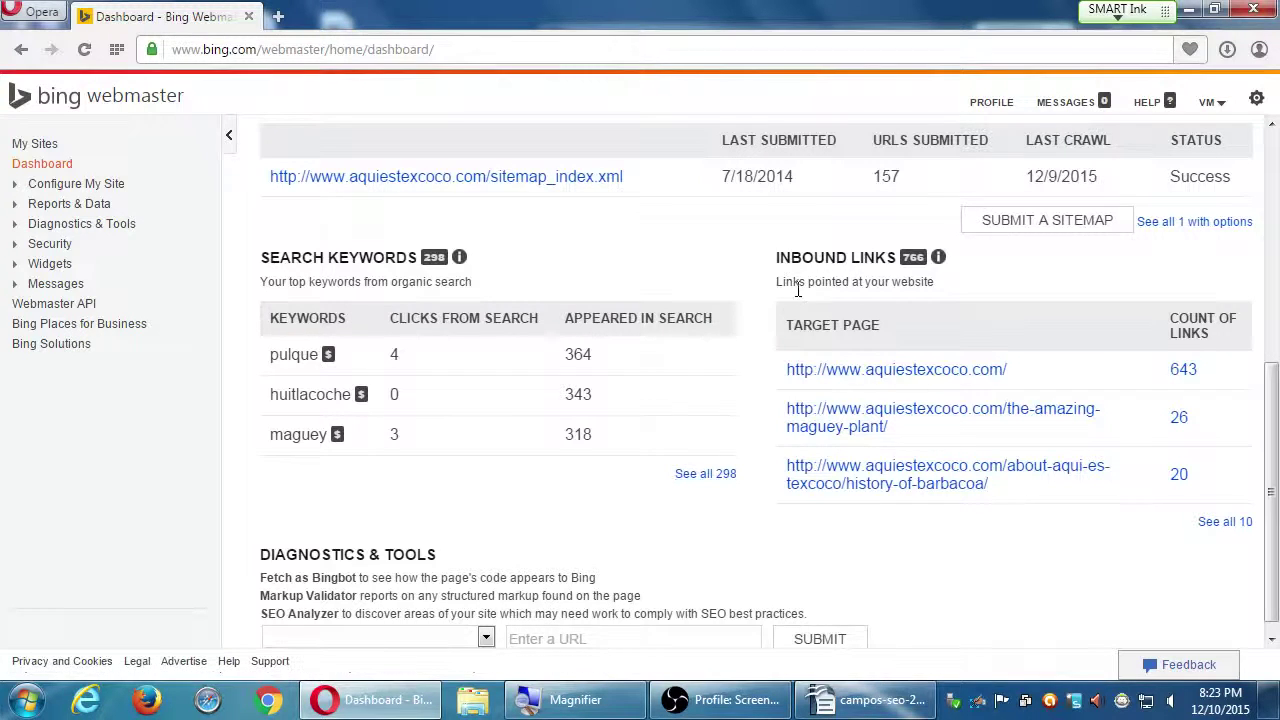
- Examine the inbound links section, including its target pages and their link counts
left_click_drag(781, 257, 852, 257)
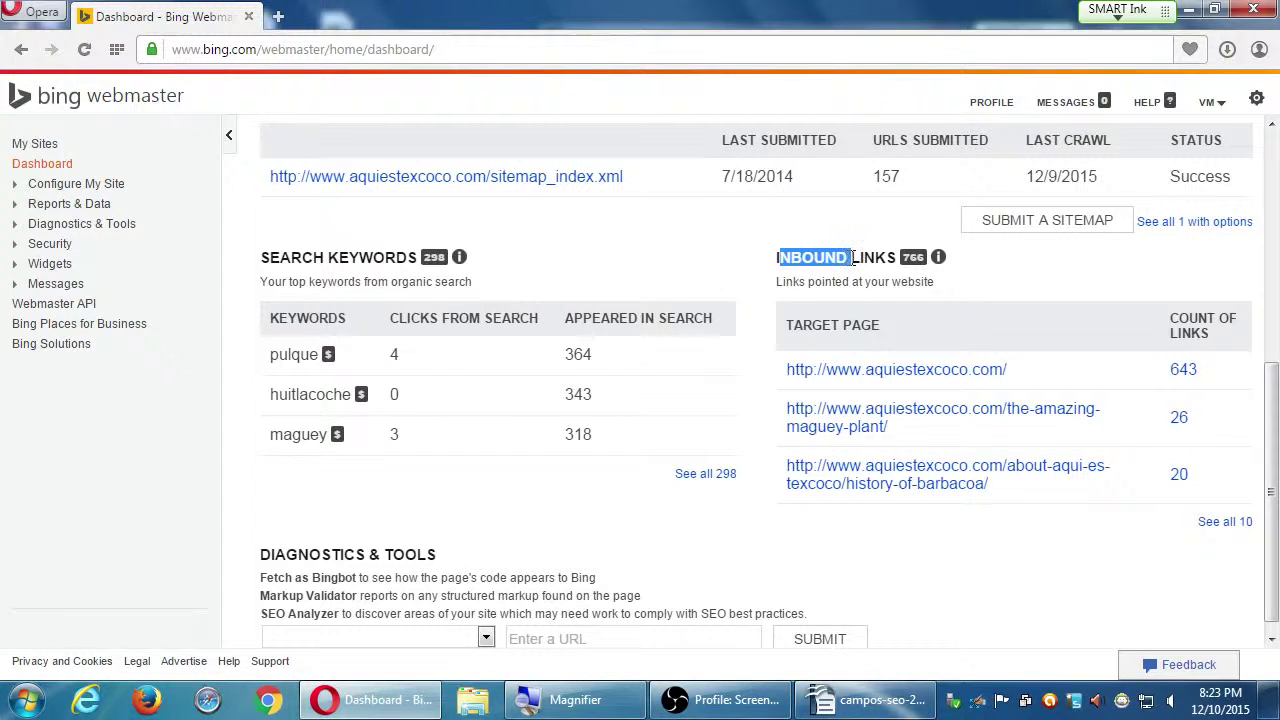
left_click(850, 260)
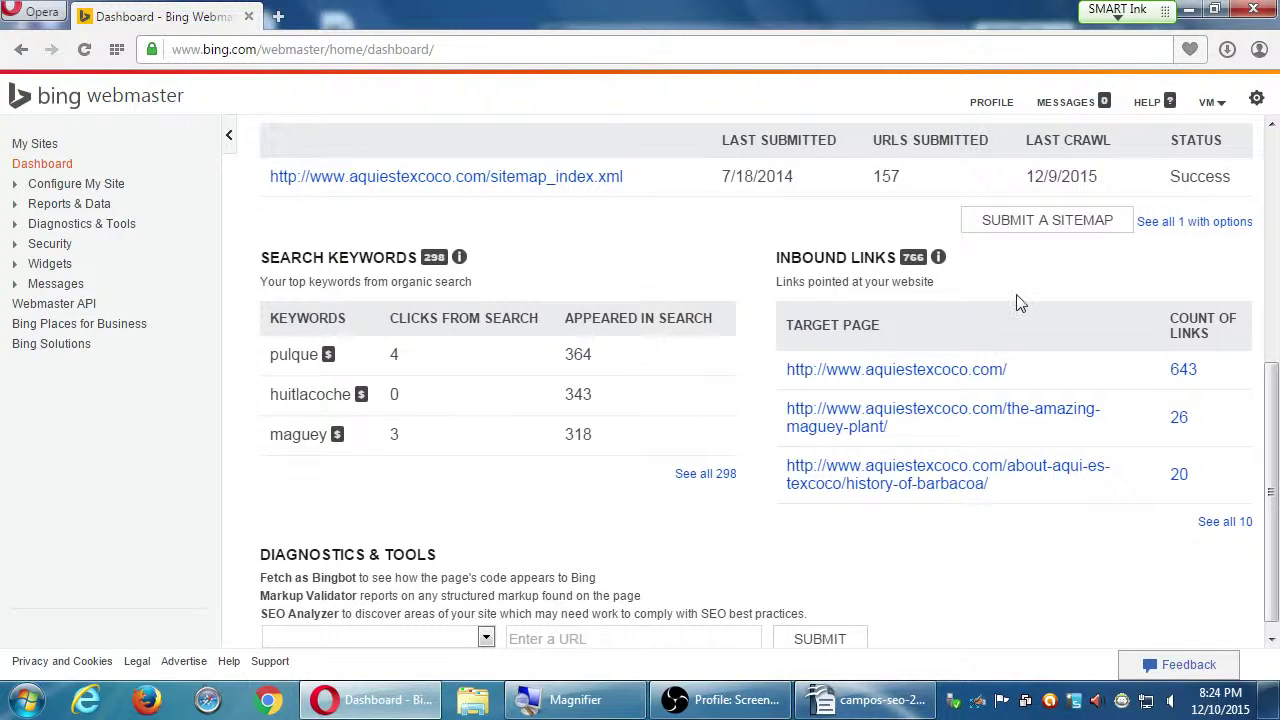
key("super+plus")
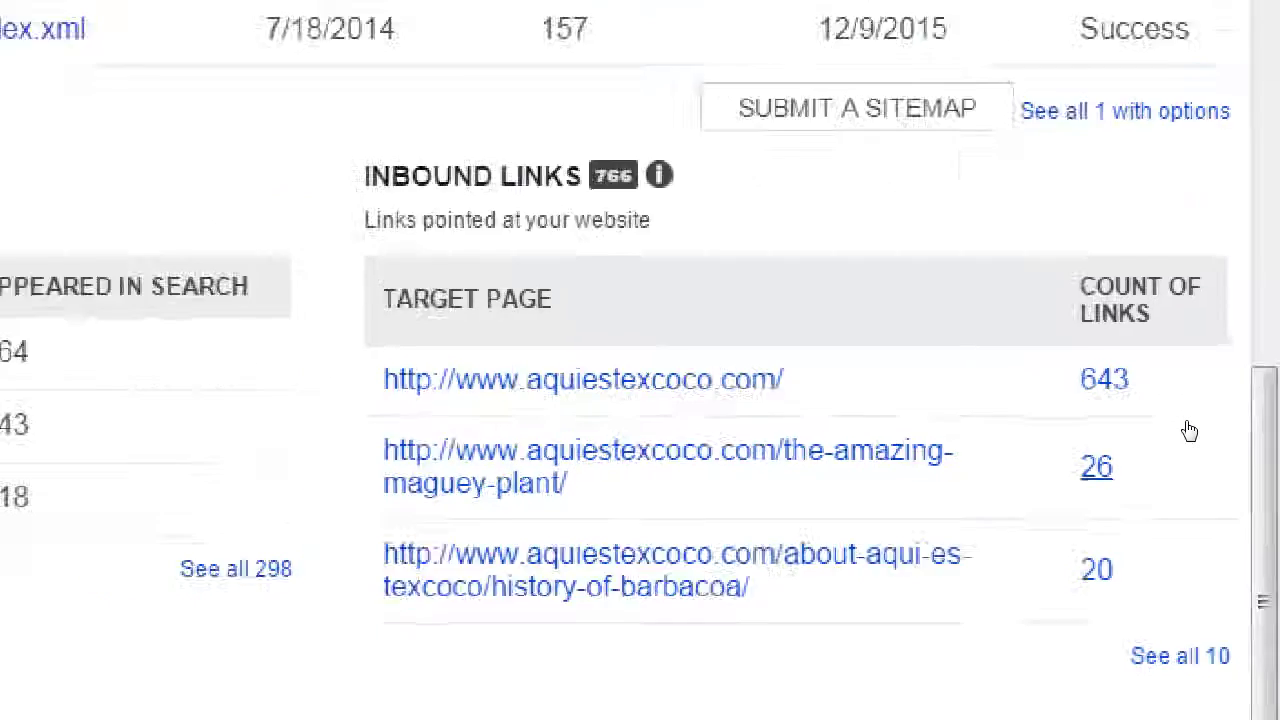
- View the tools offered under Diagnostics & Tools and leave the selection empty
scroll(930, 490, "down", 1)
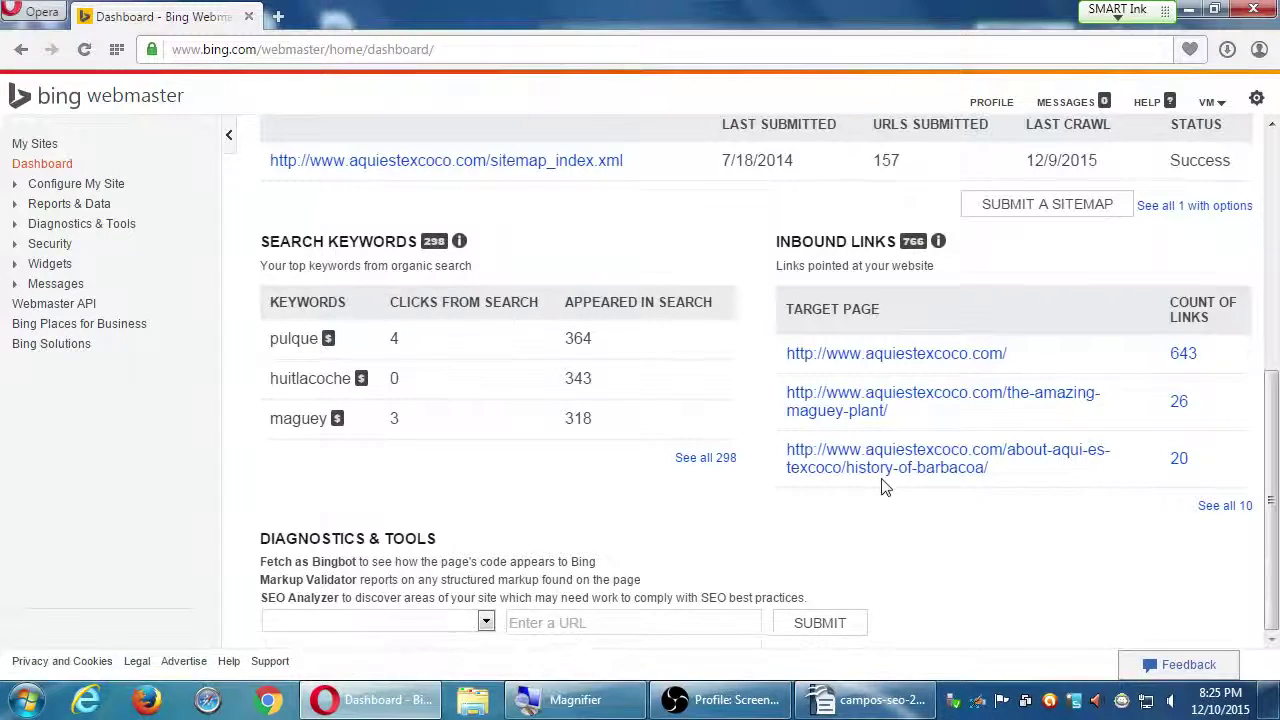
left_click(463, 622)
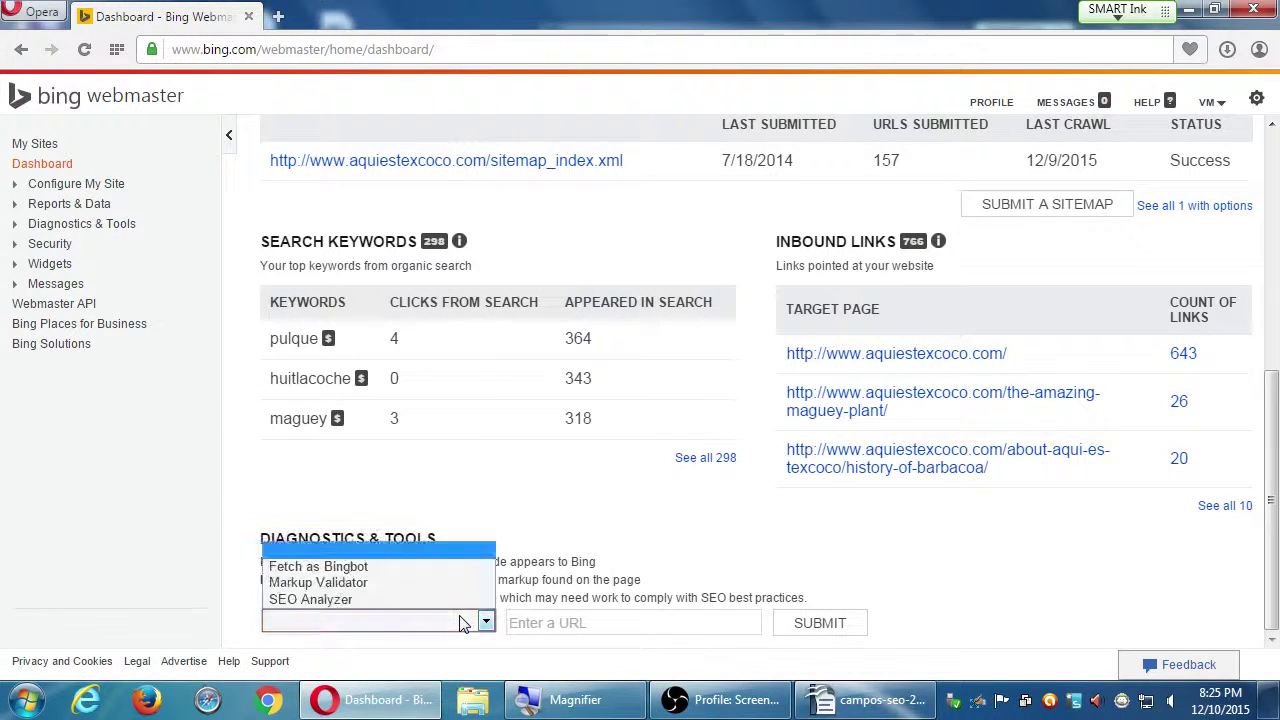
left_click(545, 530)
- Open the site's Connected Pages configuration and view the available connected page types
scroll(545, 531, "up", 1)
scroll(541, 530, "up", 4)
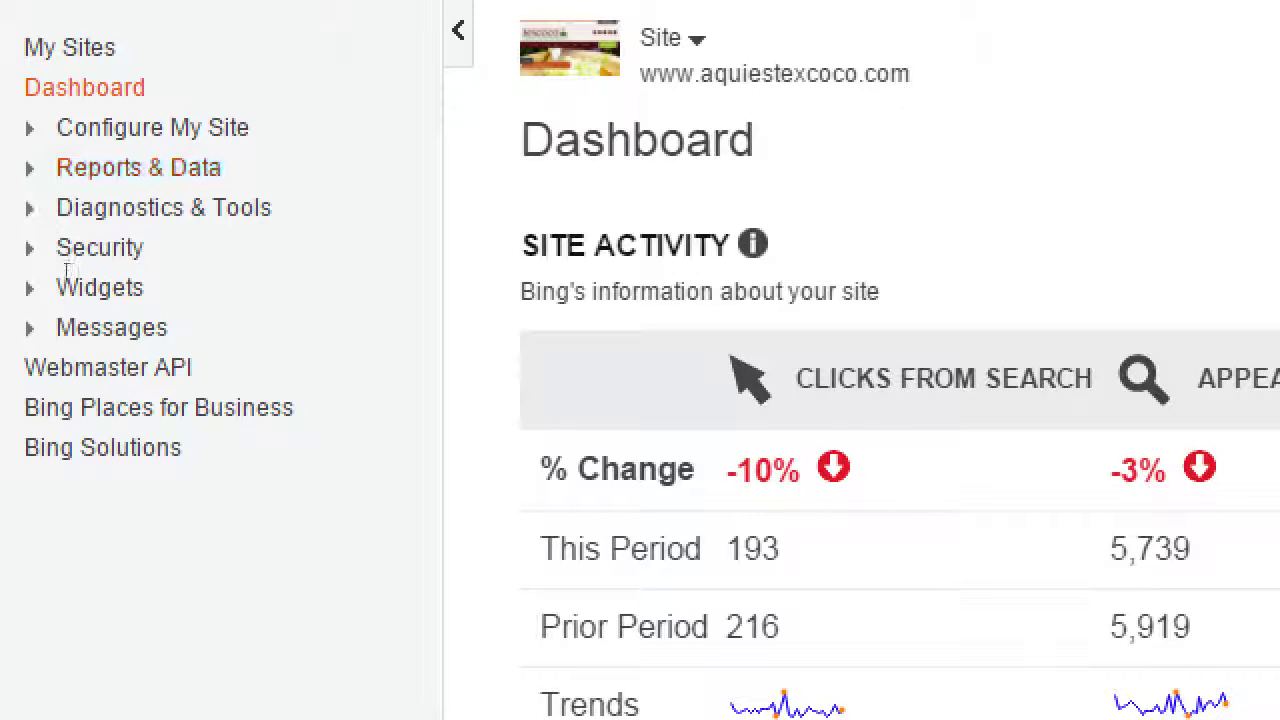
left_click(18, 190)
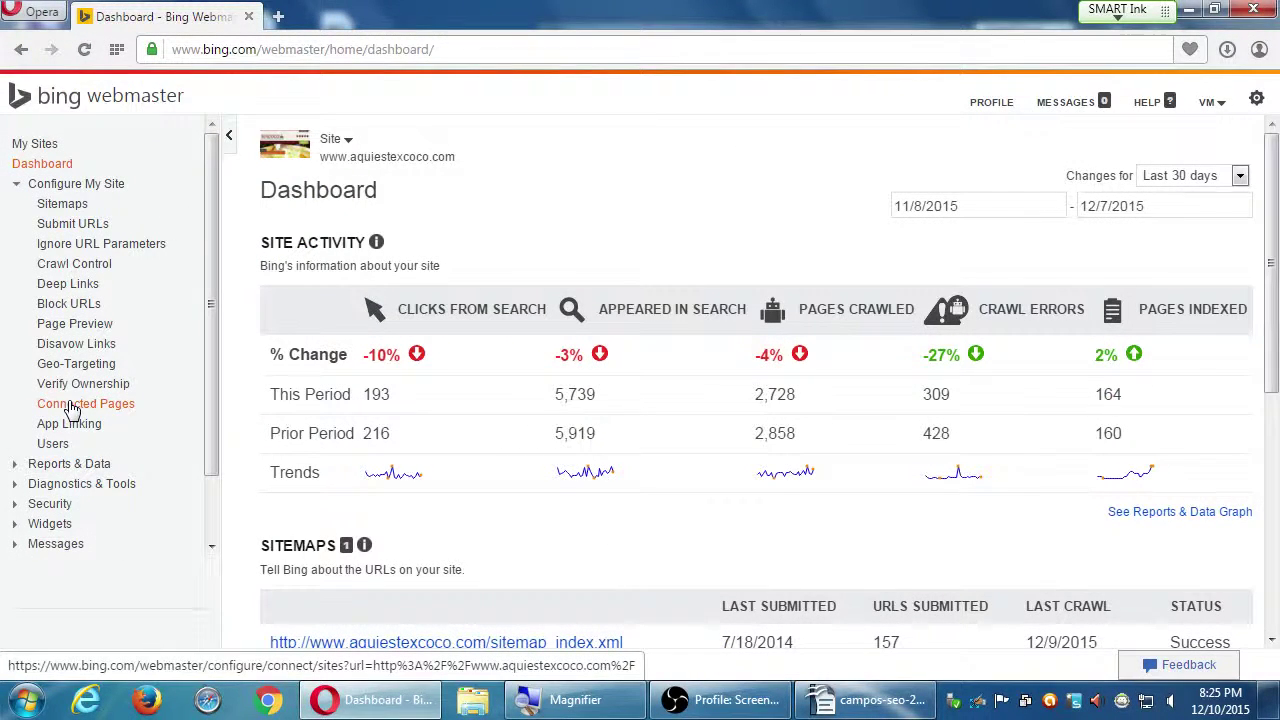
left_click(70, 404)
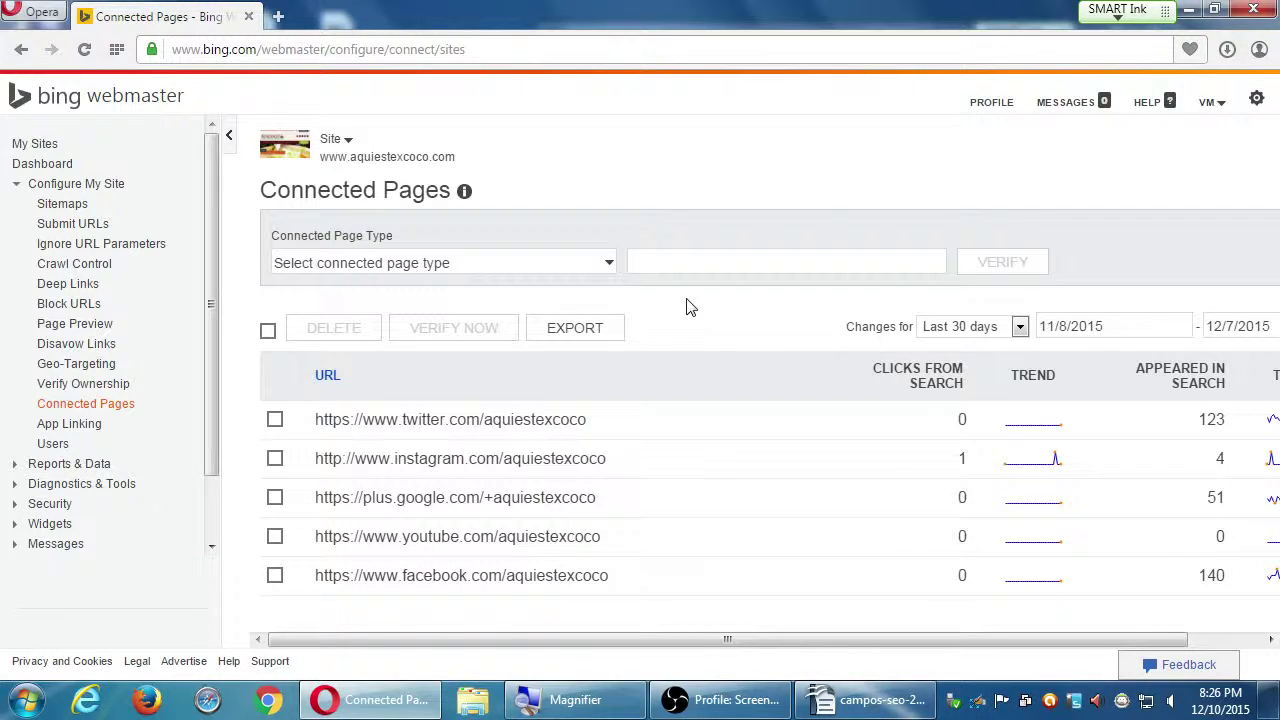
left_click(570, 265)
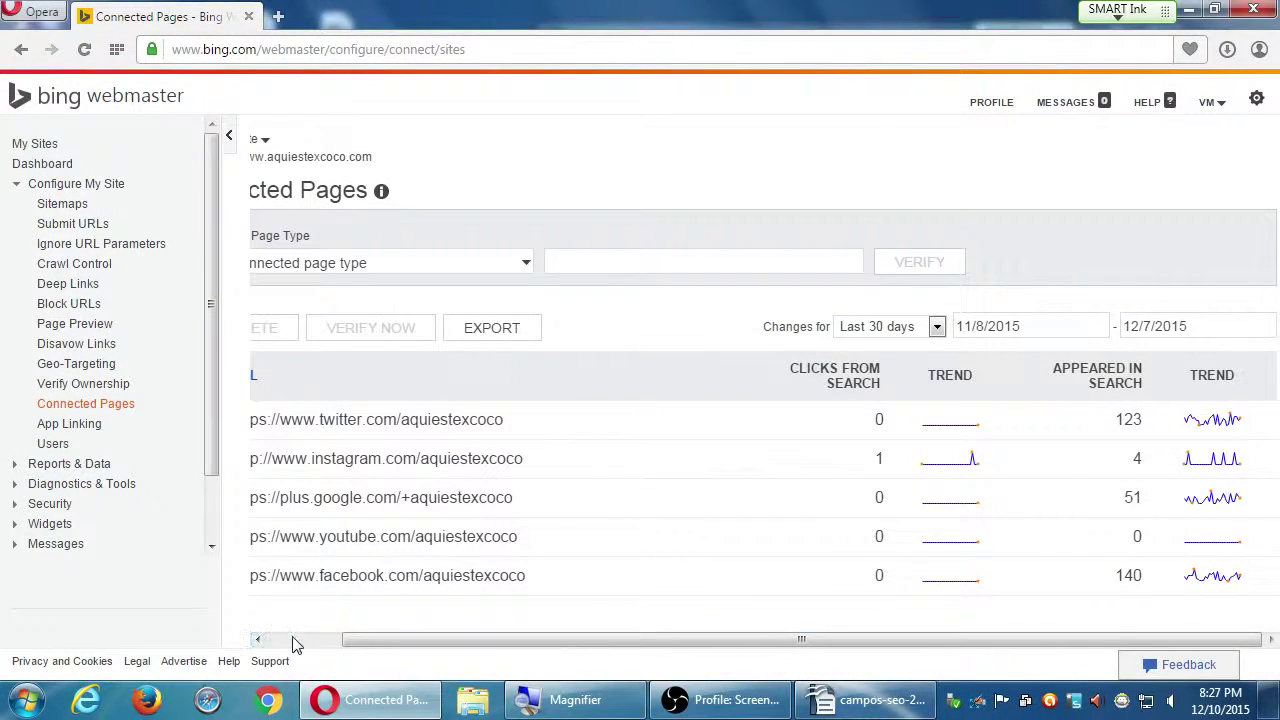
left_click(294, 643)
left_click(403, 268)
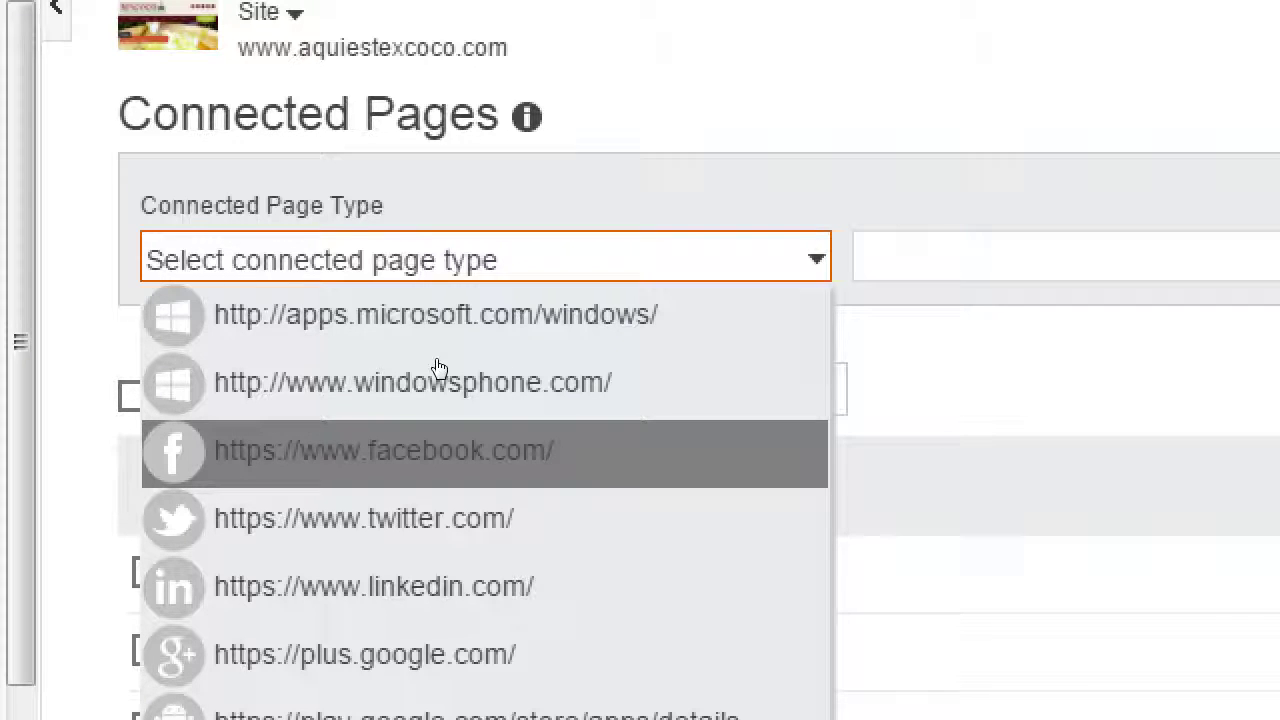
key("Return")
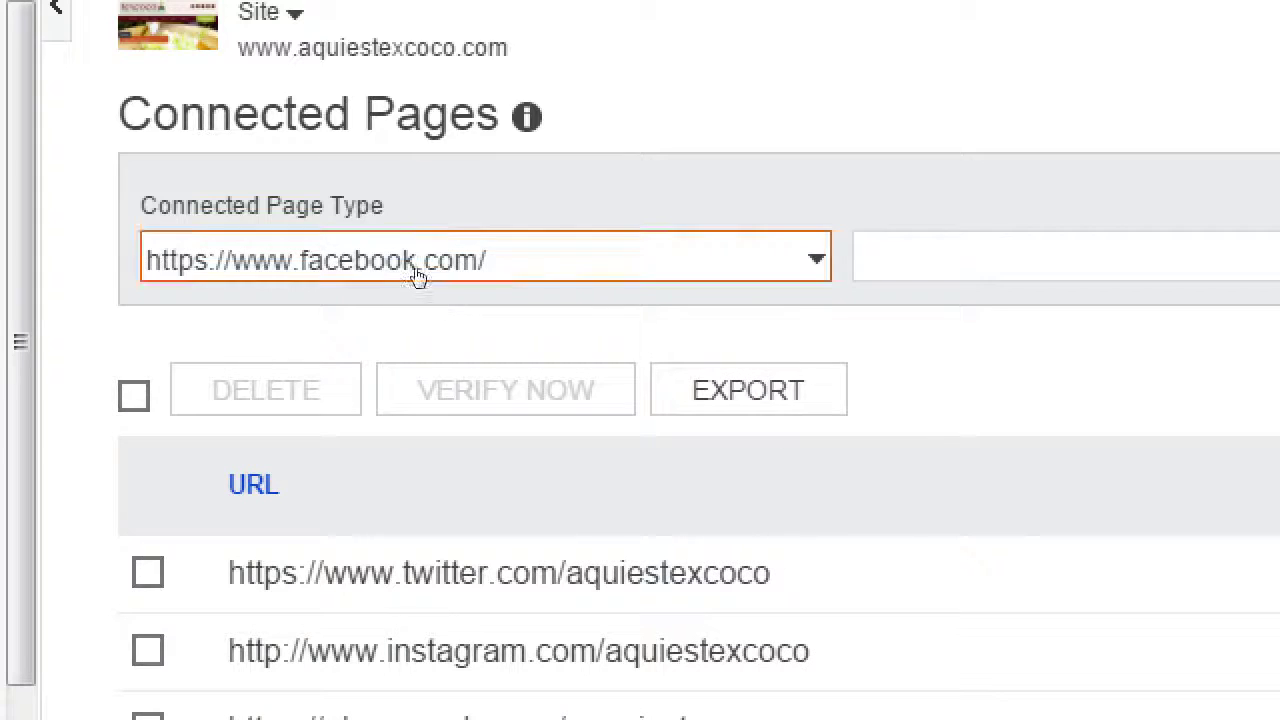
- Try out a Facebook profile address as the connected page and clear the address field without verifying it
key("Tab")
type("ga")
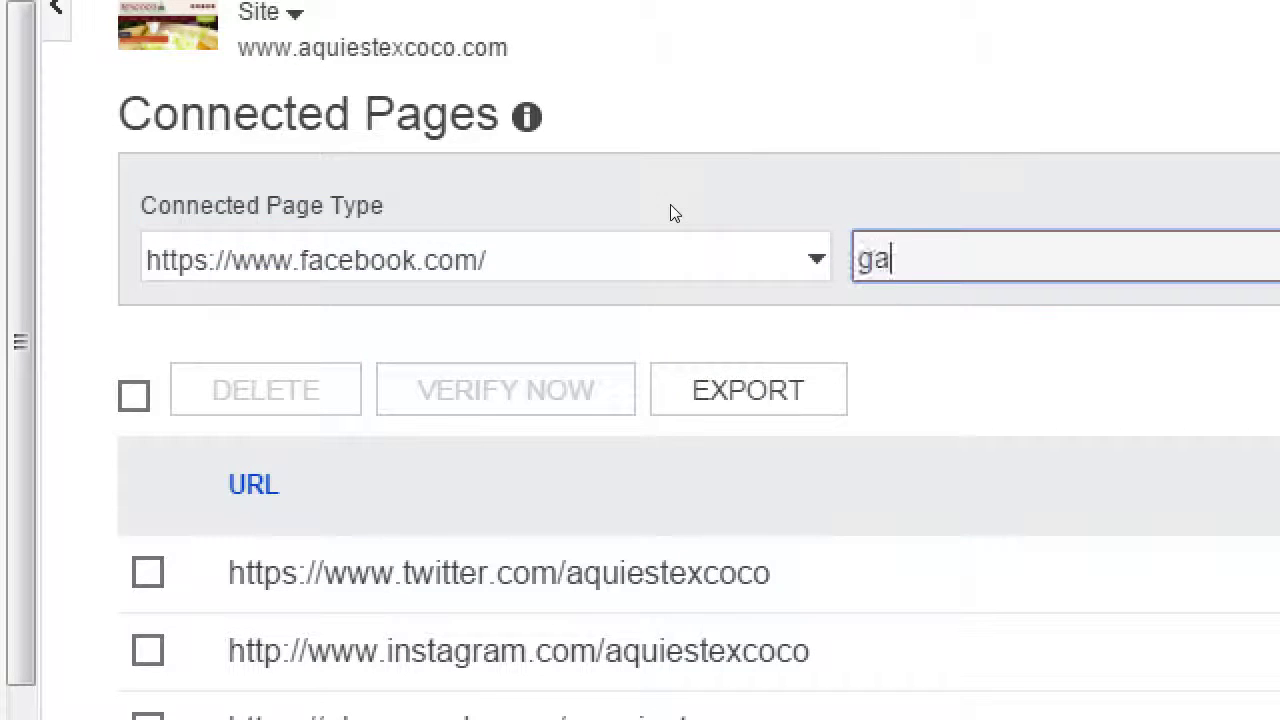
key("BackSpace")
key("BackSpace")
type("facebook.co")
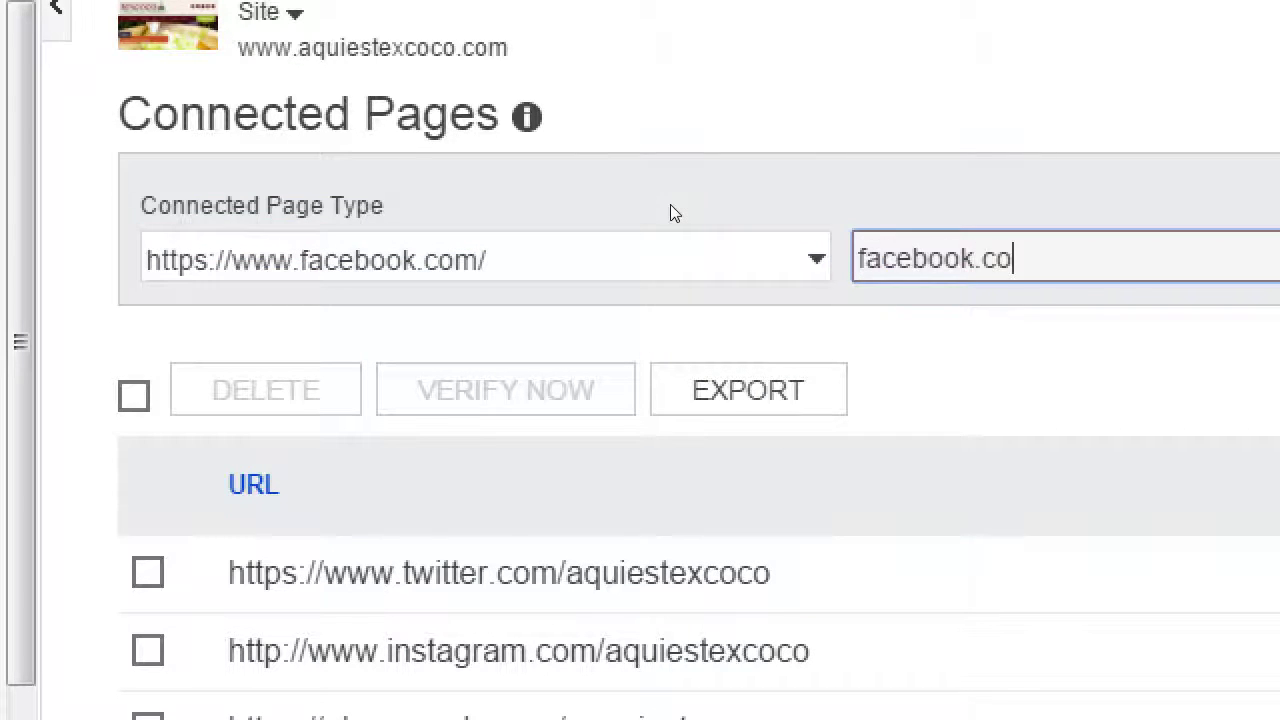
type("m/victor")
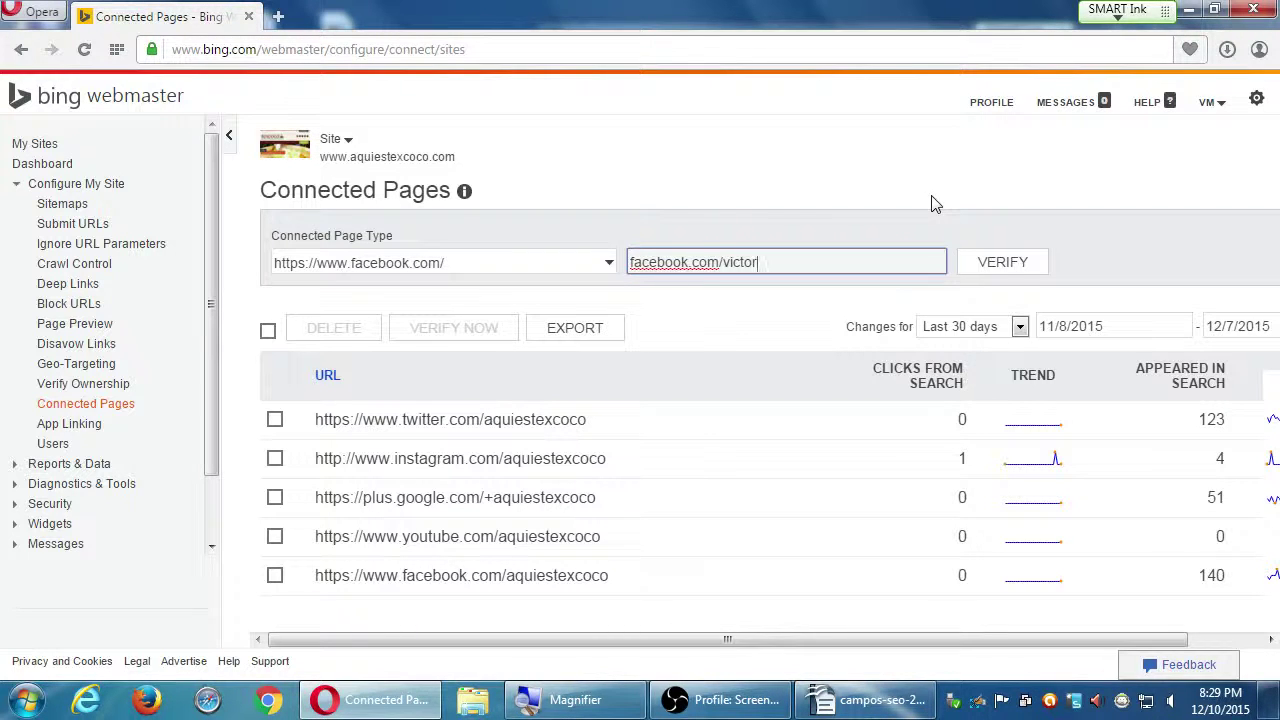
key("BackSpace")
left_click_drag(765, 262, 606, 240)
key("BackSpace")
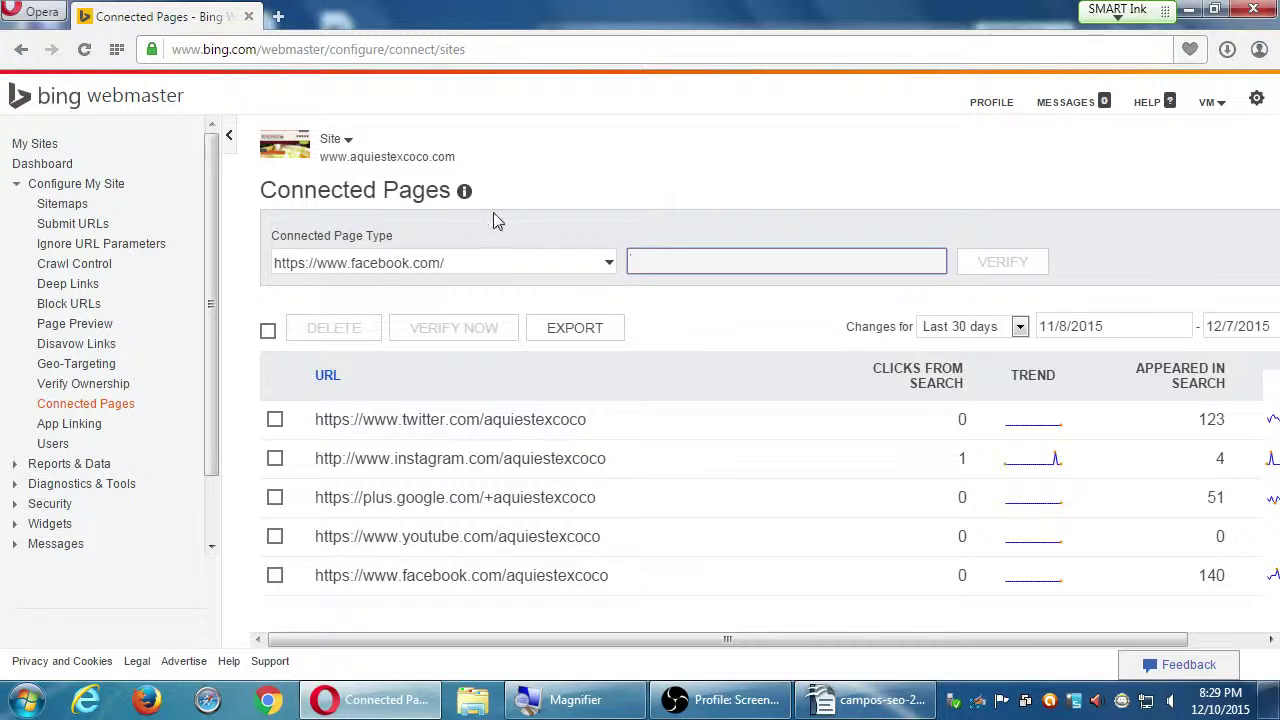
- Read the Connected Pages help description and view the full list of connected page types, keeping the current selection
mouse_move(463, 198)
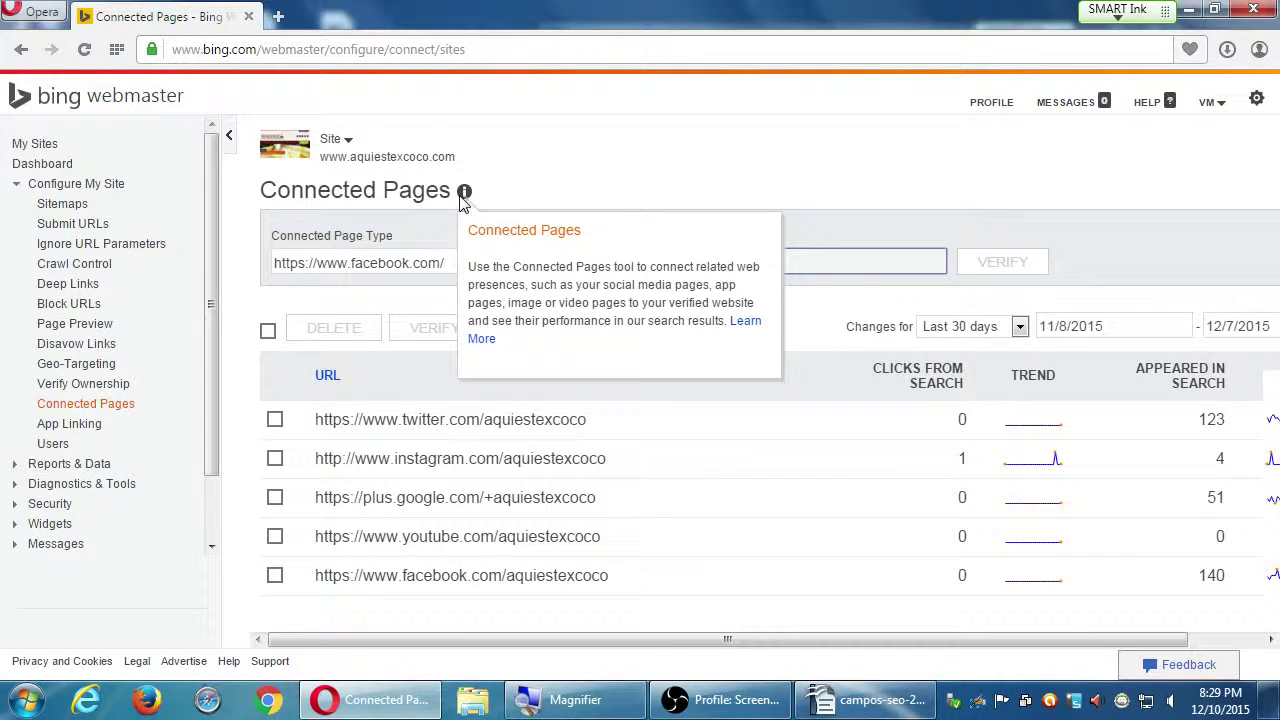
left_click(345, 263)
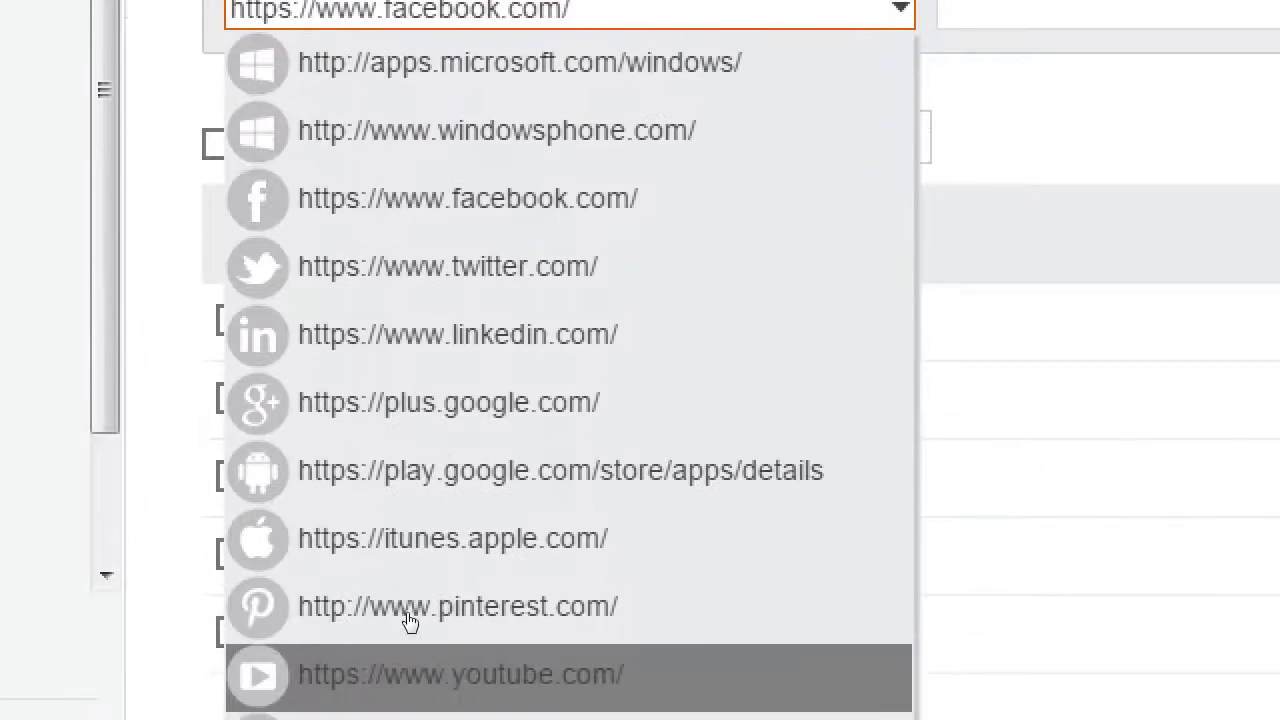
scroll(376, 550, "down", 1)
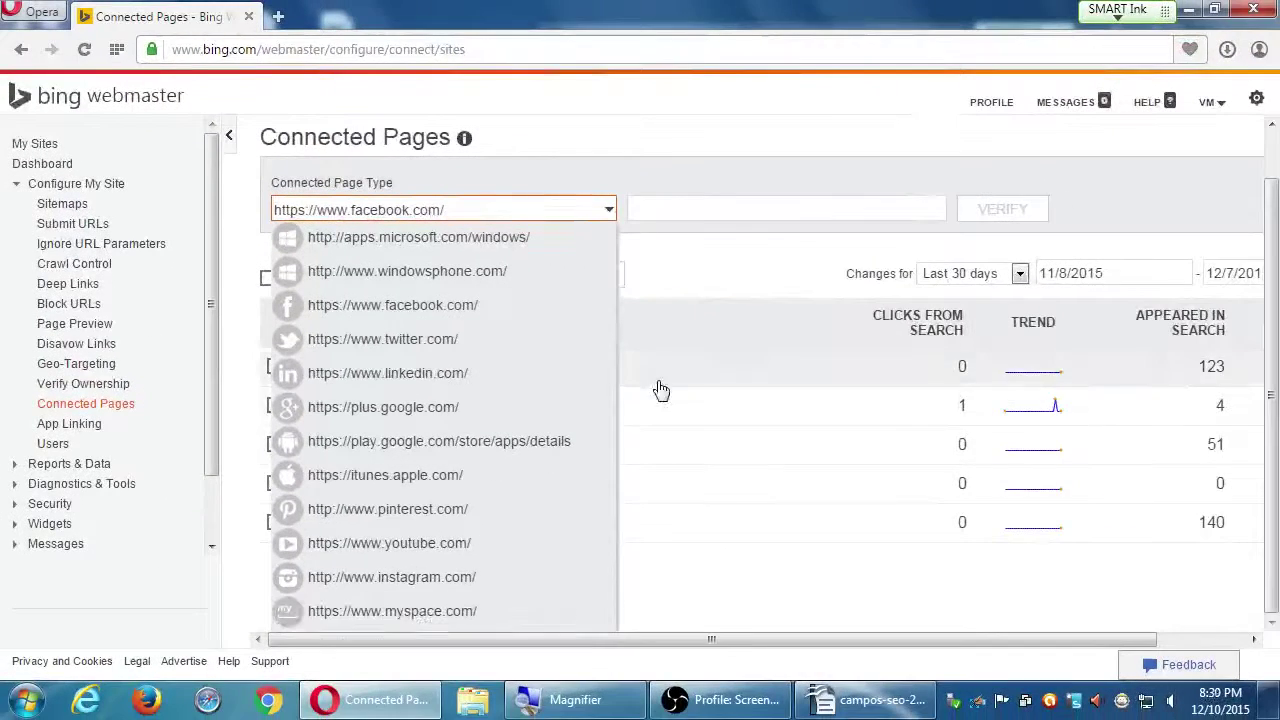
left_click(790, 138)
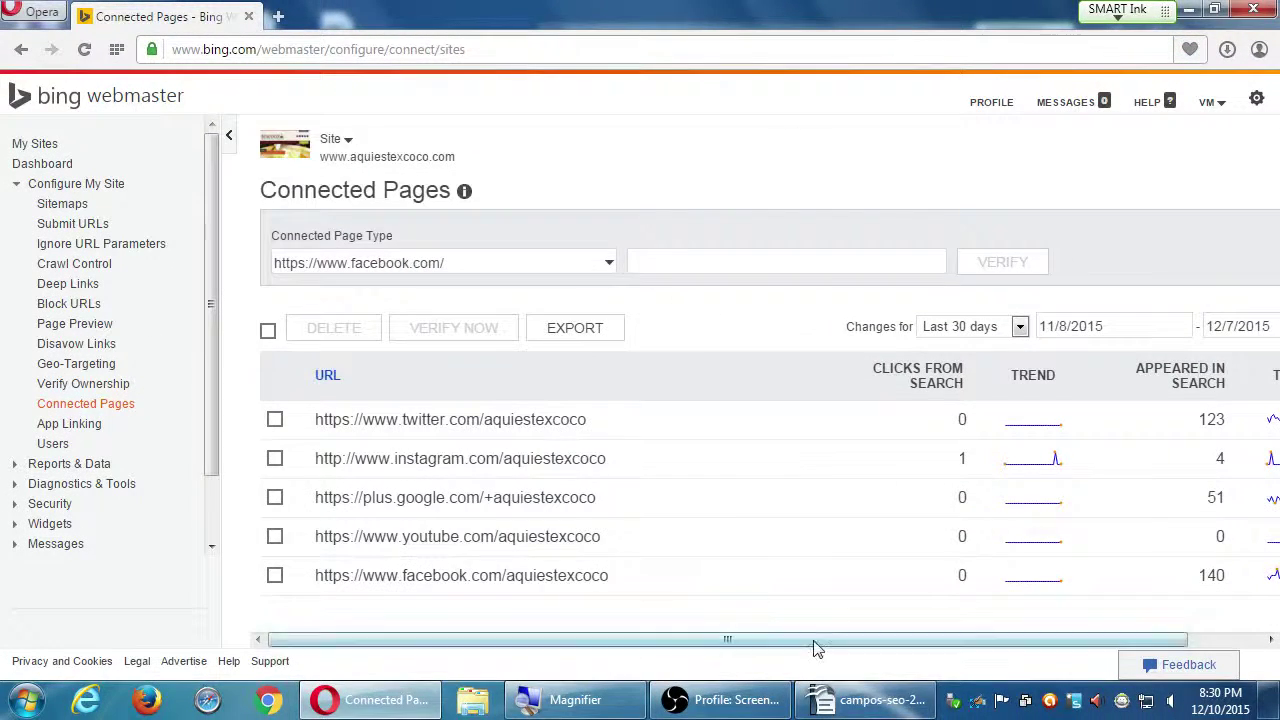
- Check the Bing section of the notes in OpenOffice Writer and review the site's Page Traffic report back in Opera
left_click(895, 712)
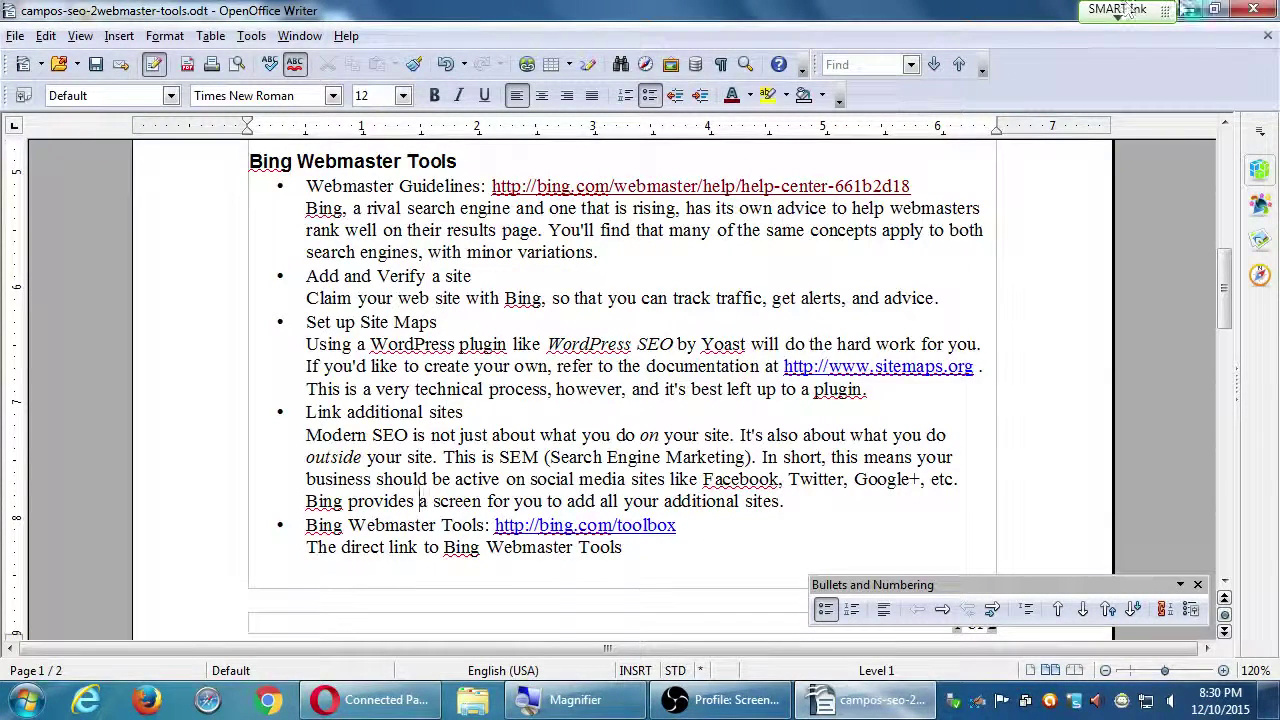
key("alt+Tab")
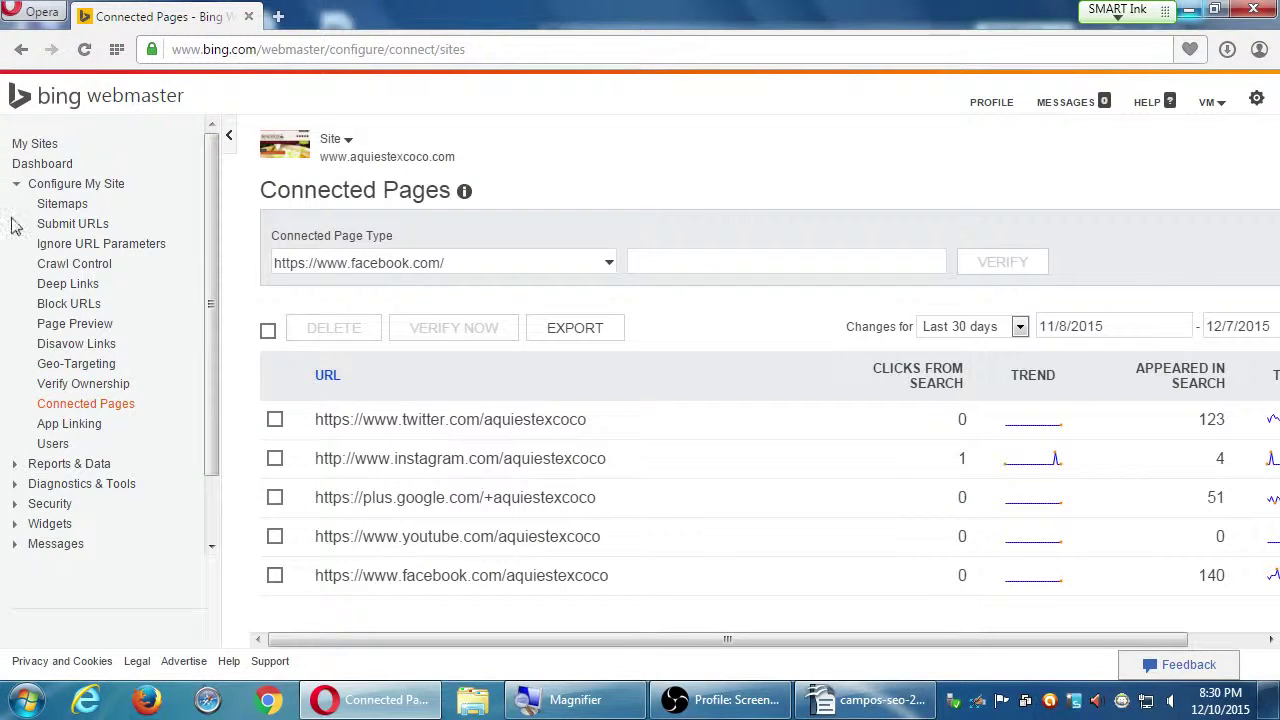
left_click(16, 186)
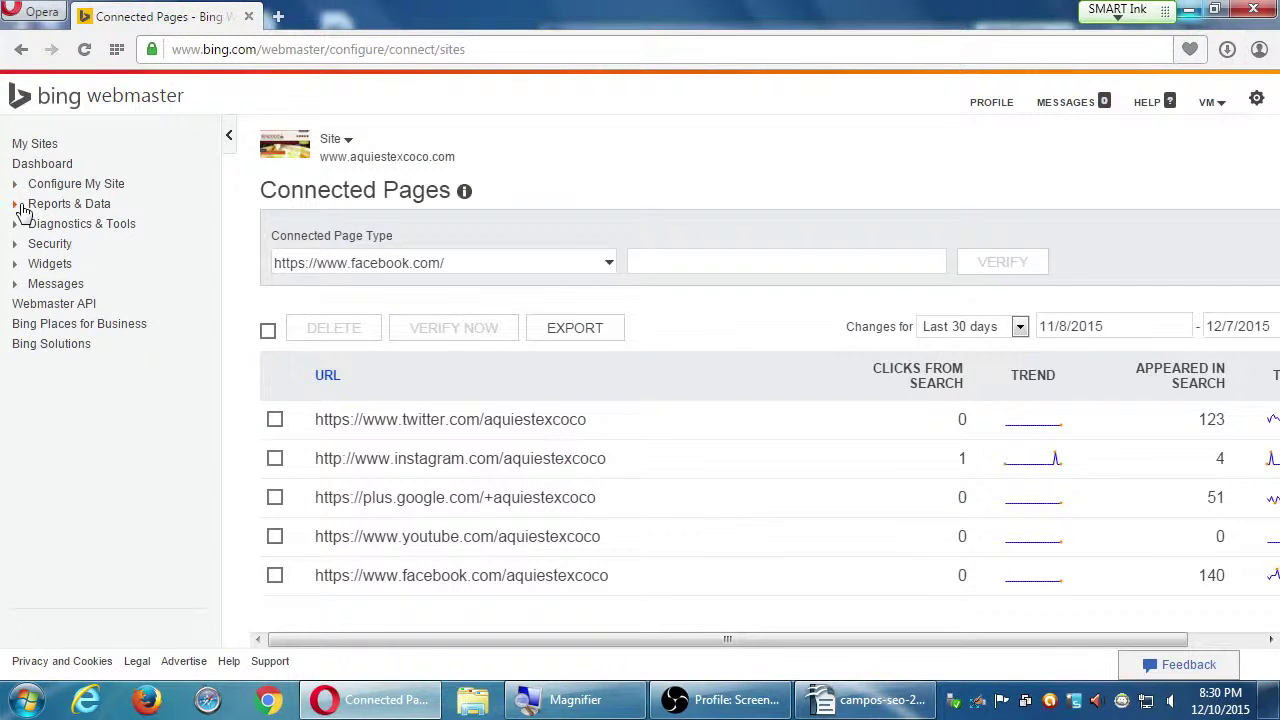
left_click(14, 205)
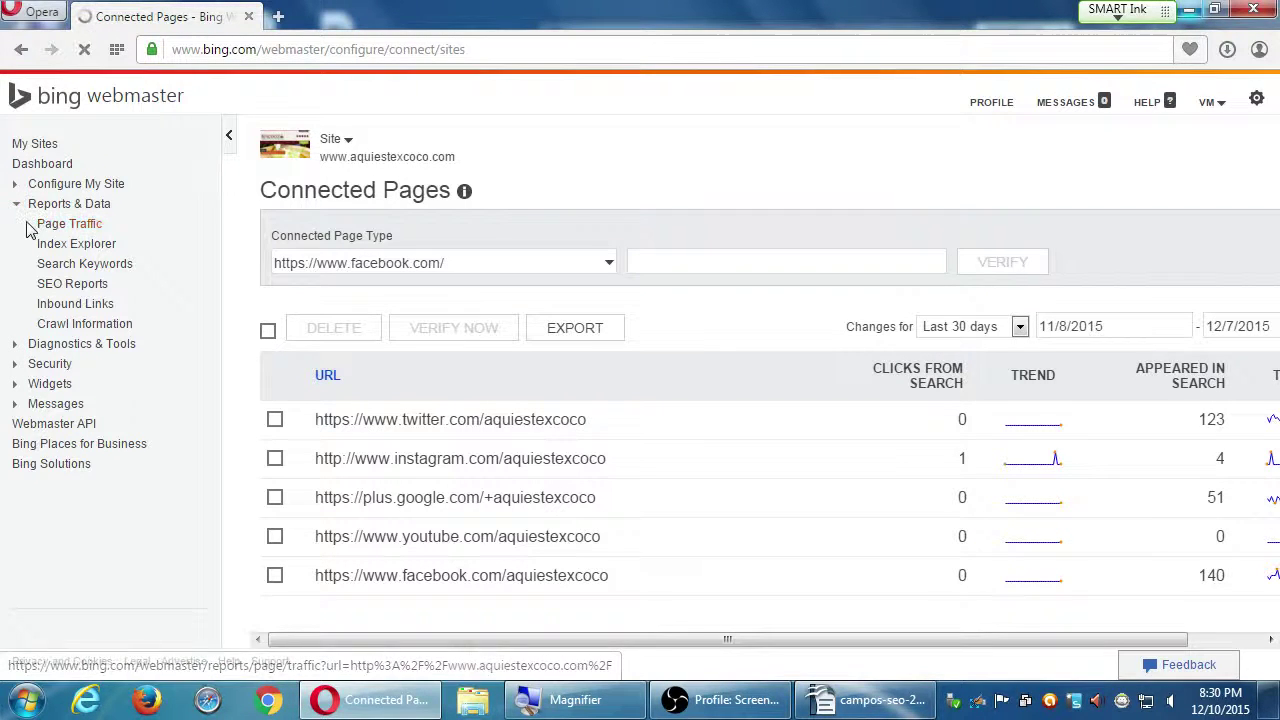
left_click(29, 226)
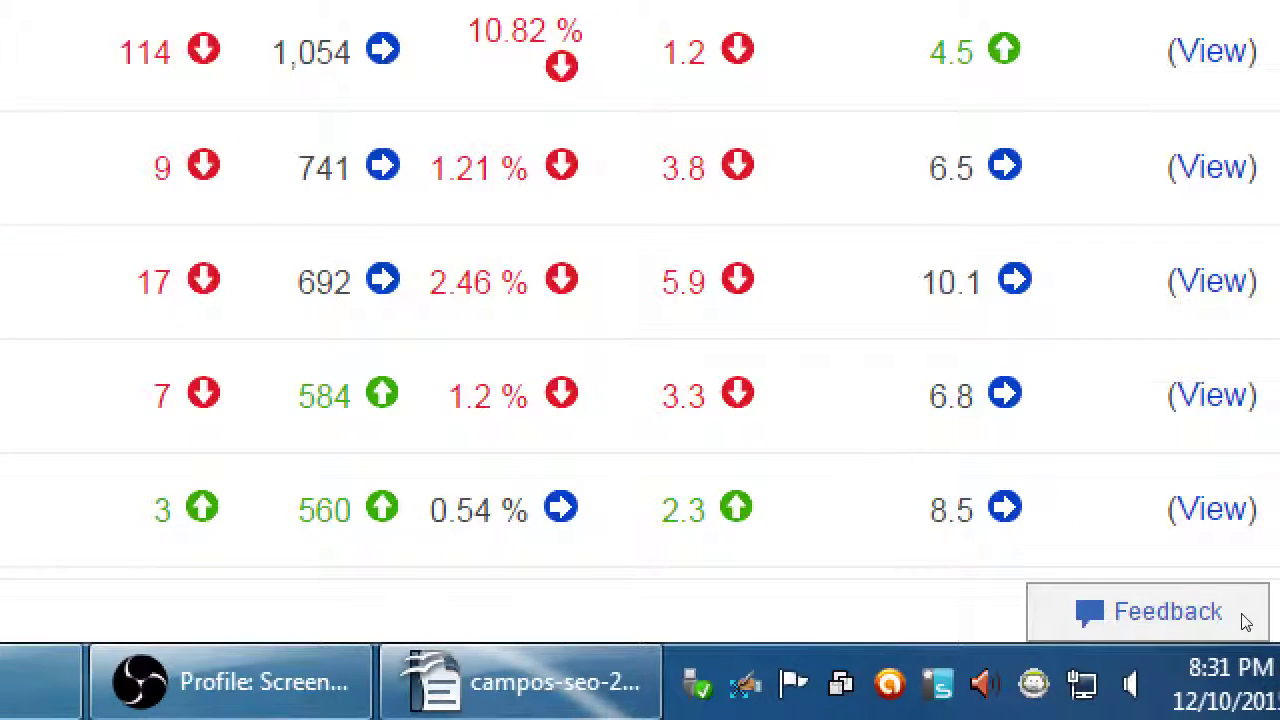
key("super+minus")
key("super+minus")
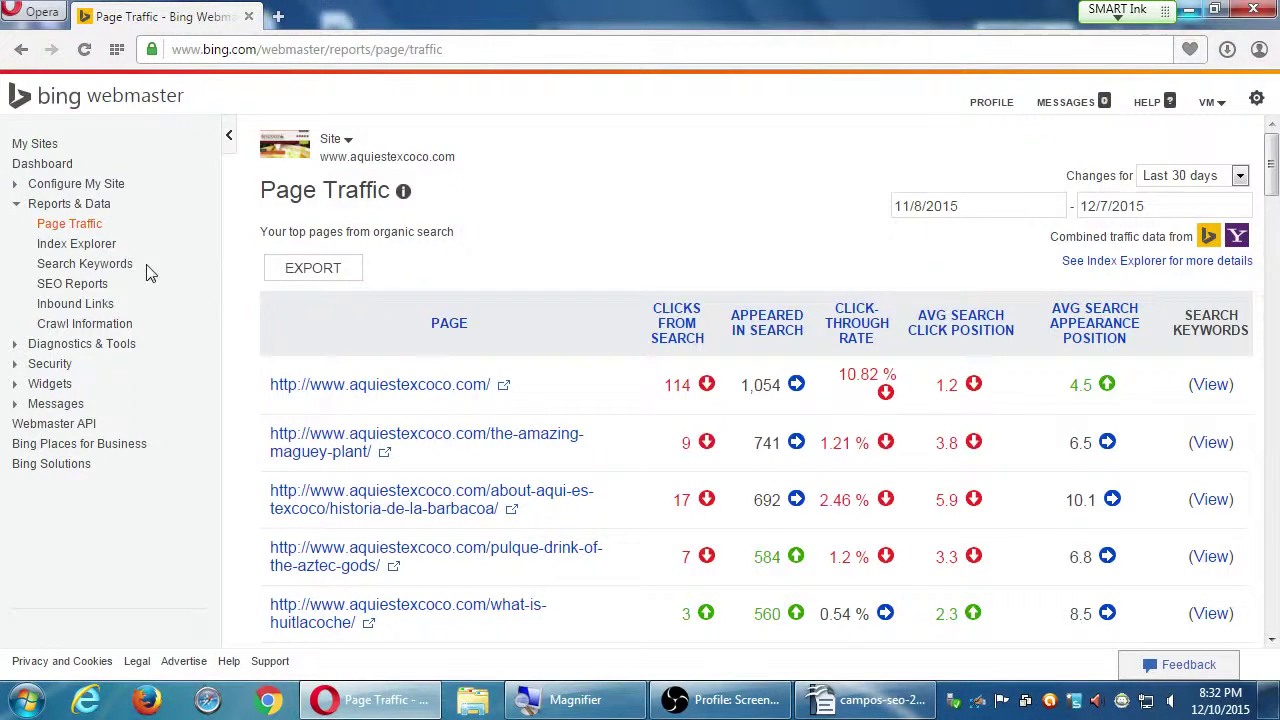
- Examine the Search Keywords report and read down the list of organic search keywords
left_click(105, 264)
key("super+plus")
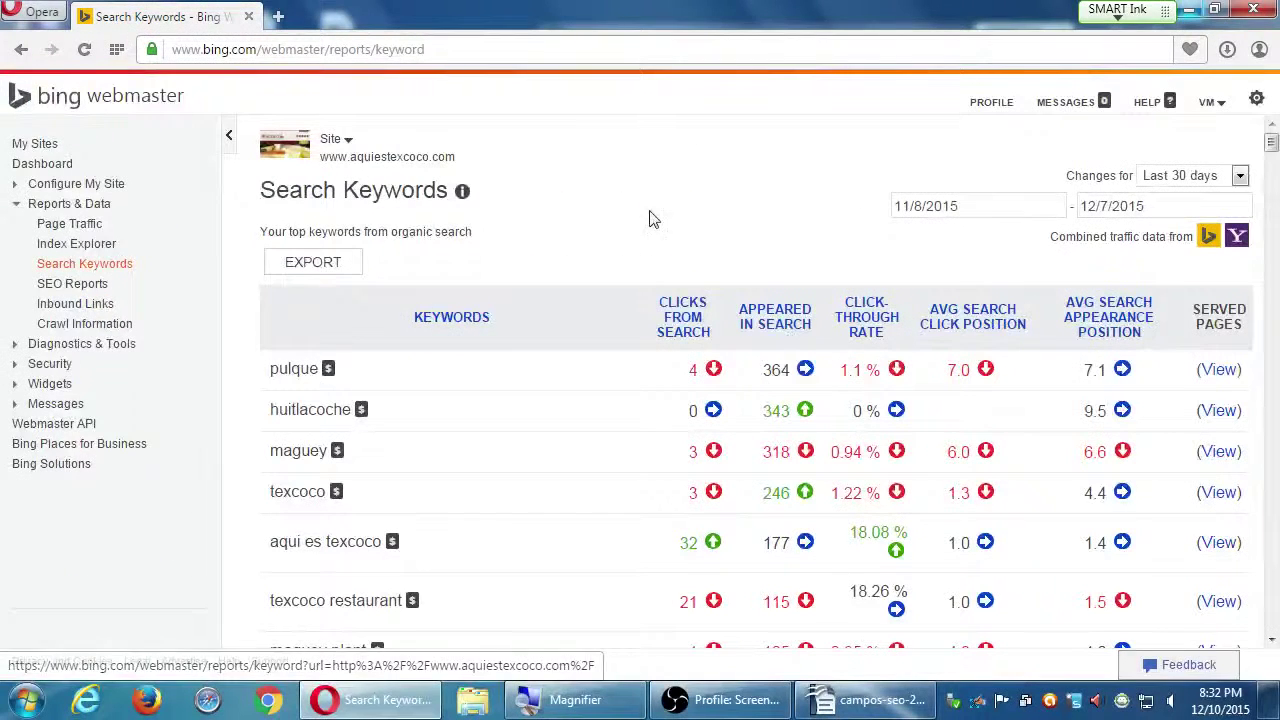
scroll(386, 246, "down", 10)
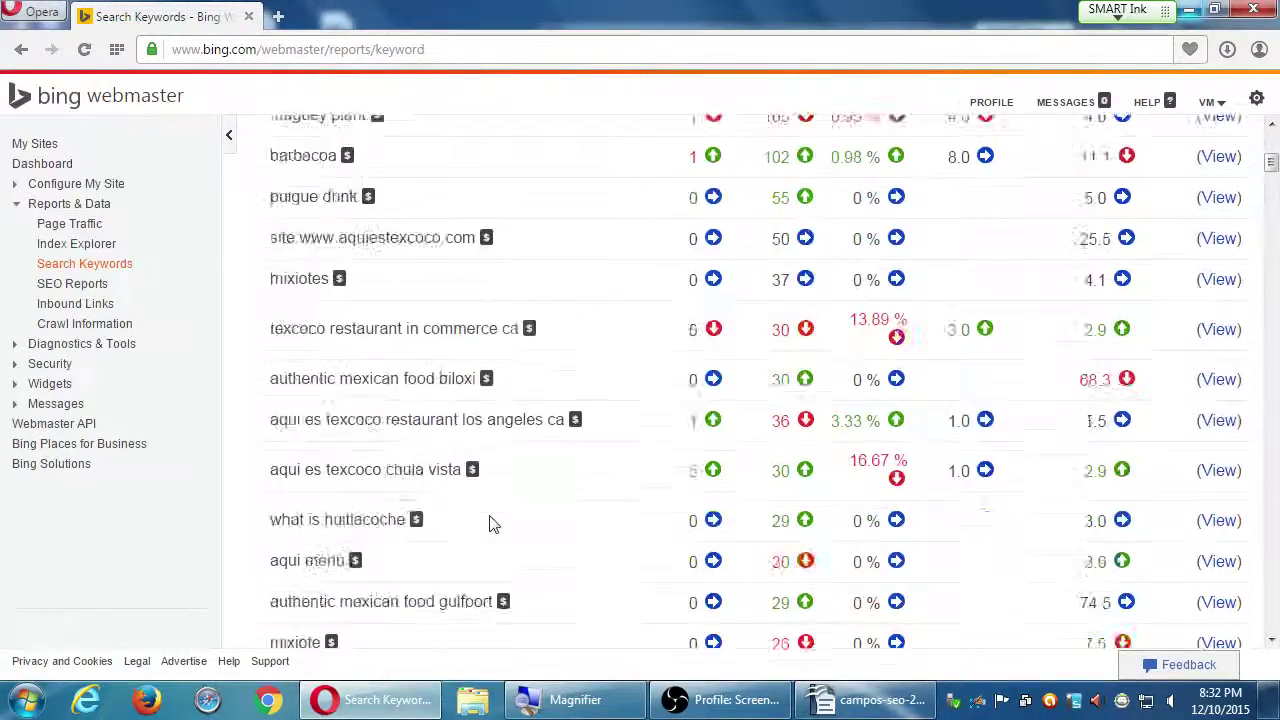
scroll(466, 457, "down", 3)
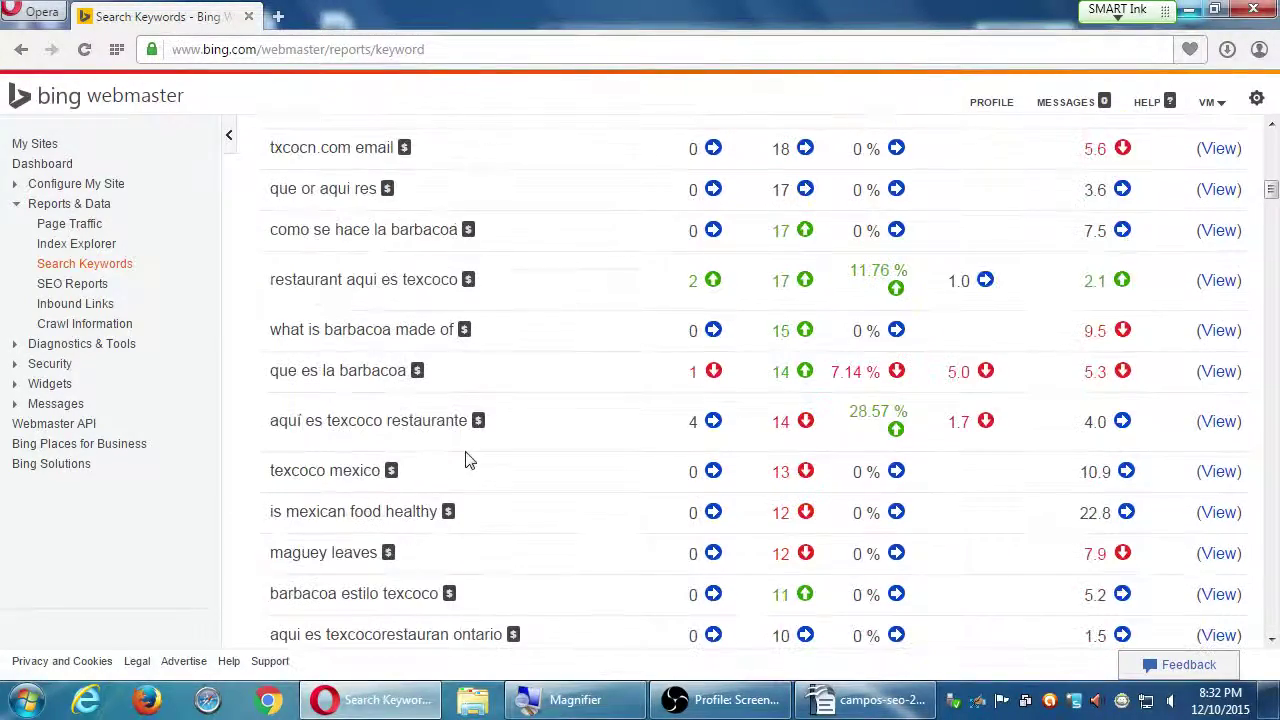
scroll(403, 540, "down", 3)
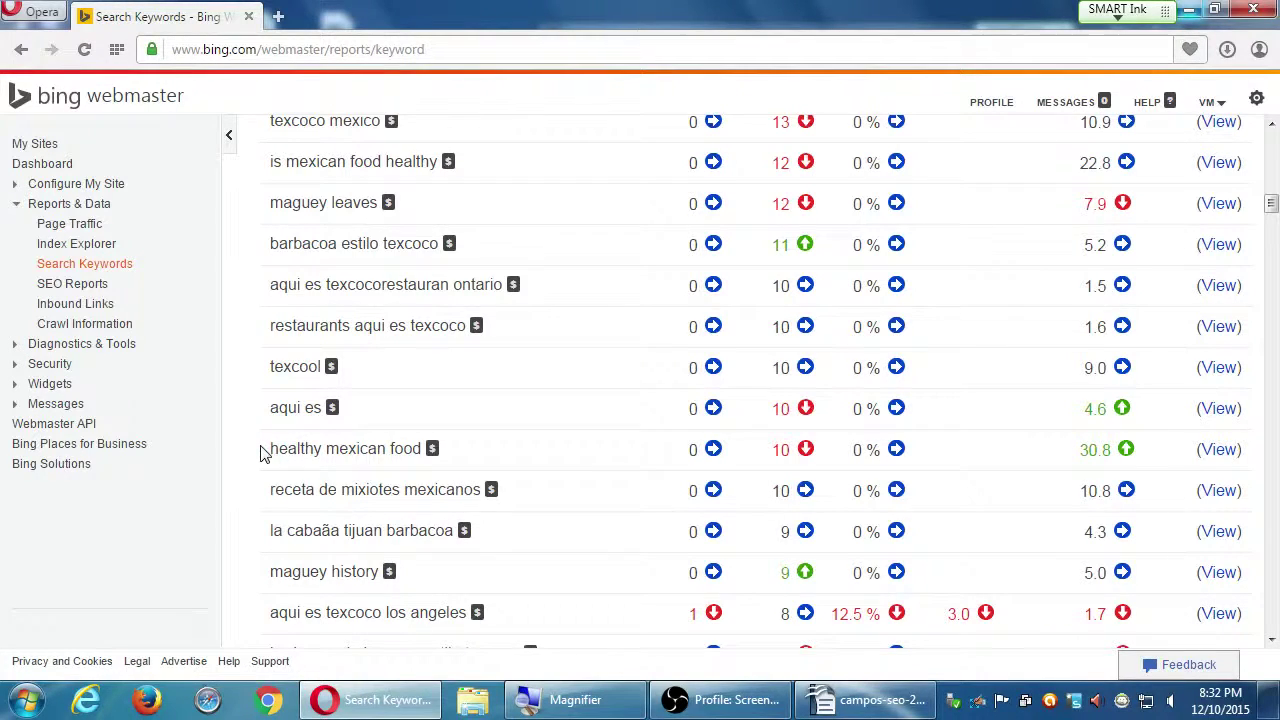
scroll(265, 443, "down", 3)
scroll(265, 443, "down", 4)
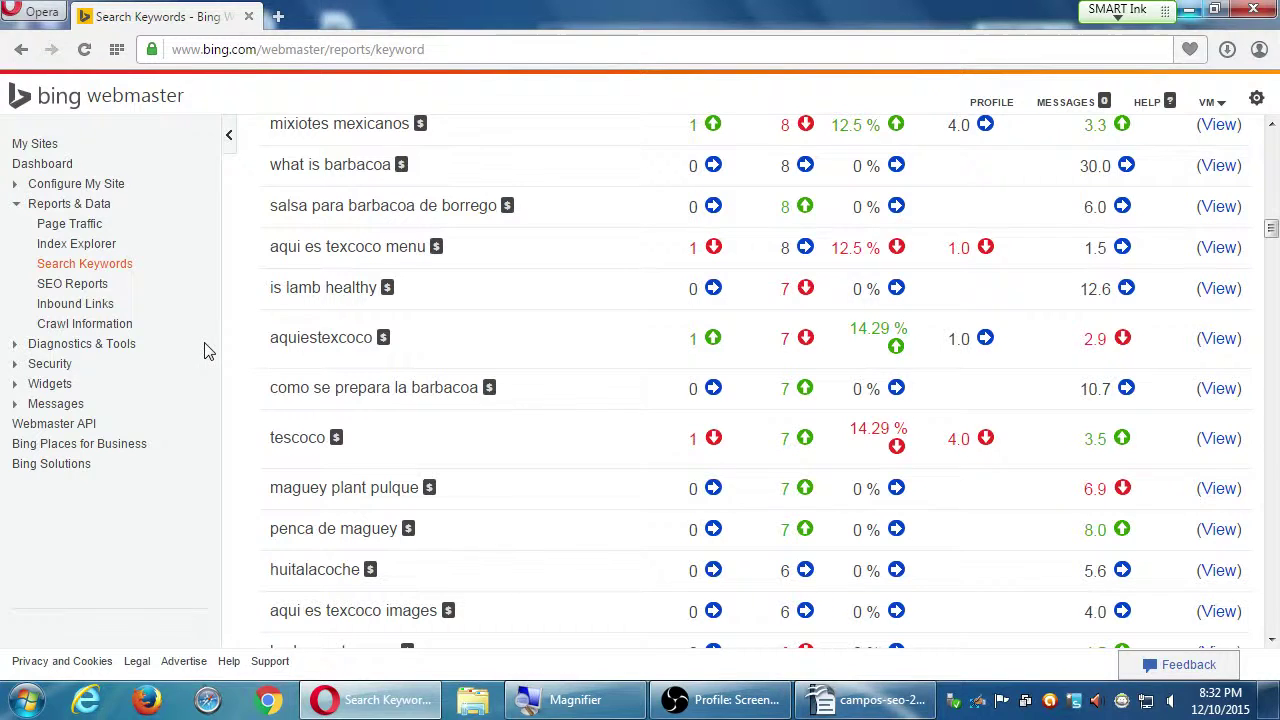
- View the Diagnostics & Tools page and its Mobile Friendliness Test, closing the test's browser tab and collapsing the tool list
left_click(82, 344)
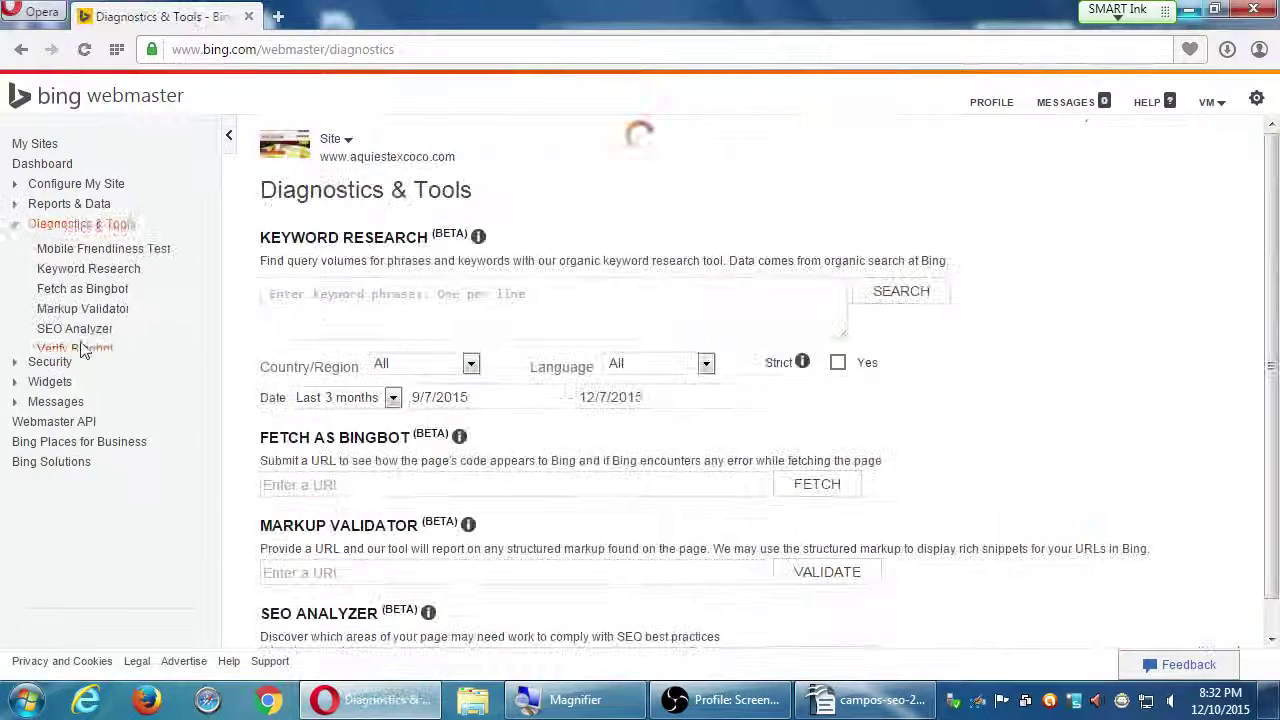
left_click(117, 246)
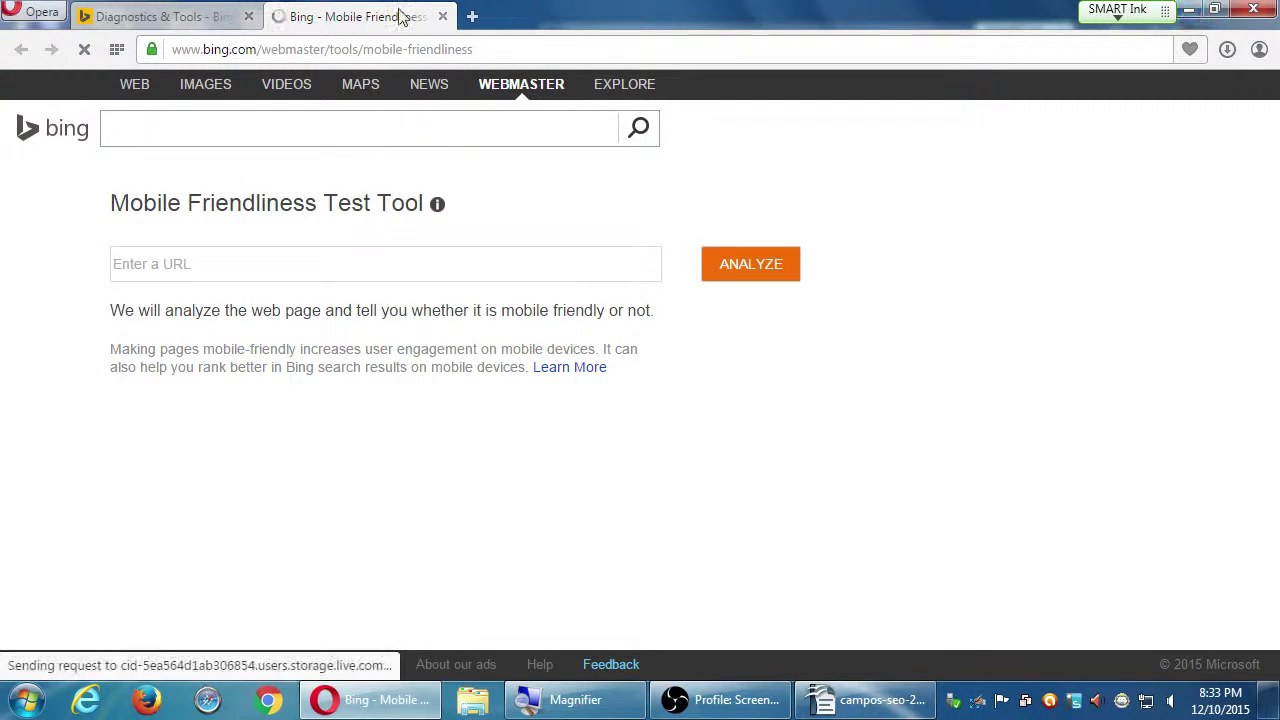
left_click(442, 16)
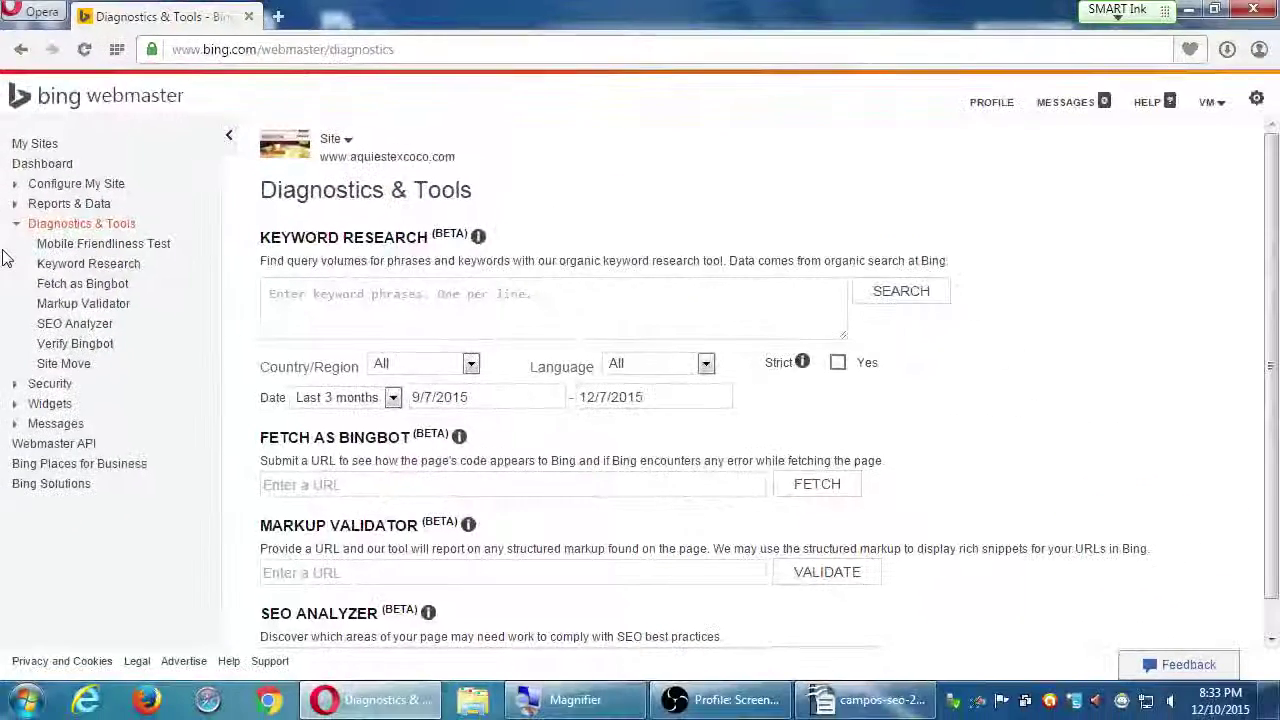
left_click(740, 337)
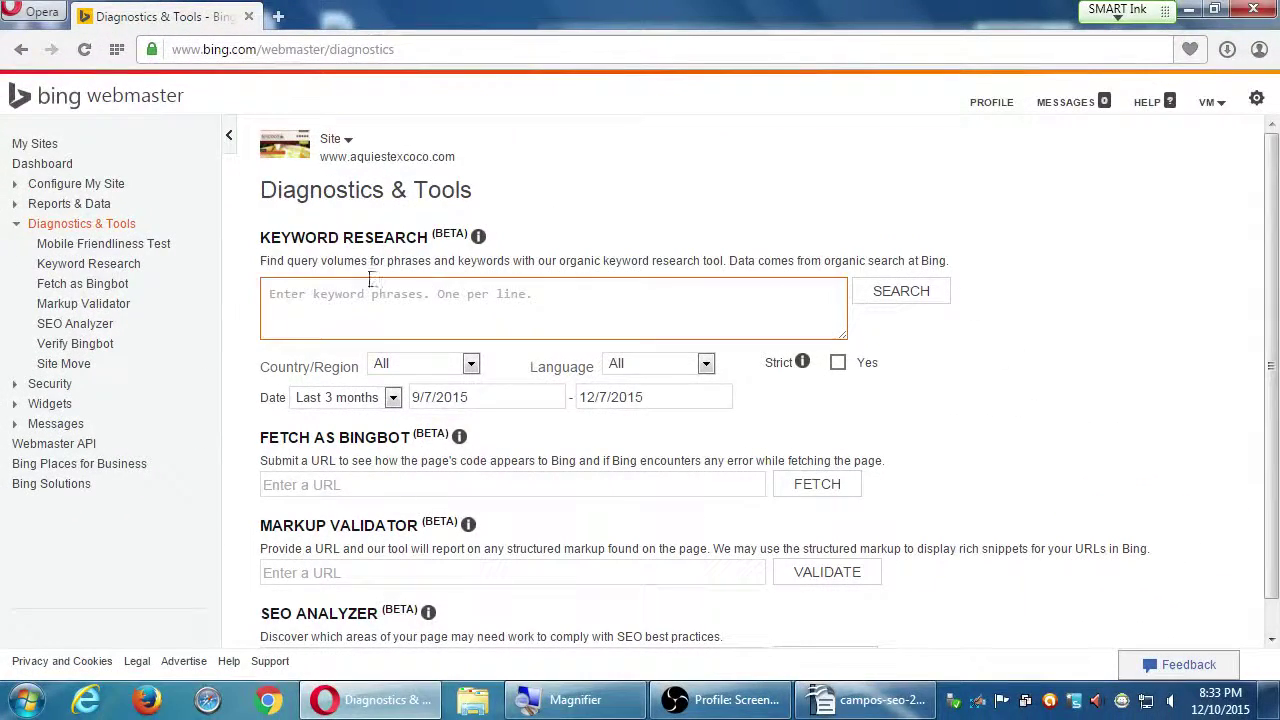
left_click(14, 224)
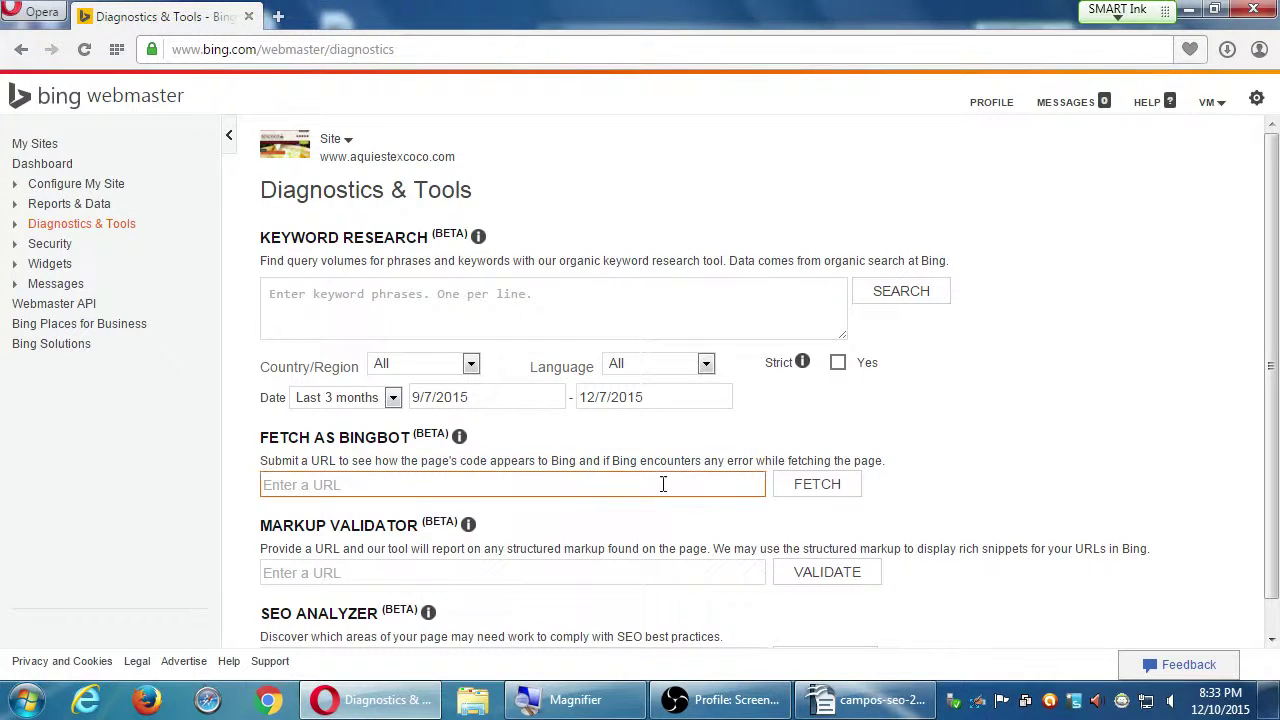
- Switch to the OpenOffice Writer notes and go back to the Google Webmaster Tools section near the beginning
left_click(870, 700)
scroll(645, 457, "down", 3)
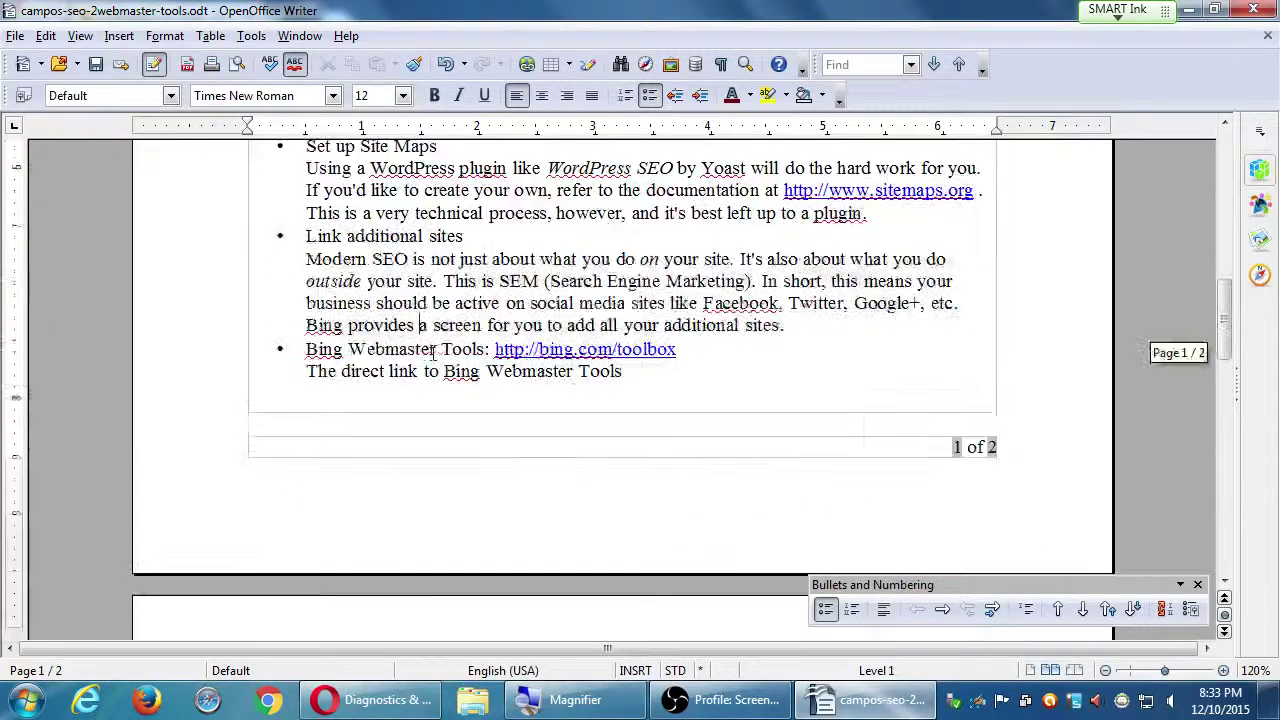
scroll(645, 457, "up", 13)
scroll(440, 350, "down", 1)
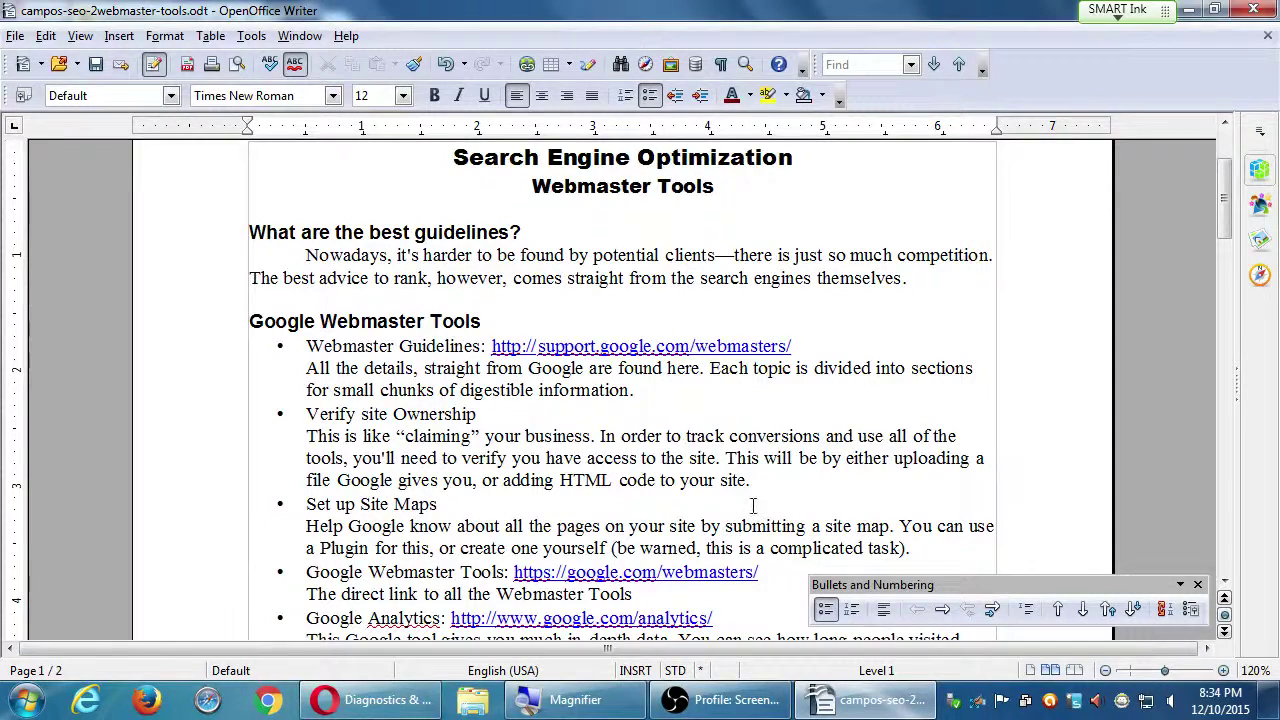
- Open the Google Webmaster Guidelines link from the notes, look over the Search Console Help page in Opera, and minimise the browser
left_click(678, 350, "ctrl")
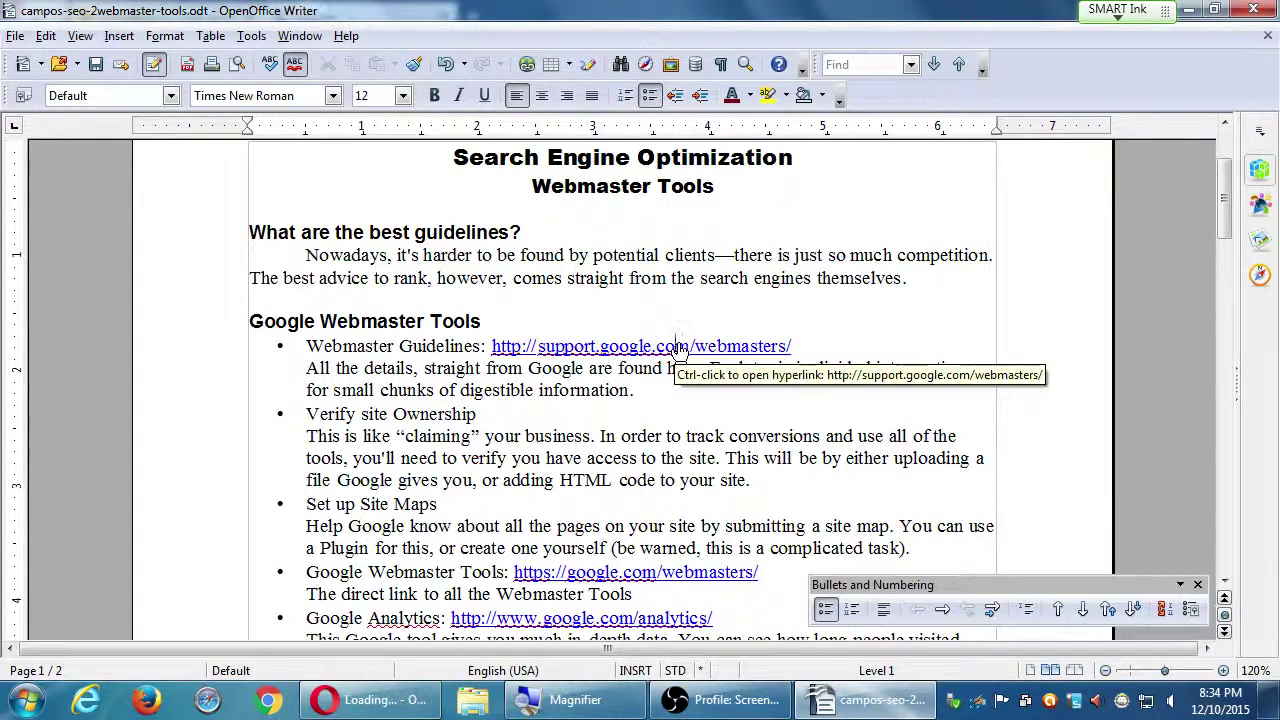
left_click(380, 700)
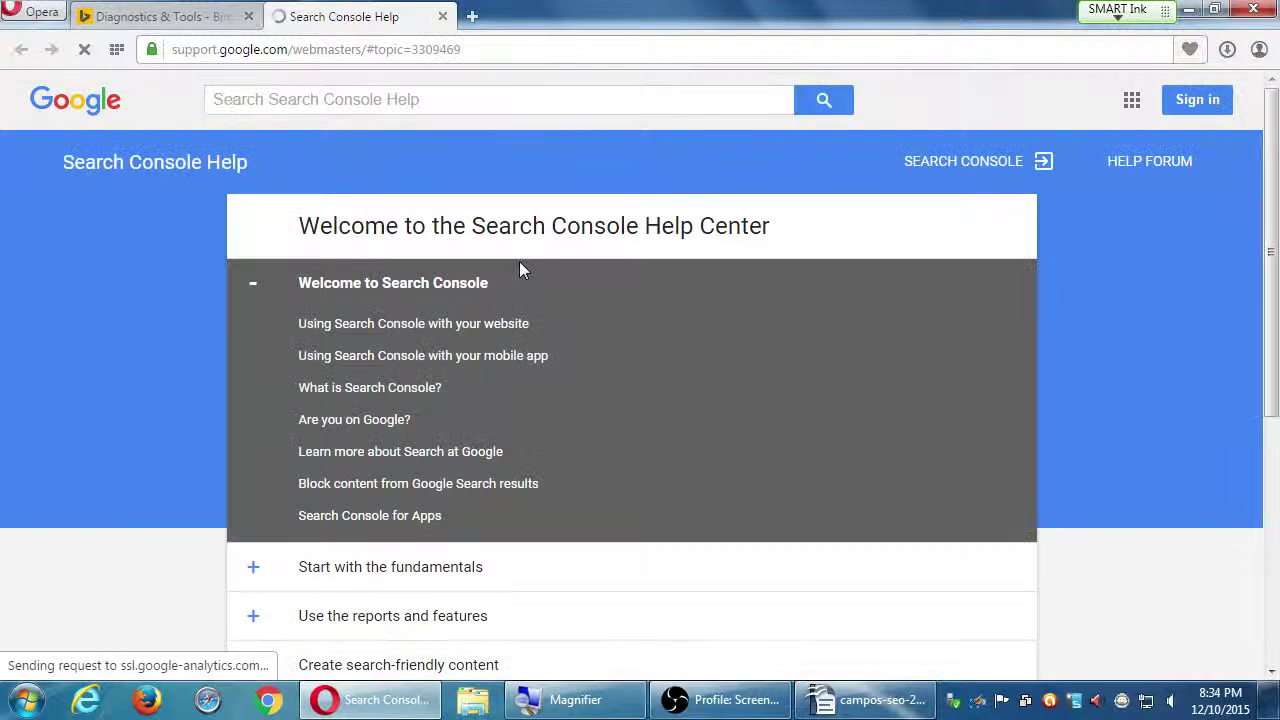
scroll(519, 270, "down", 5)
scroll(519, 270, "up", 5)
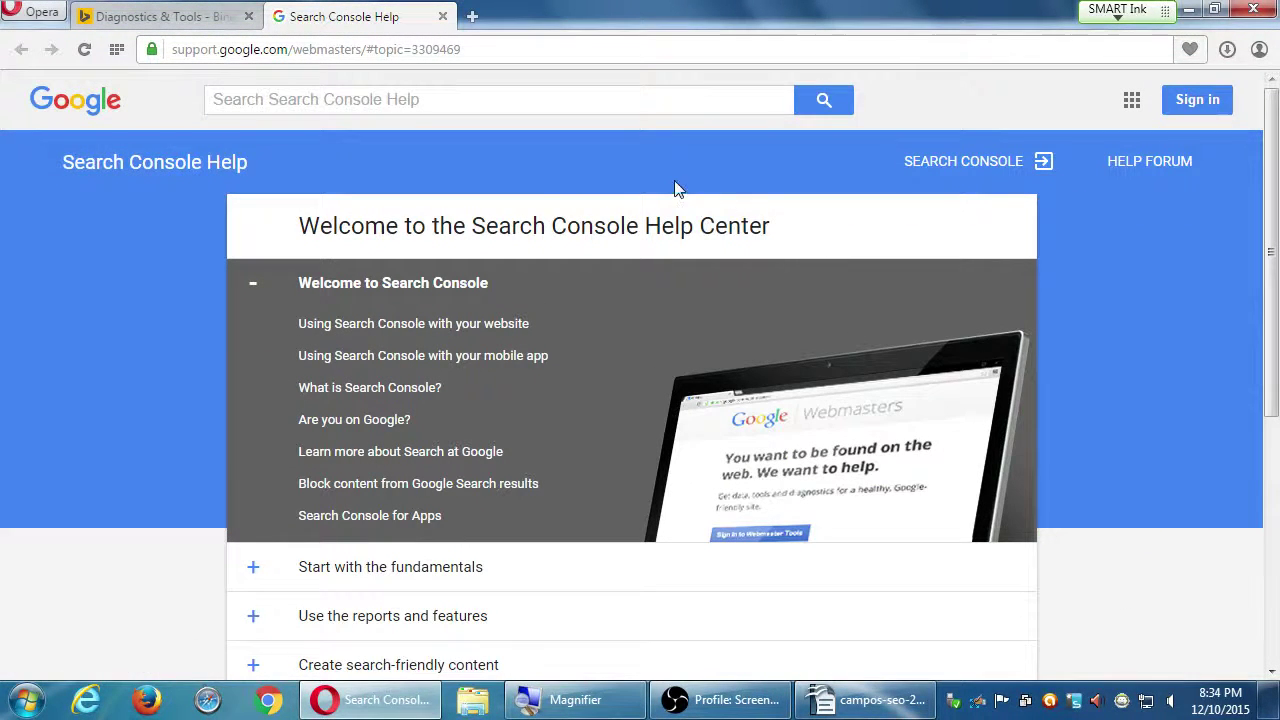
left_click_drag(498, 226, 620, 228)
left_click(1075, 93)
left_click(1188, 9)
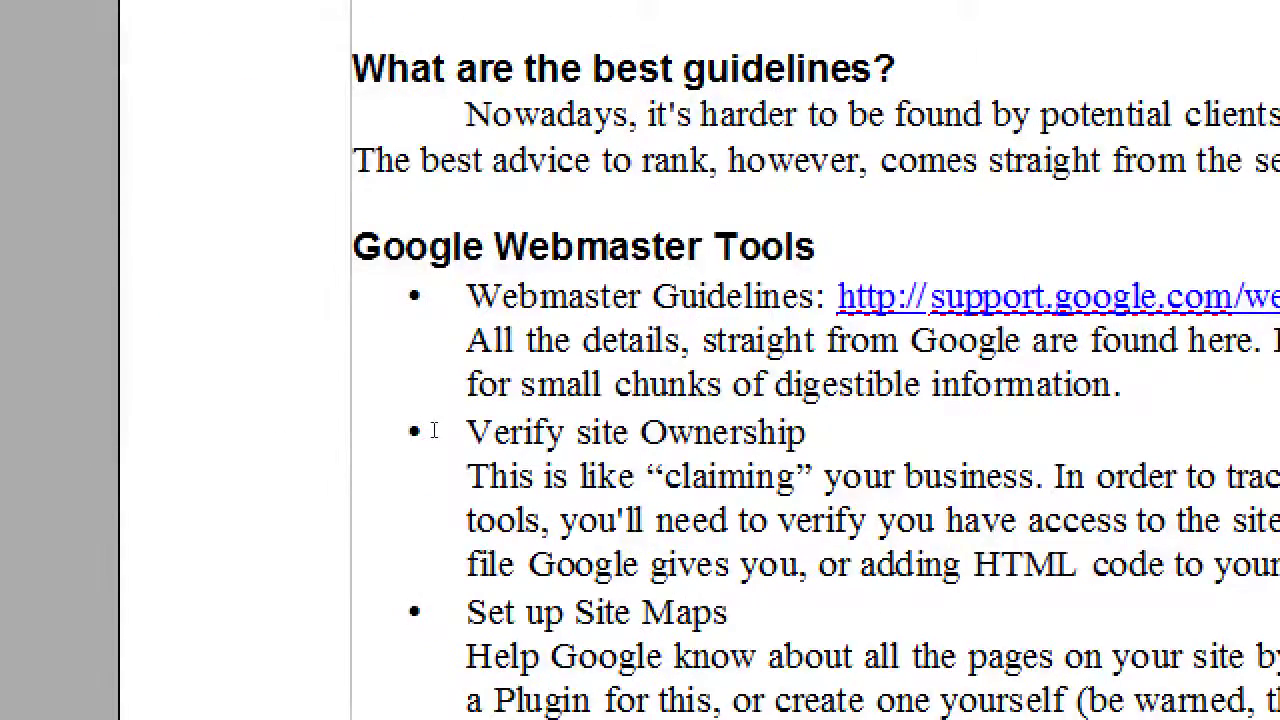
- Highlight part of the Google Set up Site Maps text and review the notes from there through the Bing Webmaster Tools section
double_click(596, 612)
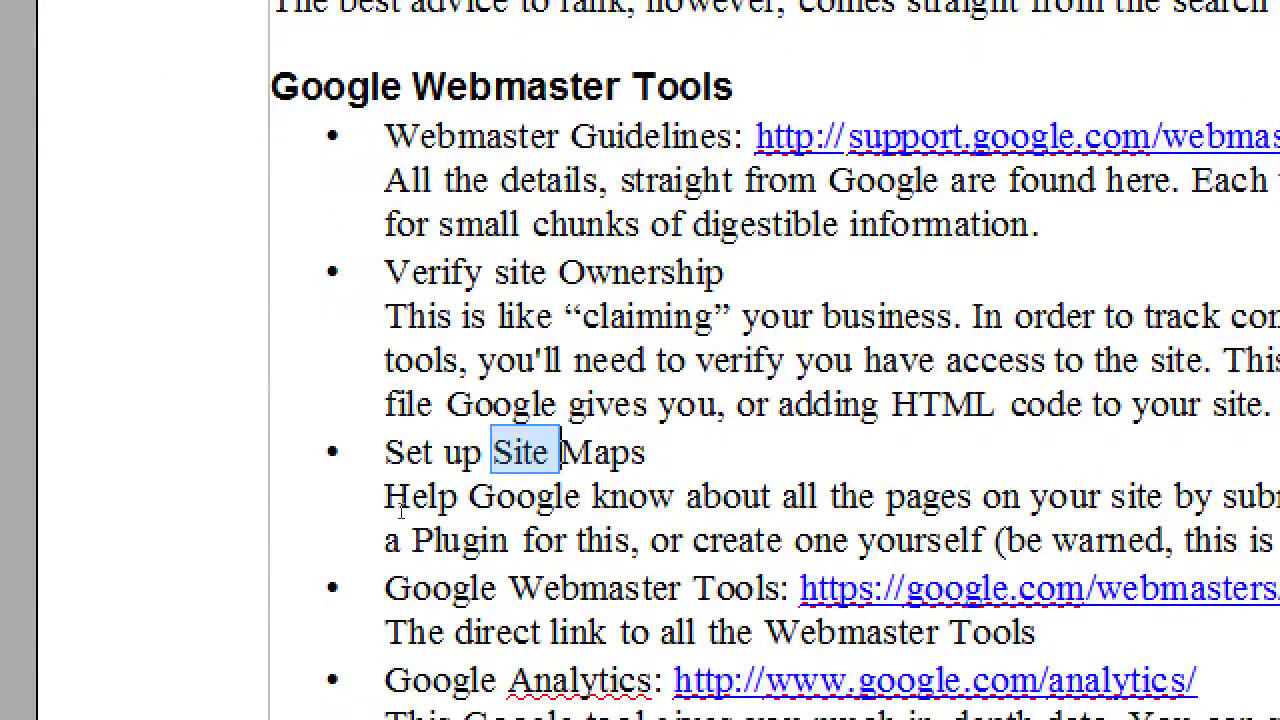
key("Down")
key("shift+Down")
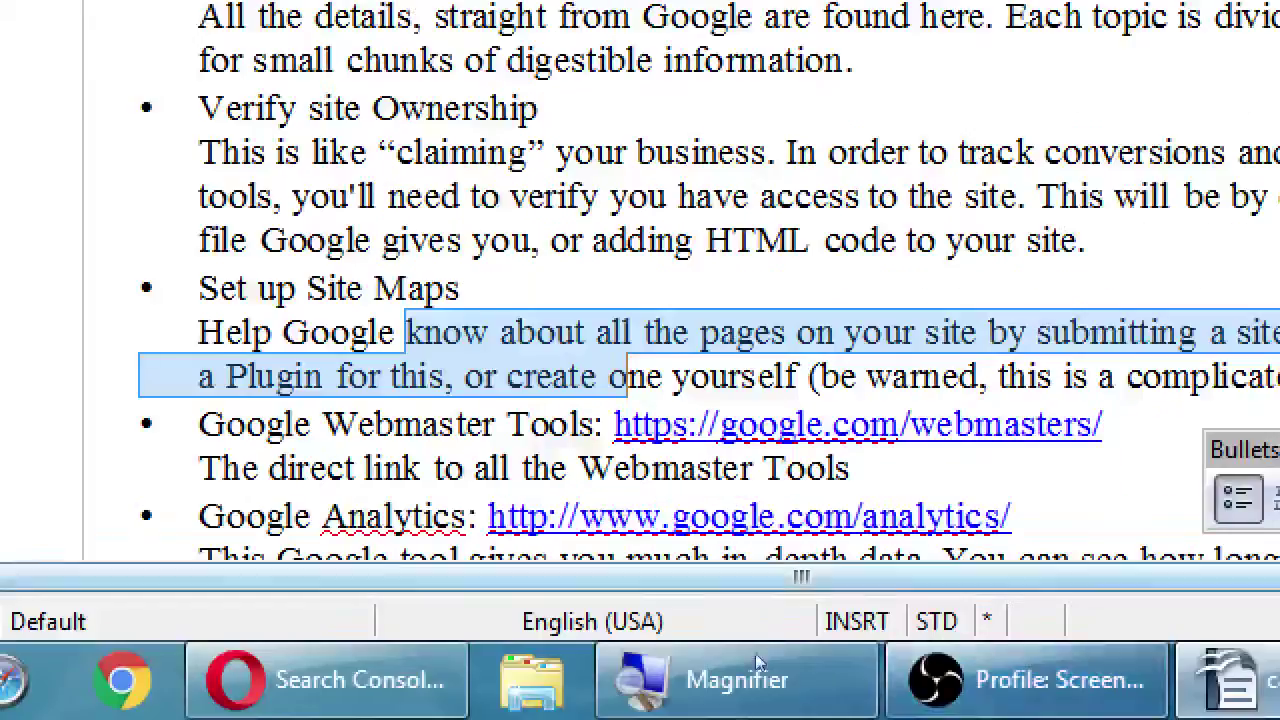
scroll(930, 715, "down", 4)
scroll(697, 563, "down", 3)
scroll(697, 563, "up", 2)
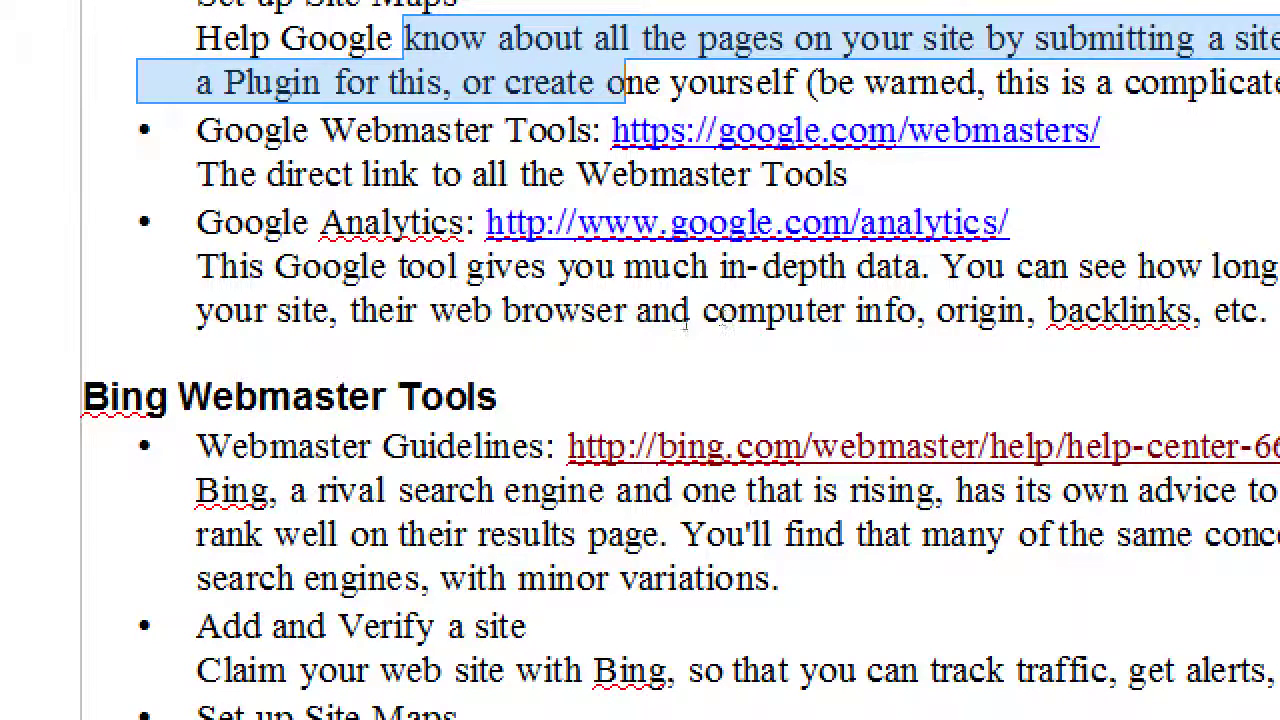
- Append "– Check the health of your site" to the description line under the Google Webmaster Tools link
left_click(677, 289)
type("-")
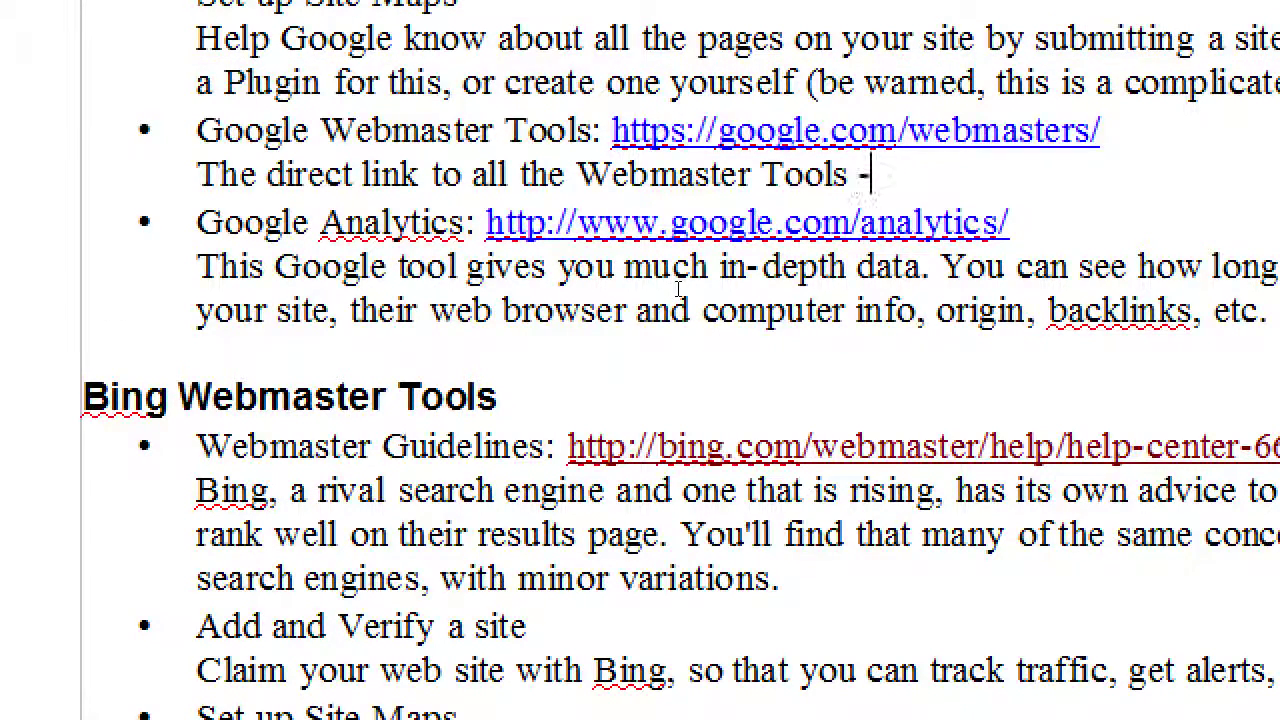
type(" Check the ")
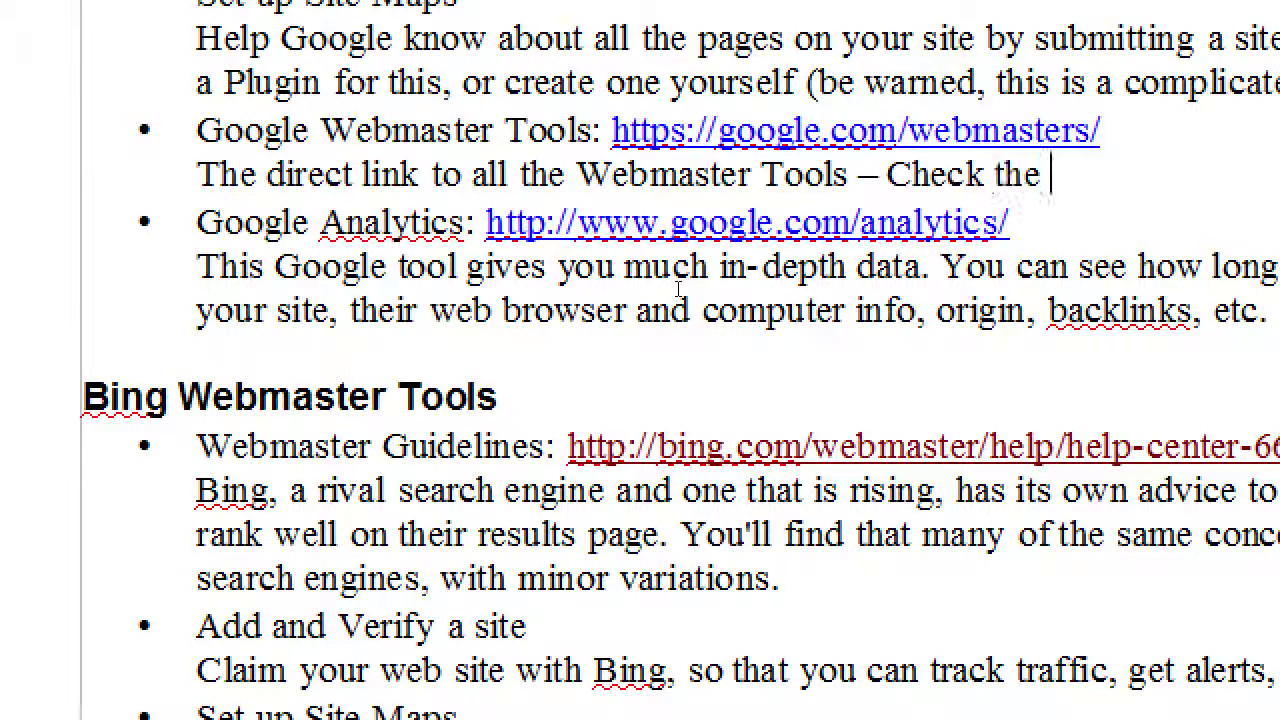
type("health of your s")
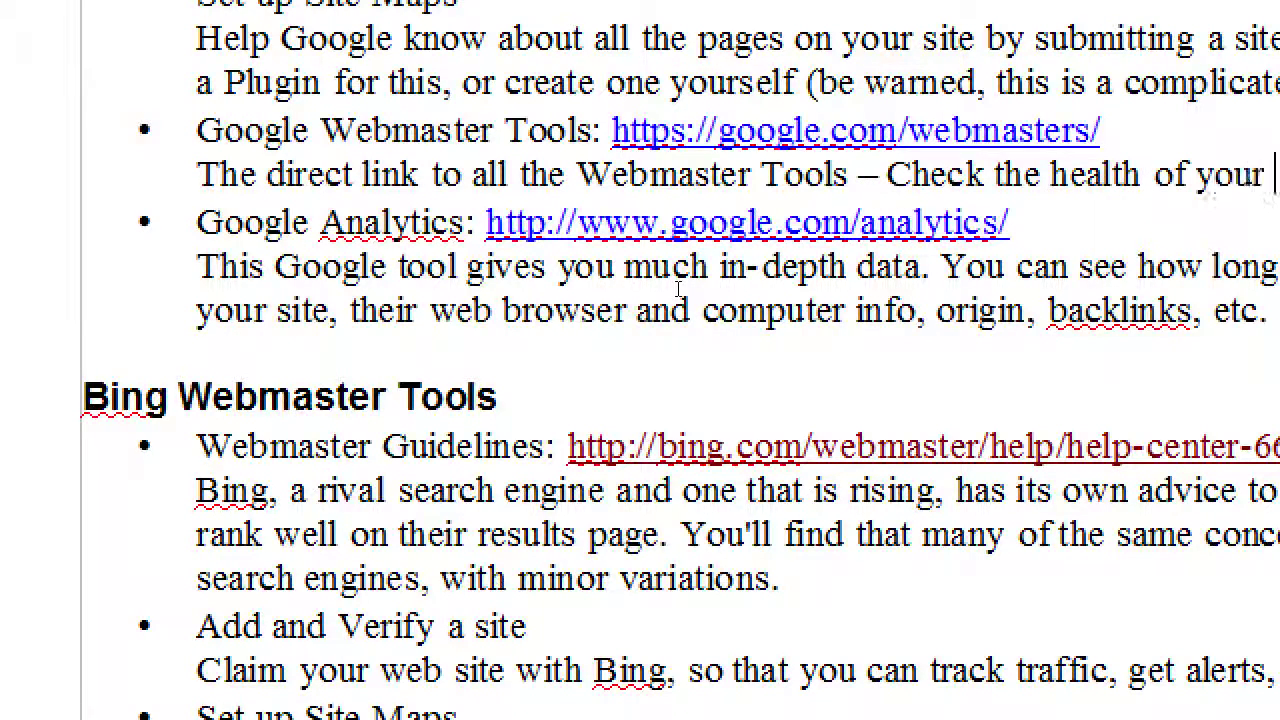
type("ite")
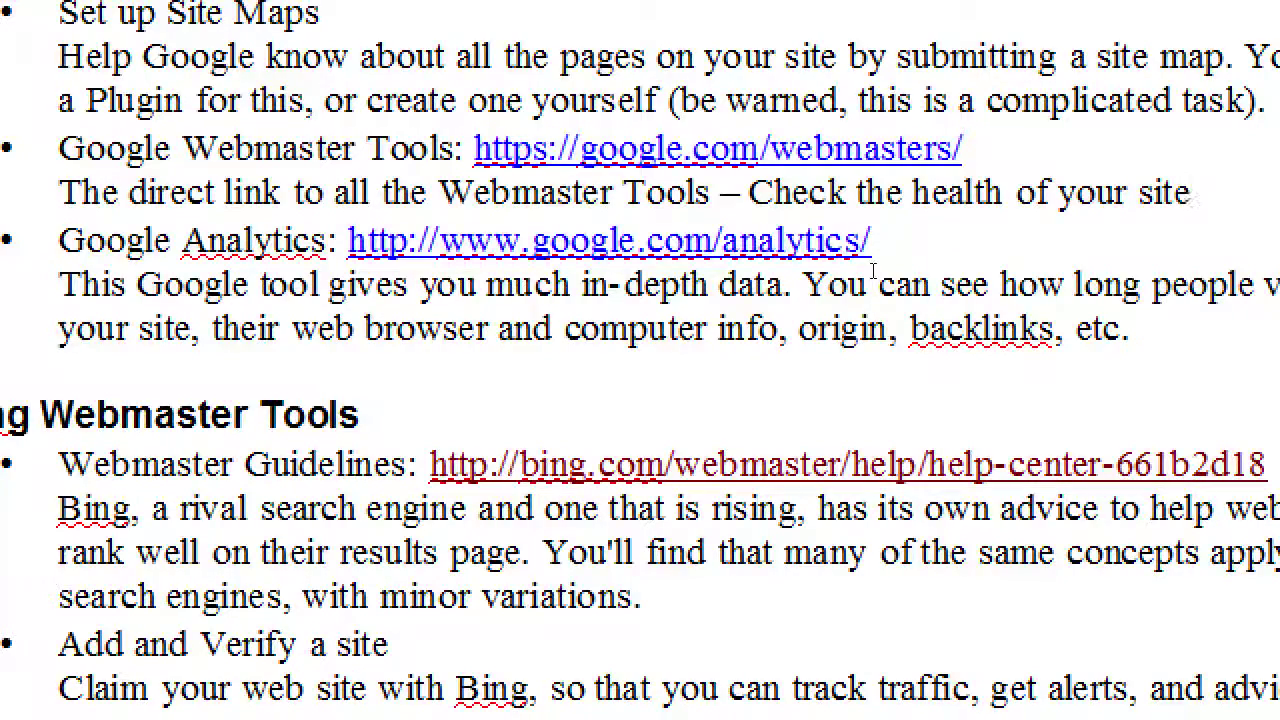
- Open the Google Analytics link from the notes and choose Google Analytics as the product to sign in to
key("super+minus")
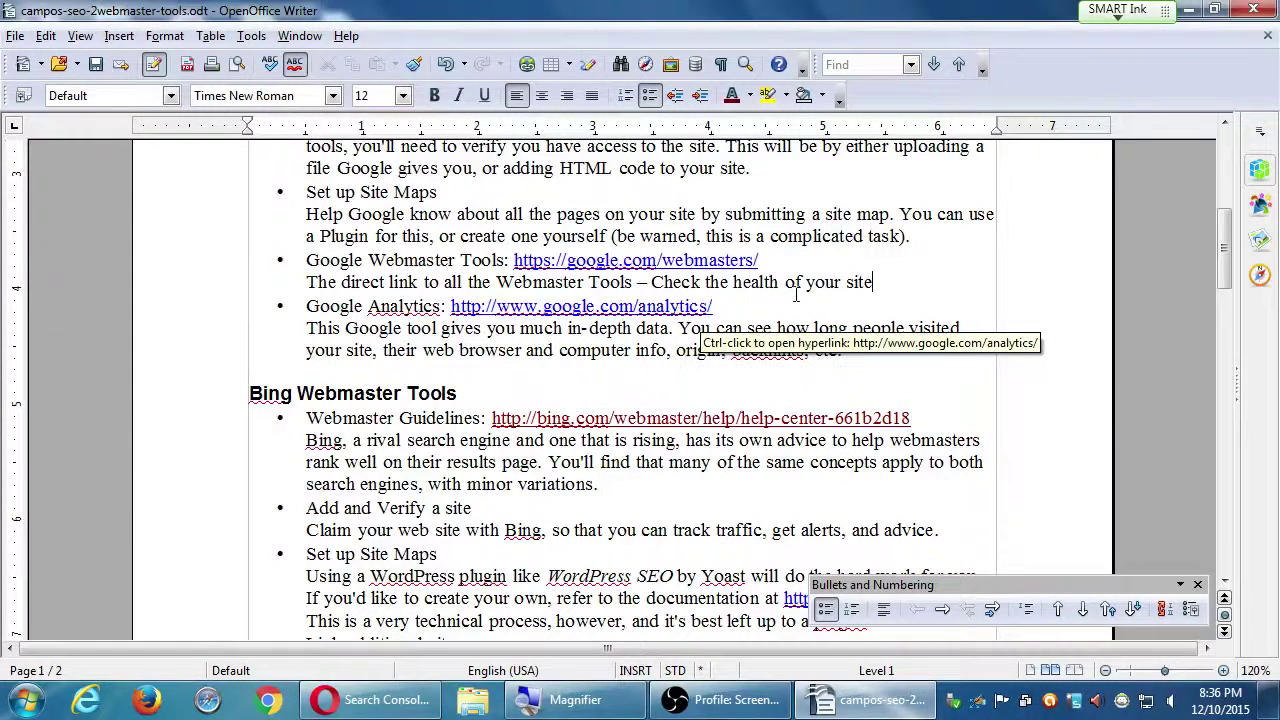
left_click(705, 307, "ctrl")
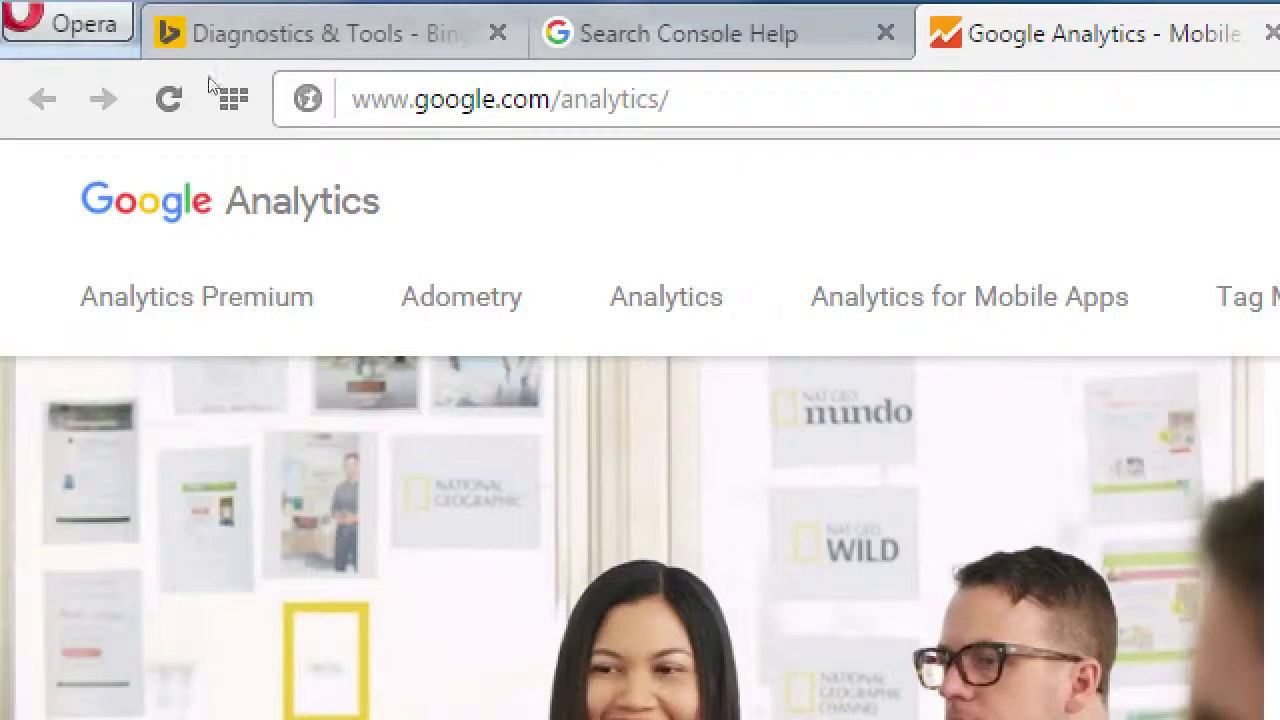
left_click(378, 72)
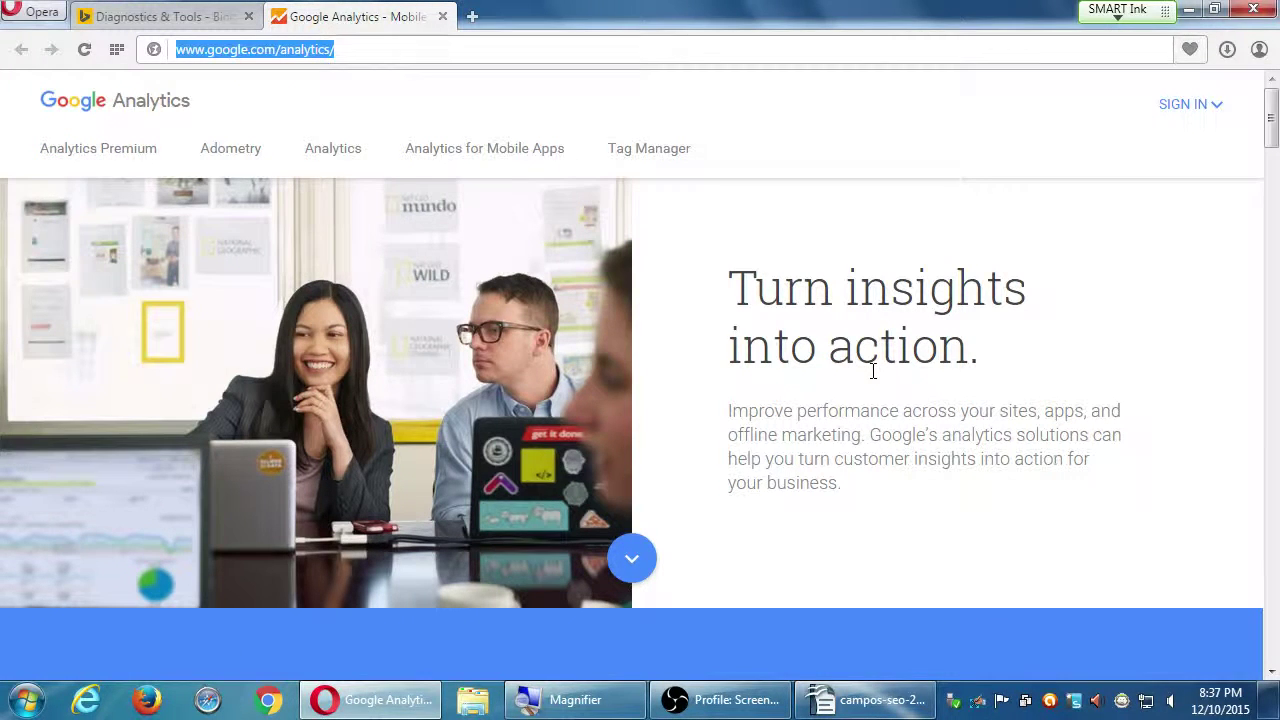
left_click(1166, 114)
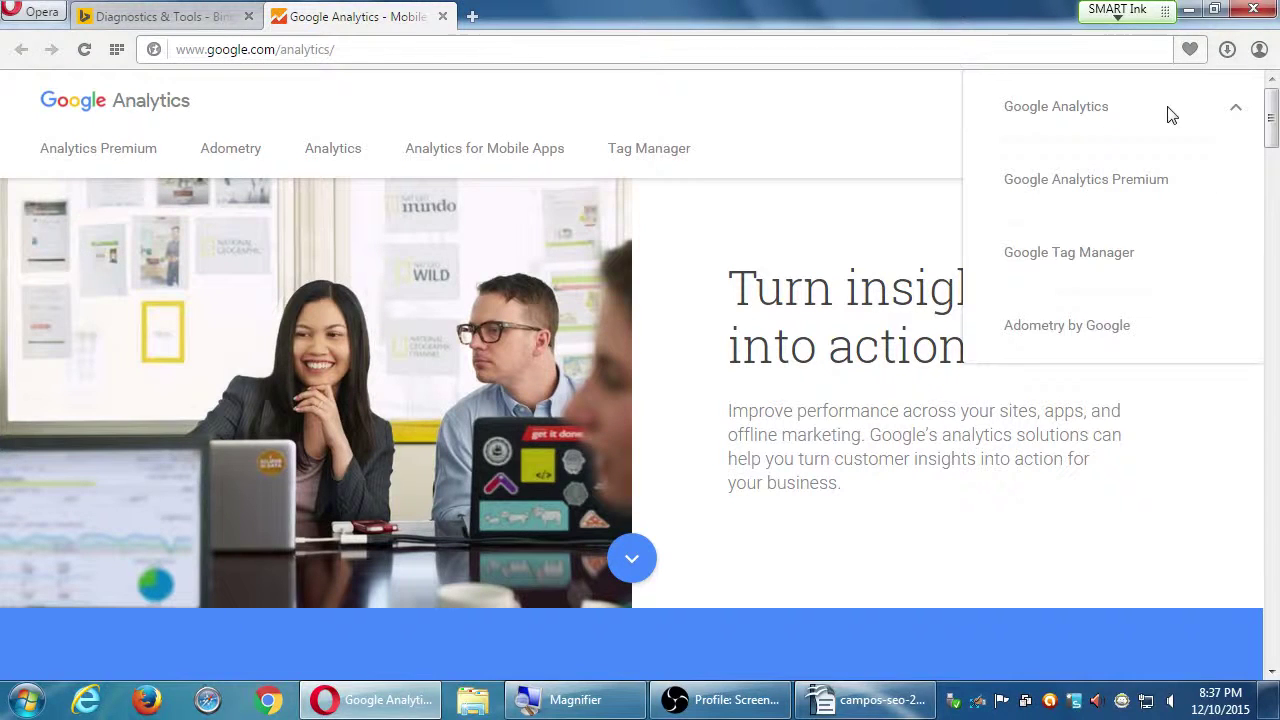
left_click(1057, 120)
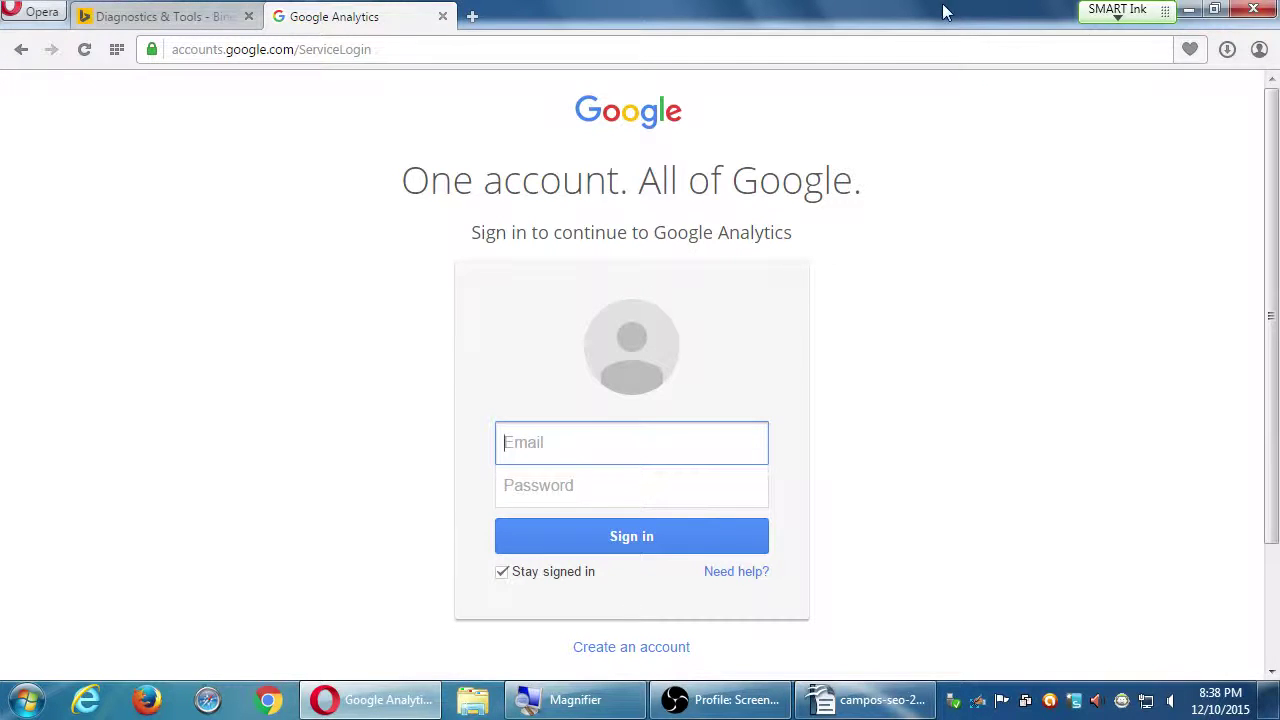
- Place the browser beside the Writer notes, bring up Open Broadcaster Software, and return to the maximised Opera window
left_click_drag(908, 10, 3, 10)
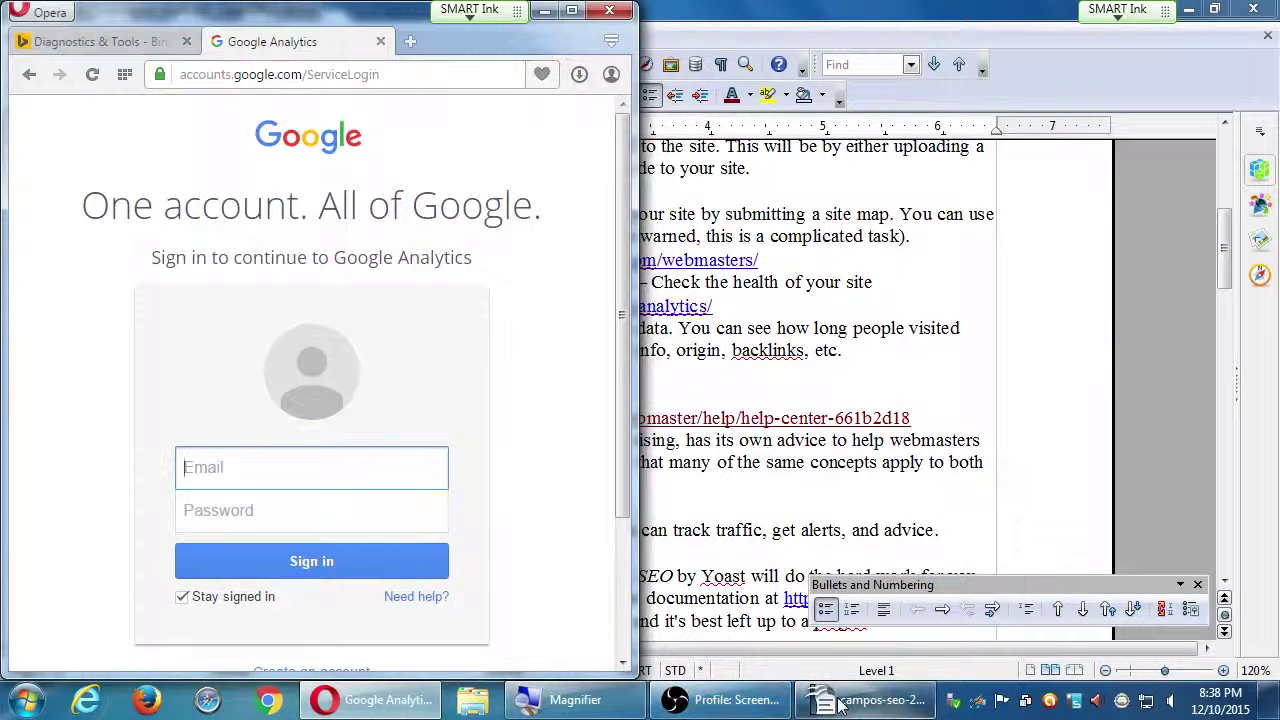
mouse_move(840, 705)
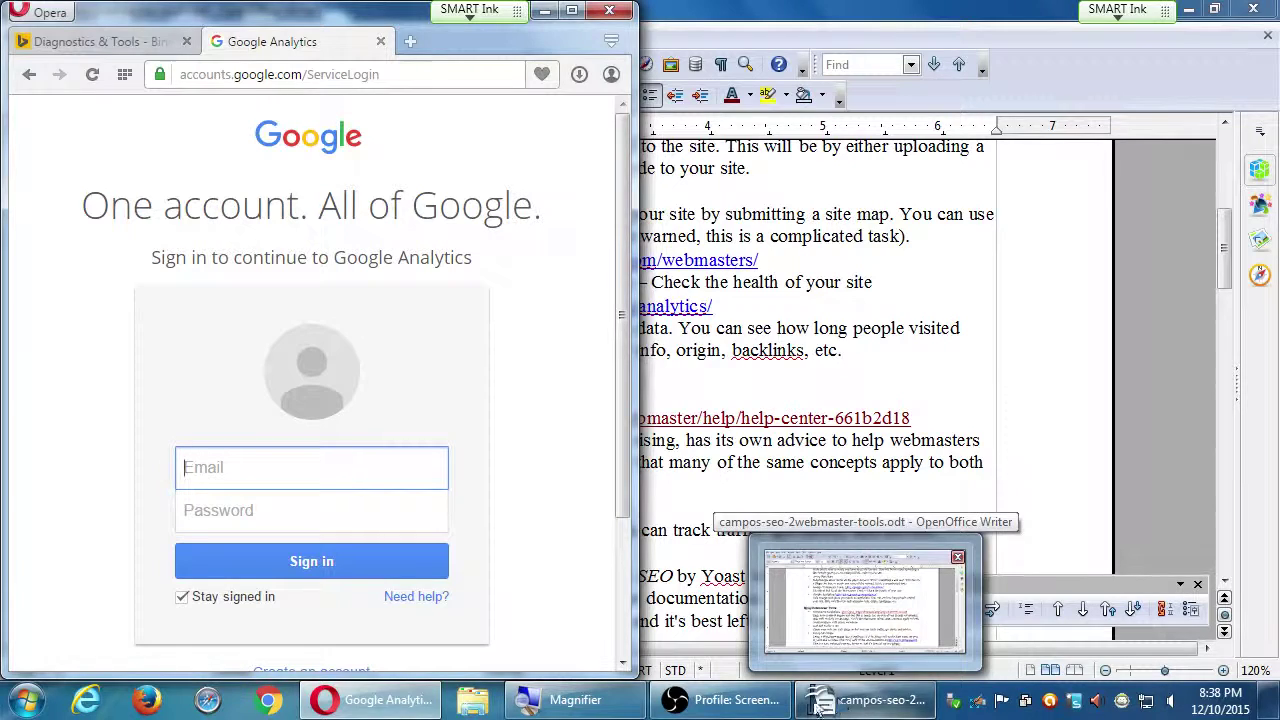
left_click(719, 705)
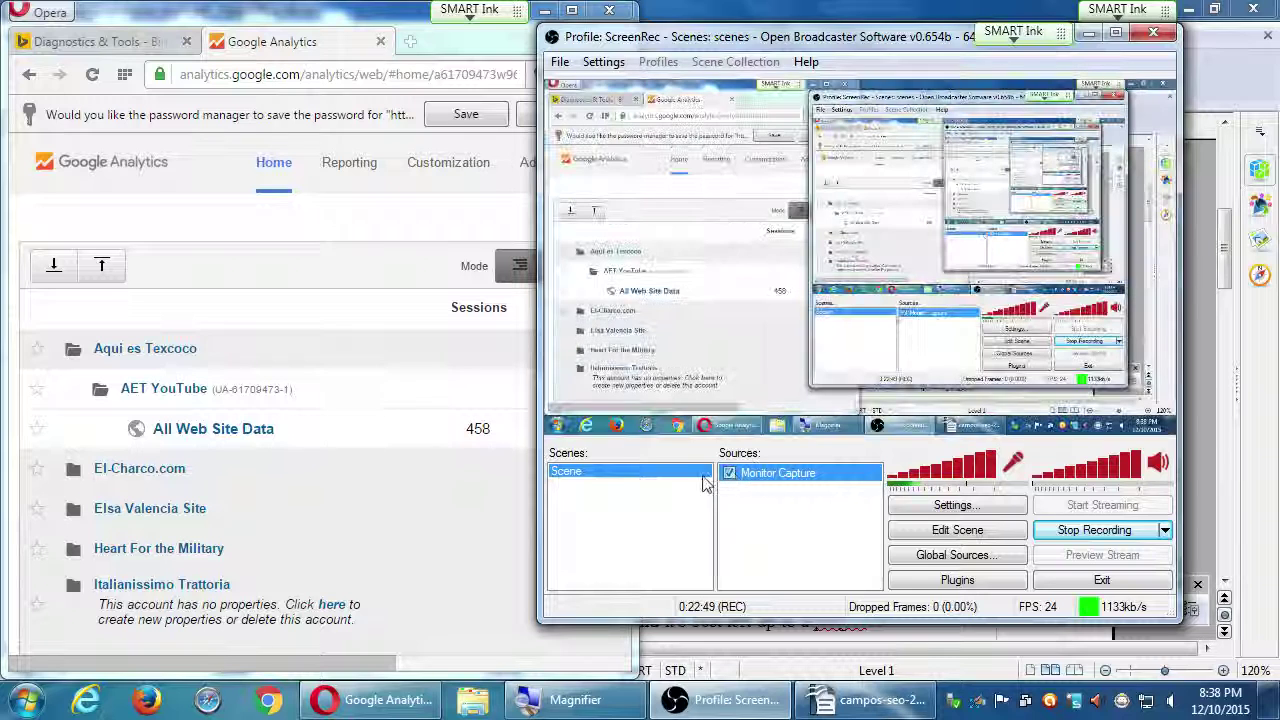
left_click(400, 22)
left_click(577, 12)
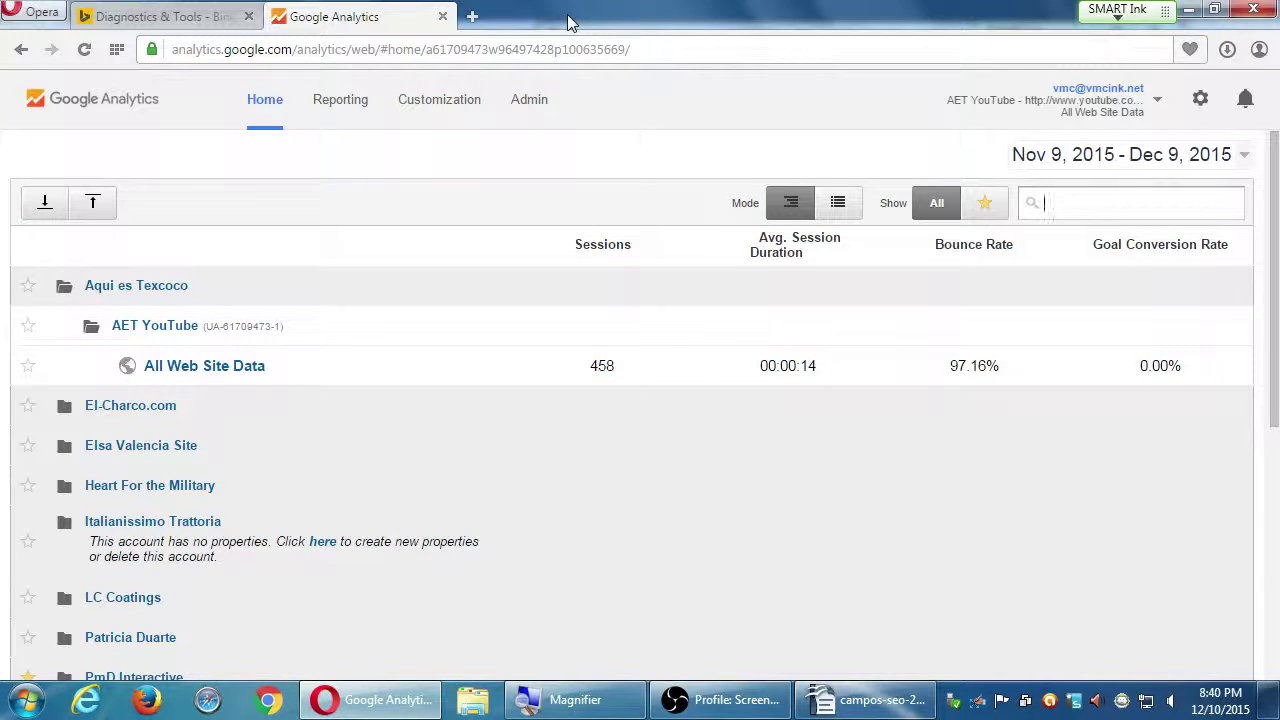
- Look through the Analytics account list and expand the vmcampos.com account to examine its properties and views
scroll(134, 434, "down", 5)
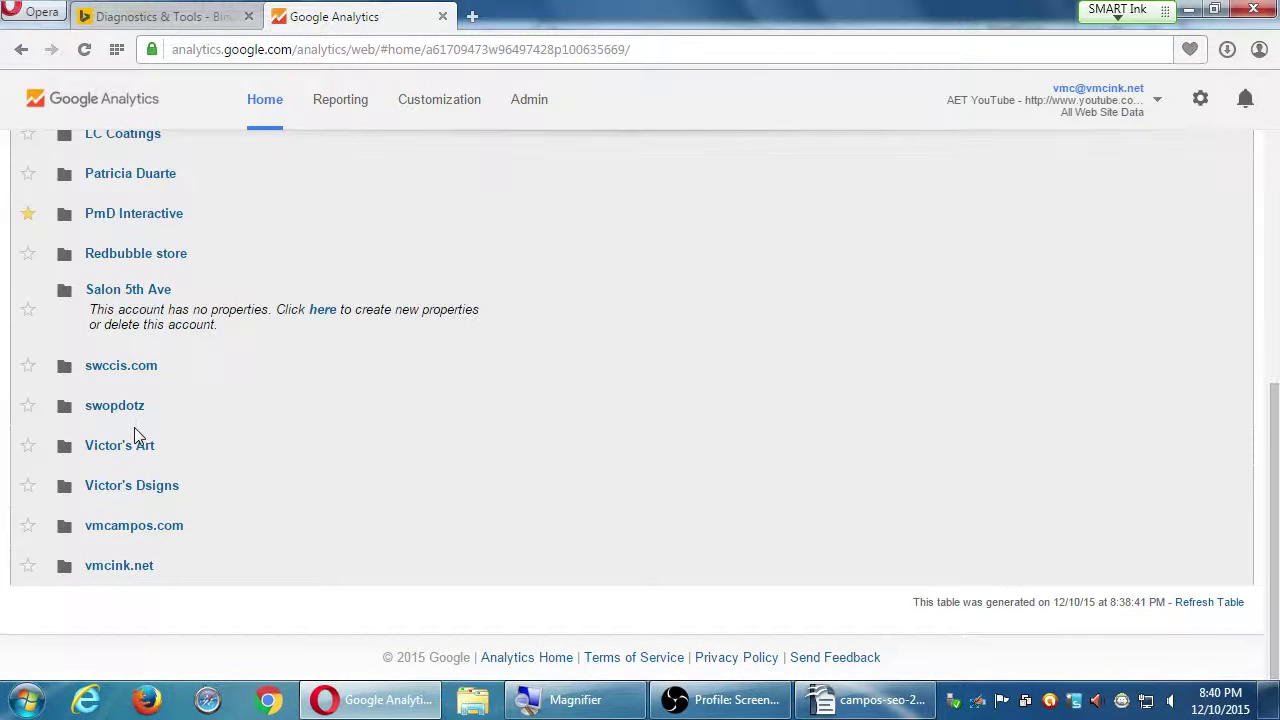
left_click(136, 567)
scroll(380, 540, "down", 2)
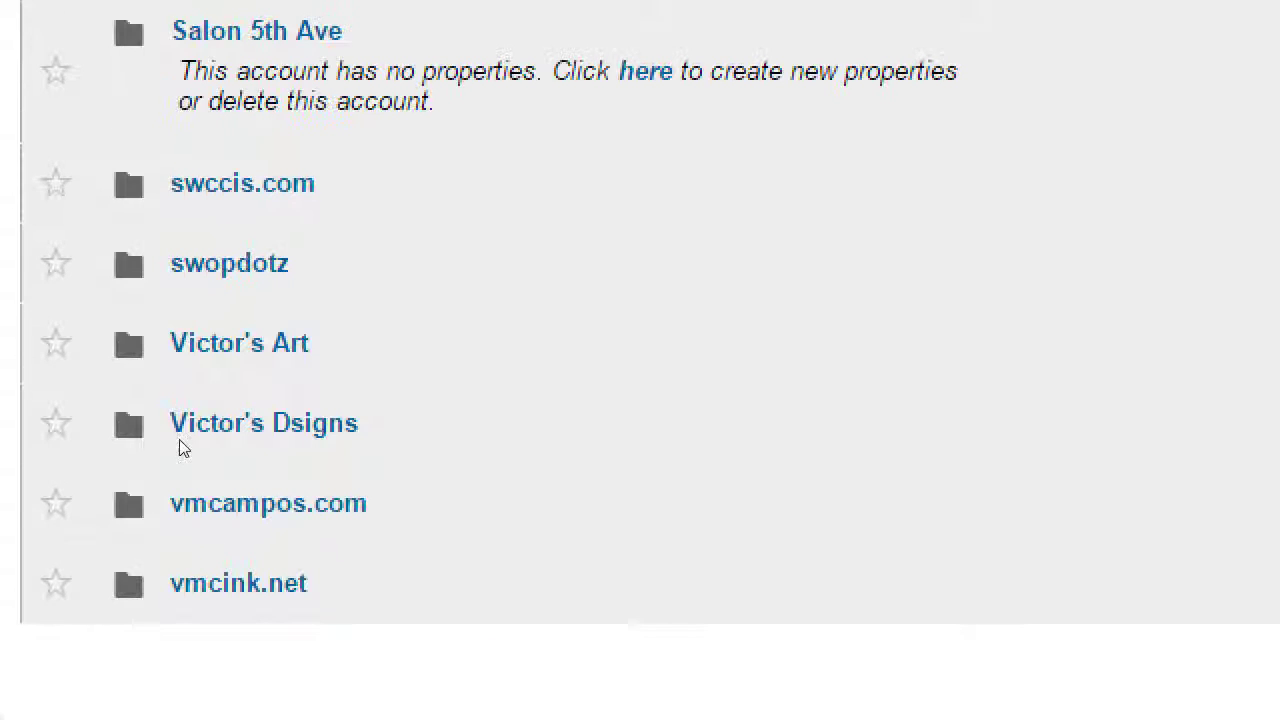
left_click(186, 531)
scroll(220, 534, "down", 5)
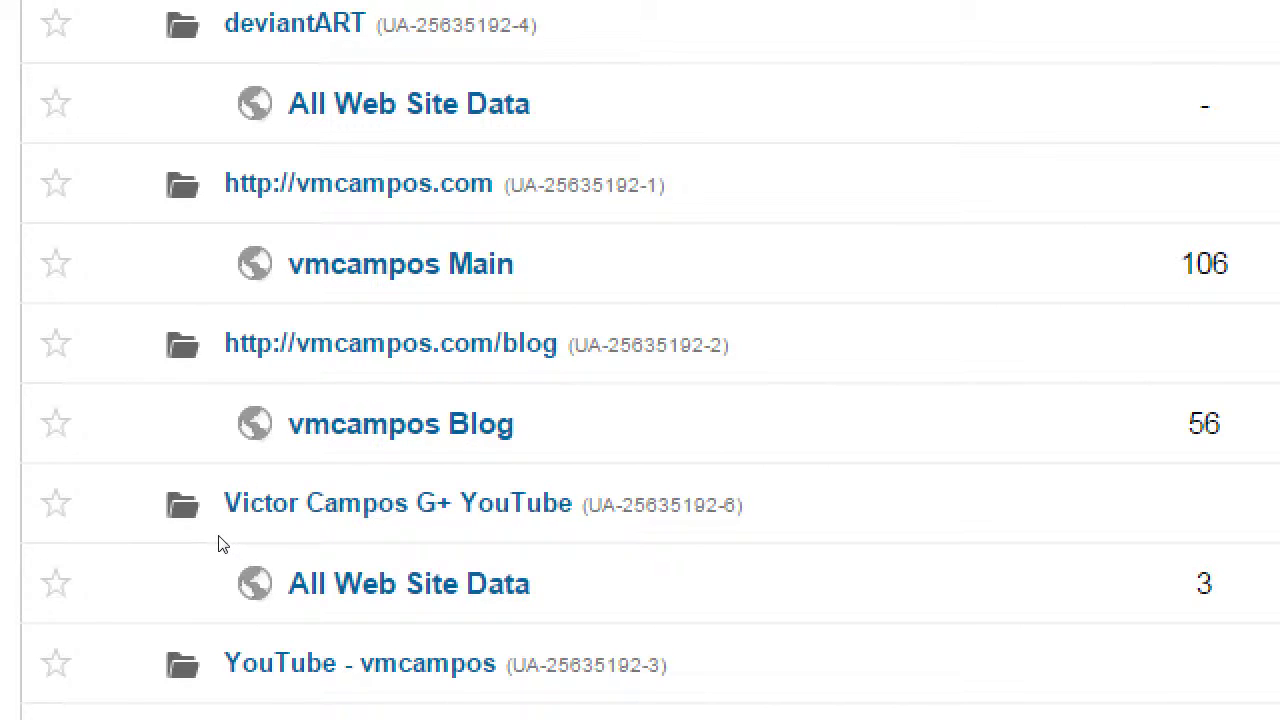
scroll(234, 541, "down", 1)
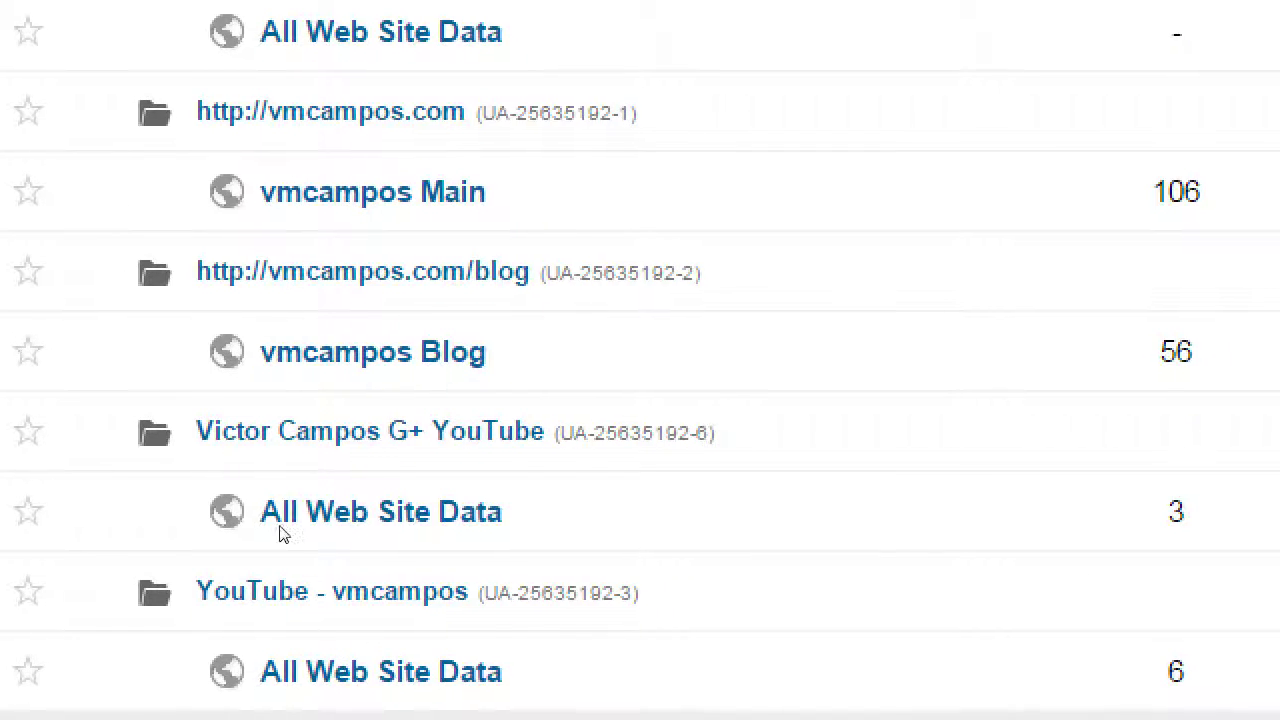
scroll(280, 529, "down", 1)
scroll(246, 379, "down", 3)
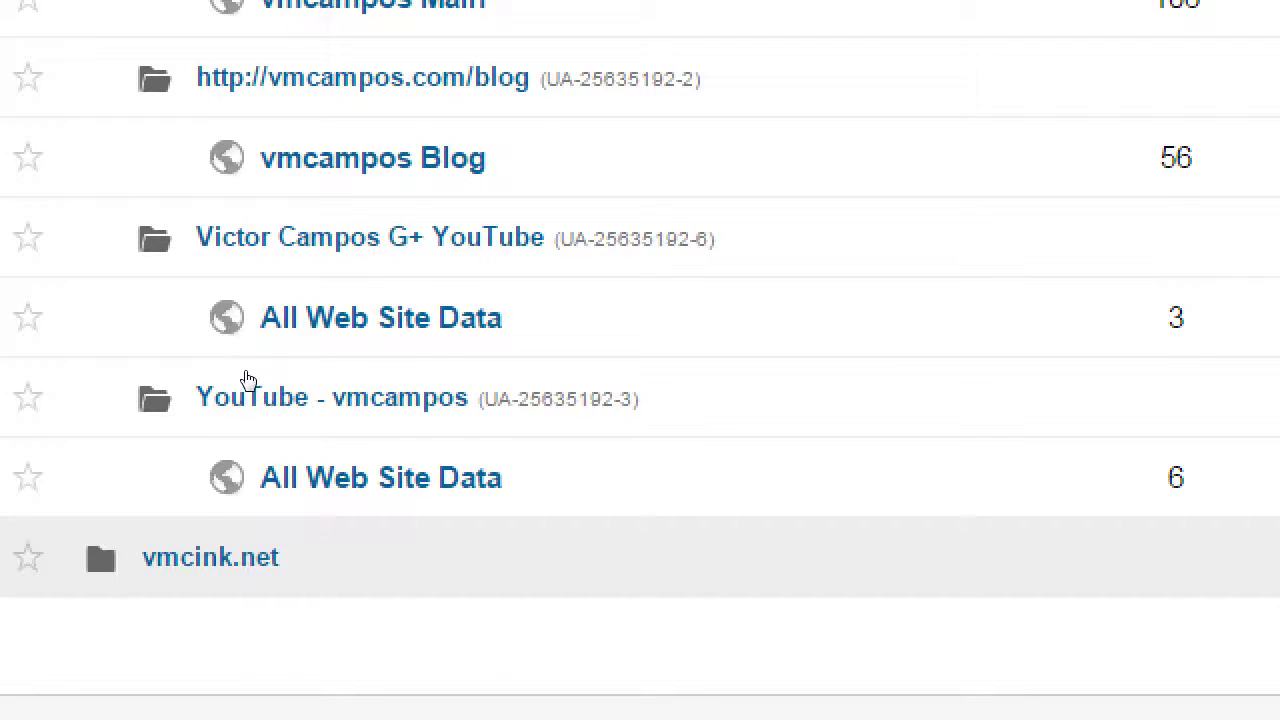
scroll(248, 378, "up", 4)
scroll(280, 340, "up", 4)
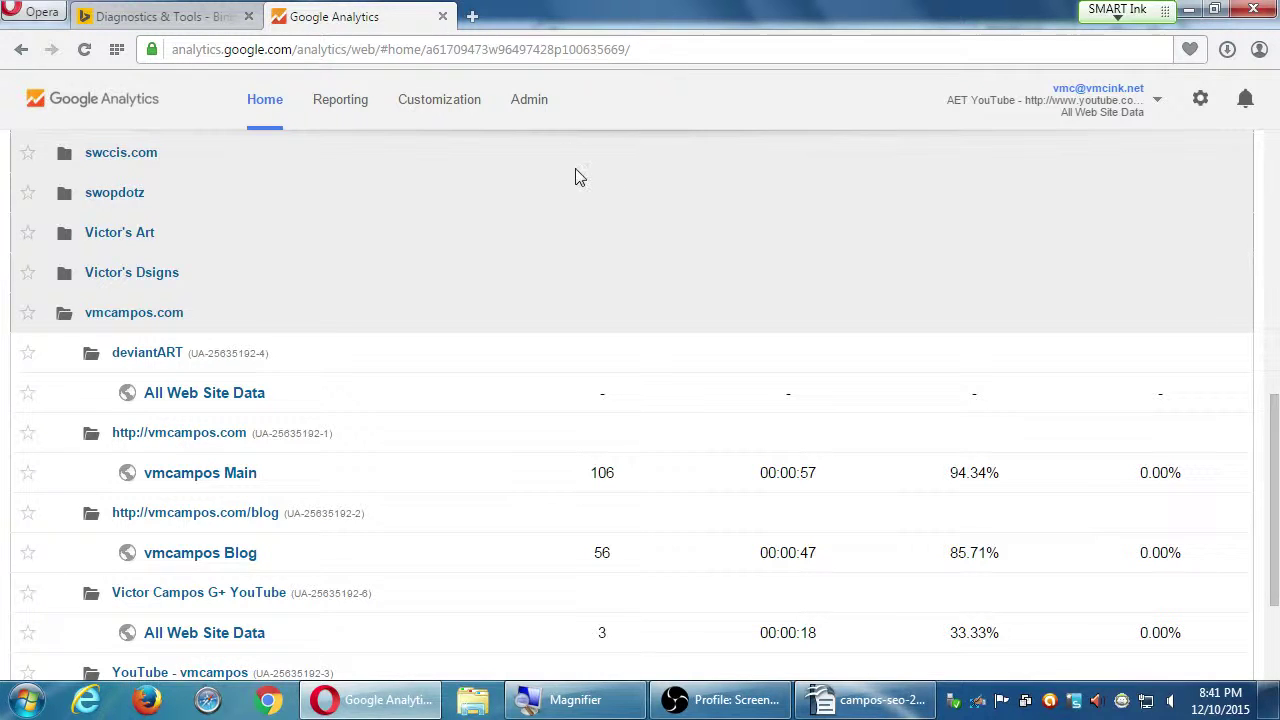
- Start creating a new Google Analytics account and set its account name to "Victor's Amazing Web Design"
left_click(533, 103)
left_click(234, 253)
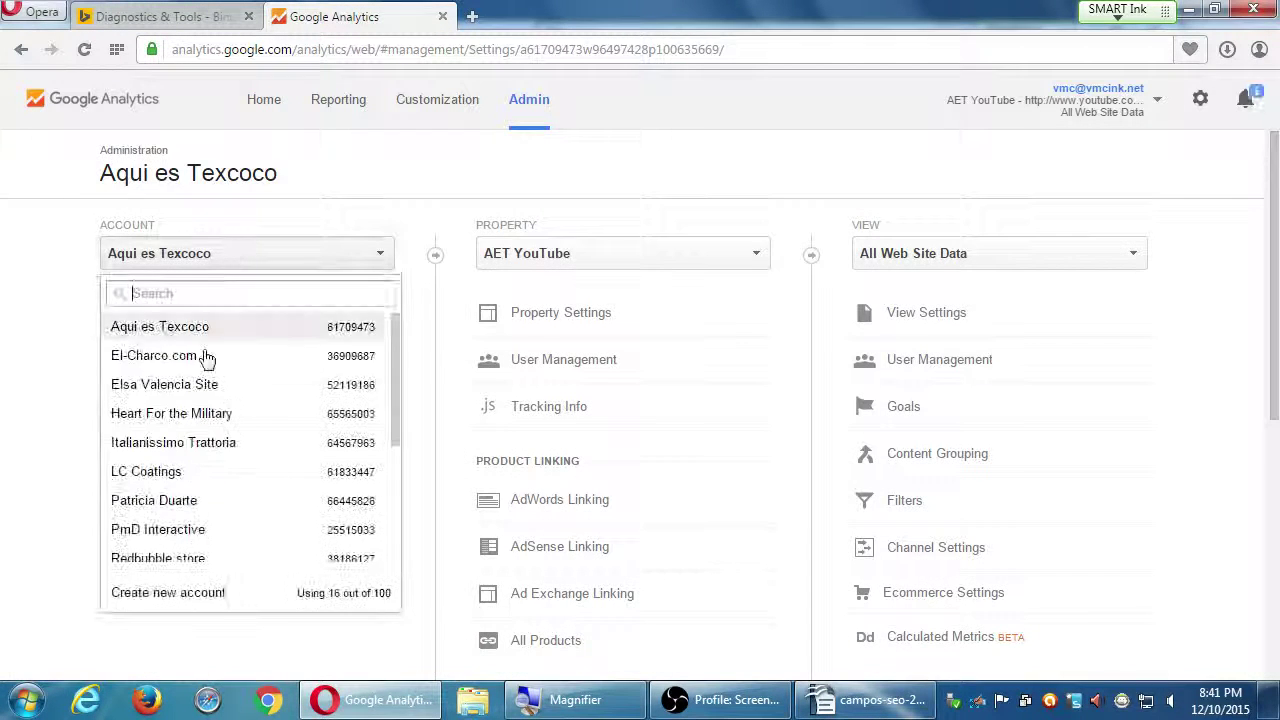
left_click(238, 593)
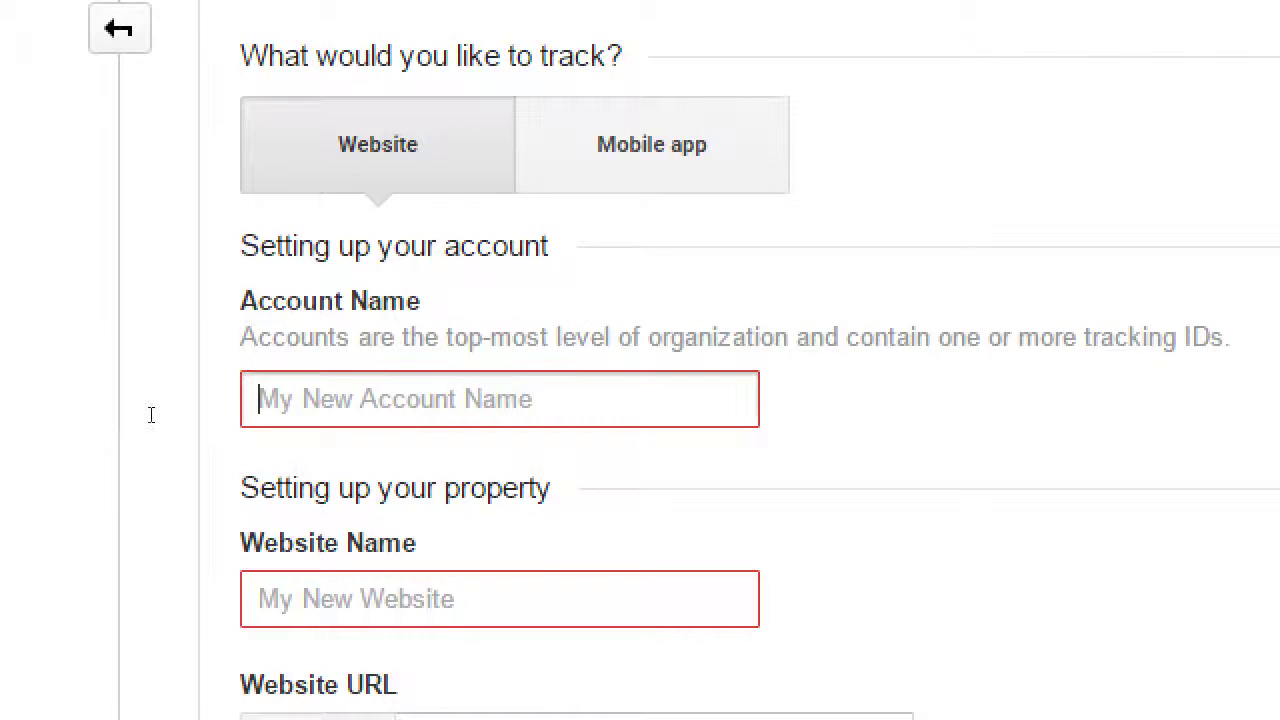
left_click(151, 414)
type("Victor's")
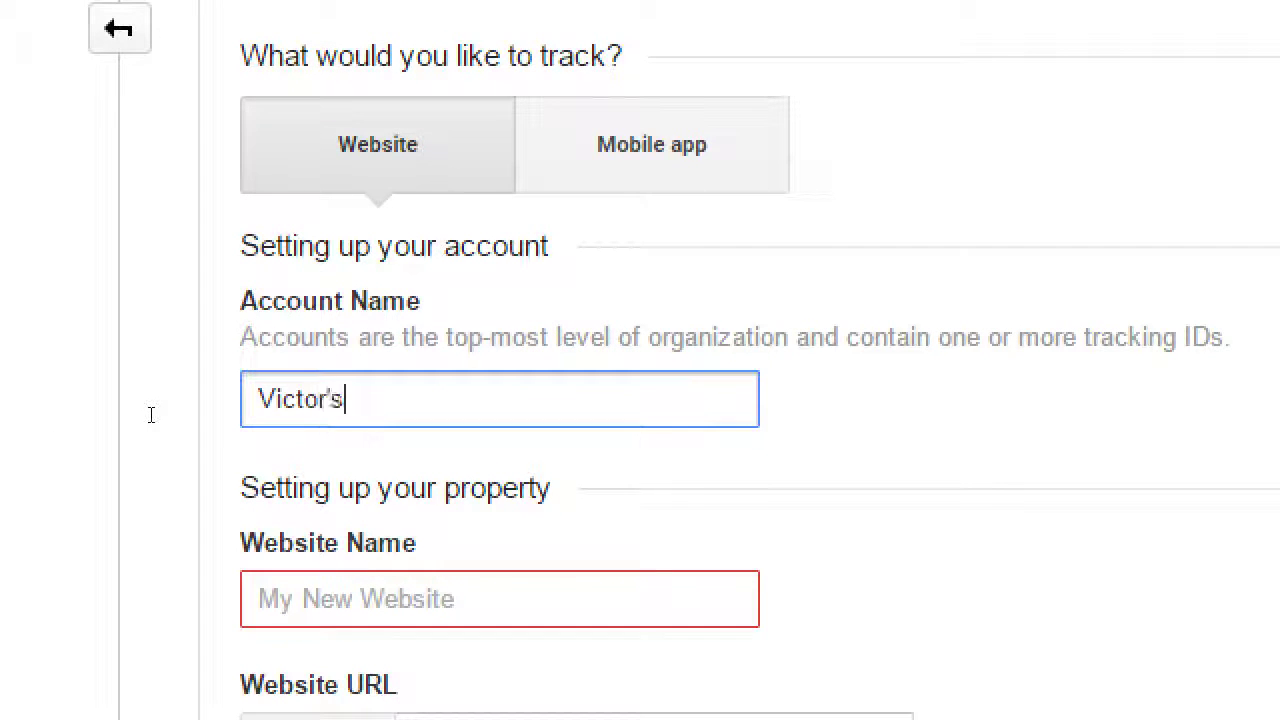
type(" Amazing Web Design")
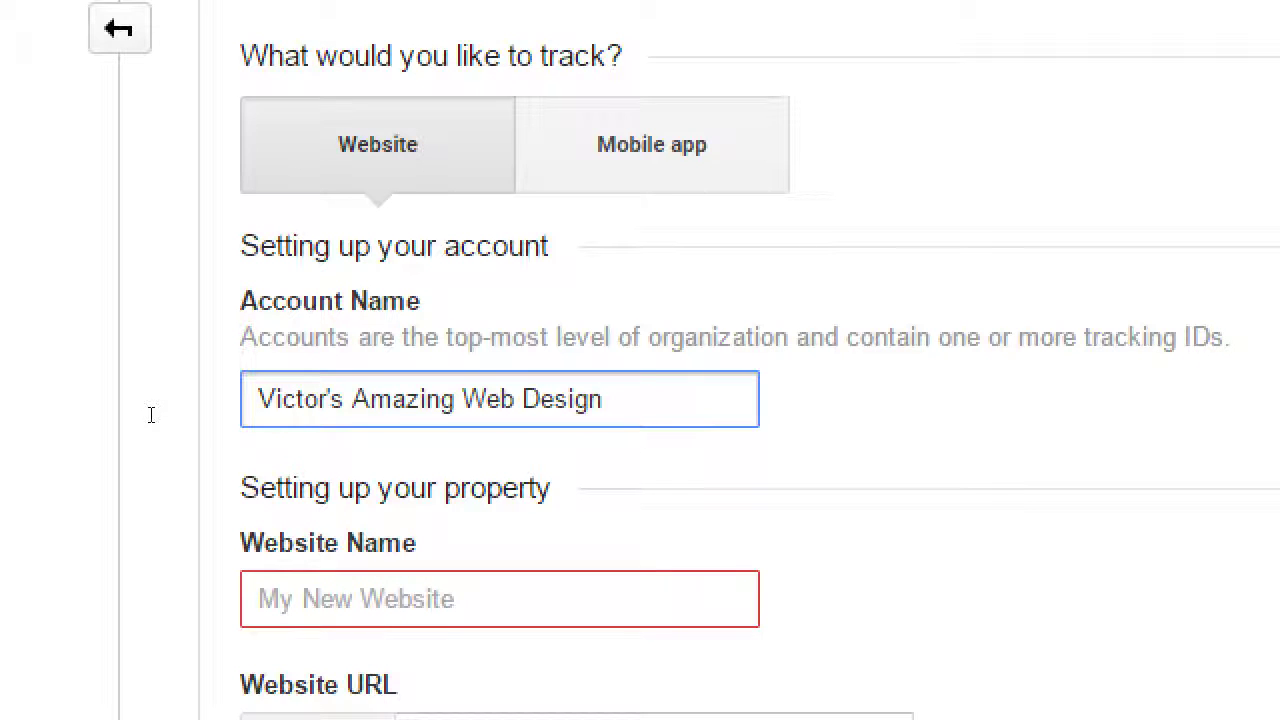
scroll(122, 420, "down", 1)
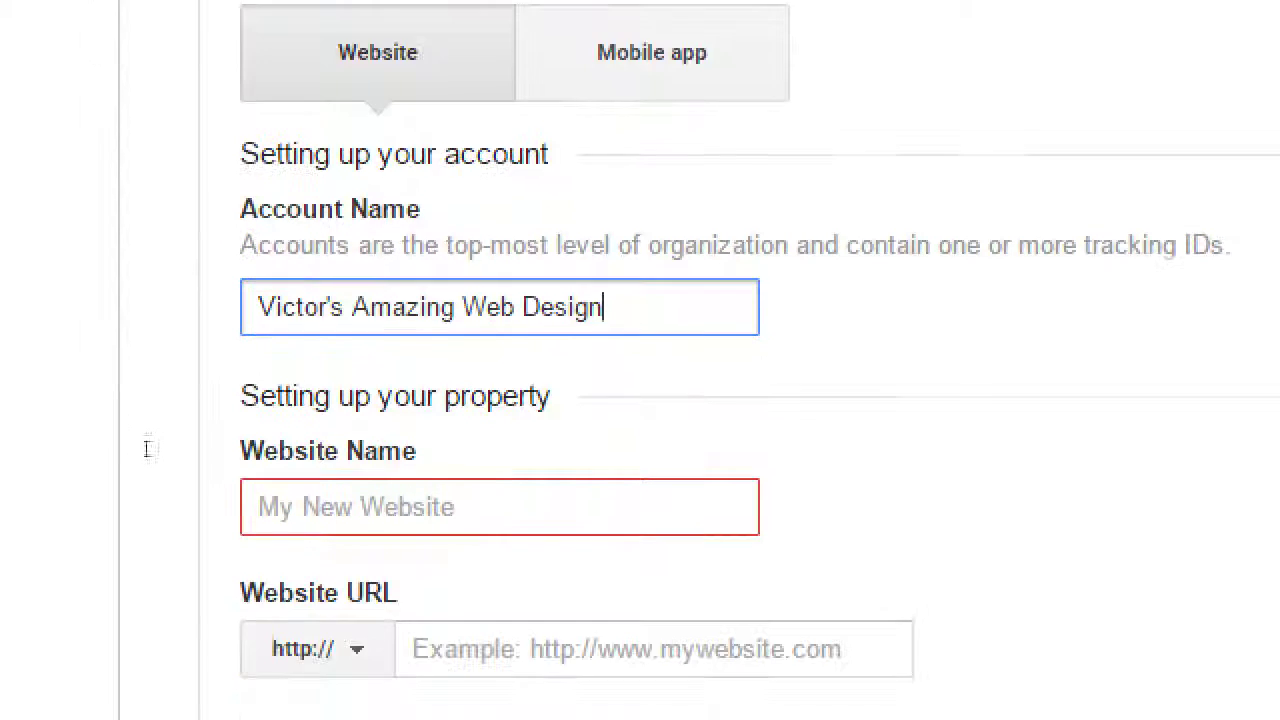
key("Tab")
type("M")
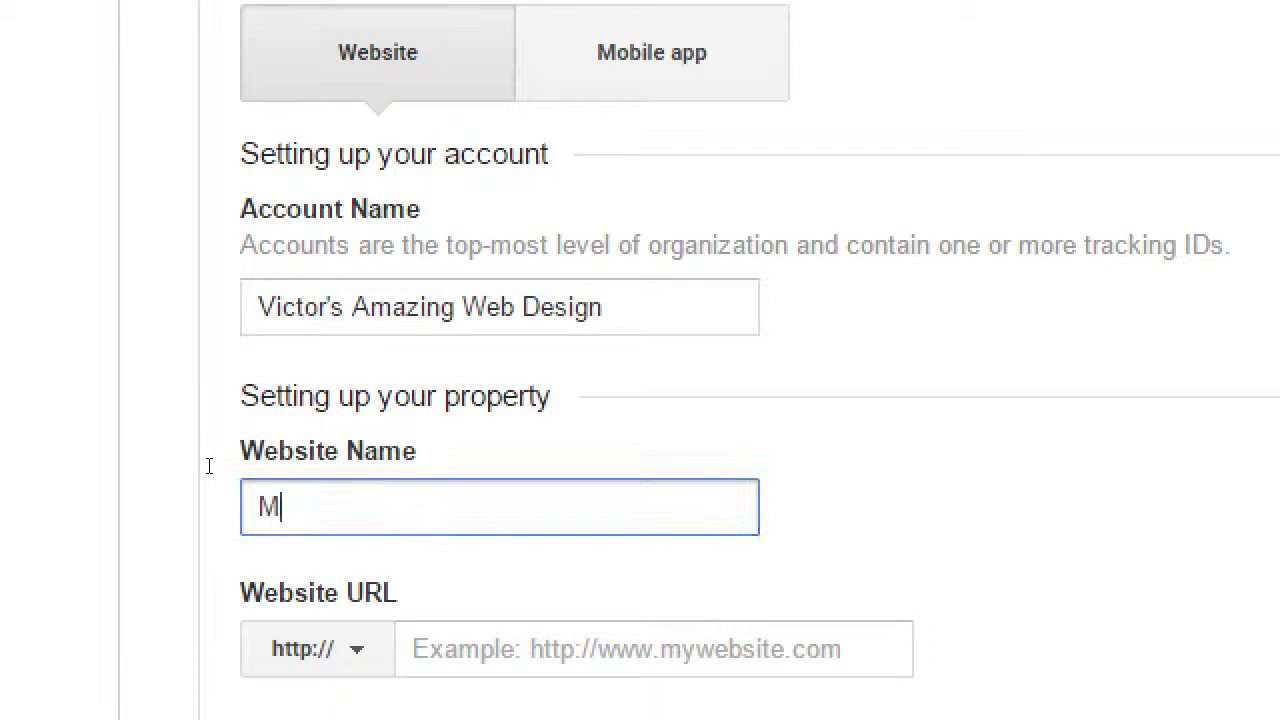
type("ain Website")
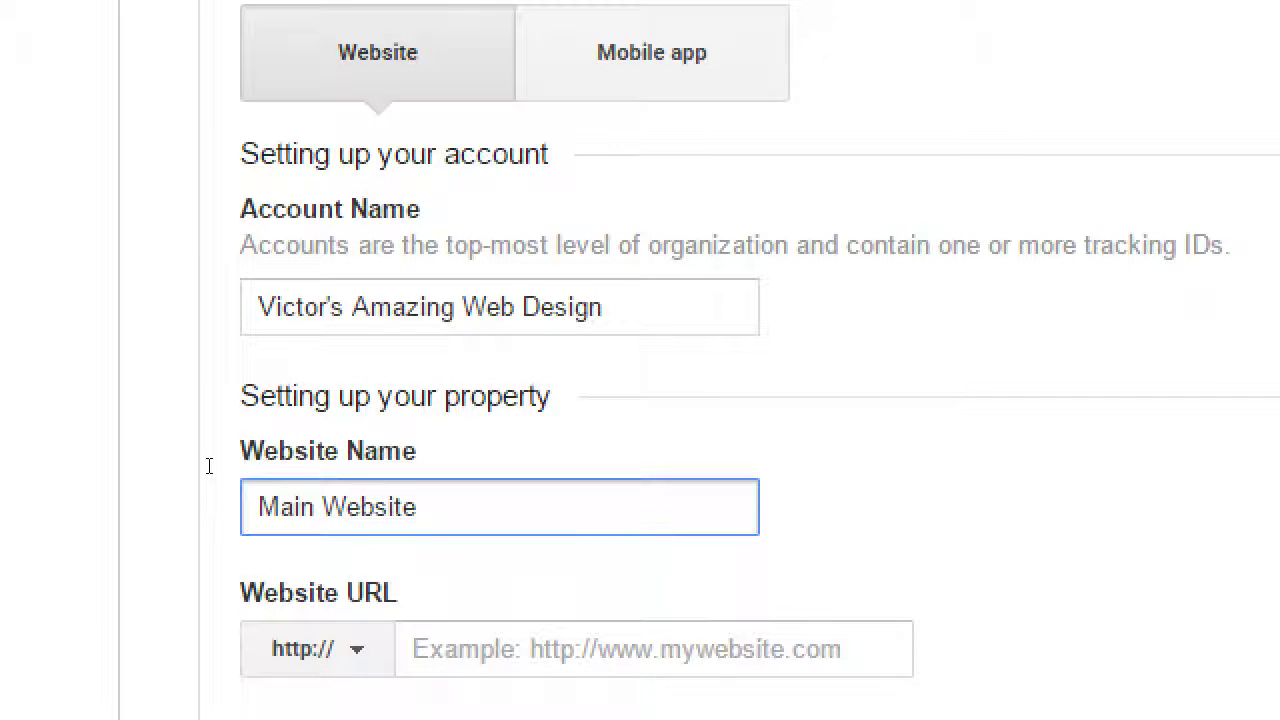
key("BackSpace")
key("ctrl+BackSpace")
key("ctrl+BackSpace")
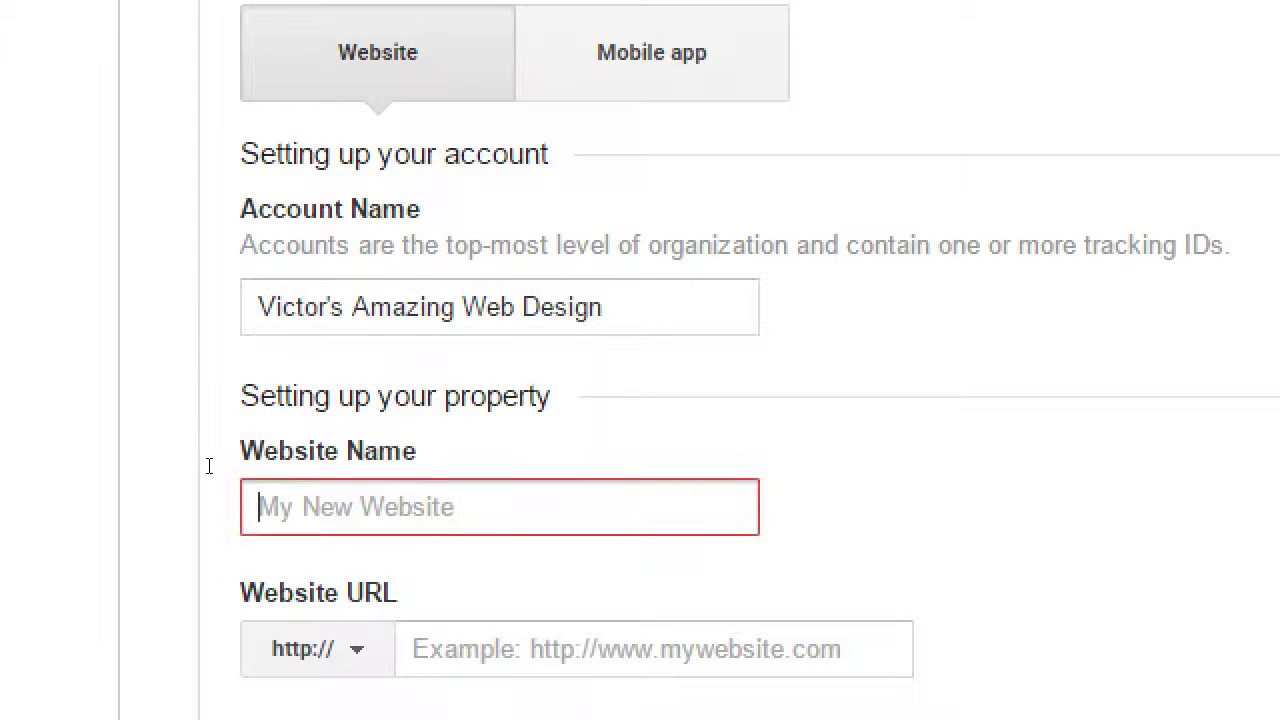
type("YouTube")
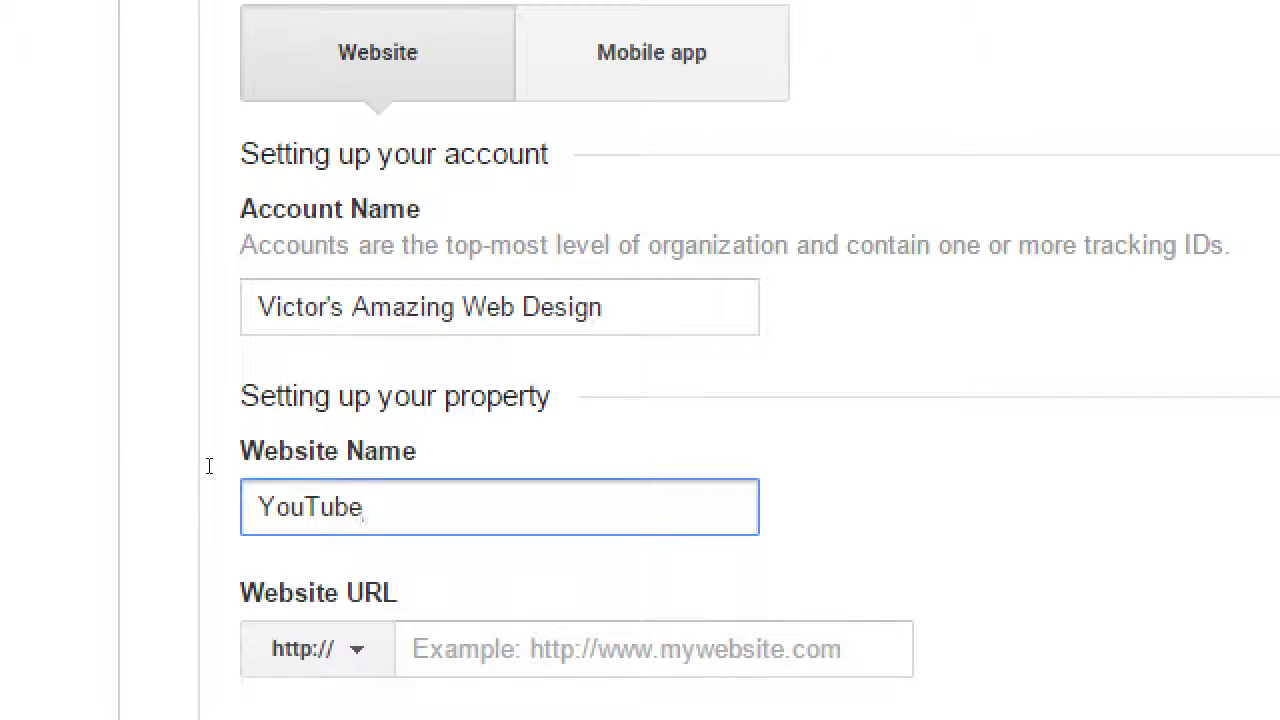
key("BackSpace")
key("BackSpace")
key("BackSpace")
key("BackSpace")
key("BackSpace")
key("BackSpace")
key("BackSpace")
- Set the new property's website name to "Main Website"
type("Ma")
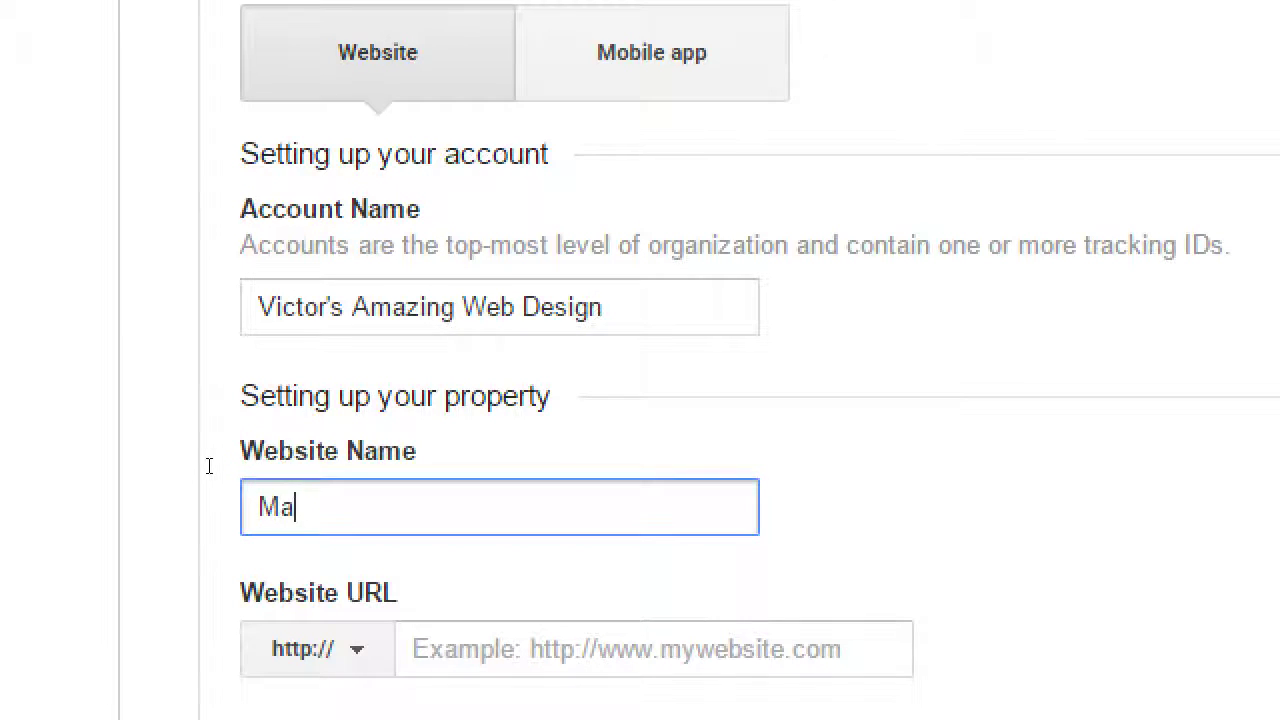
type("in Wesit")
key("BackSpace")
key("BackSpace")
key("BackSpace")
type("bs")
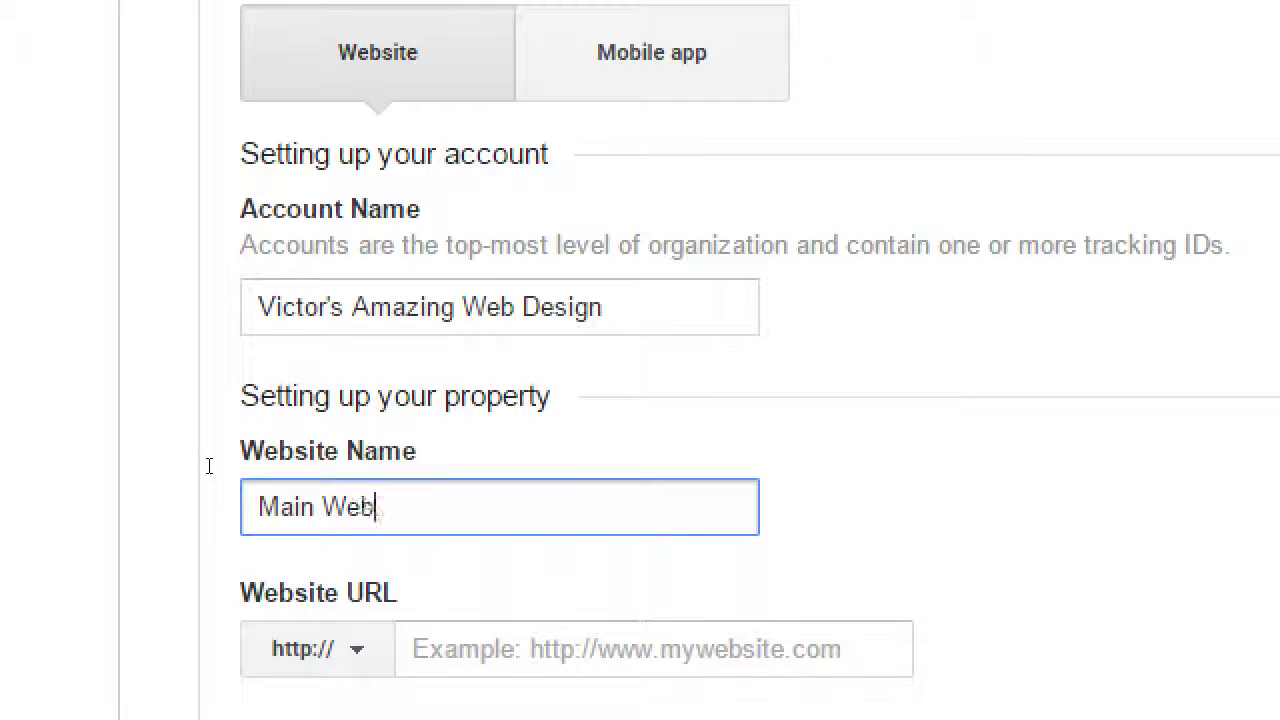
type("ite")
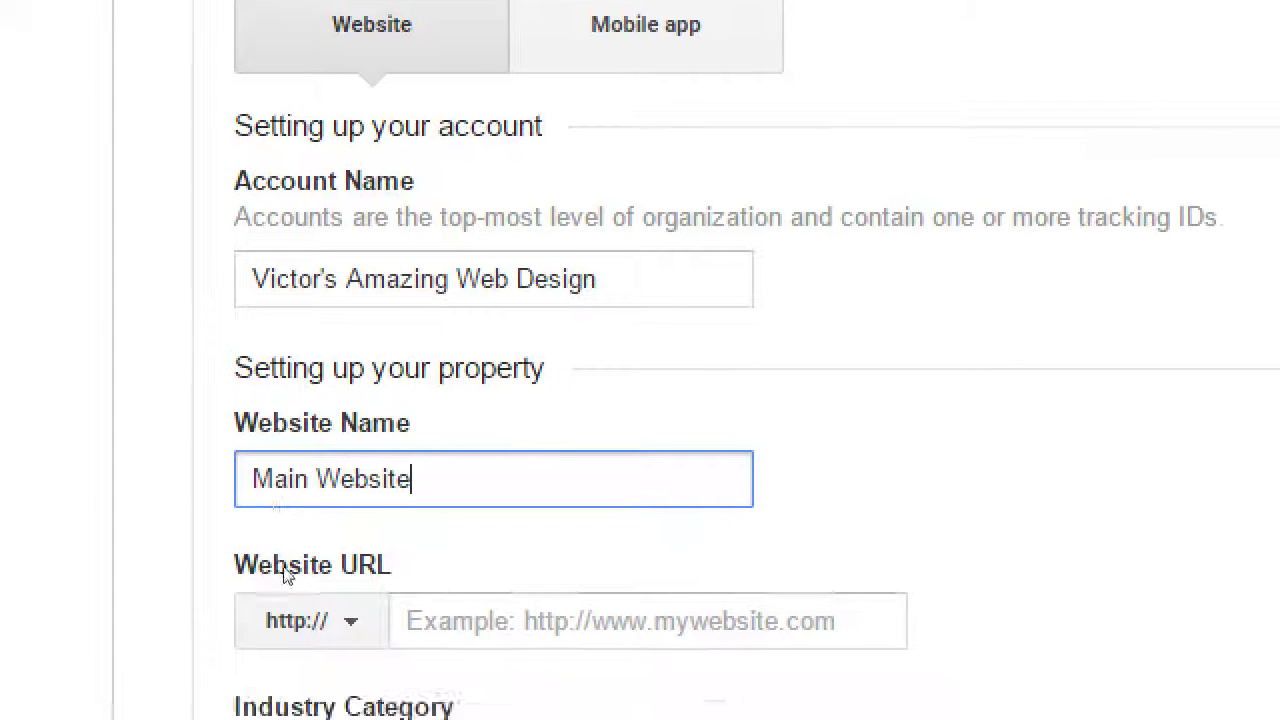
key("Tab")
key("space")
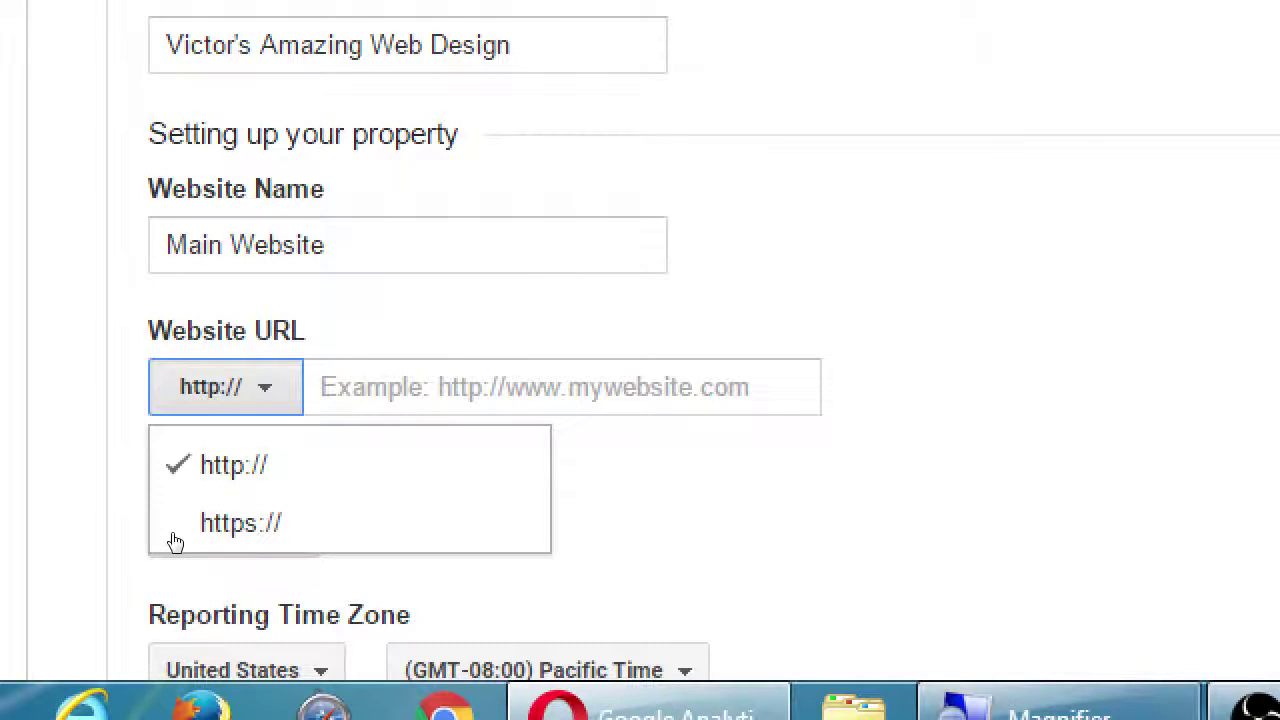
key("Tab")
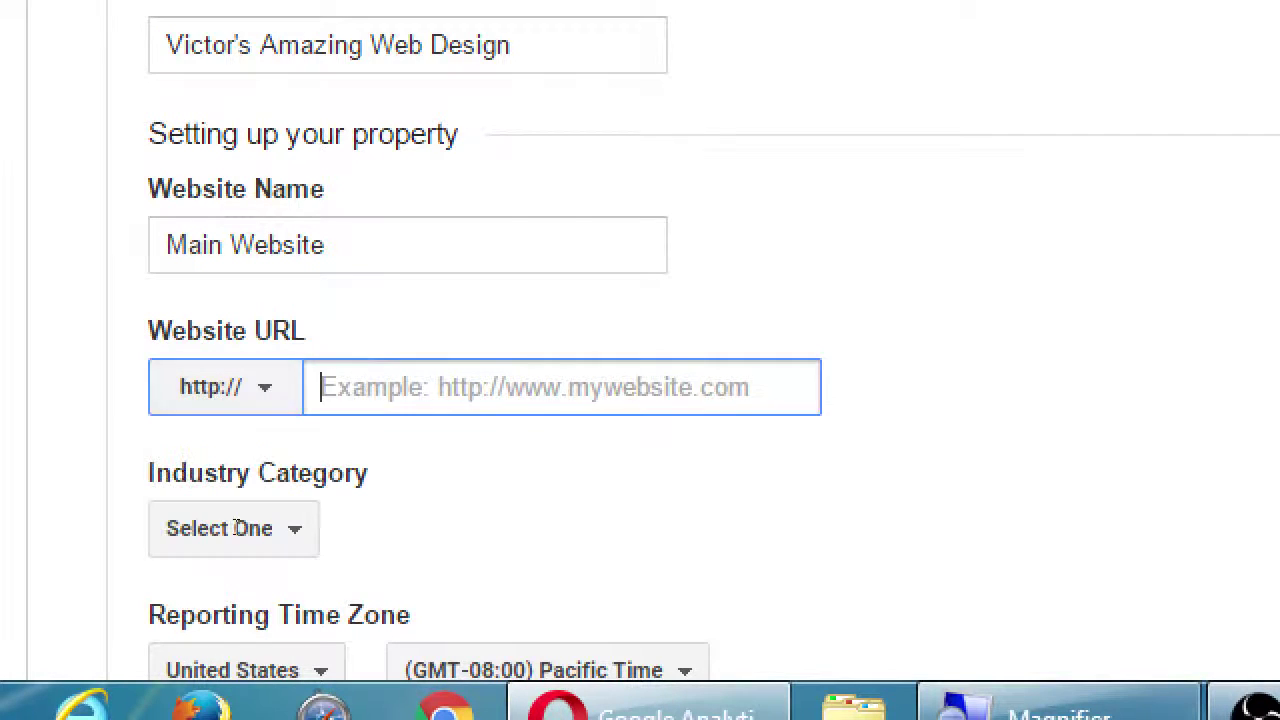
type("victors")
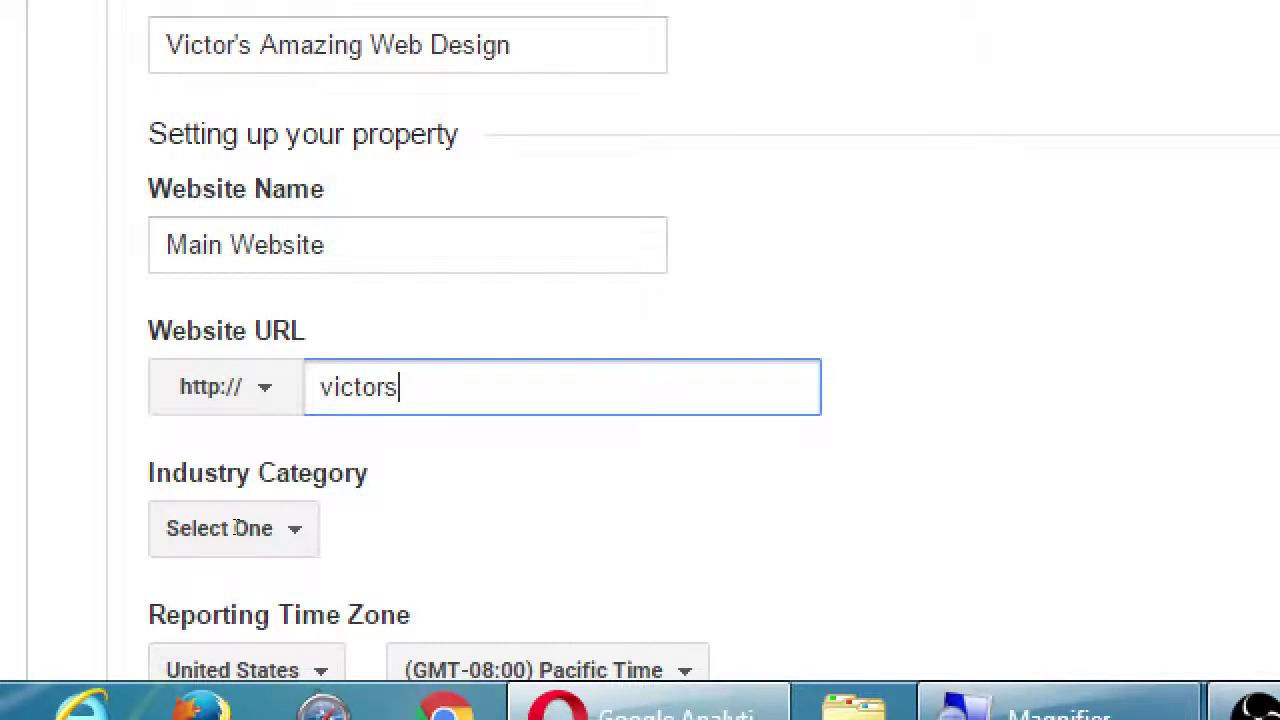
type("amazin")
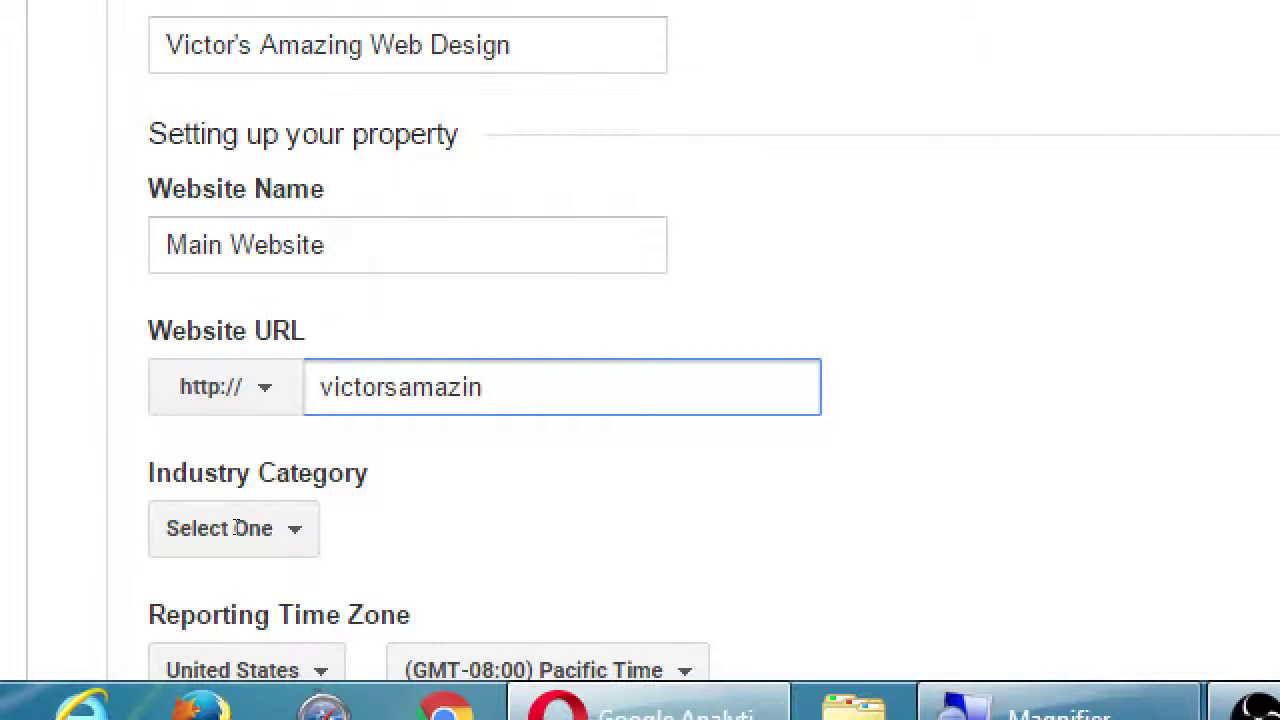
type("webdesign.c")
key("BackSpace")
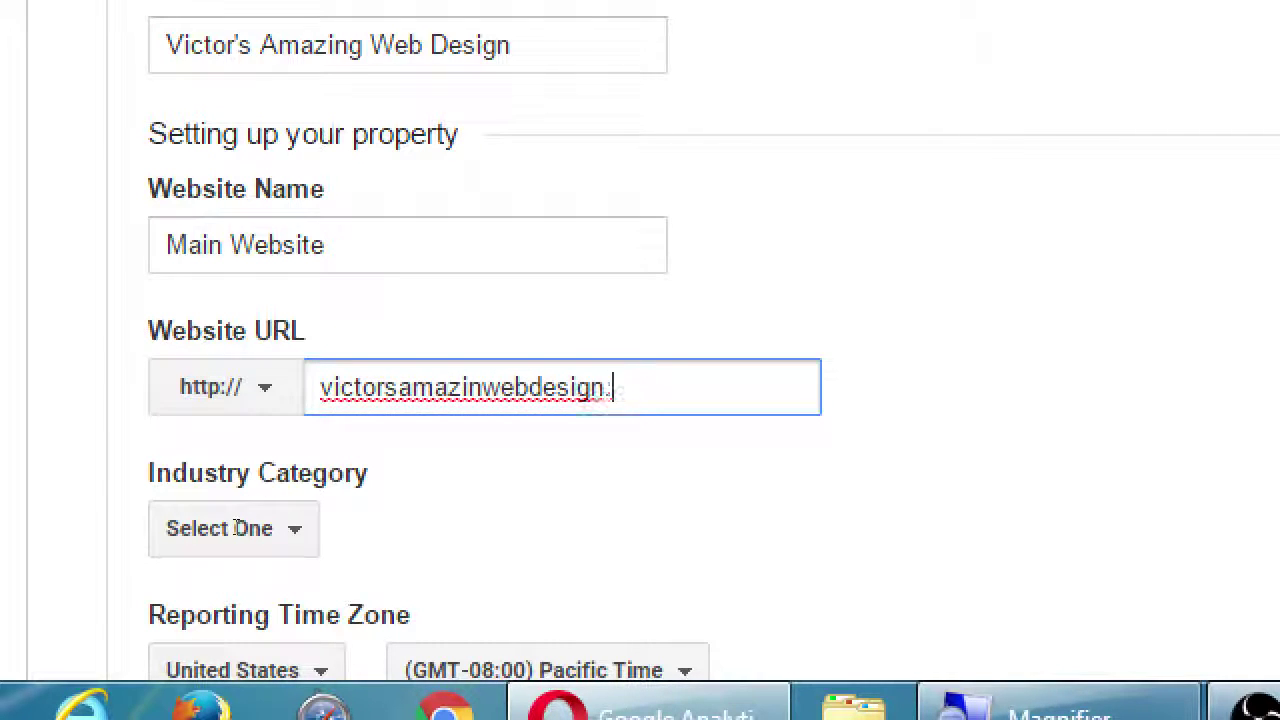
type("biz")
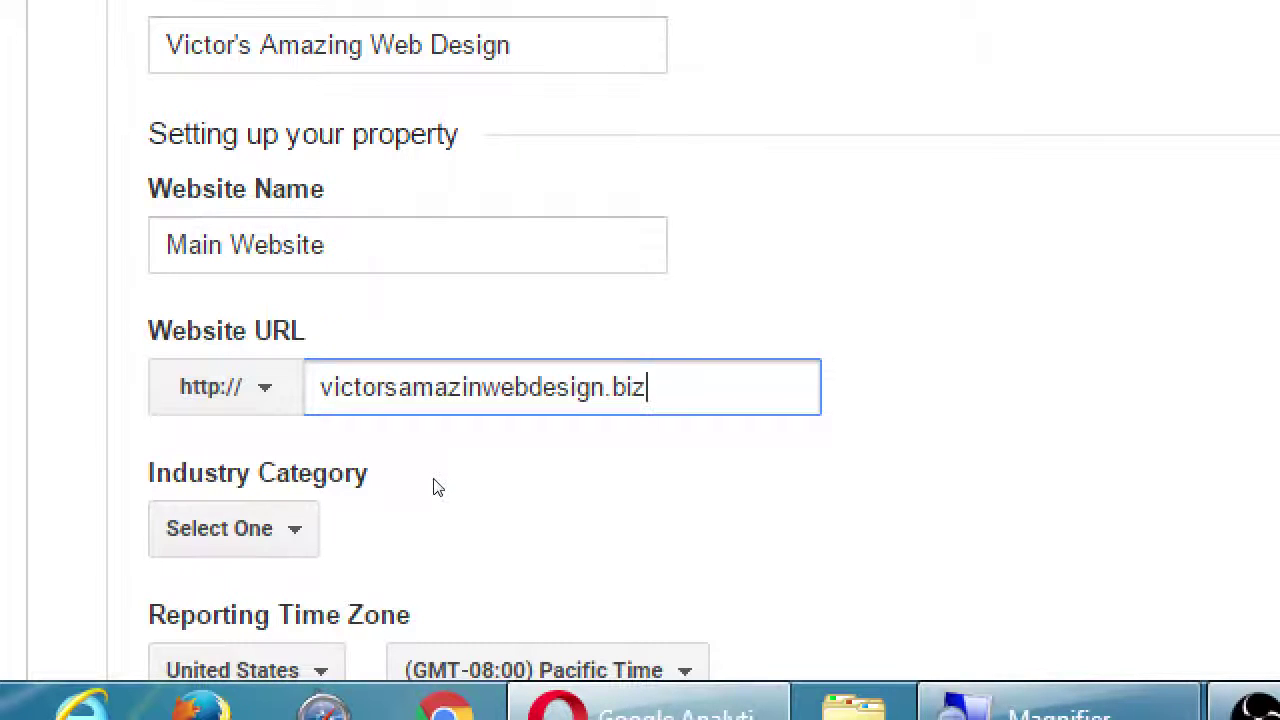
- Set the property's industry category to Other
key("Tab")
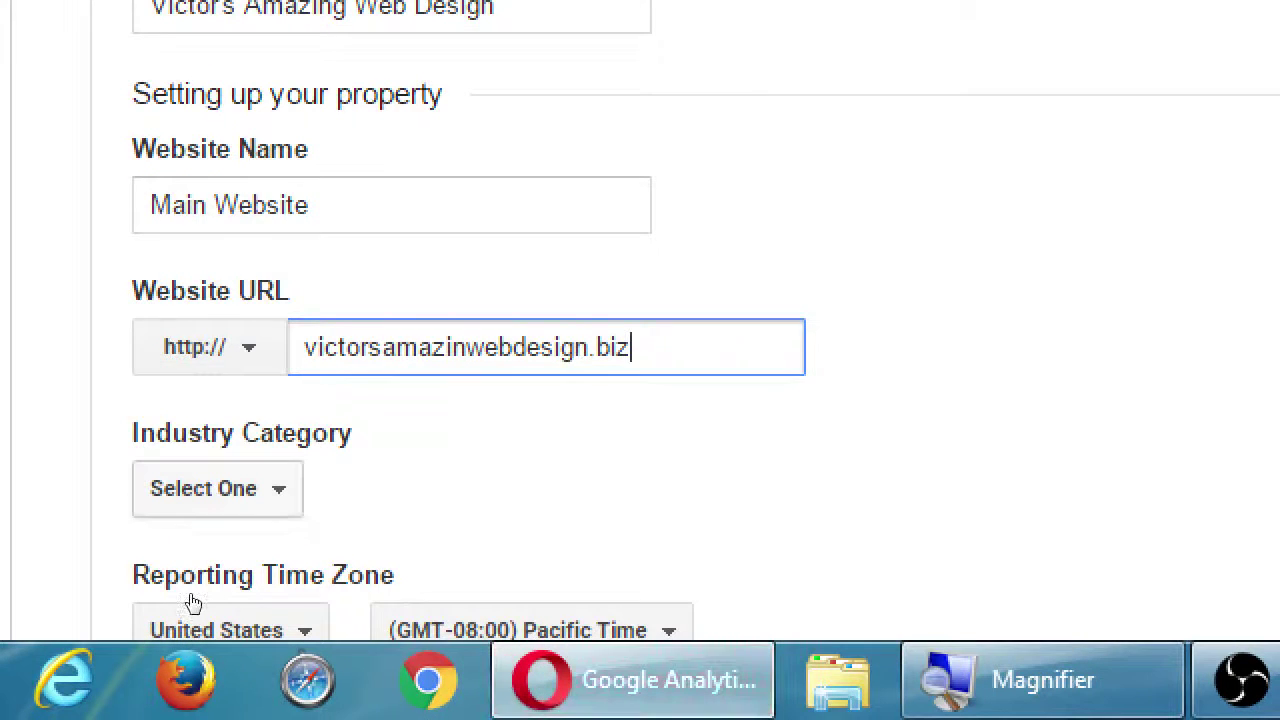
key("alt+Down")
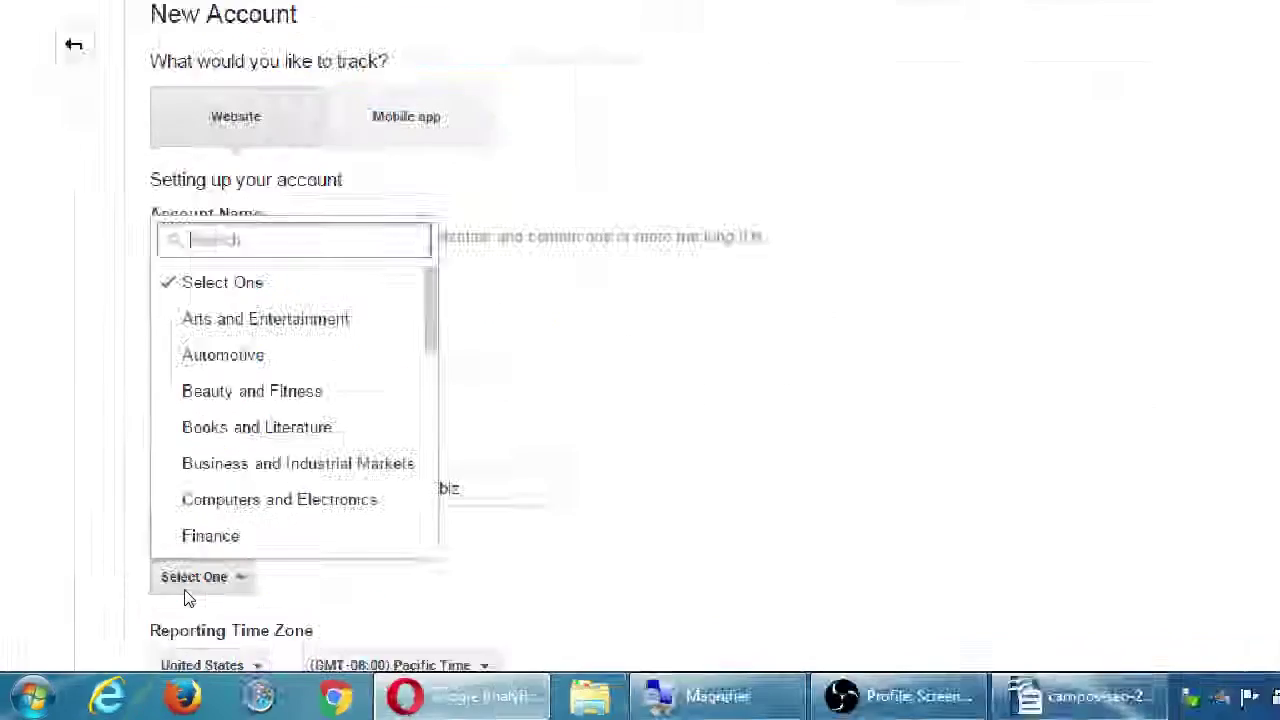
scroll(345, 484, "down", 6)
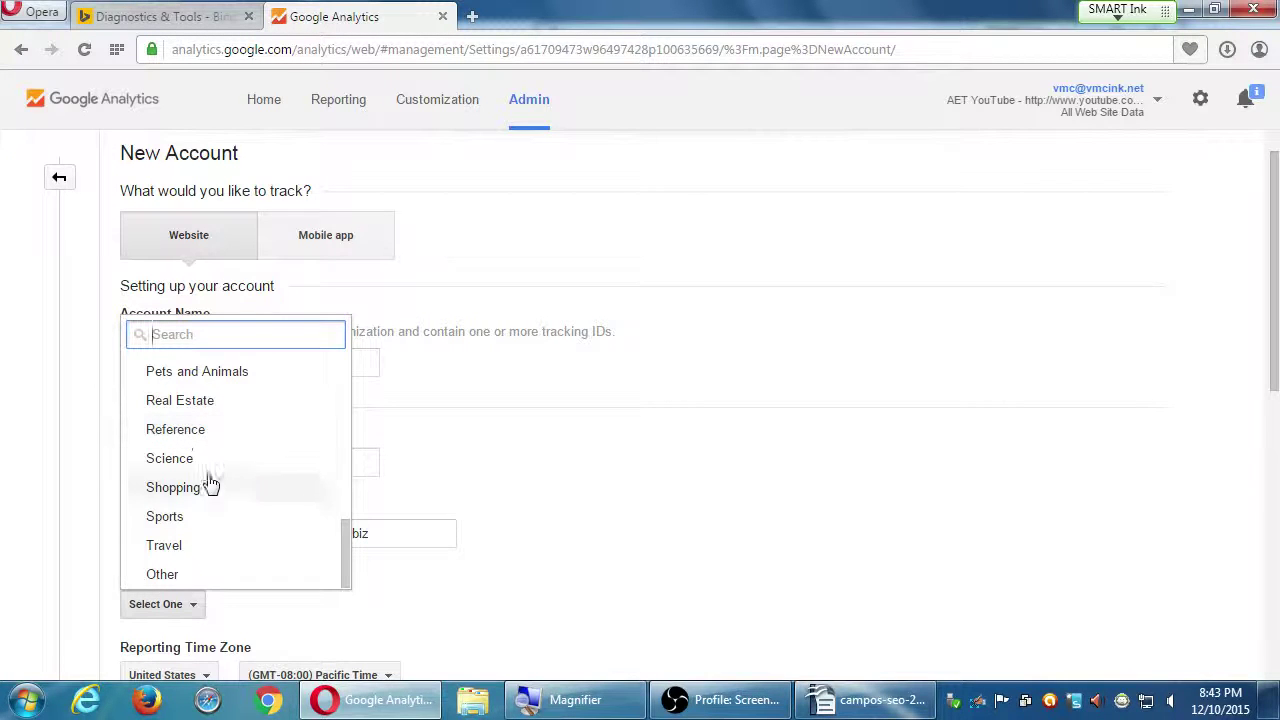
left_click(185, 574)
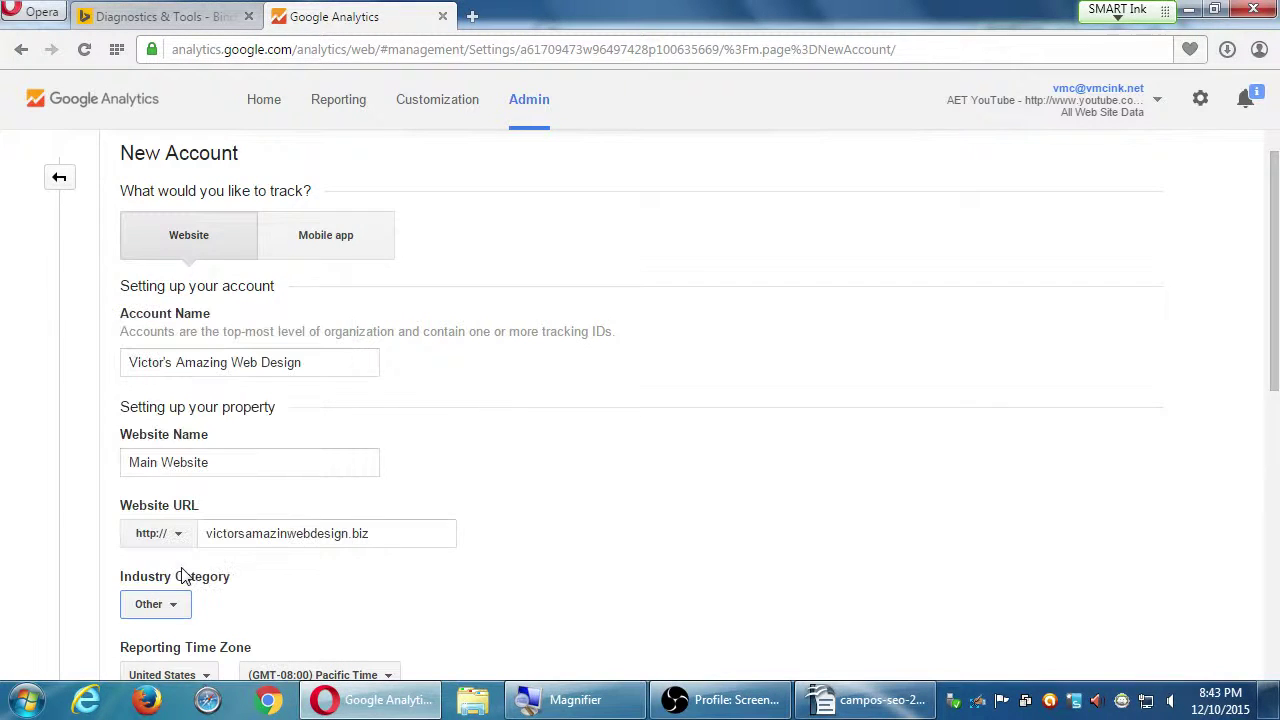
- Turn off all four data sharing options, from Account specialists up to Google products & services, and request the tracking ID
scroll(88, 607, "down", 2)
scroll(94, 506, "down", 2)
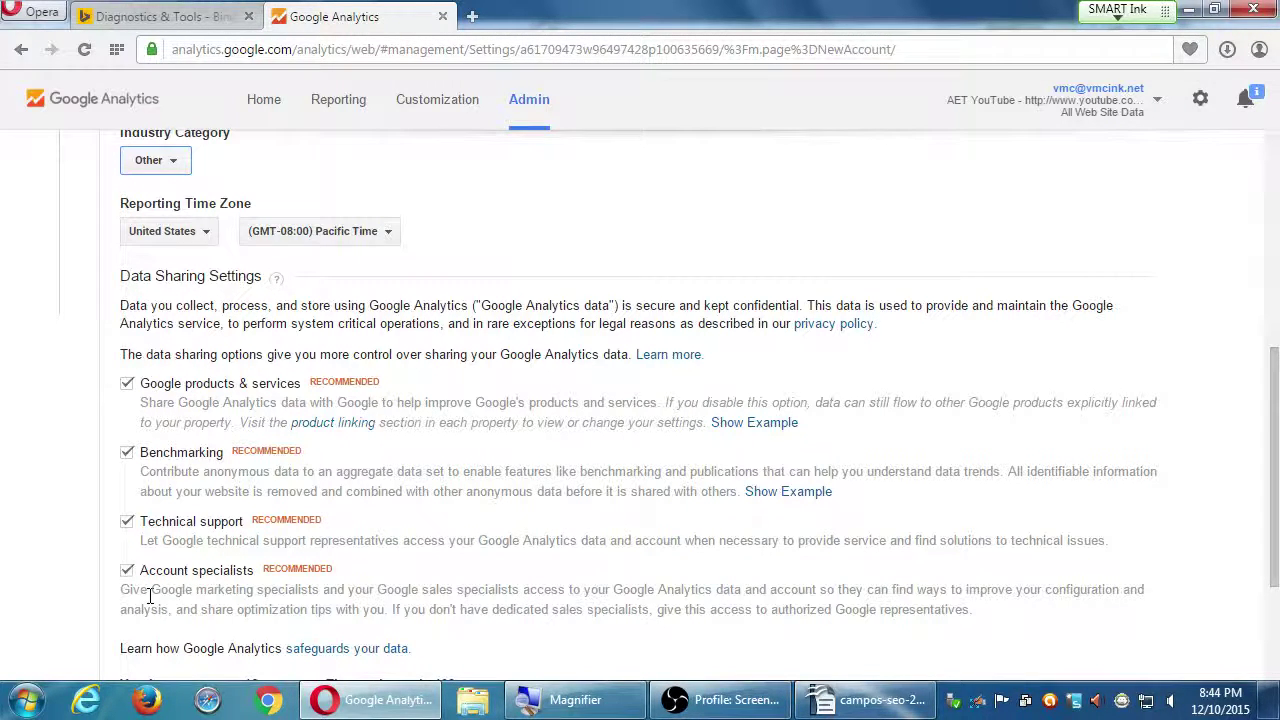
left_click(127, 571)
left_click(126, 522)
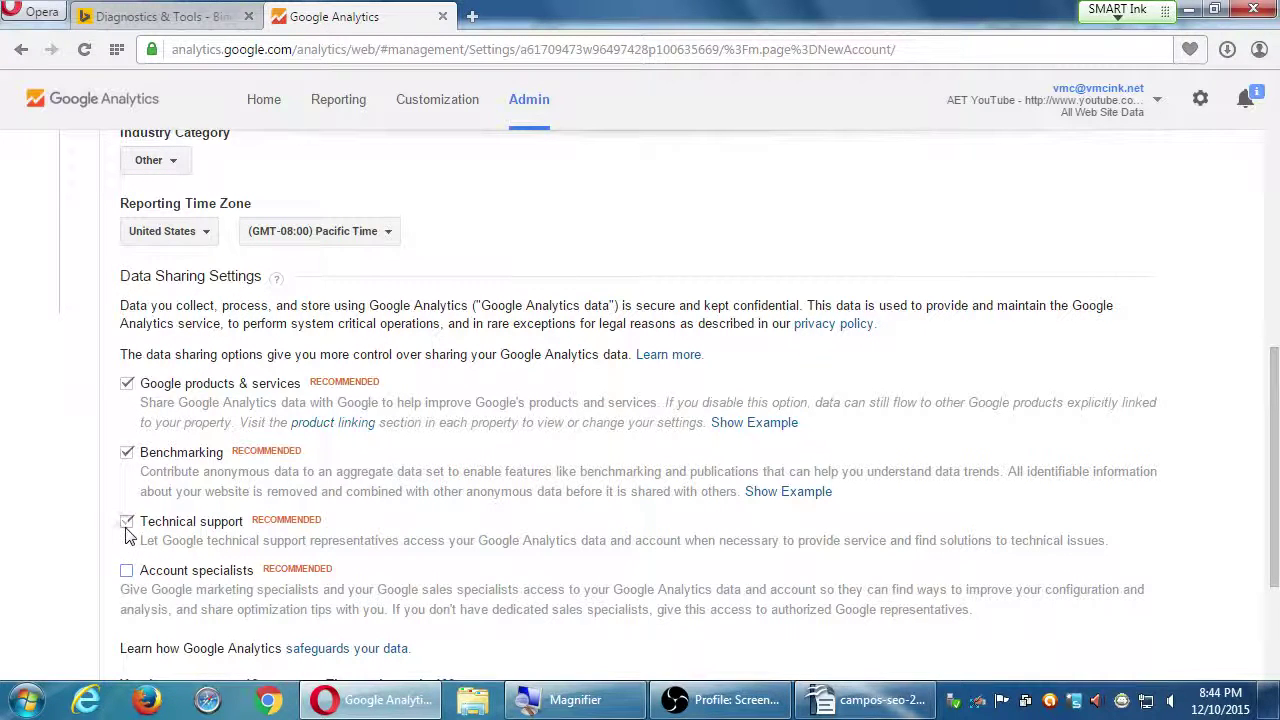
left_click(127, 452)
left_click(127, 384)
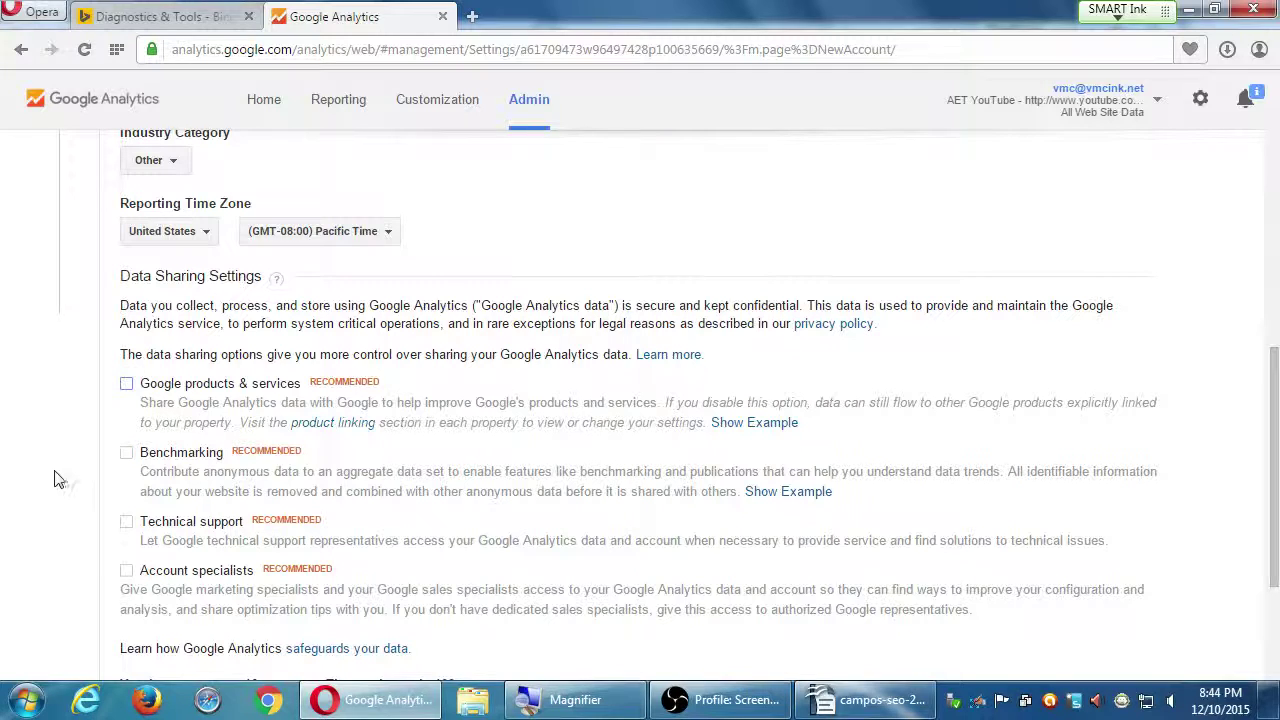
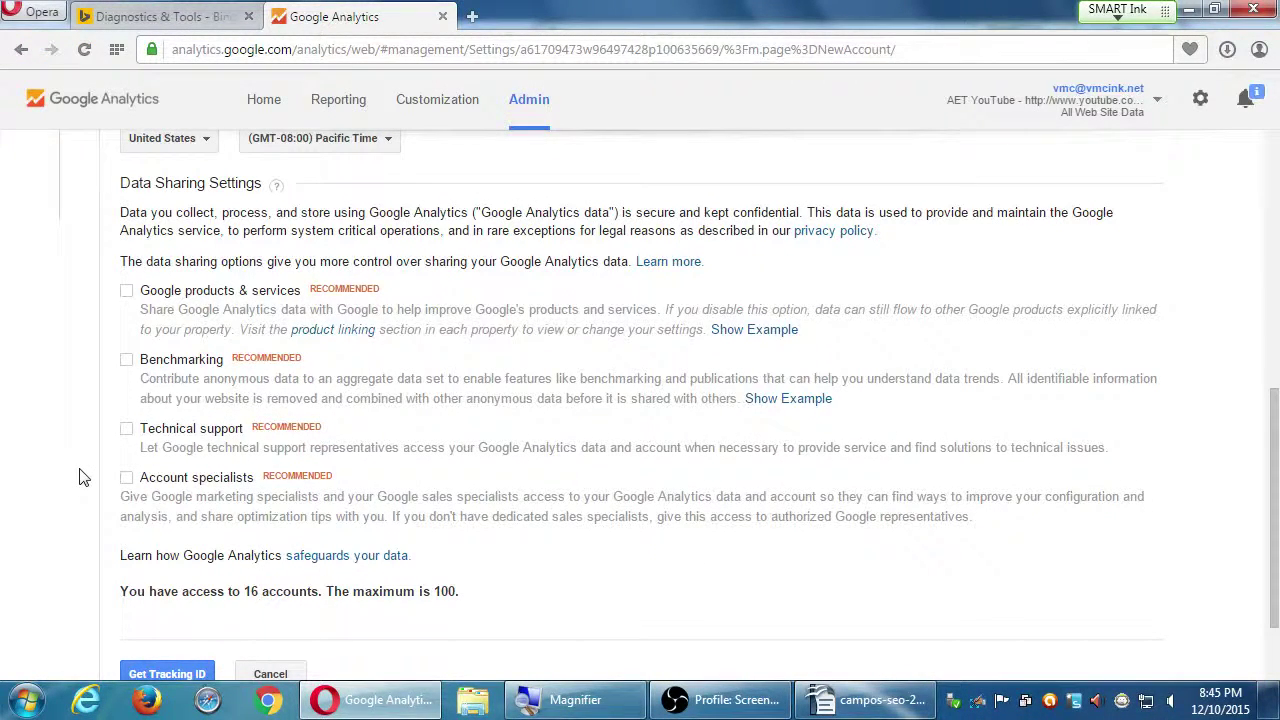
scroll(83, 477, "down", 2)
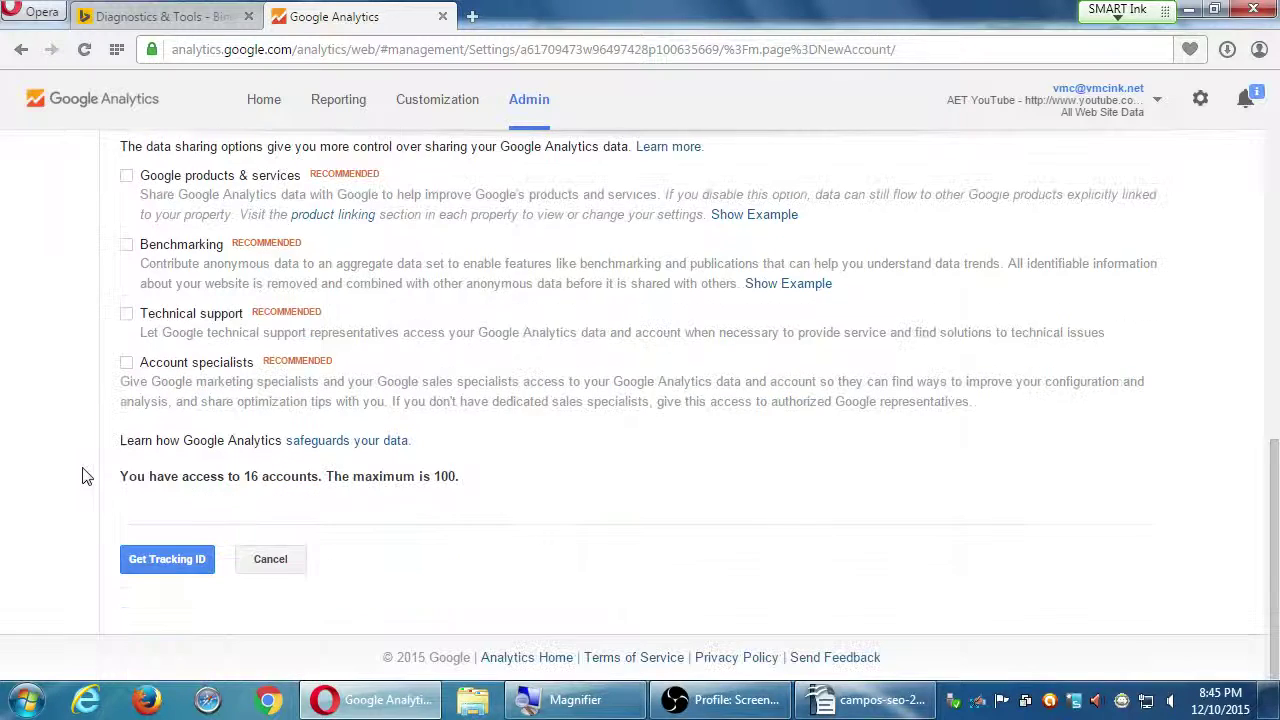
left_click(170, 566)
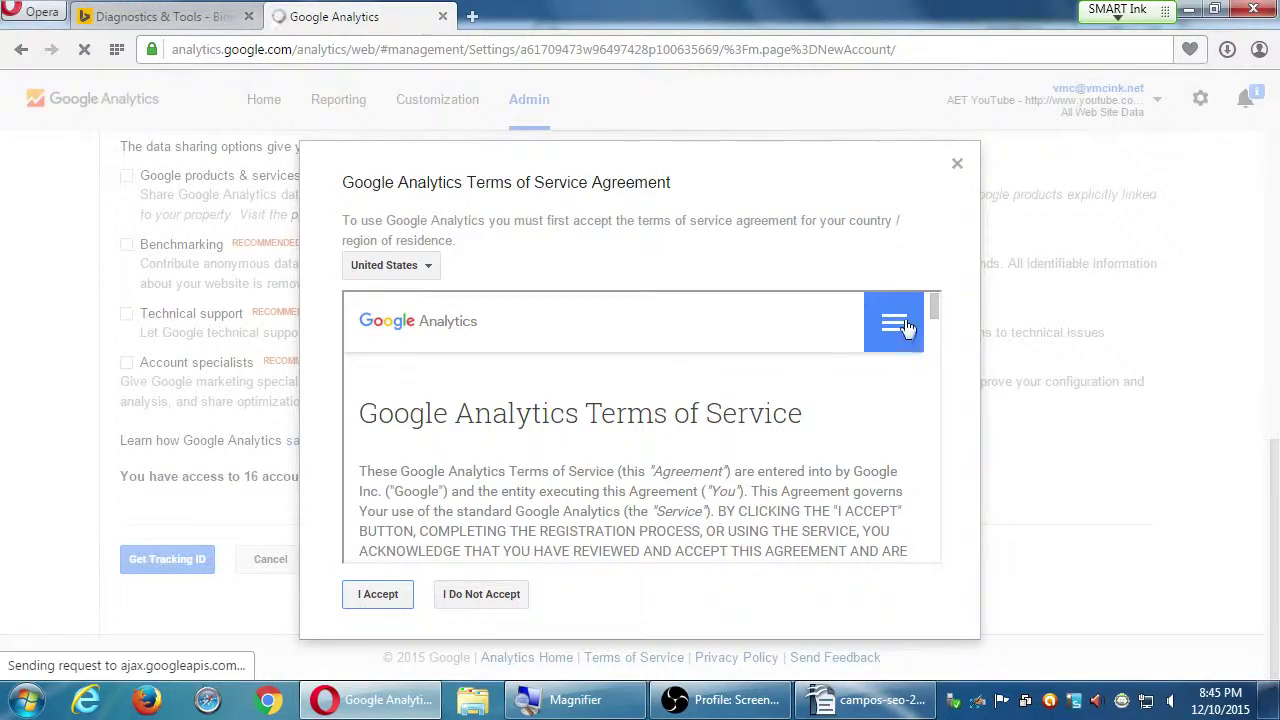
- Read through the Google Analytics Terms of Service Agreement for the United States and accept it
mouse_move(929, 306)
left_mouse_down()
mouse_move(935, 565)
mouse_move(938, 297)
left_mouse_up()
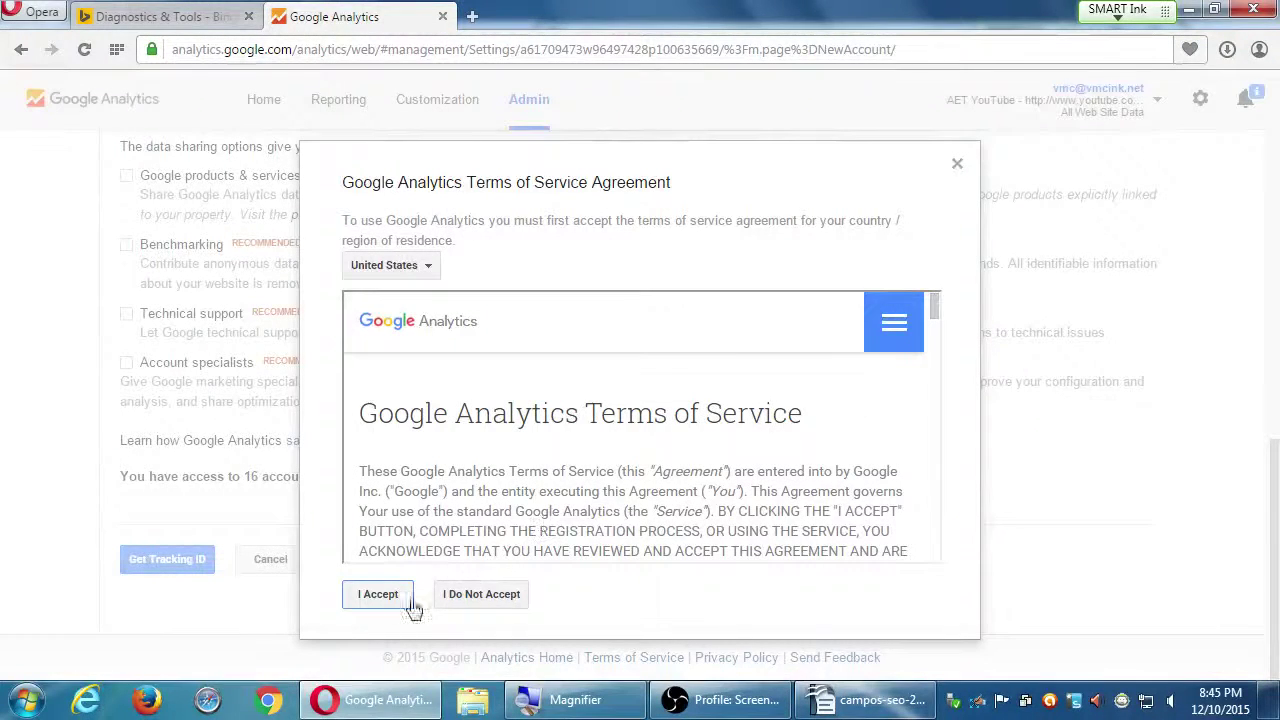
scroll(935, 528, "down", 5)
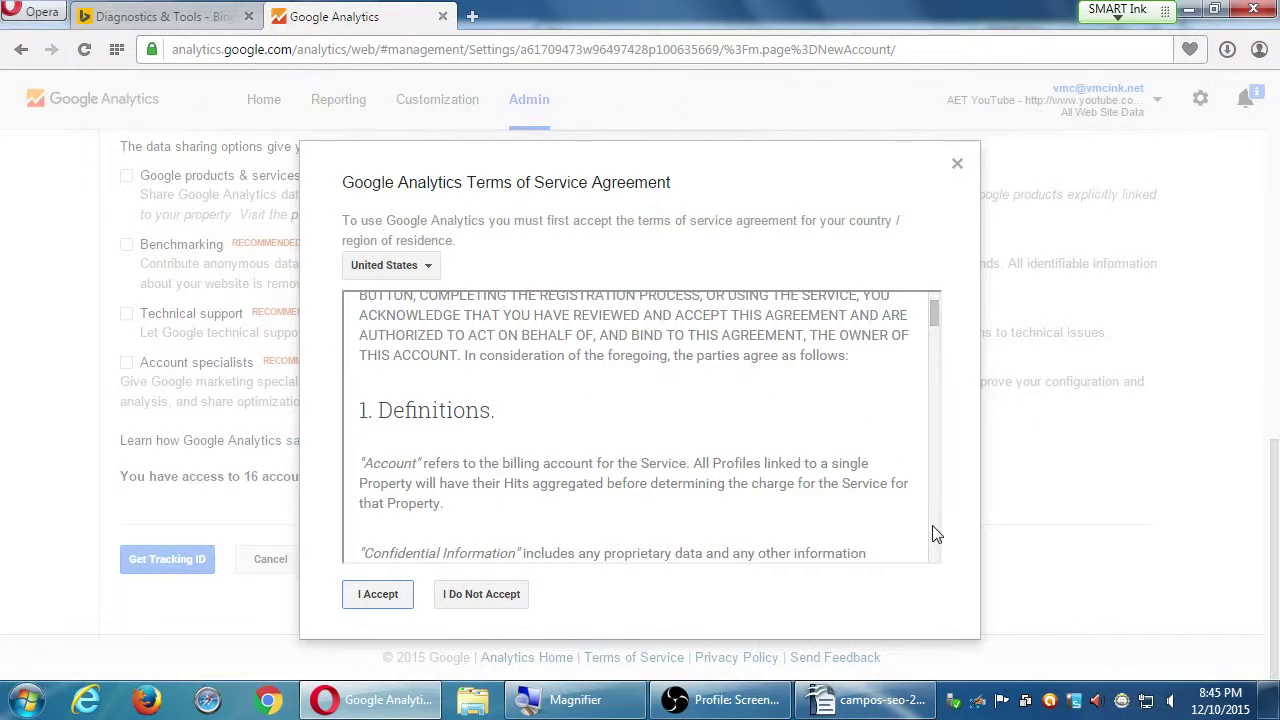
scroll(935, 535, "down", 10)
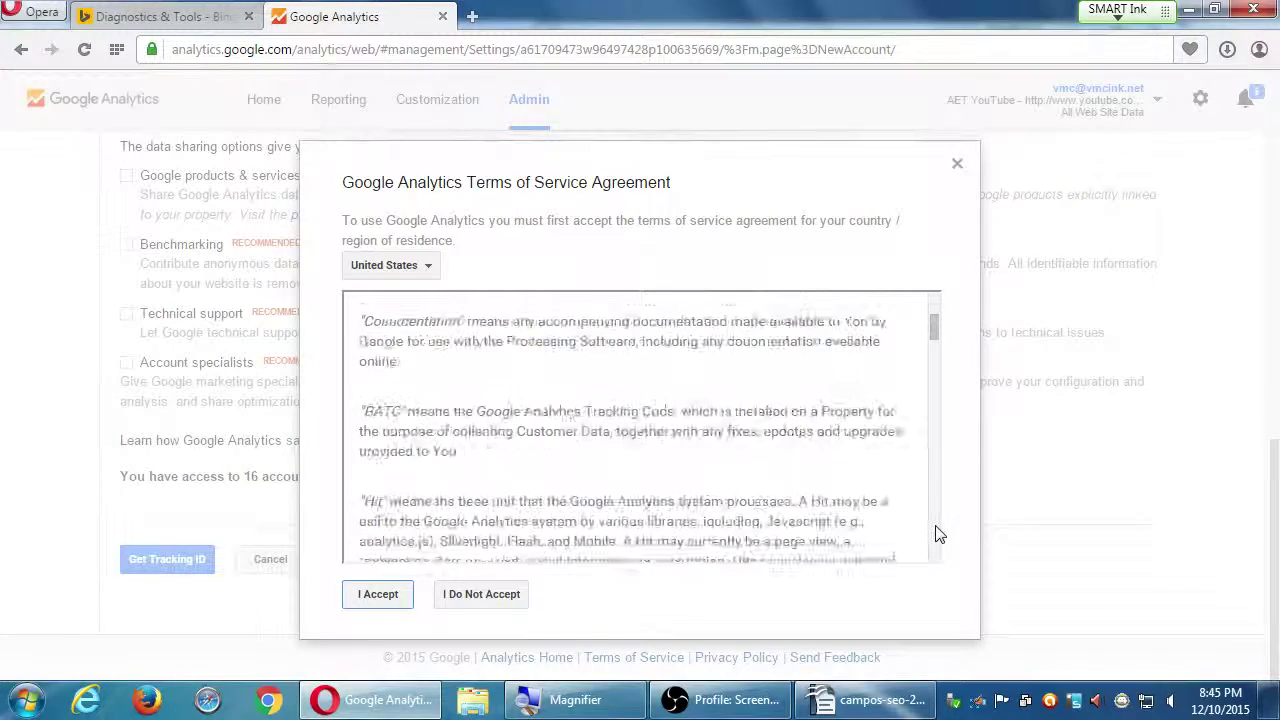
scroll(935, 535, "down", 5)
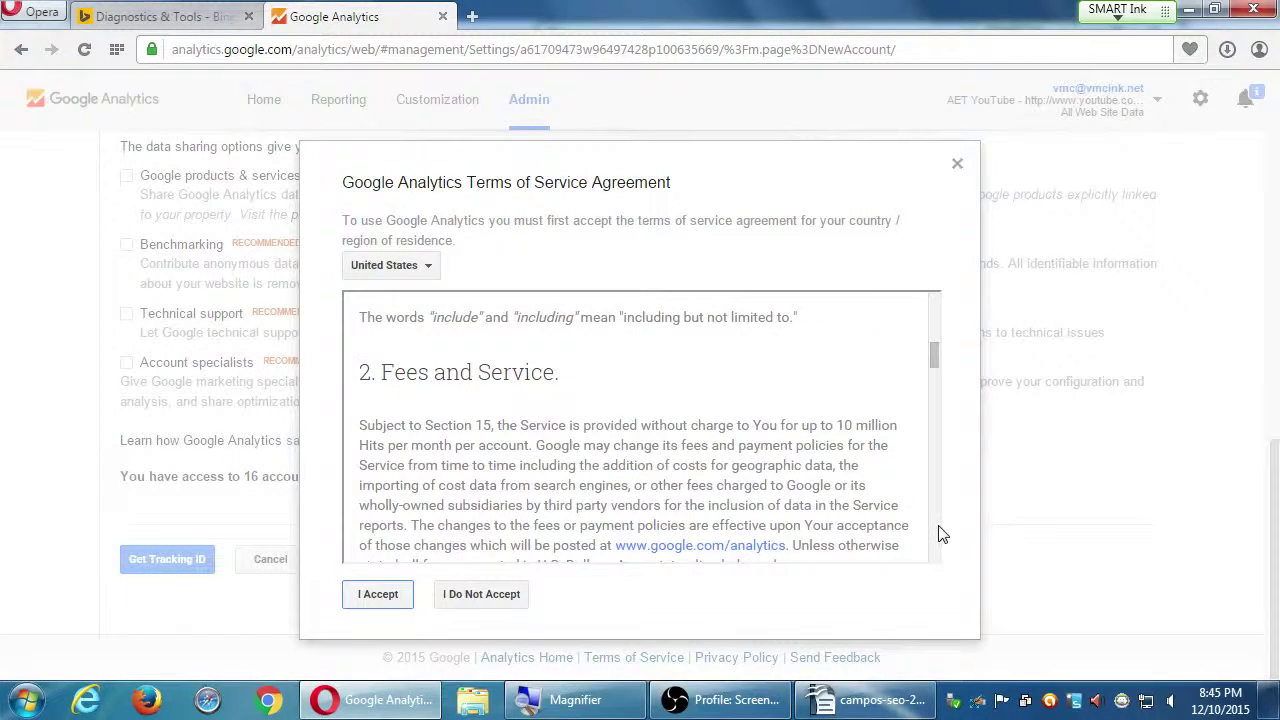
scroll(945, 535, "down", 5)
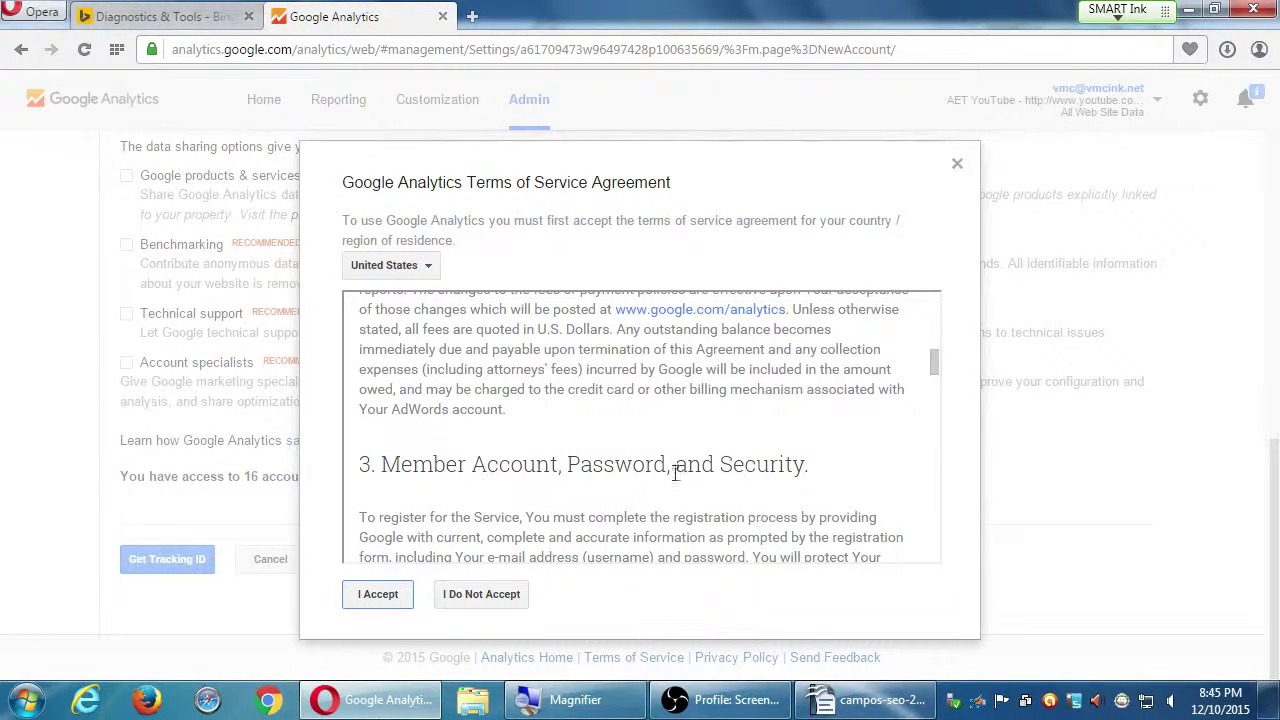
scroll(940, 536, "down", 5)
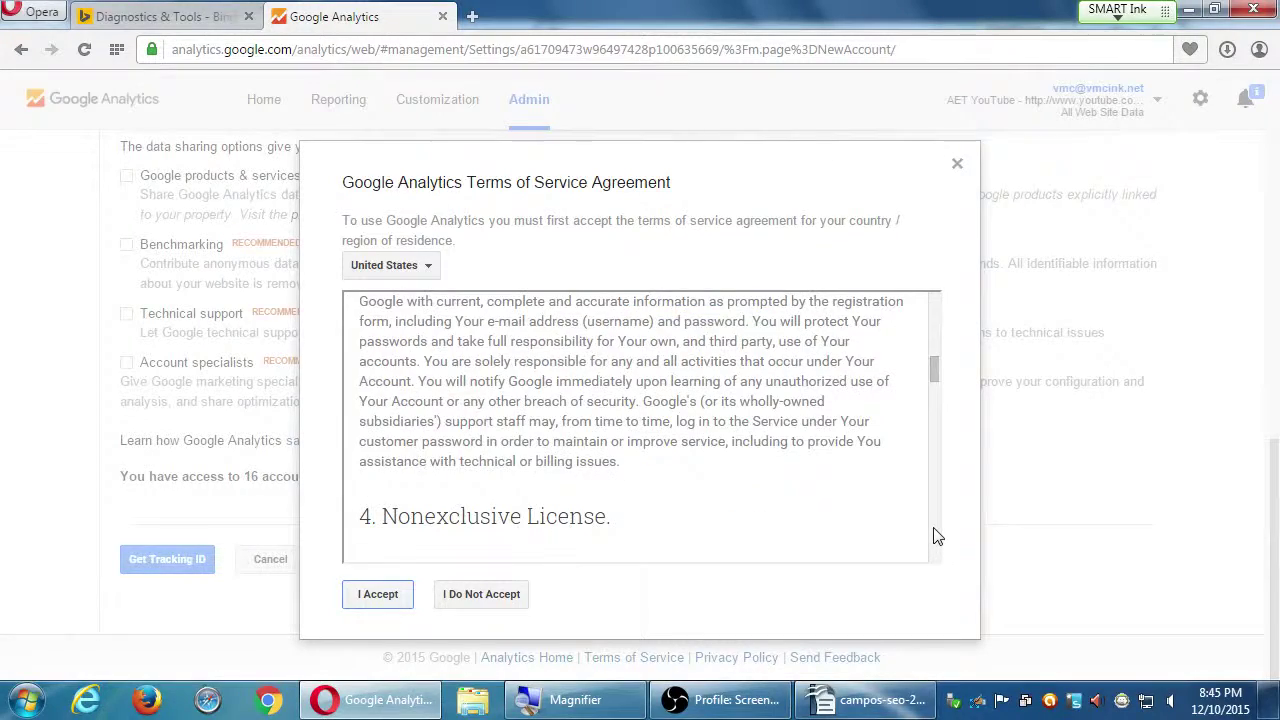
scroll(936, 533, "down", 5)
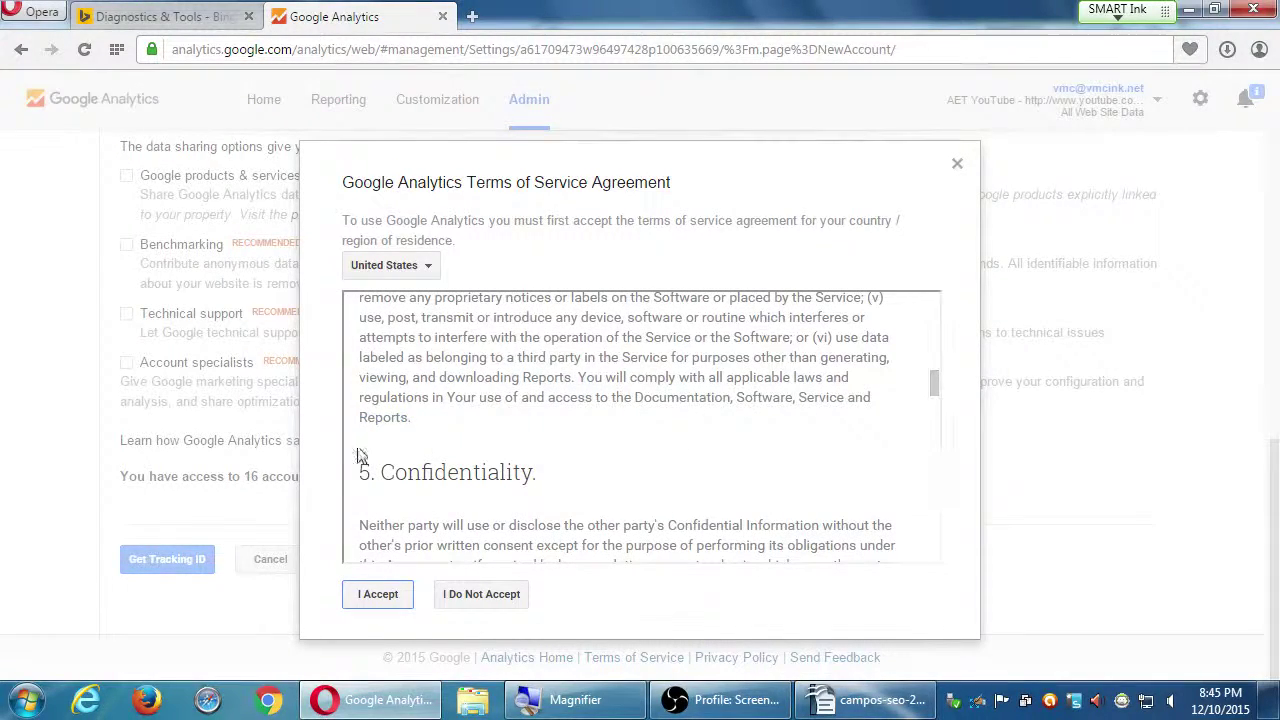
scroll(937, 546, "down", 5)
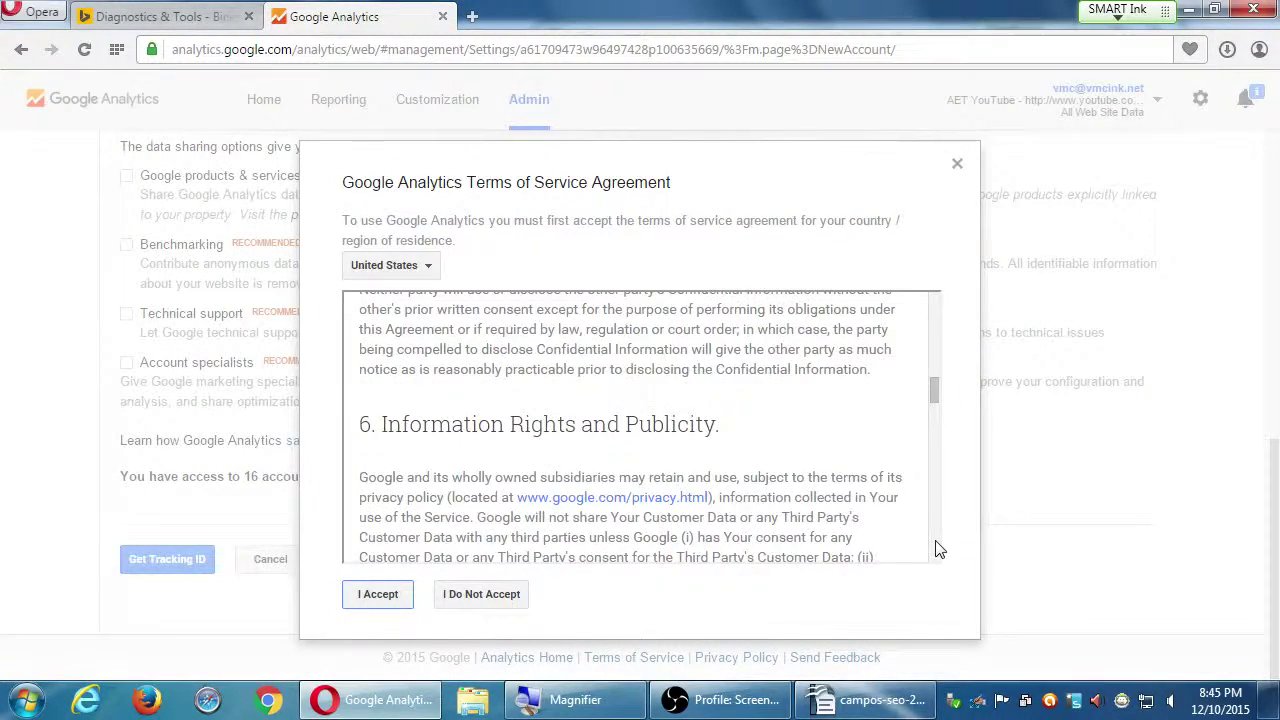
scroll(937, 548, "down", 6)
scroll(940, 548, "down", 5)
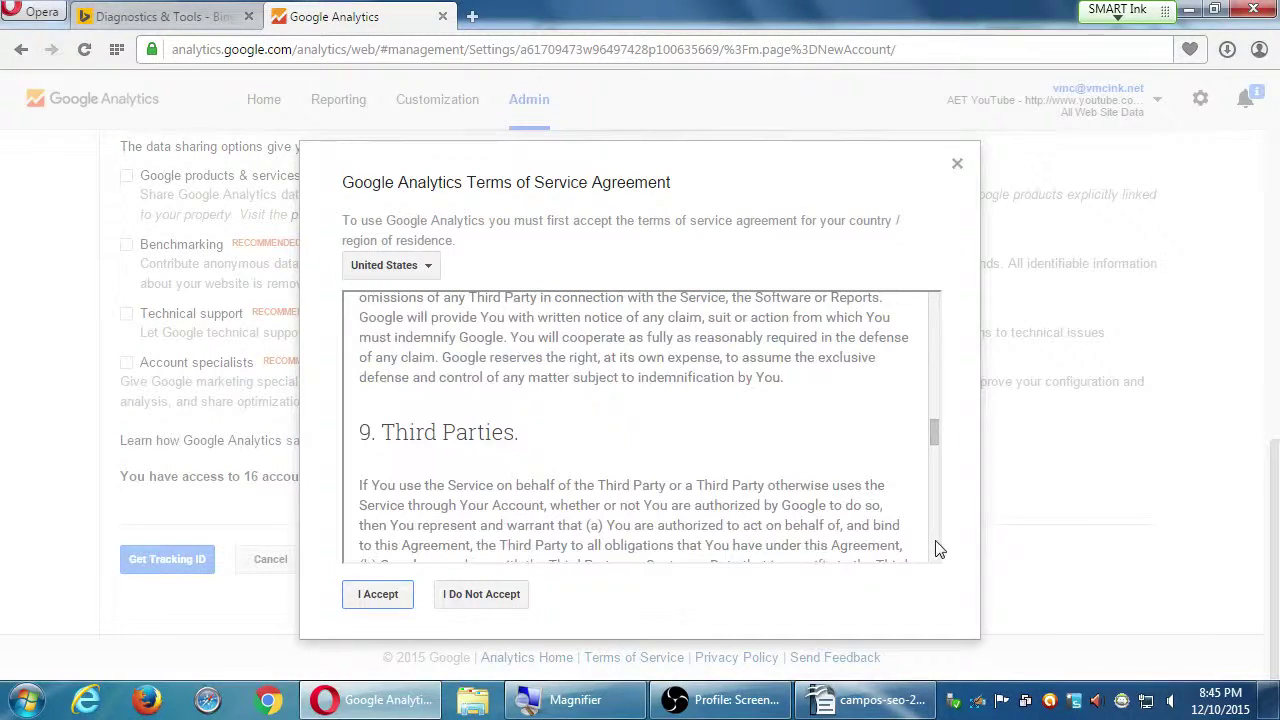
scroll(936, 342, "up", 2)
scroll(936, 336, "up", 2)
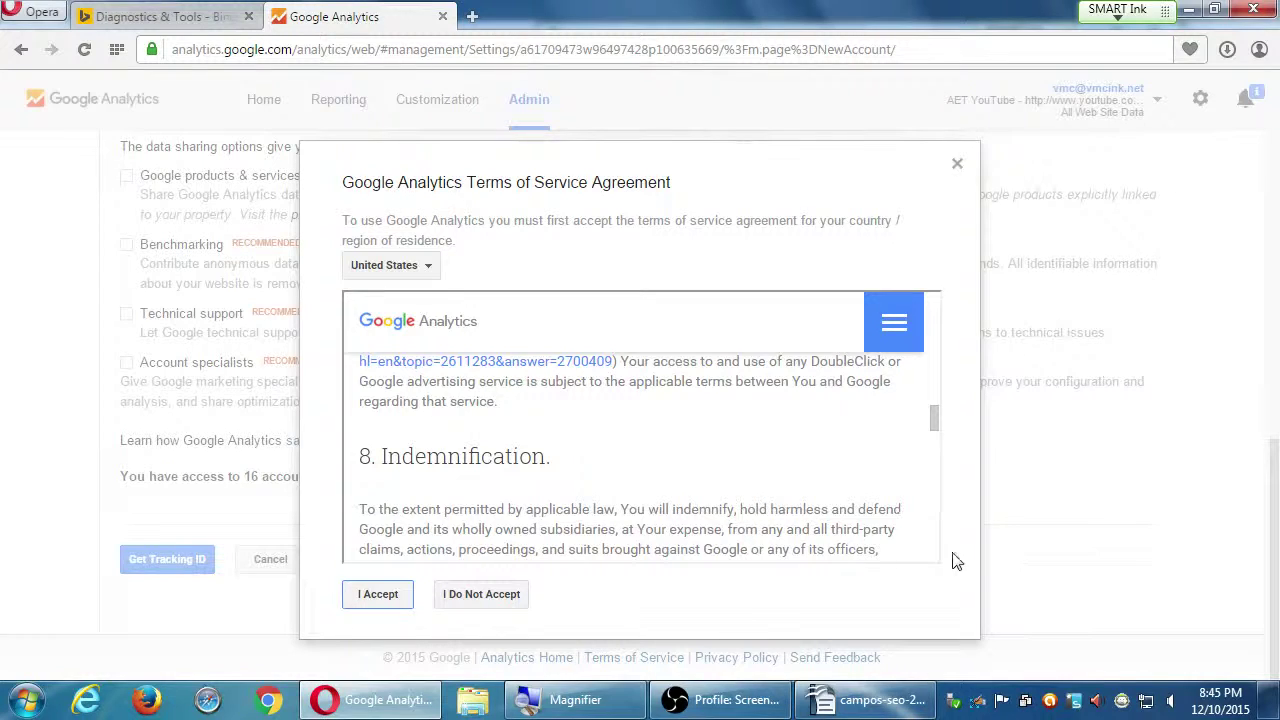
scroll(936, 549, "down", 5)
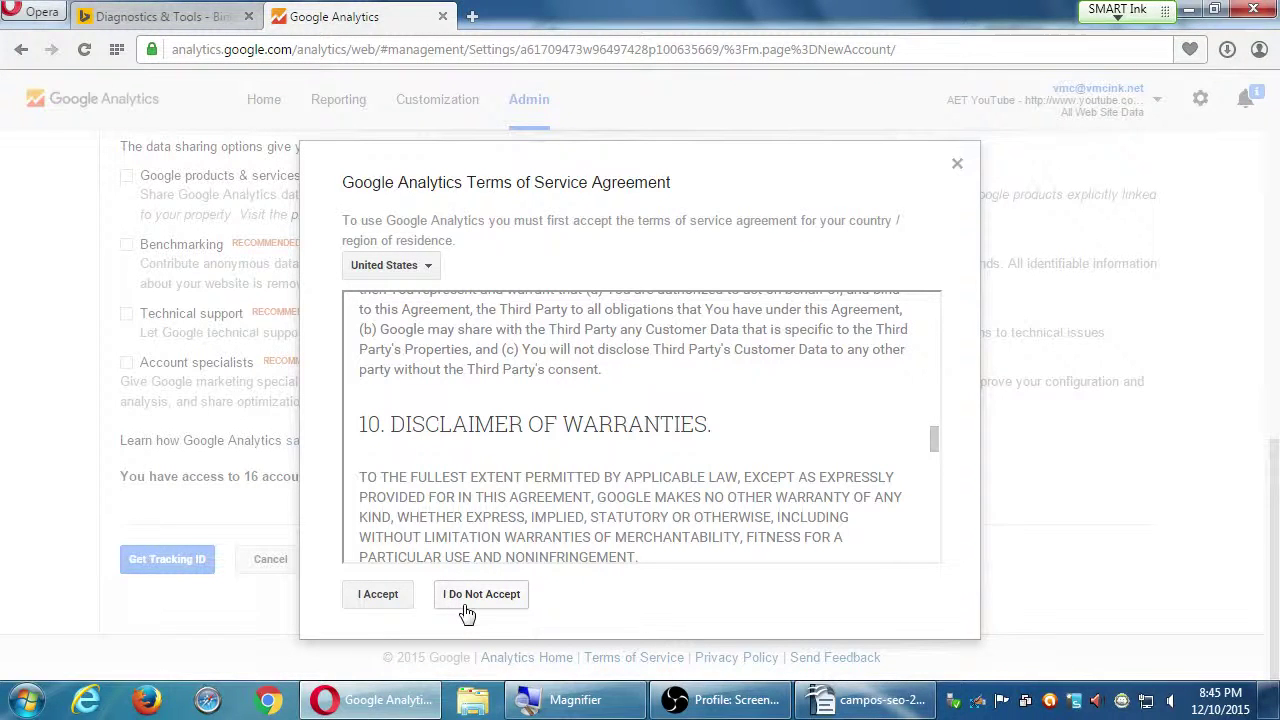
left_click(380, 598)
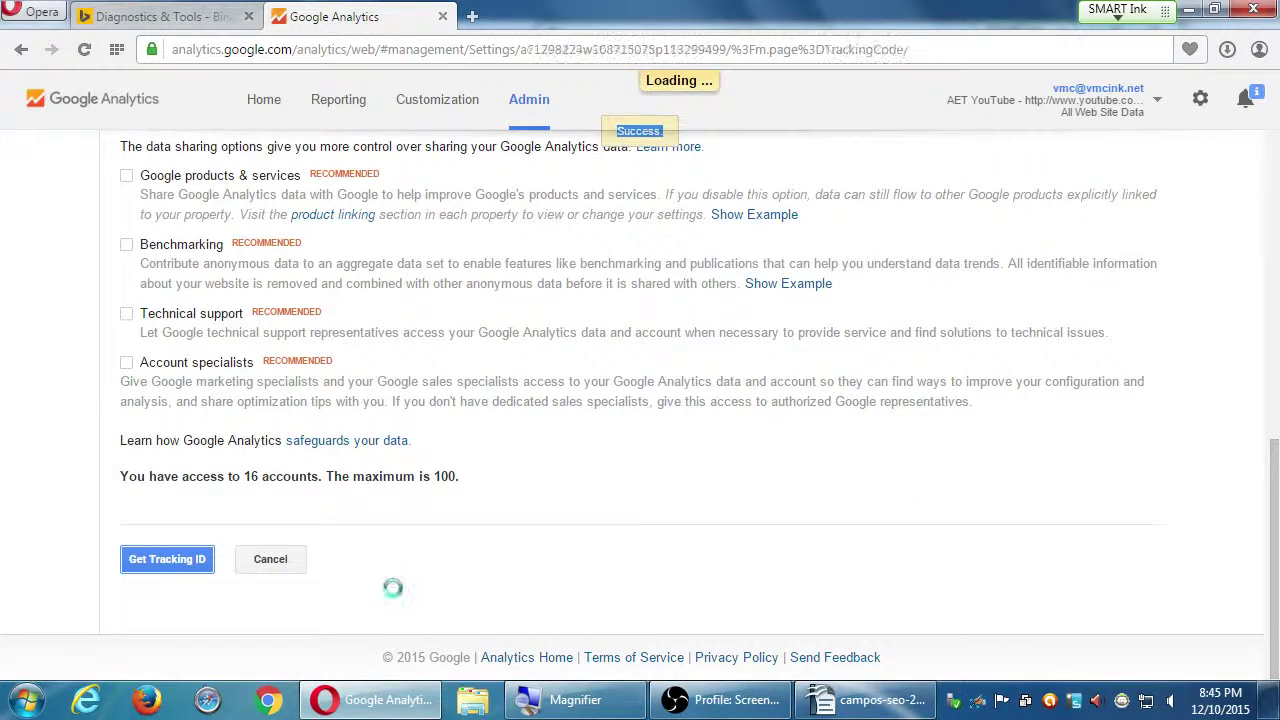
- Highlight the tracking ID of the new Main Website property
scroll(395, 597, "up", 5)
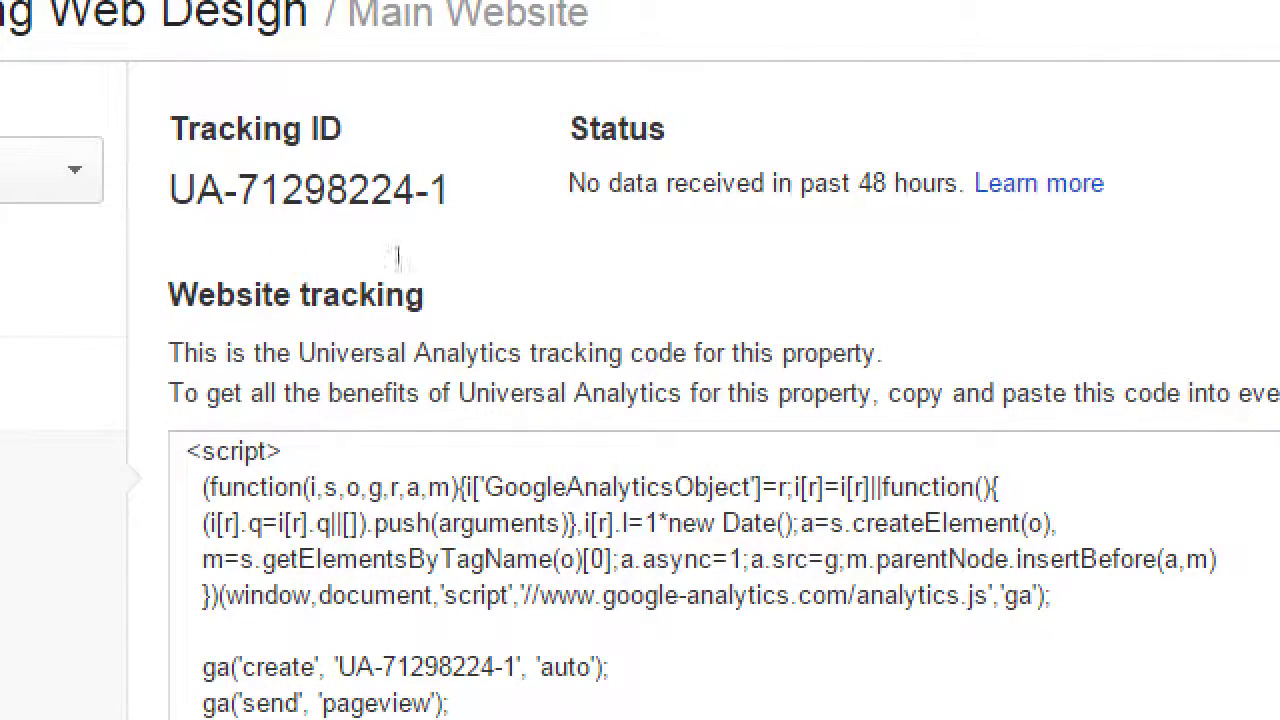
left_click_drag(366, 260, 510, 268)
left_click(510, 268)
left_click_drag(371, 320, 503, 331)
left_click(505, 328)
left_click_drag(494, 262, 346, 266)
left_click_drag(357, 263, 488, 262)
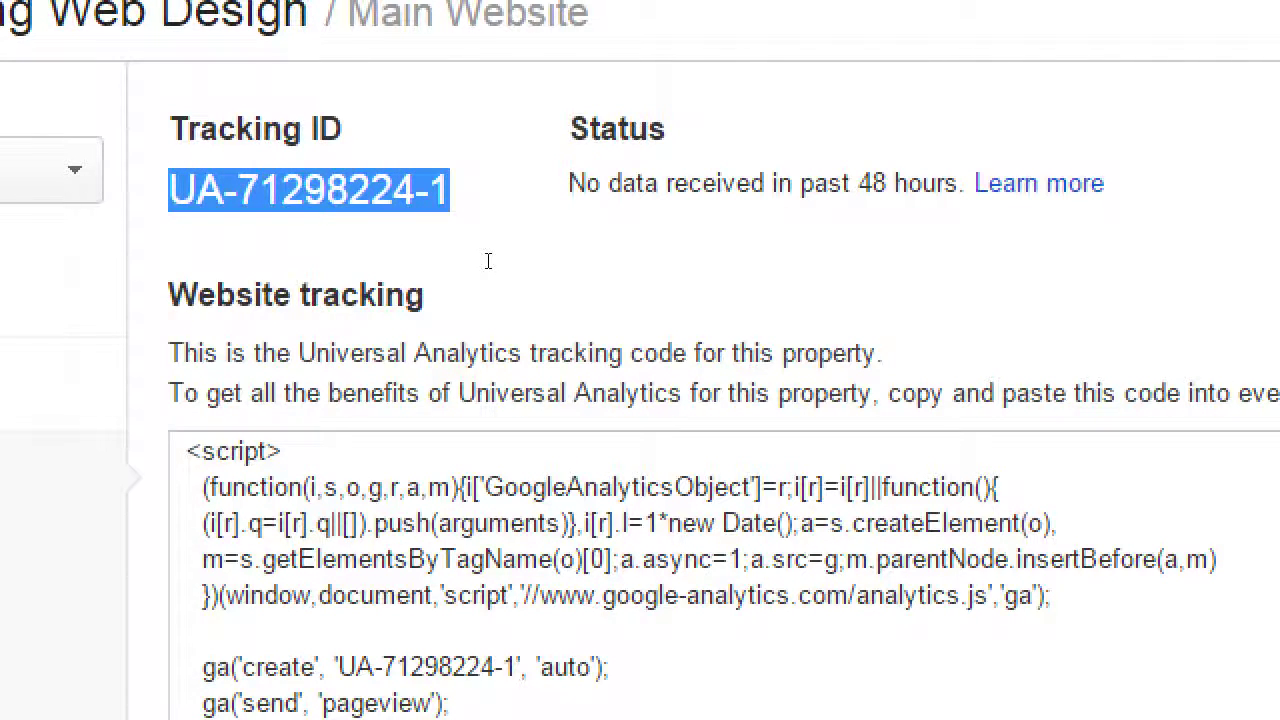
- Select the full website tracking script and look over the optional PHP, dynamic content and Google Tag Manager sections below it
scroll(487, 261, "down", 2)
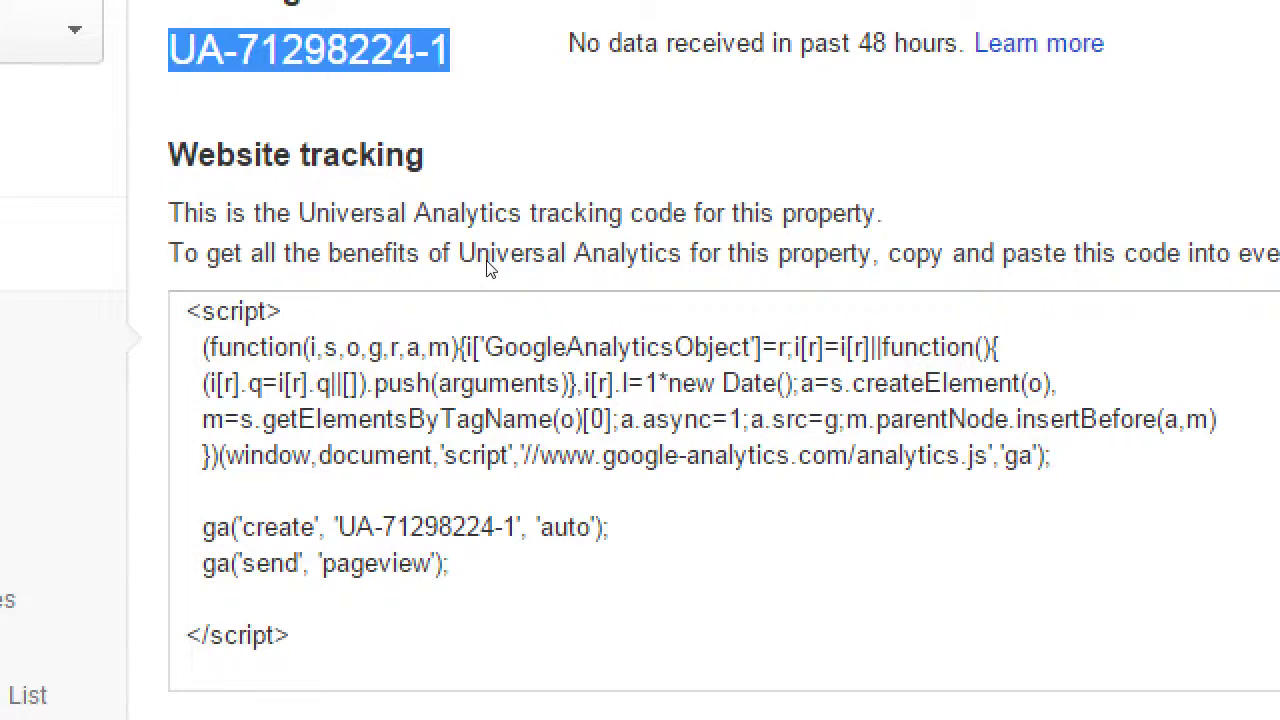
left_click(442, 462)
left_click_drag(442, 462, 360, 328)
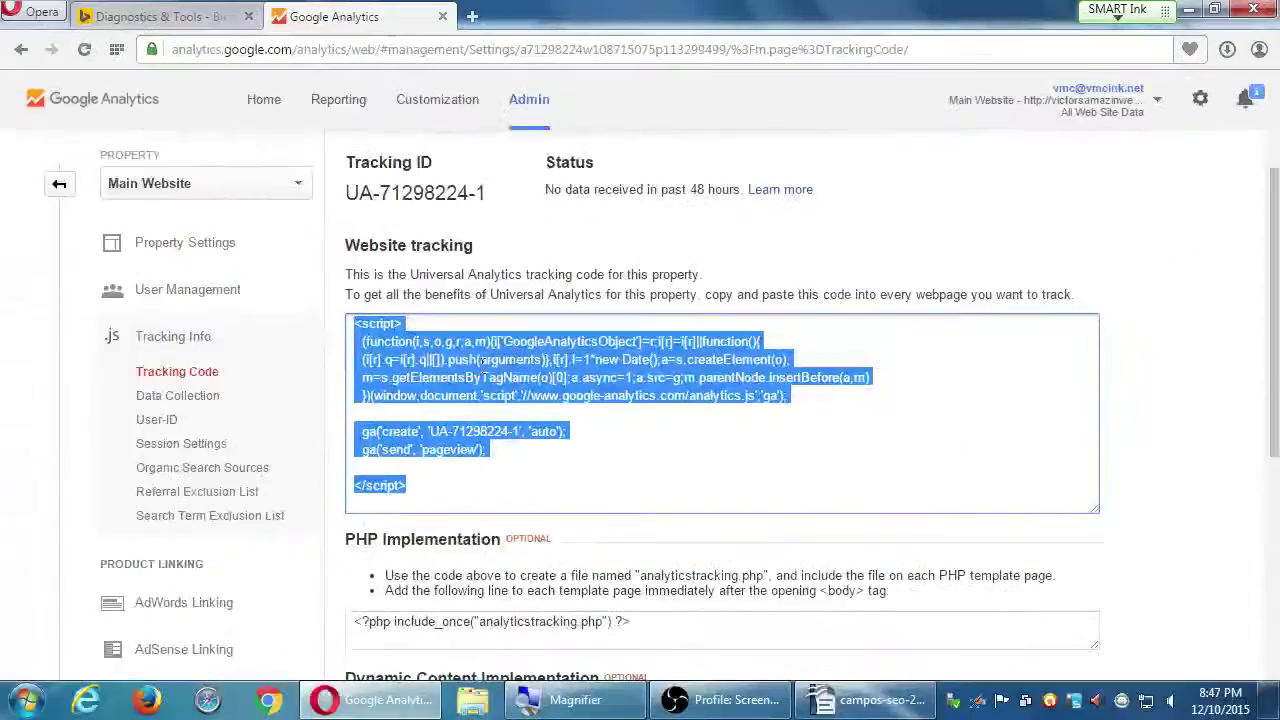
scroll(931, 537, "down", 5)
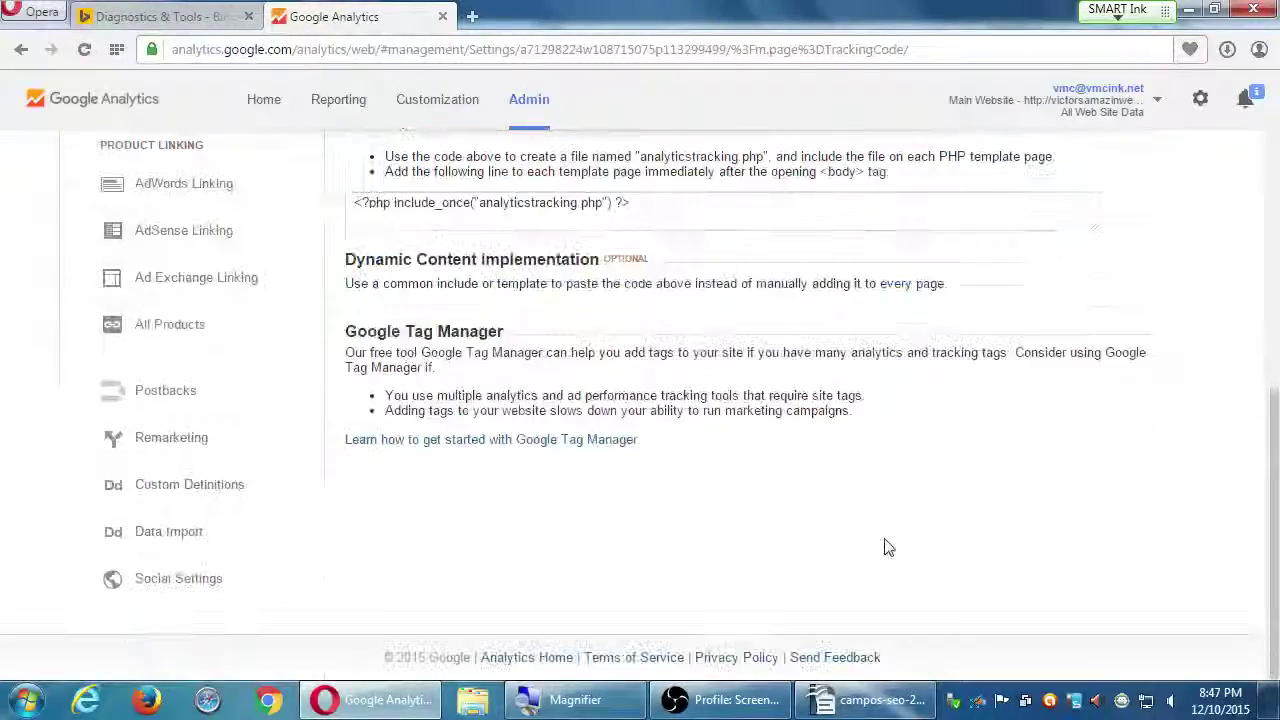
scroll(786, 560, "up", 5)
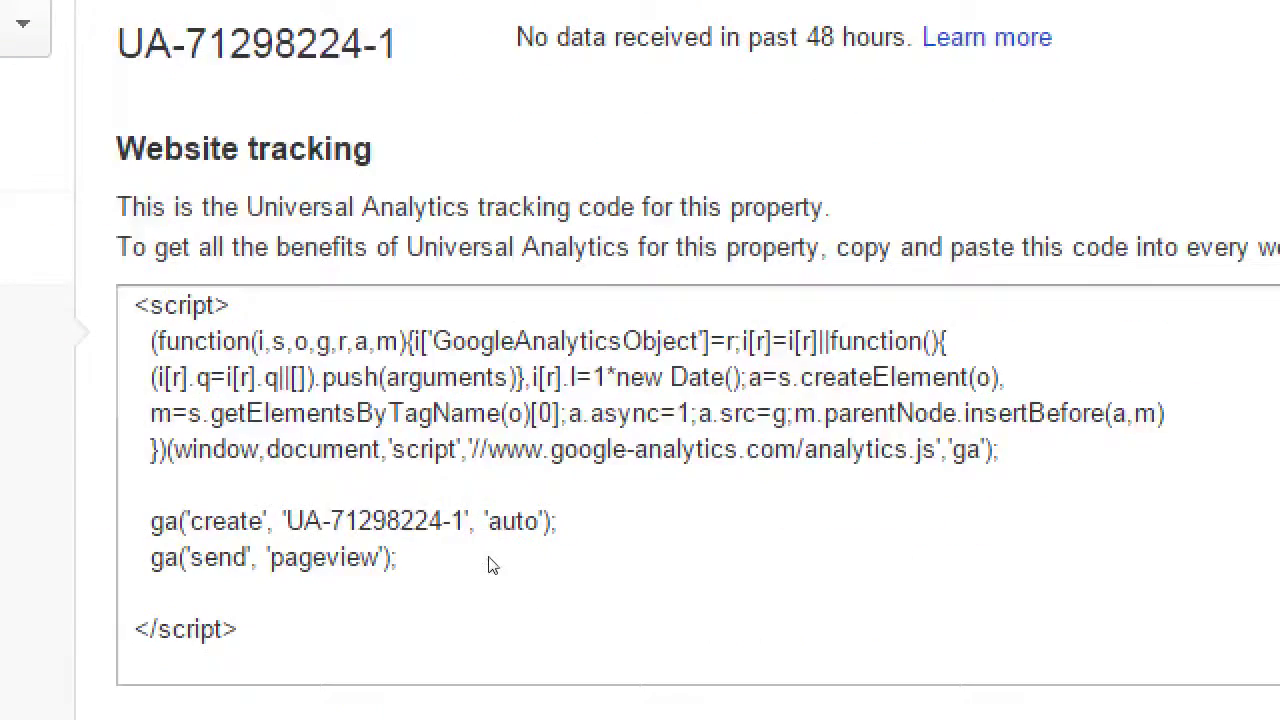
left_click(491, 563)
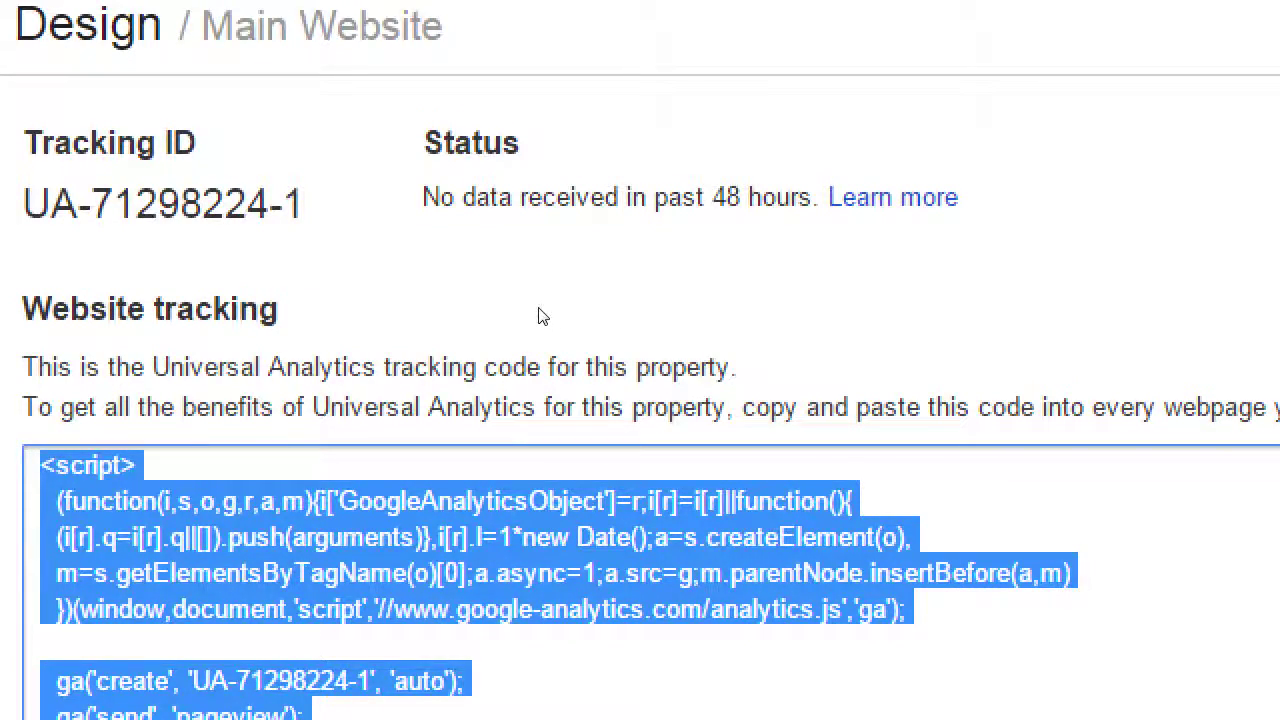
- Look over the Main Website property's tracking code page and clear the selection of the tracking script
scroll(749, 283, "down", 5)
scroll(749, 283, "up", 5)
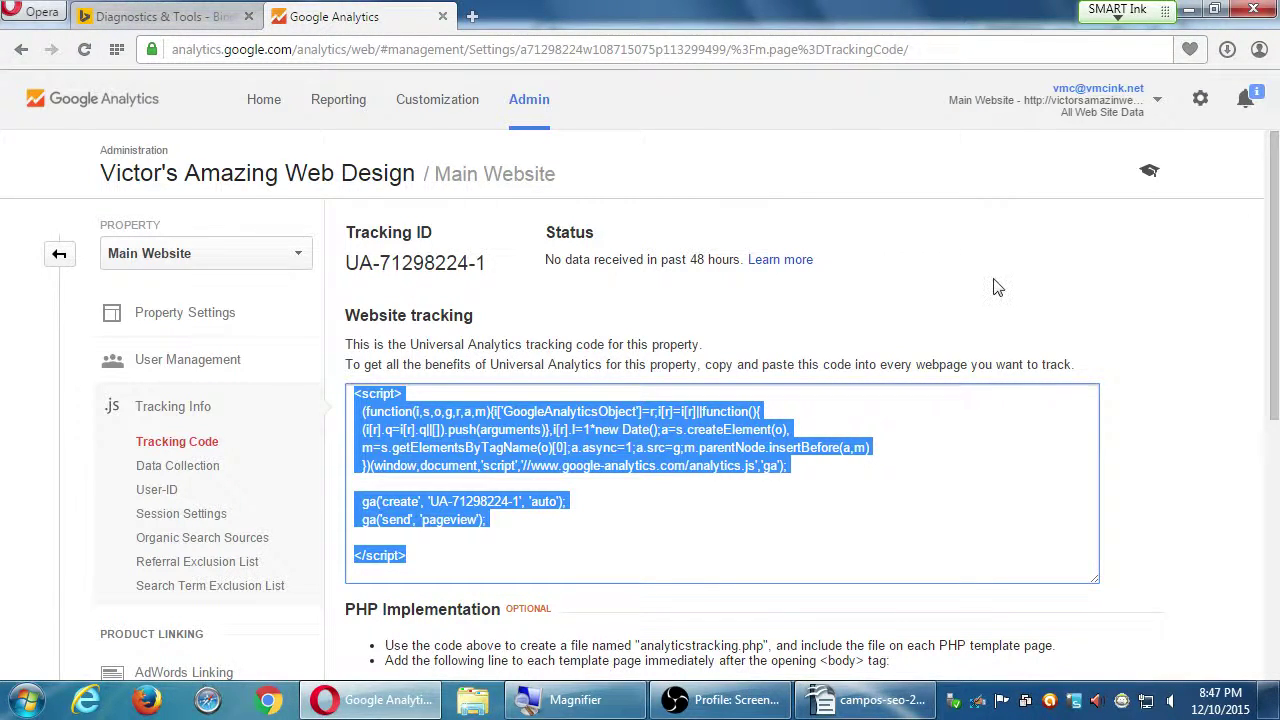
left_click(960, 292)
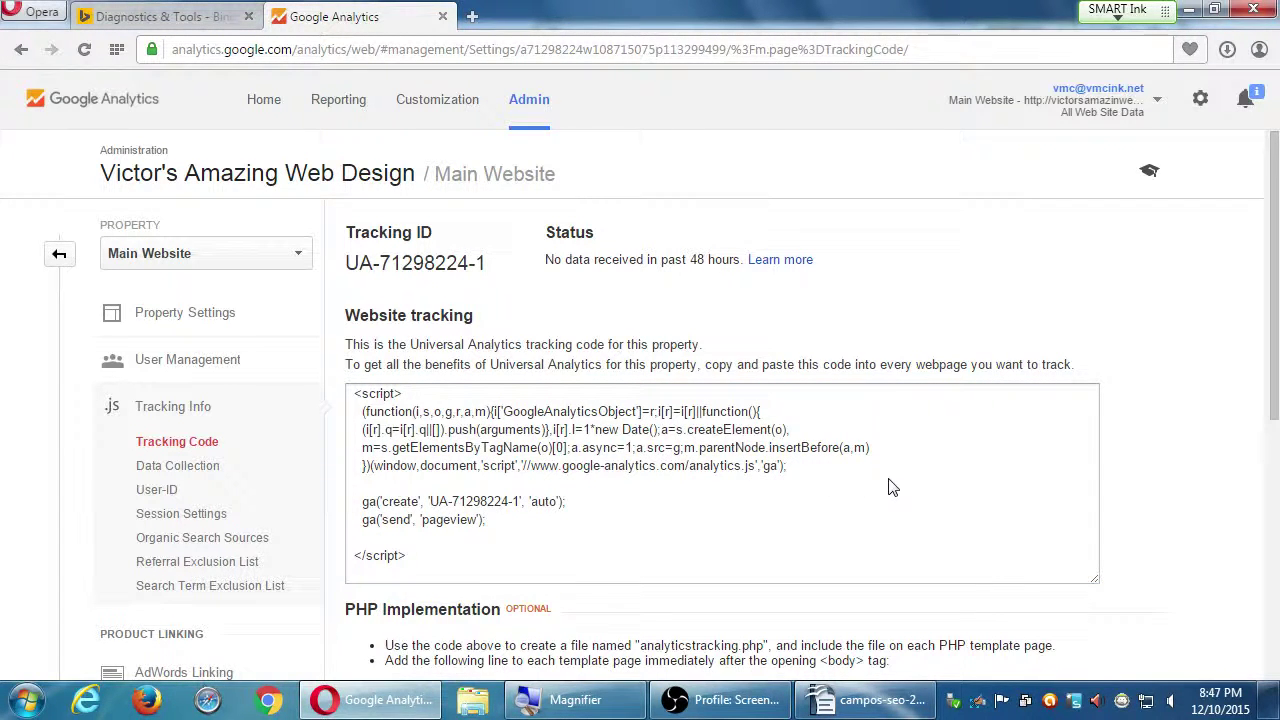
scroll(1100, 453, "down", 3)
scroll(1113, 455, "down", 3)
scroll(1113, 455, "up", 5)
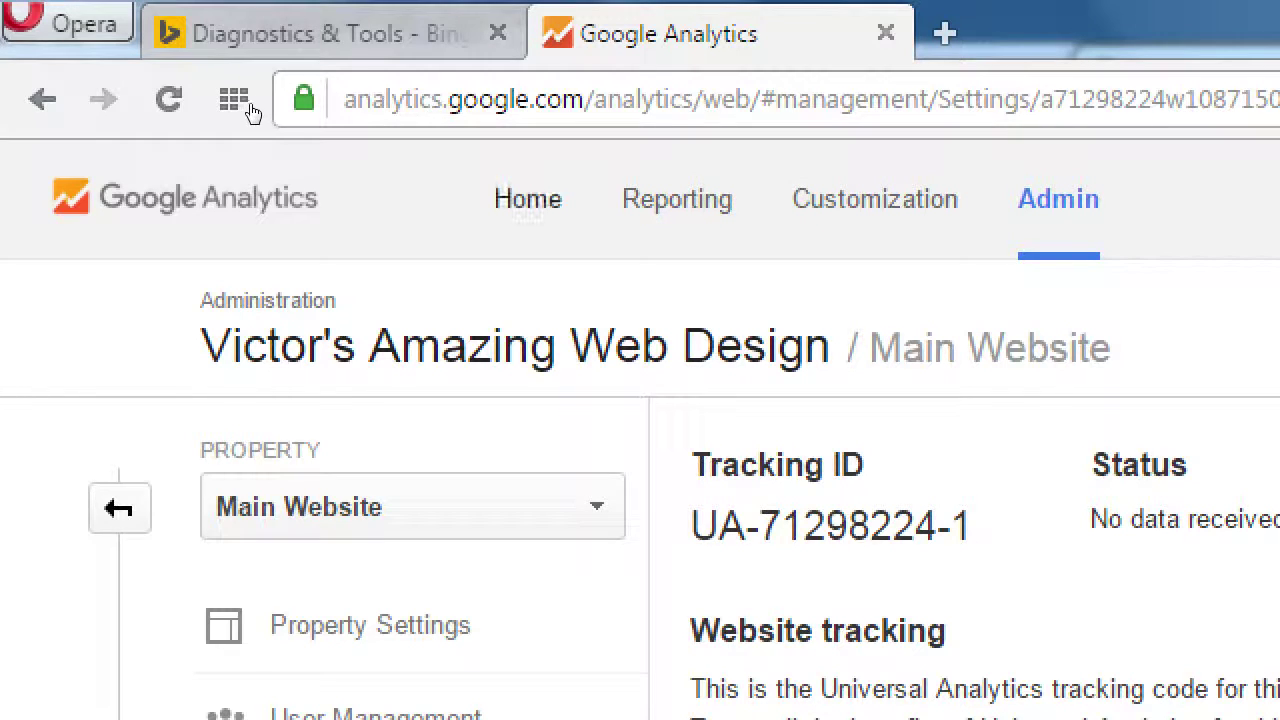
- Collapse the expanded accounts in the Home overview and view the property and view listed under Victor's Amazing Web Design
left_click(520, 210)
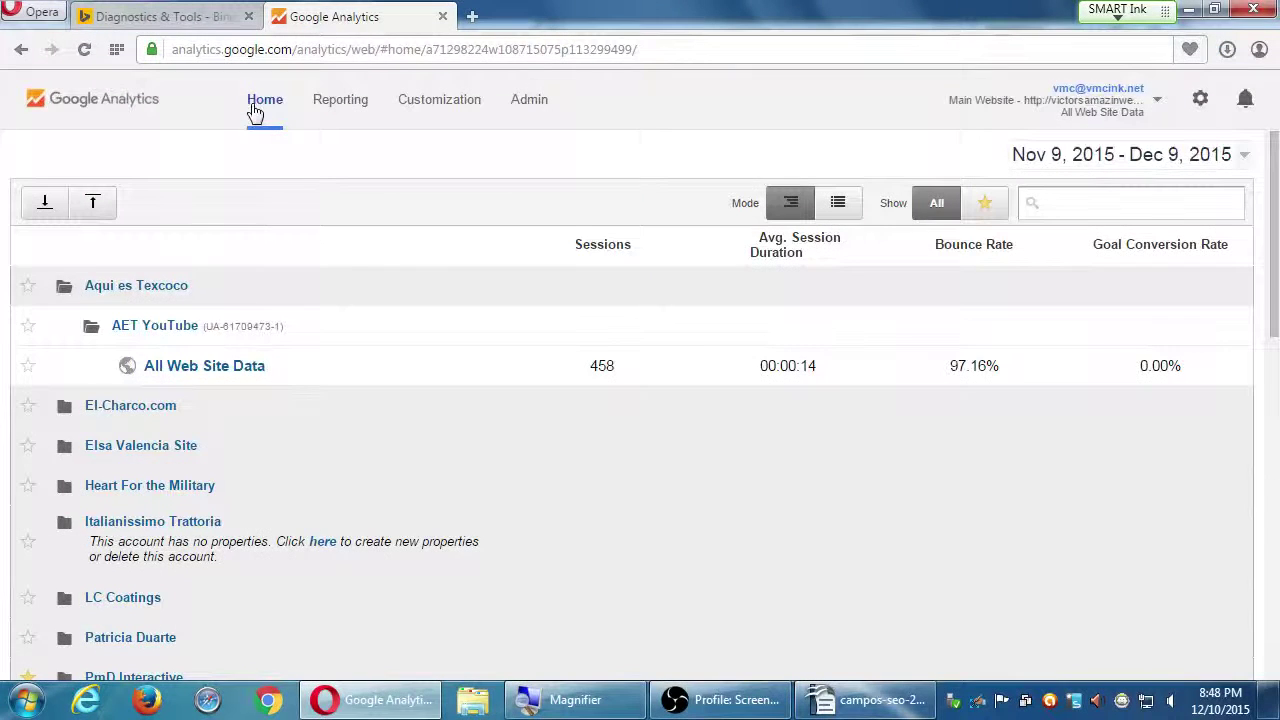
left_click(214, 287)
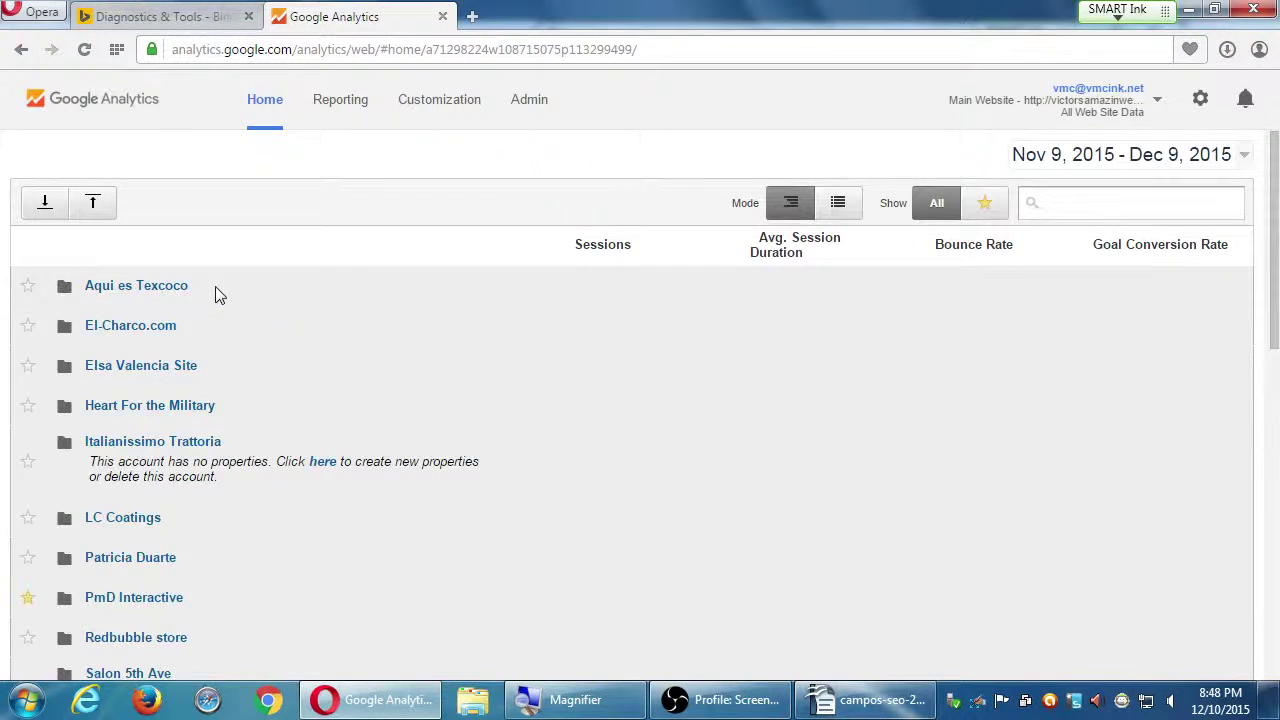
scroll(210, 294, "down", 3)
scroll(210, 294, "down", 4)
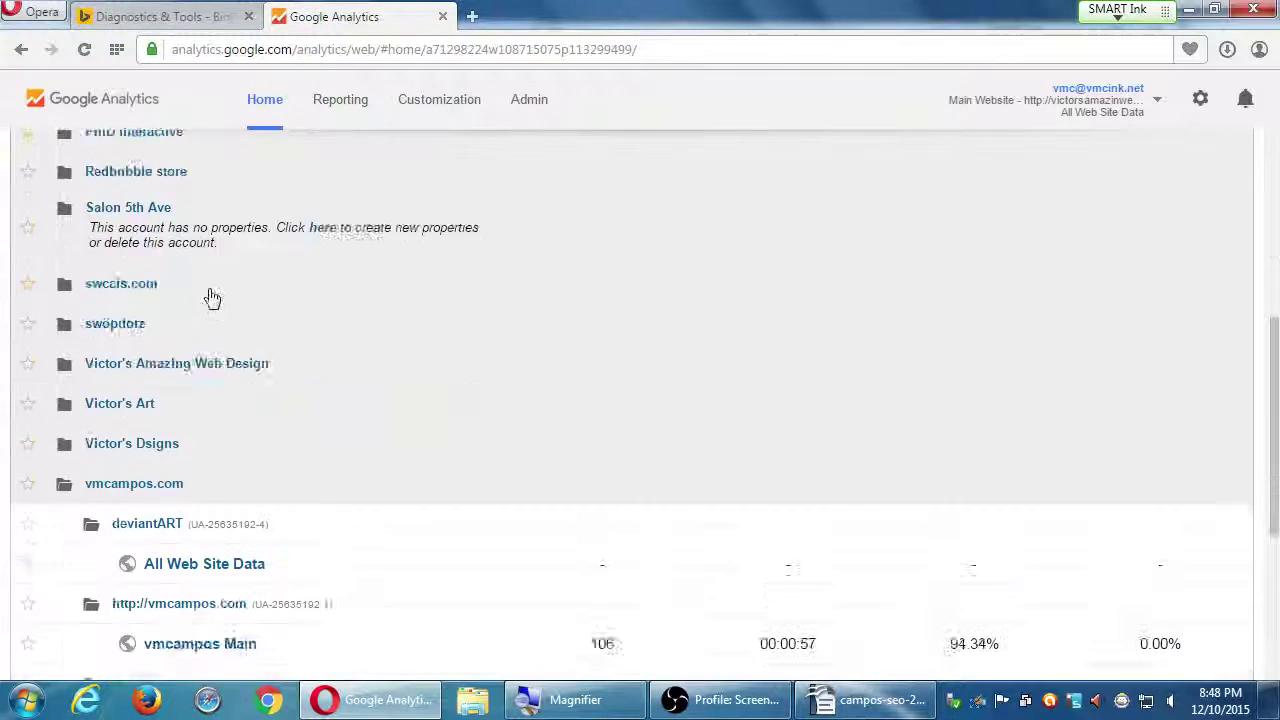
left_click(214, 267)
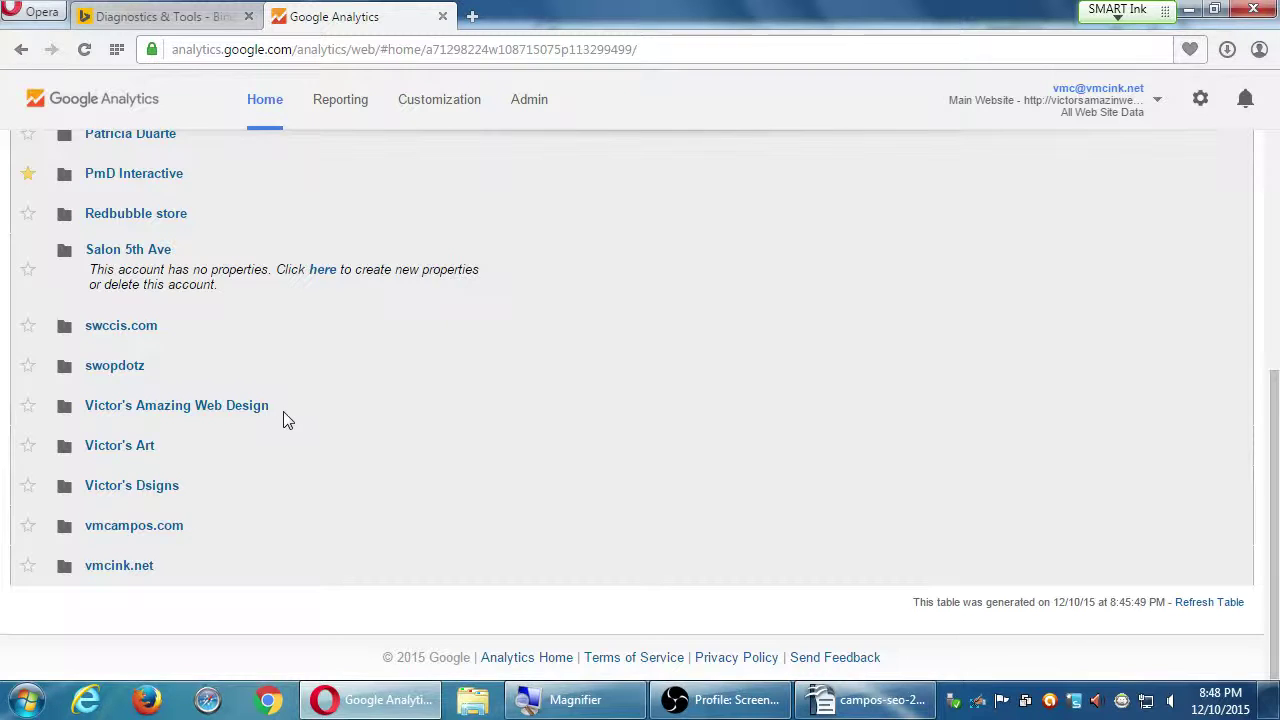
left_click(235, 408)
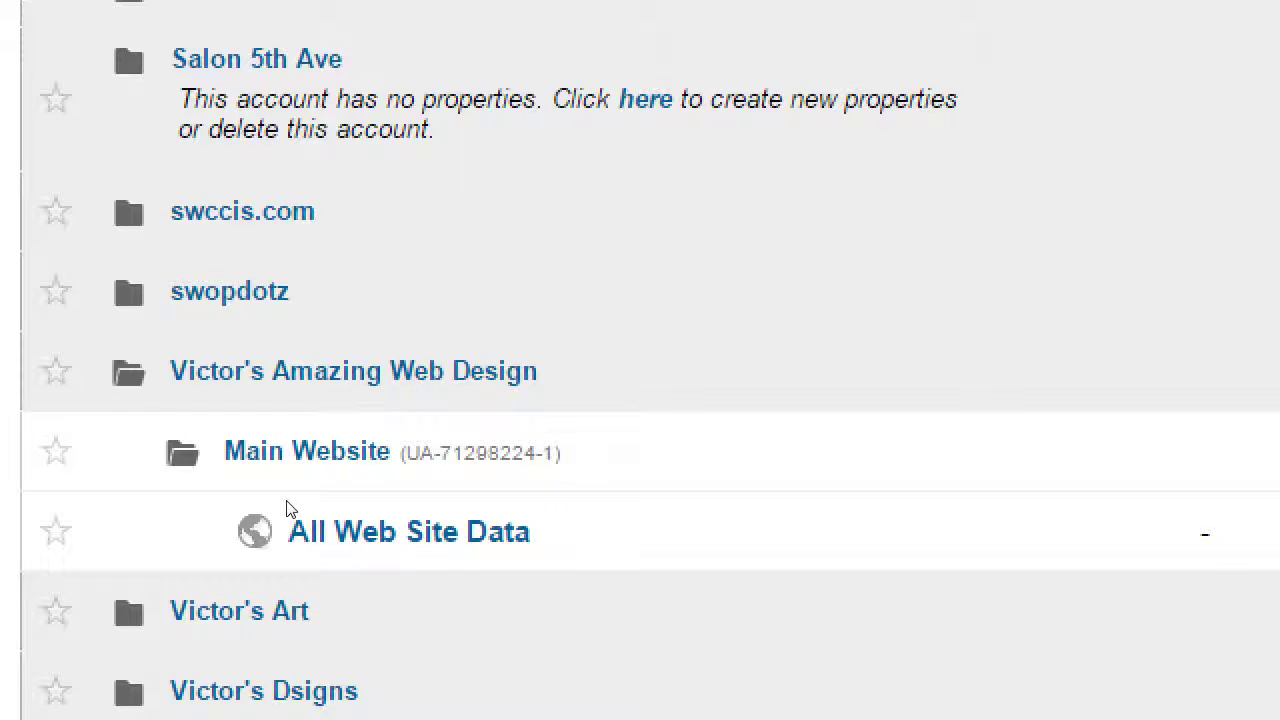
left_click(280, 409)
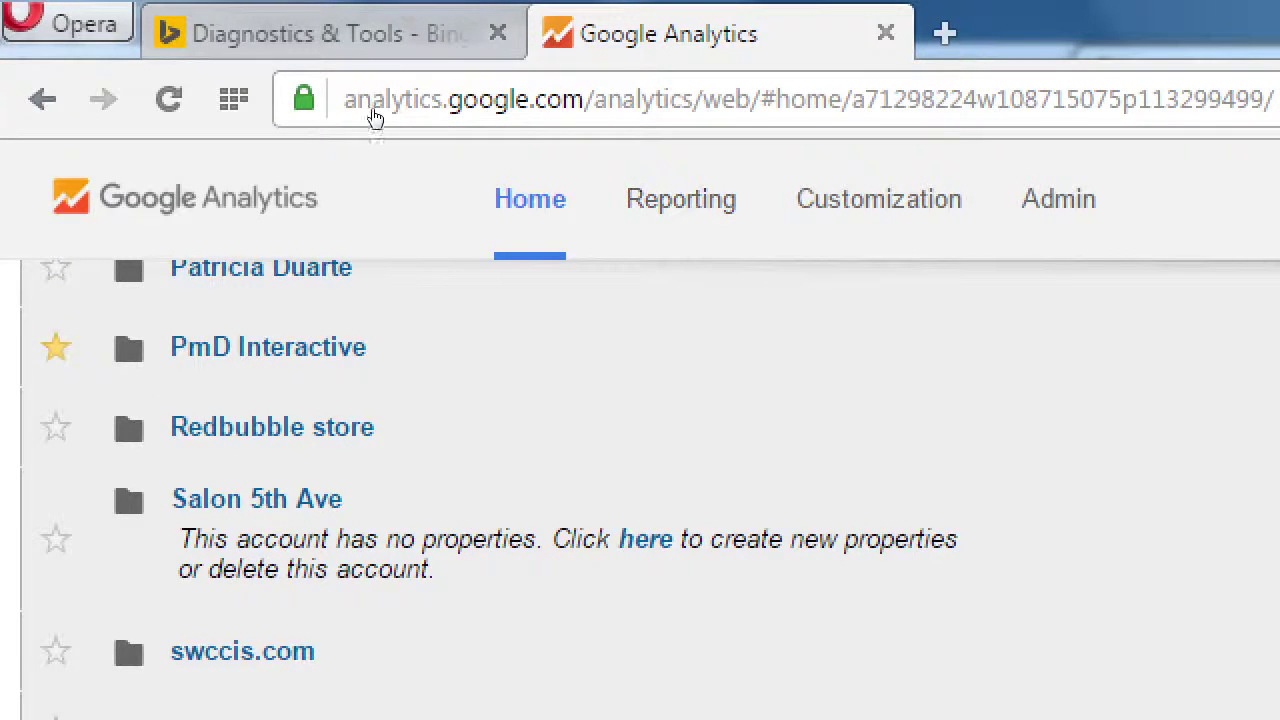
- View the account list in the administration area, and review the Account Settings of Victor's Amazing Web Design, including its data sharing options
left_click(528, 106)
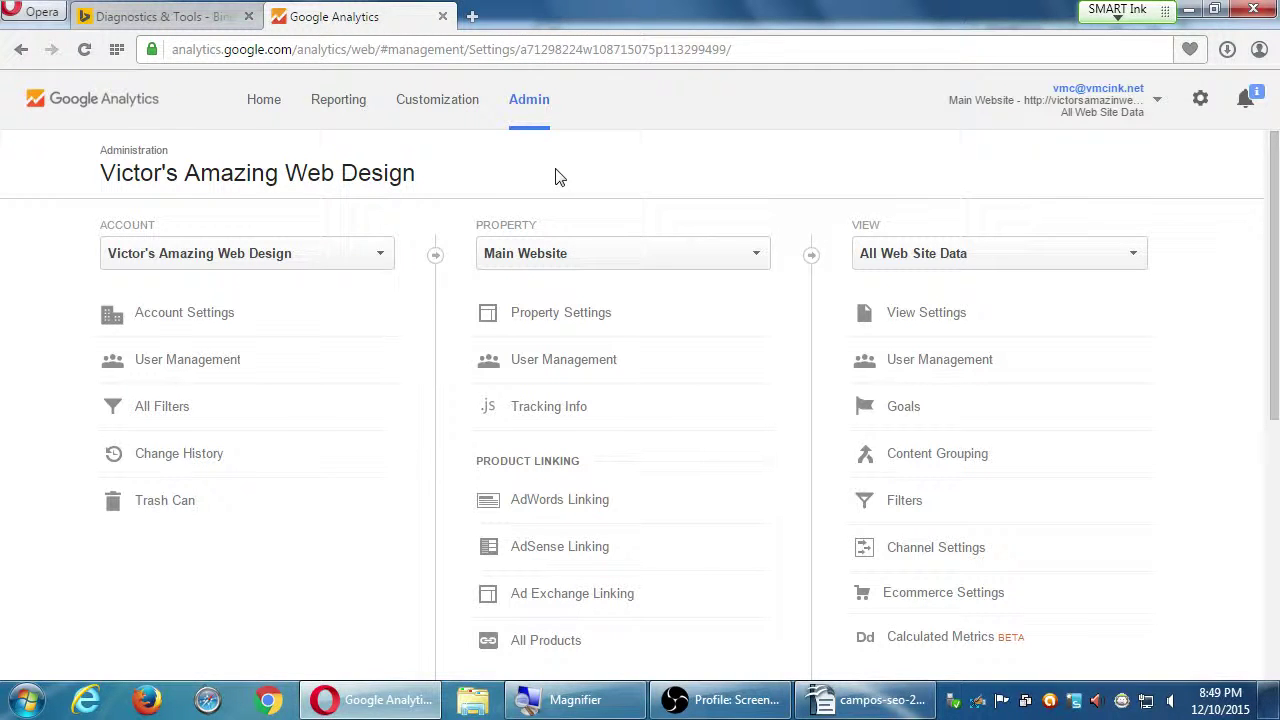
key("super+plus")
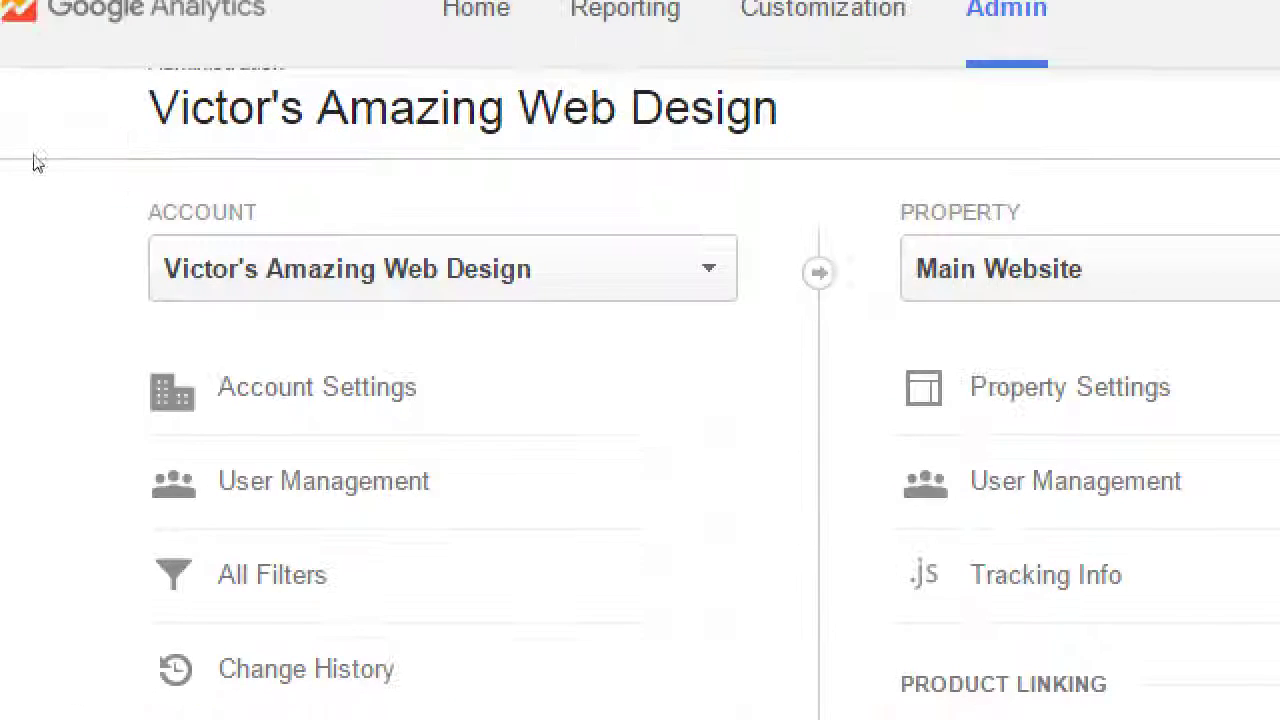
left_click(192, 245)
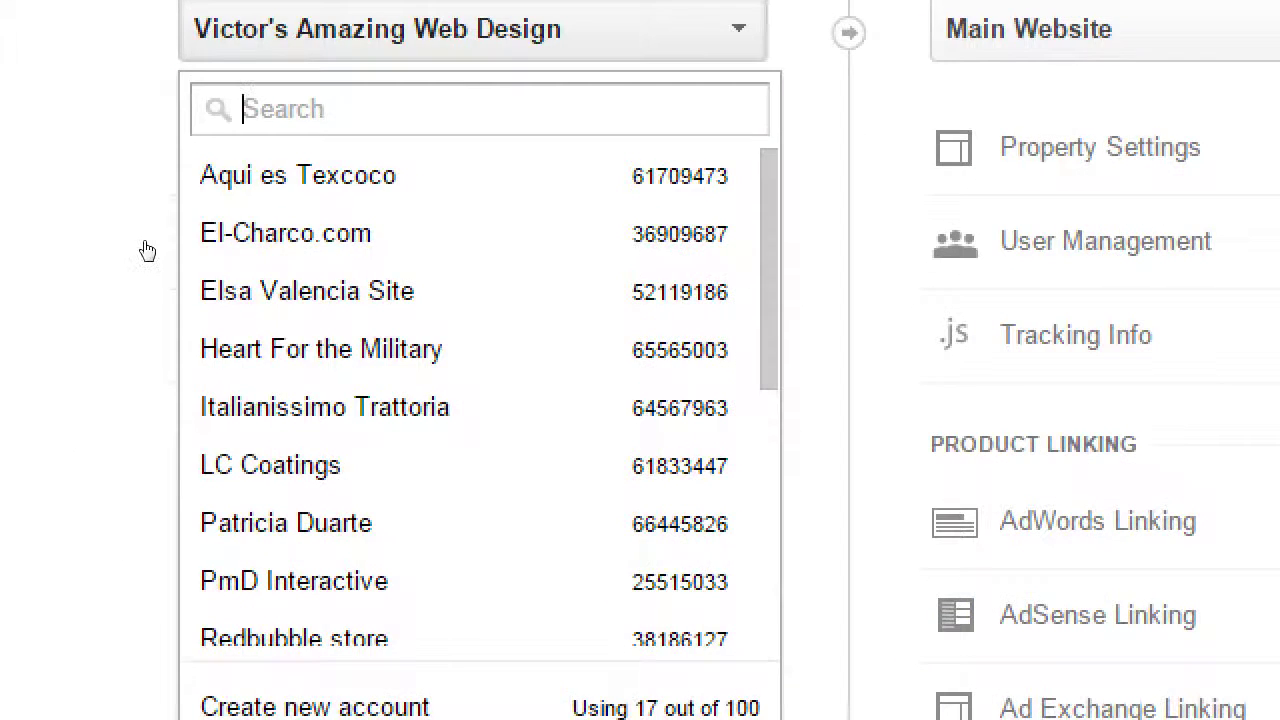
left_click(148, 250)
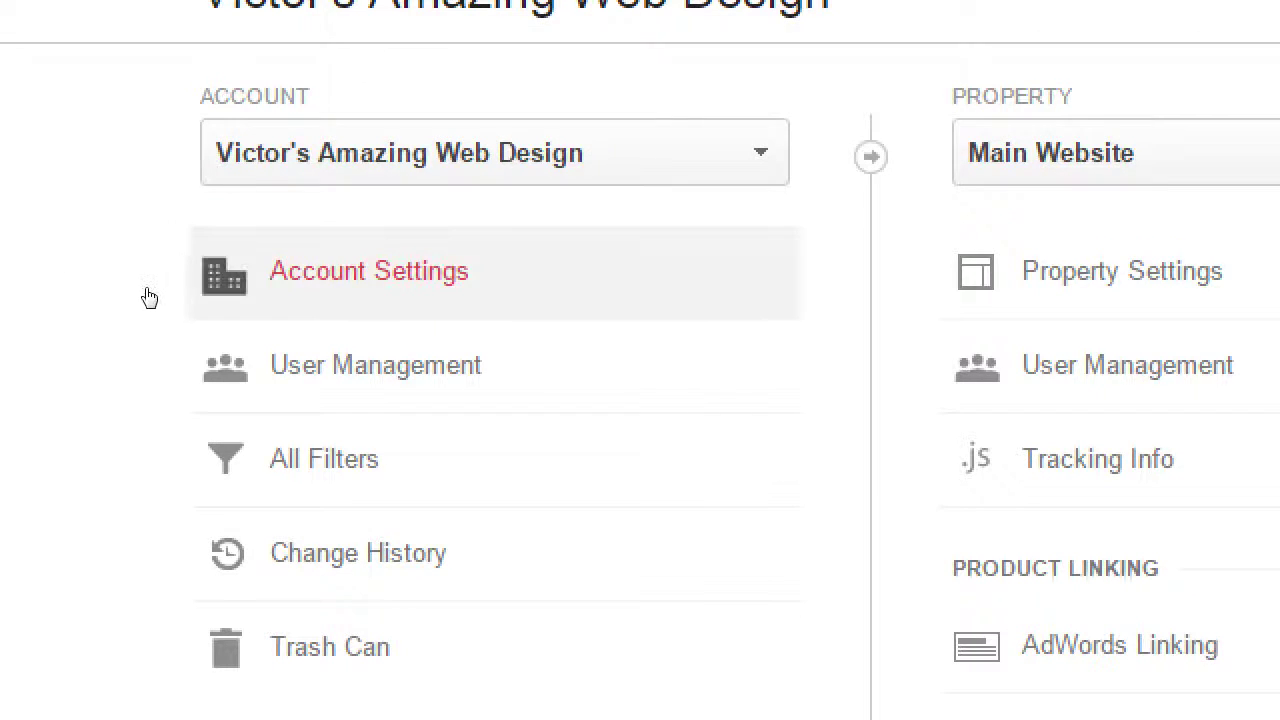
left_click(150, 297)
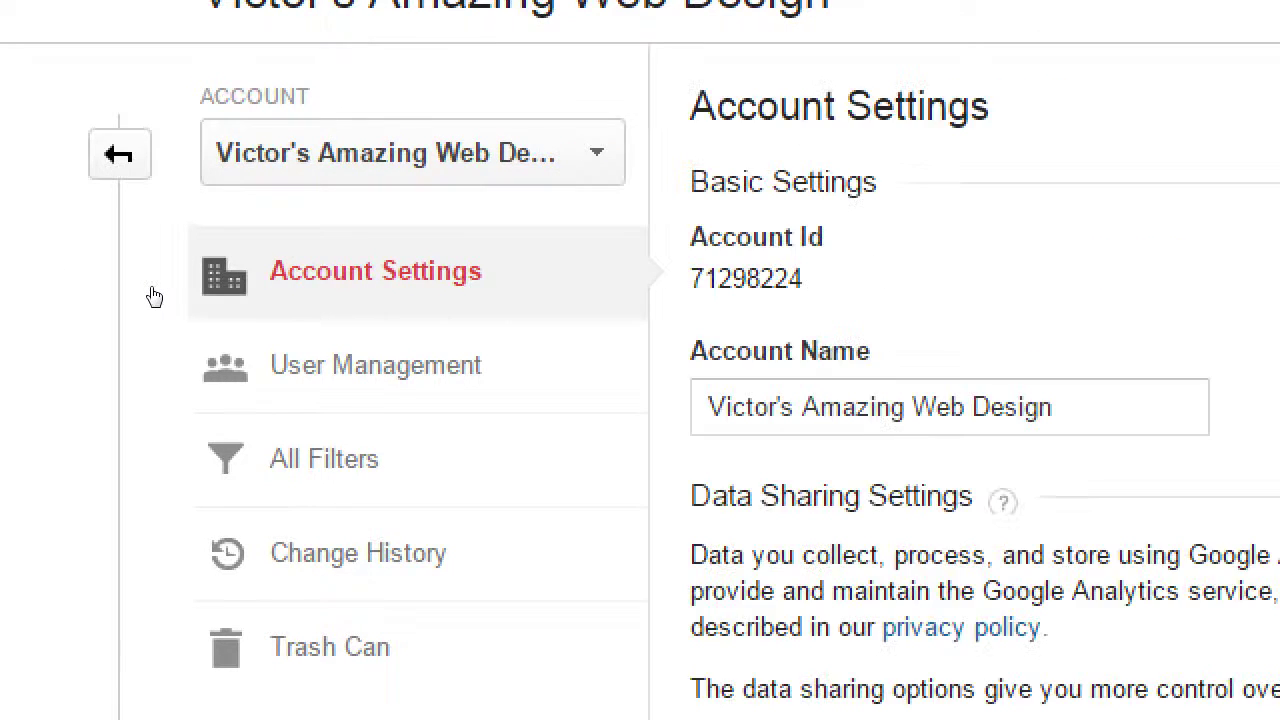
key("super+minus")
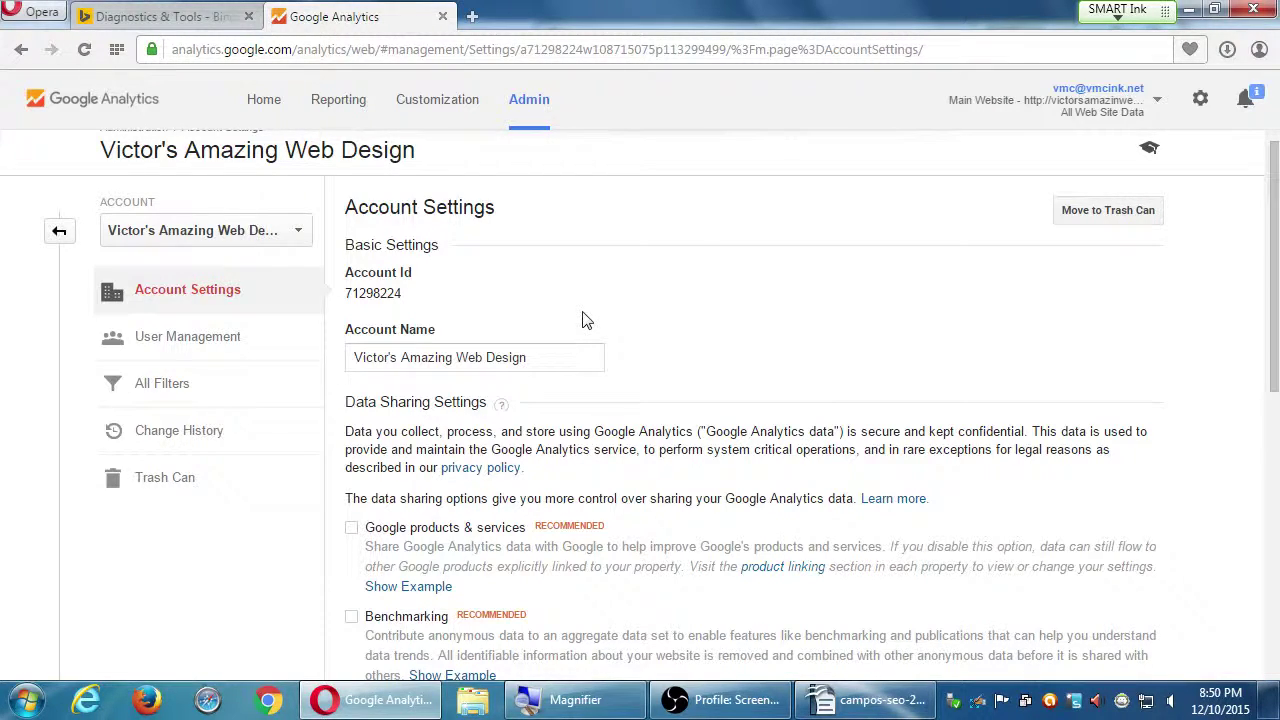
scroll(612, 345, "down", 5)
scroll(617, 353, "up", 5)
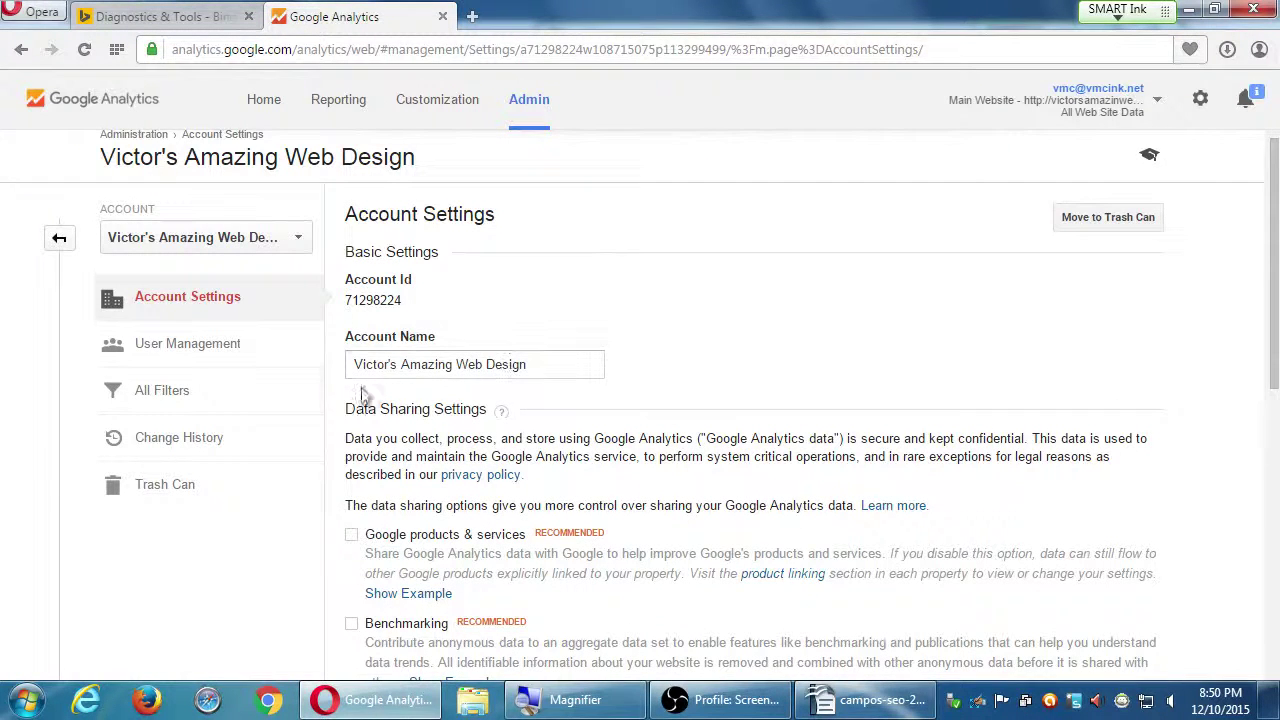
- Check the account's User Management permissions against its Account Settings and return to the administration overview
left_click(231, 360)
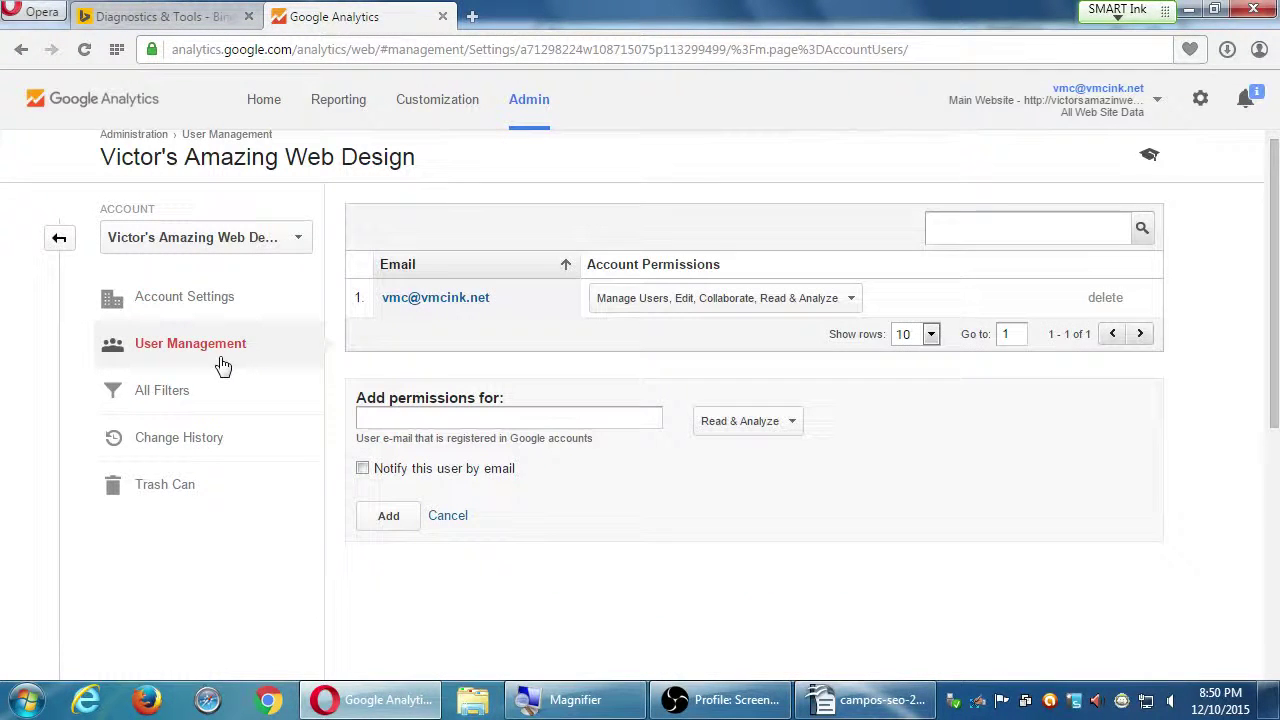
left_click(228, 308)
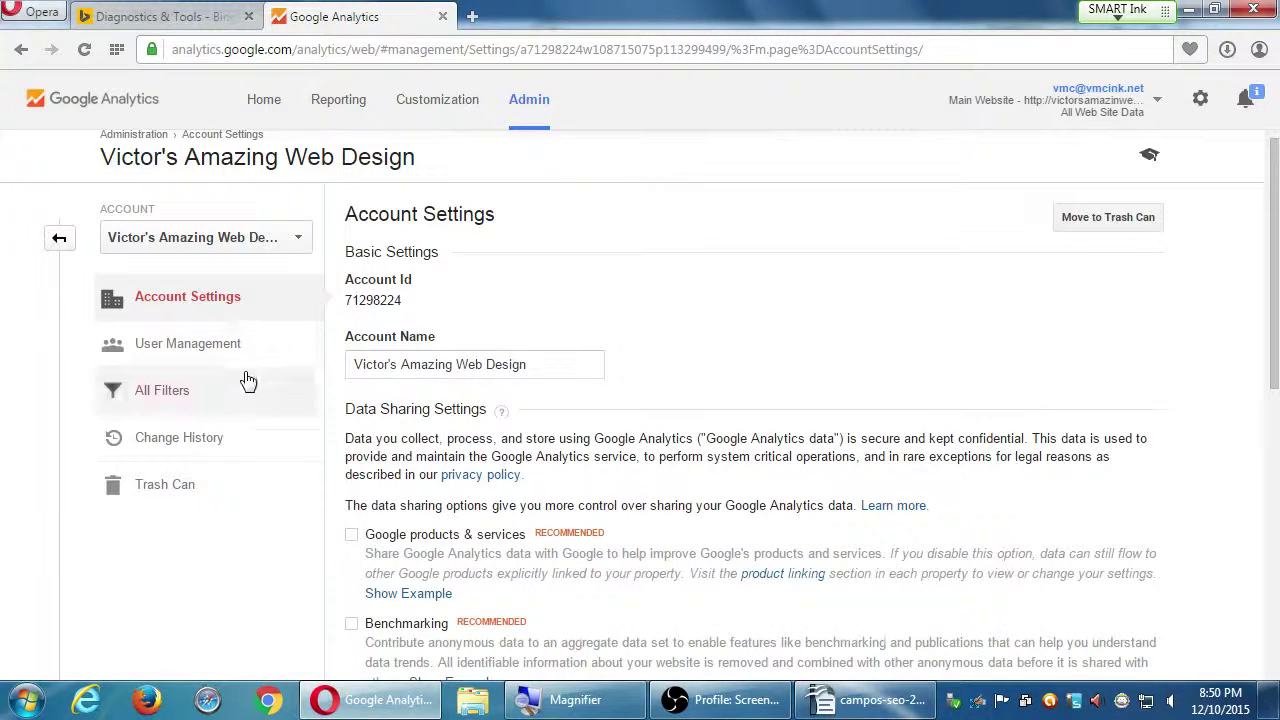
left_click(243, 355)
left_click(245, 297)
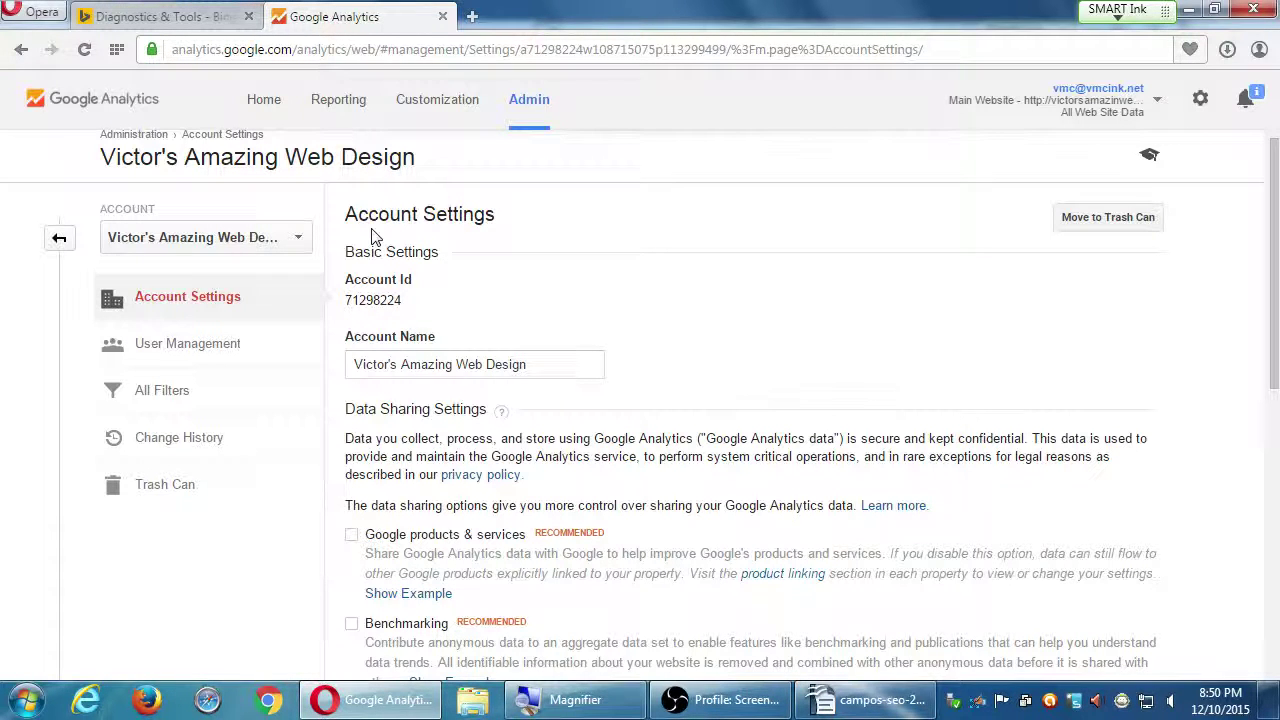
left_click(59, 240)
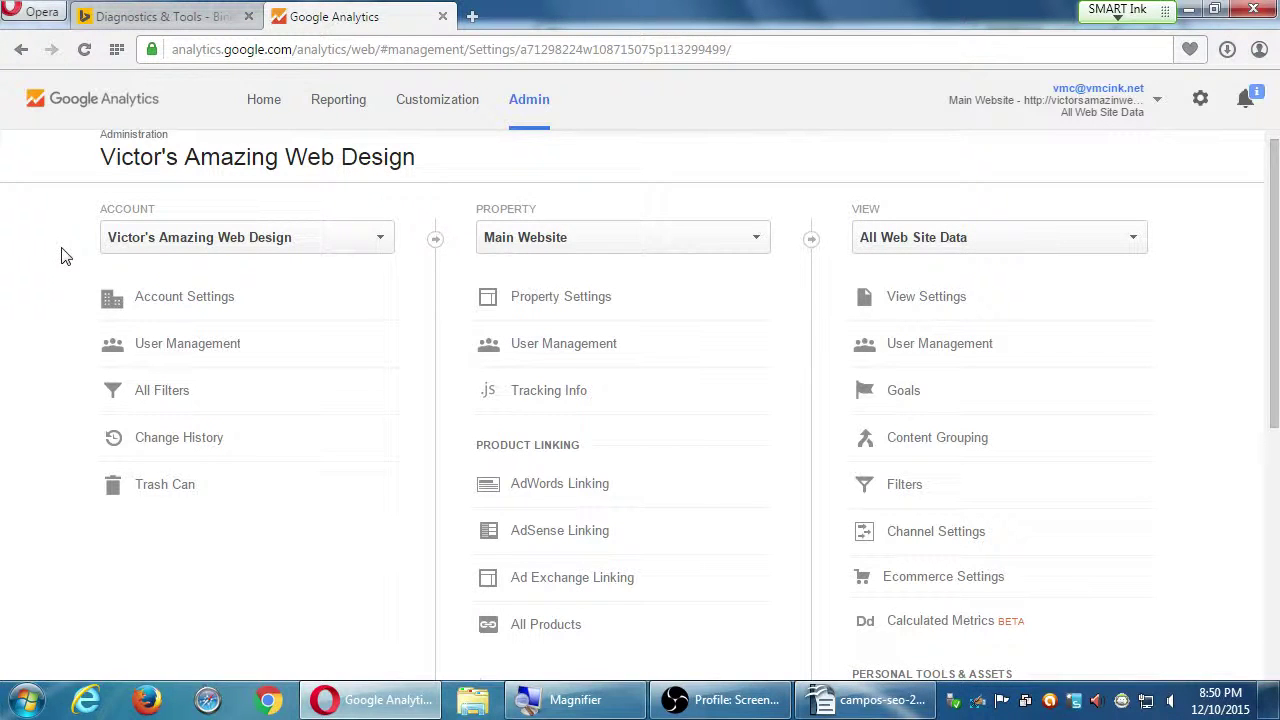
left_click(190, 305)
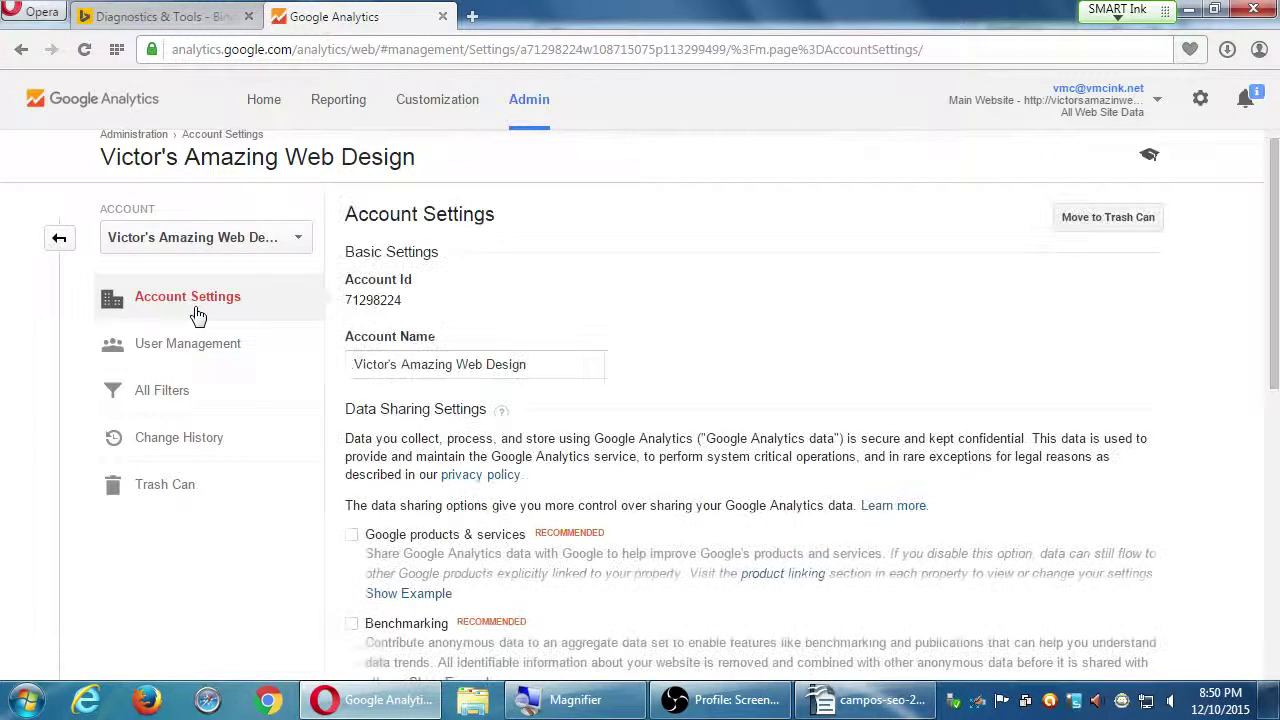
left_click(59, 240)
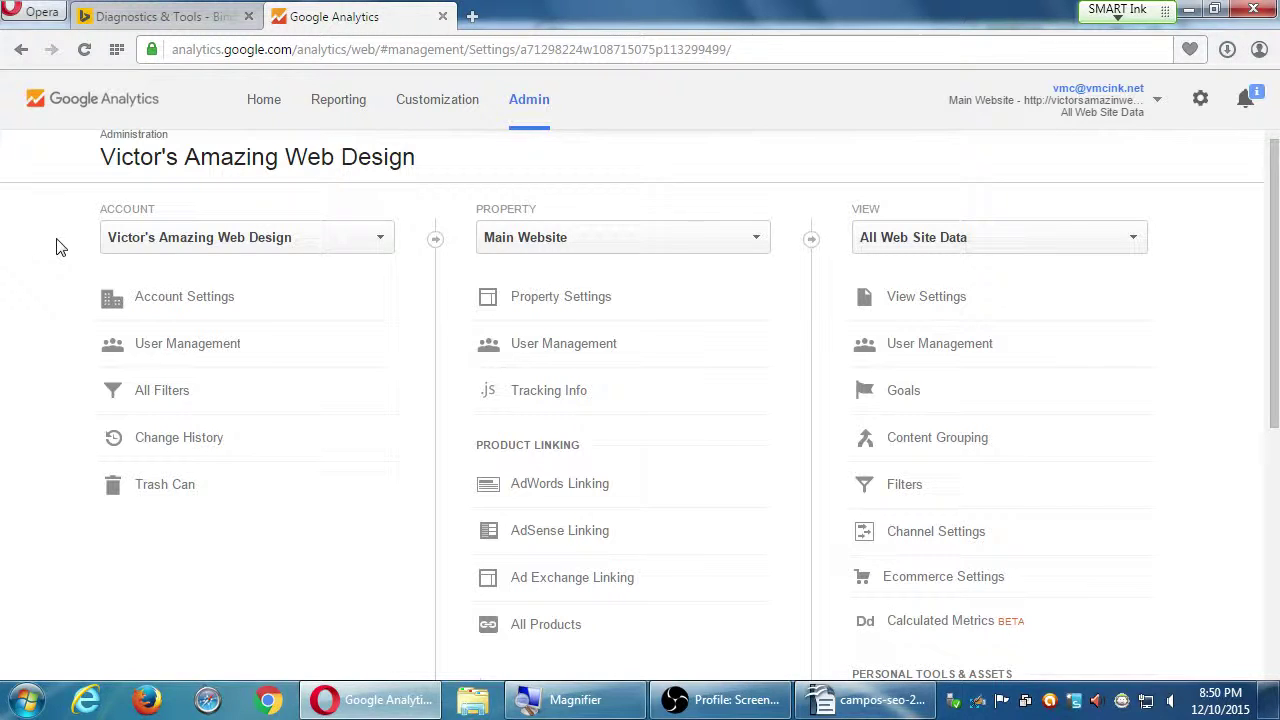
- View the available choices for account, property and view in the administration overview without changing any of them
left_click(128, 243)
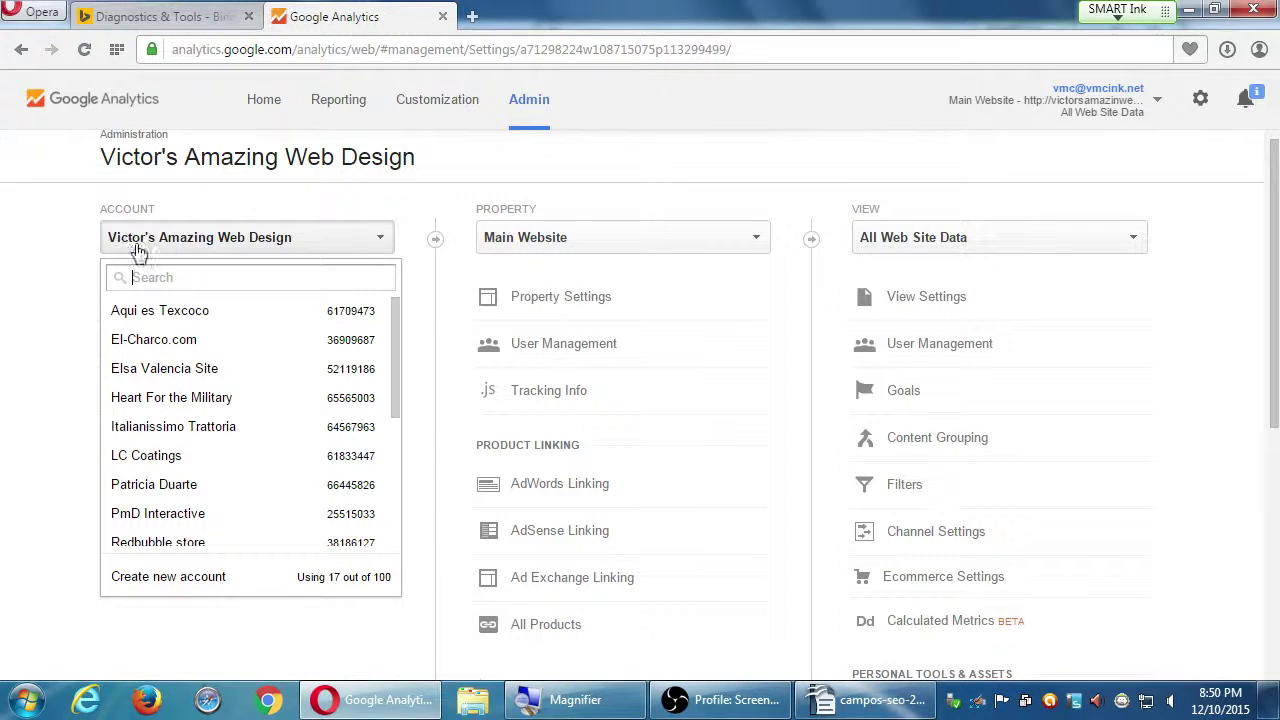
left_click(448, 208)
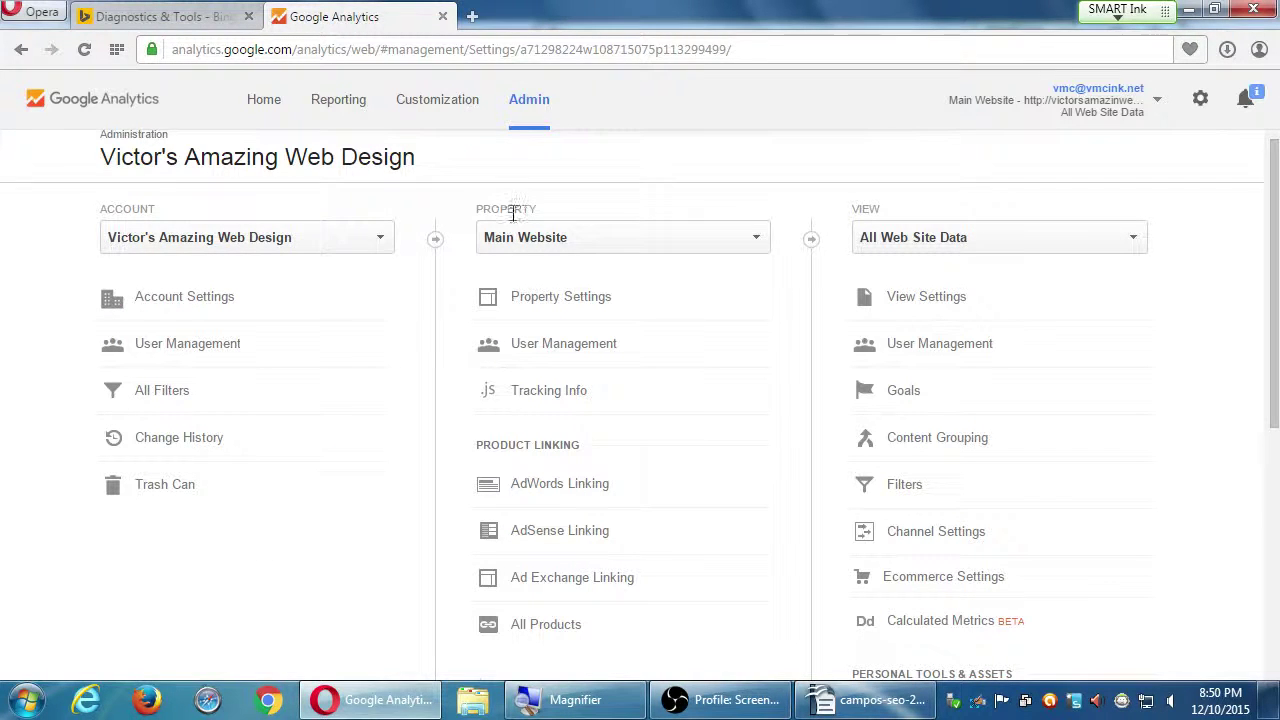
left_click(552, 239)
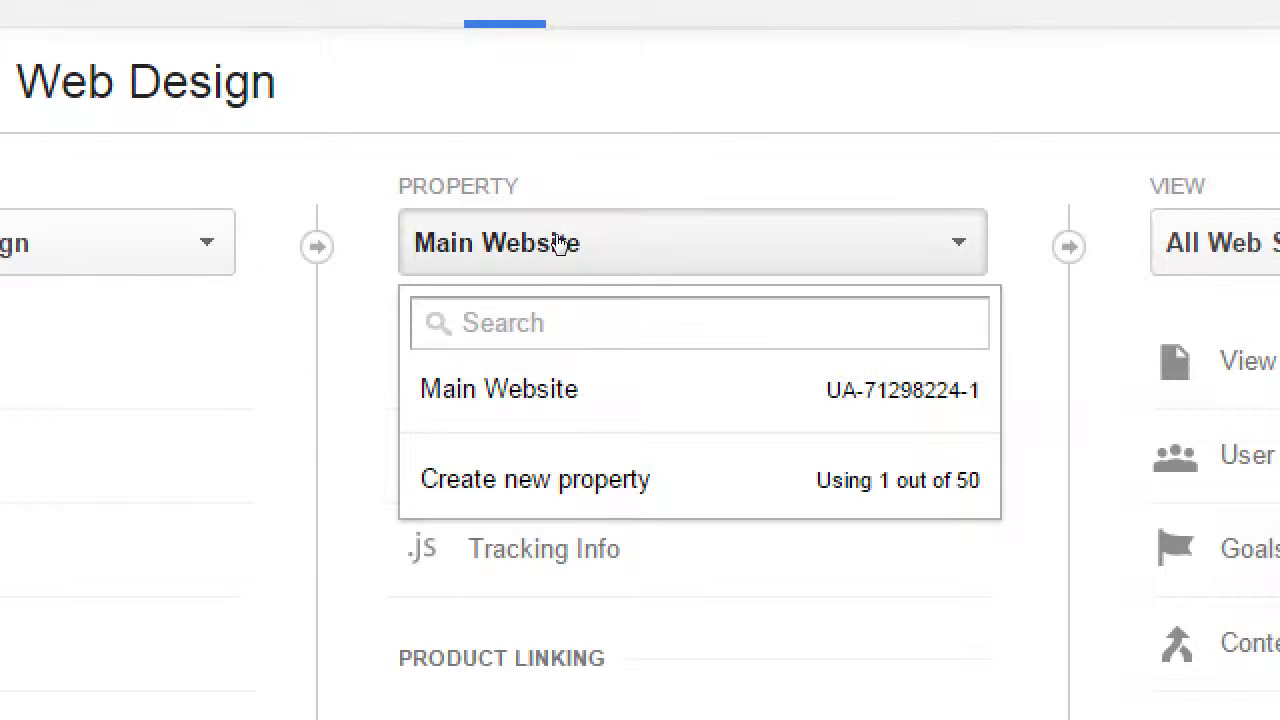
left_click(563, 177)
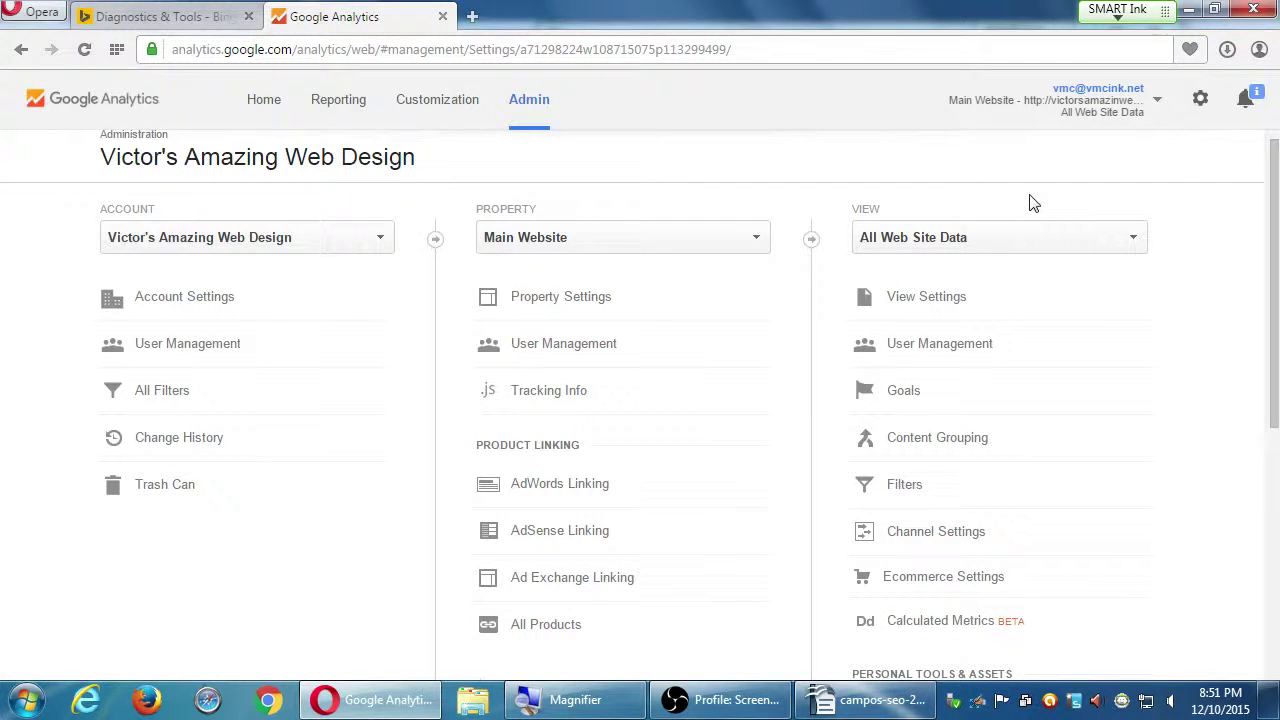
left_click(980, 252)
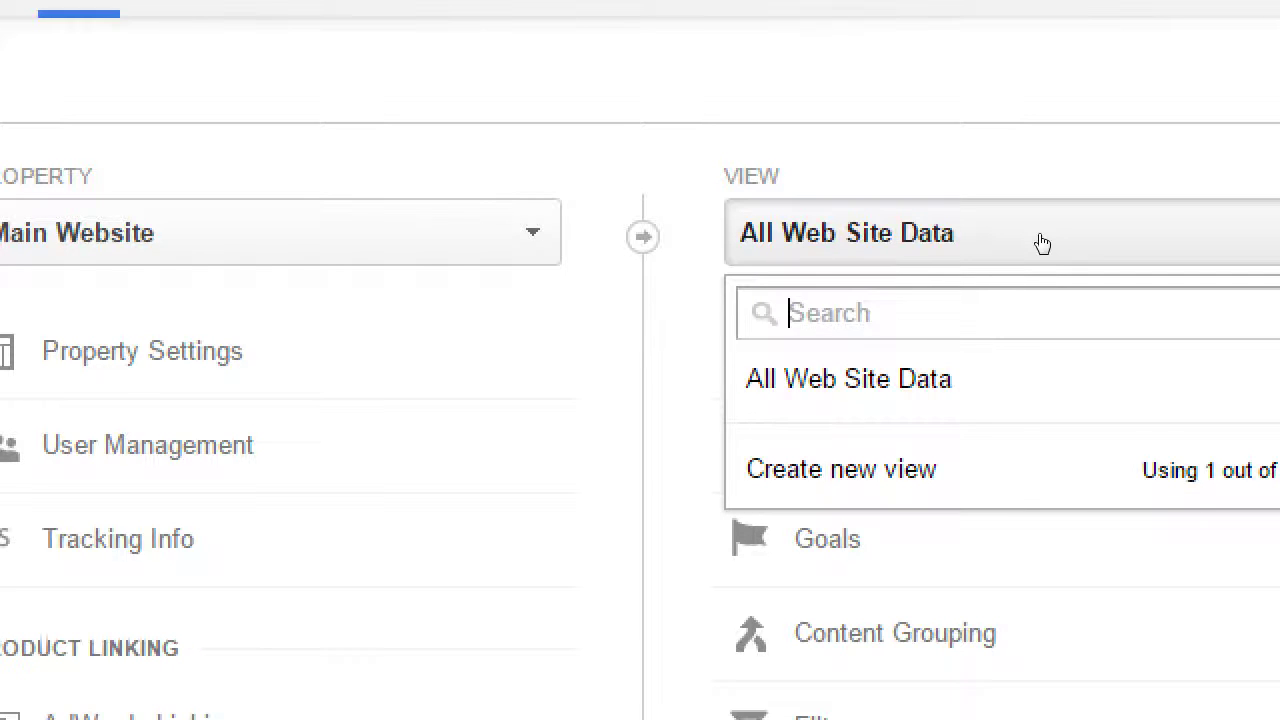
left_click(1046, 199)
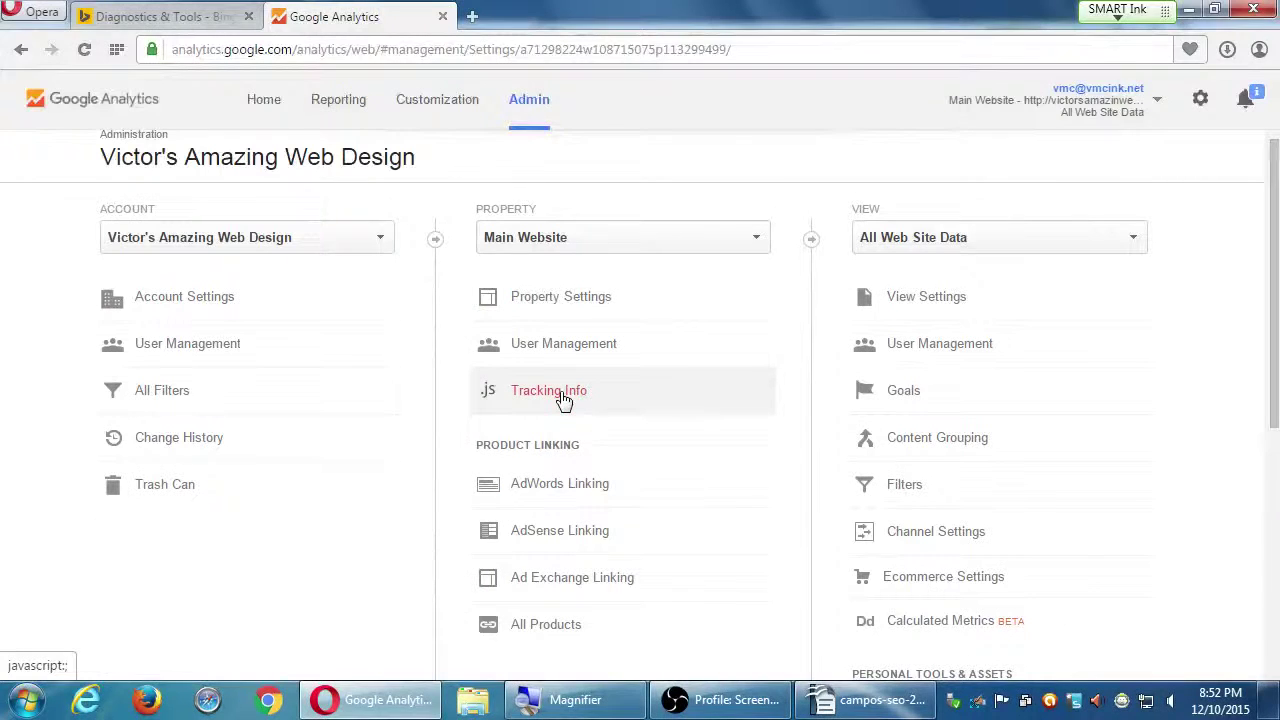
- Reopen the Main Website property's Tracking Code page and review it down to the Google Tag Manager section
left_click(468, 399)
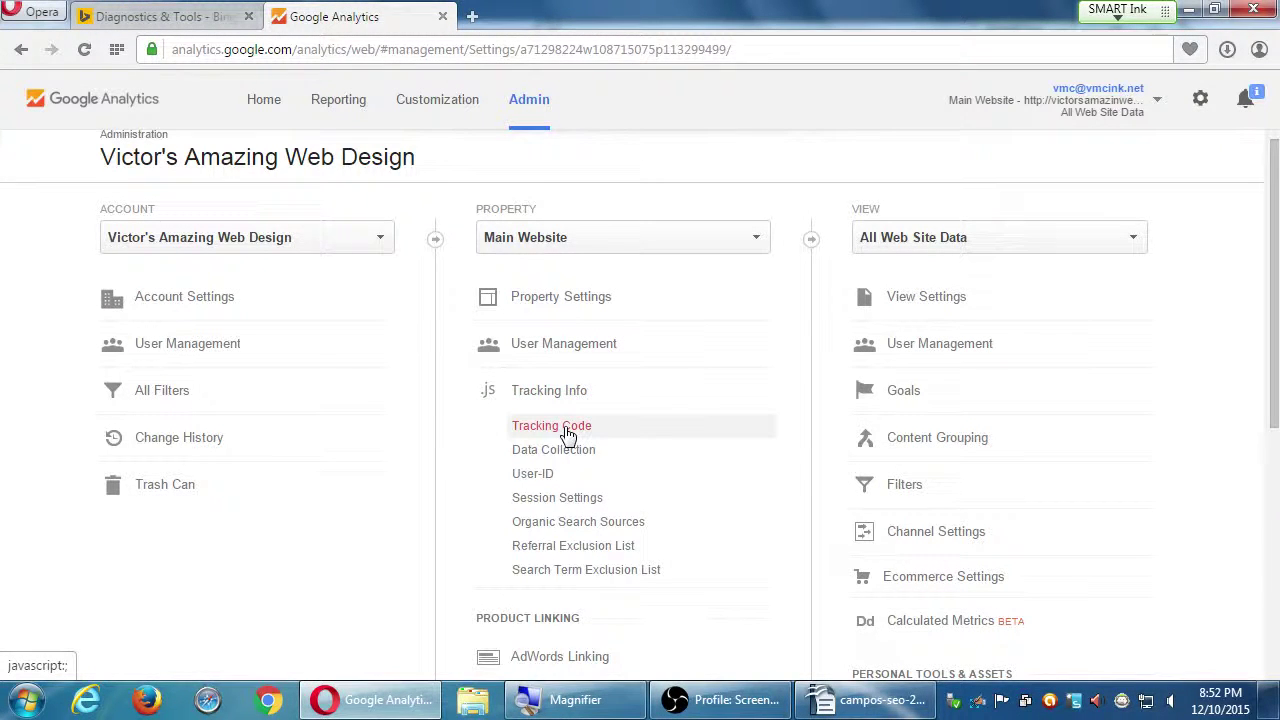
left_click(567, 431)
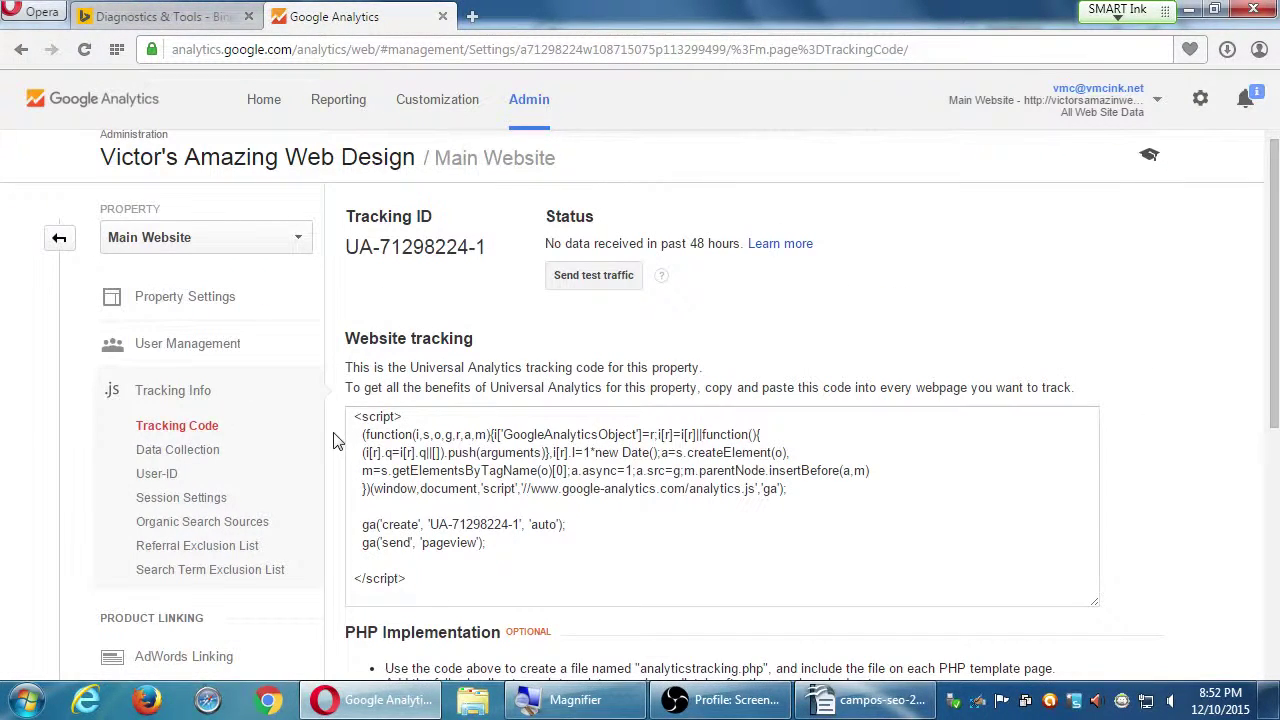
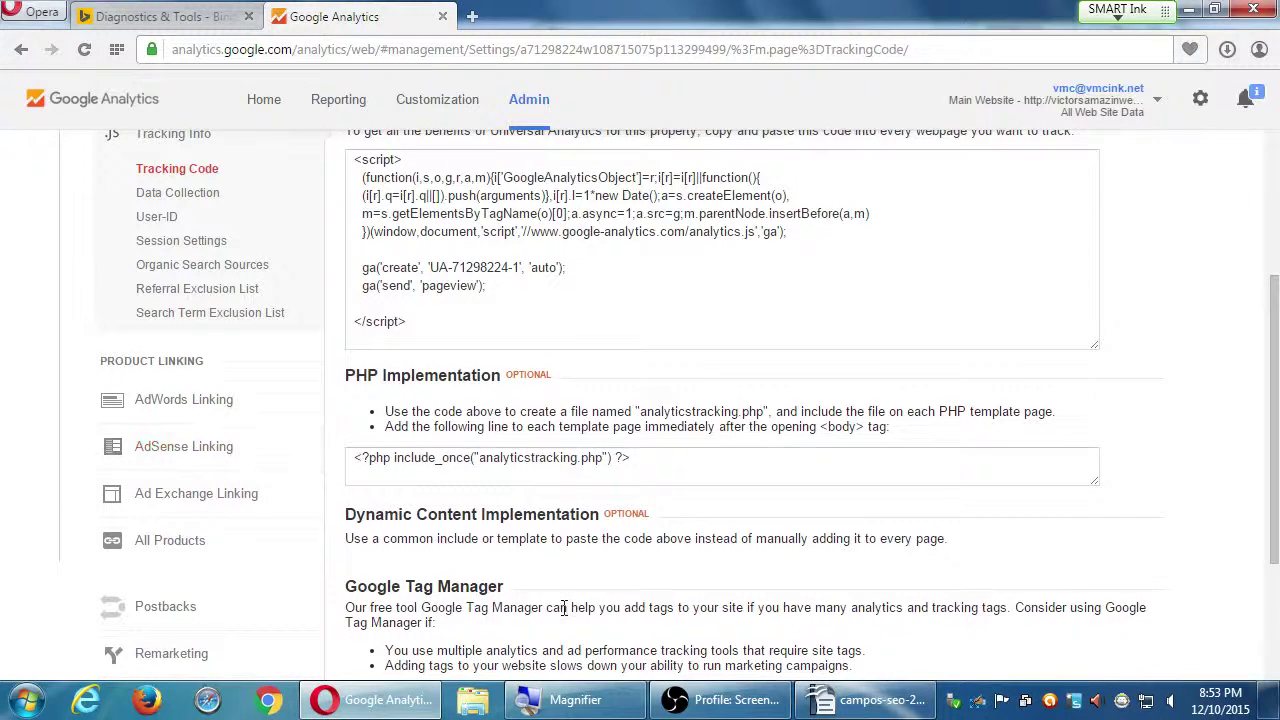
scroll(290, 574, "down", 3)
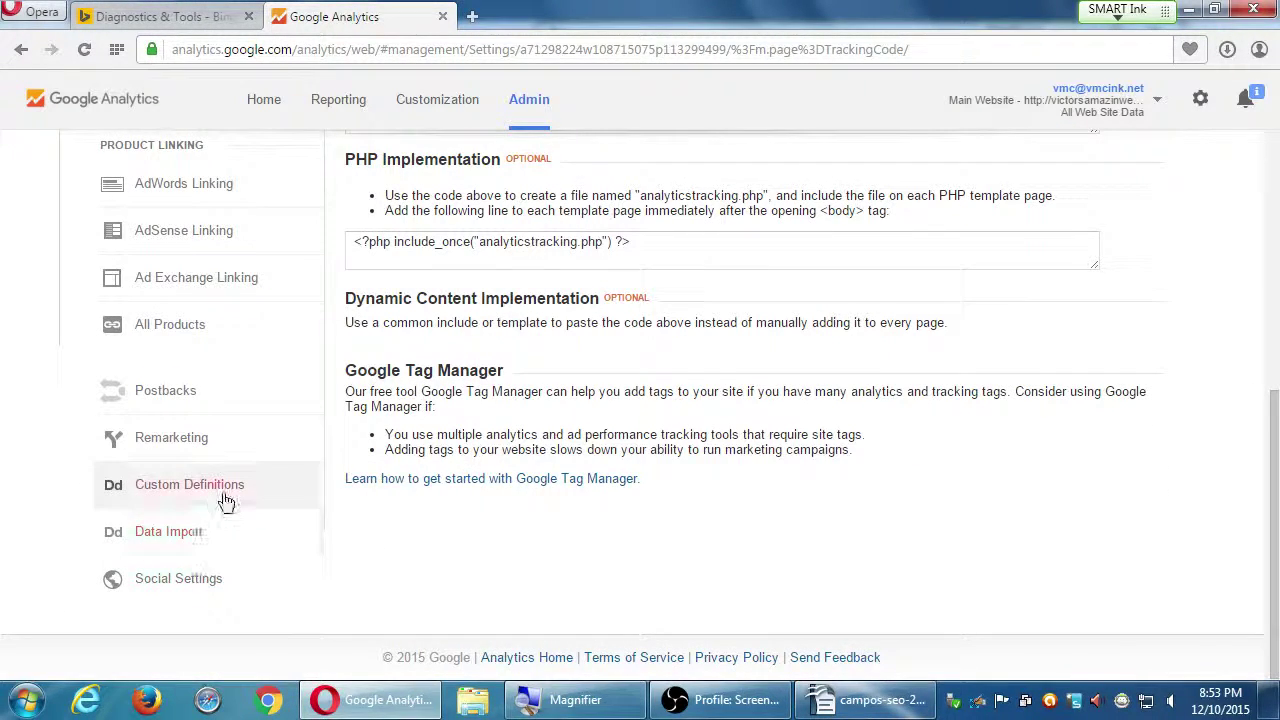
scroll(222, 500, "up", 5)
scroll(166, 403, "up", 1)
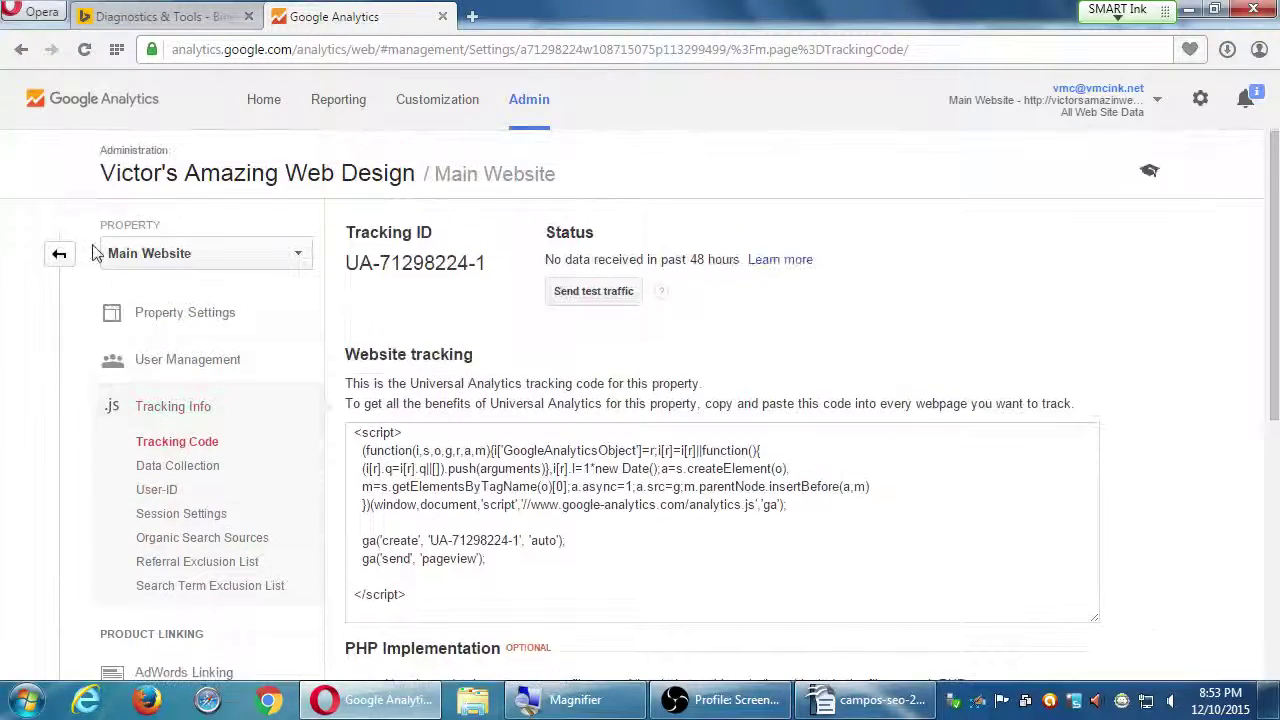
- Return to the administration overview and review the options available for the All Web Site Data view
left_click(57, 251)
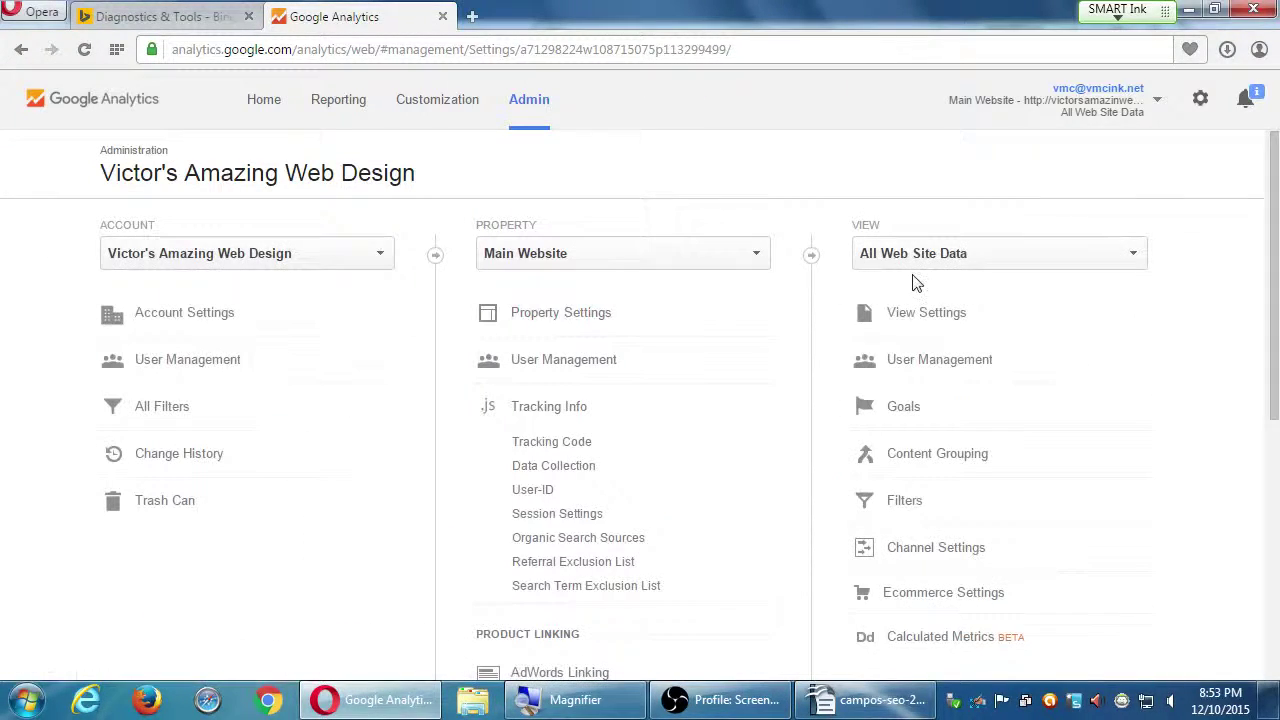
scroll(1080, 492, "down", 5)
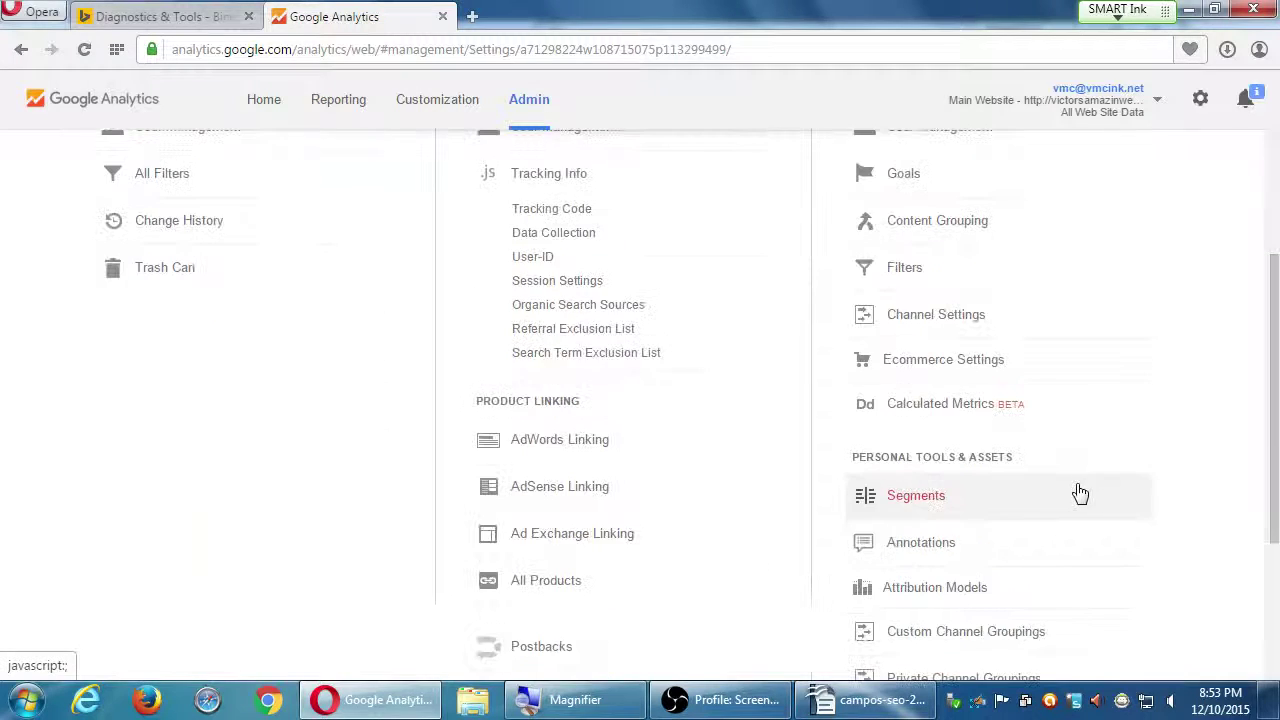
scroll(1083, 493, "up", 2)
scroll(1083, 492, "up", 3)
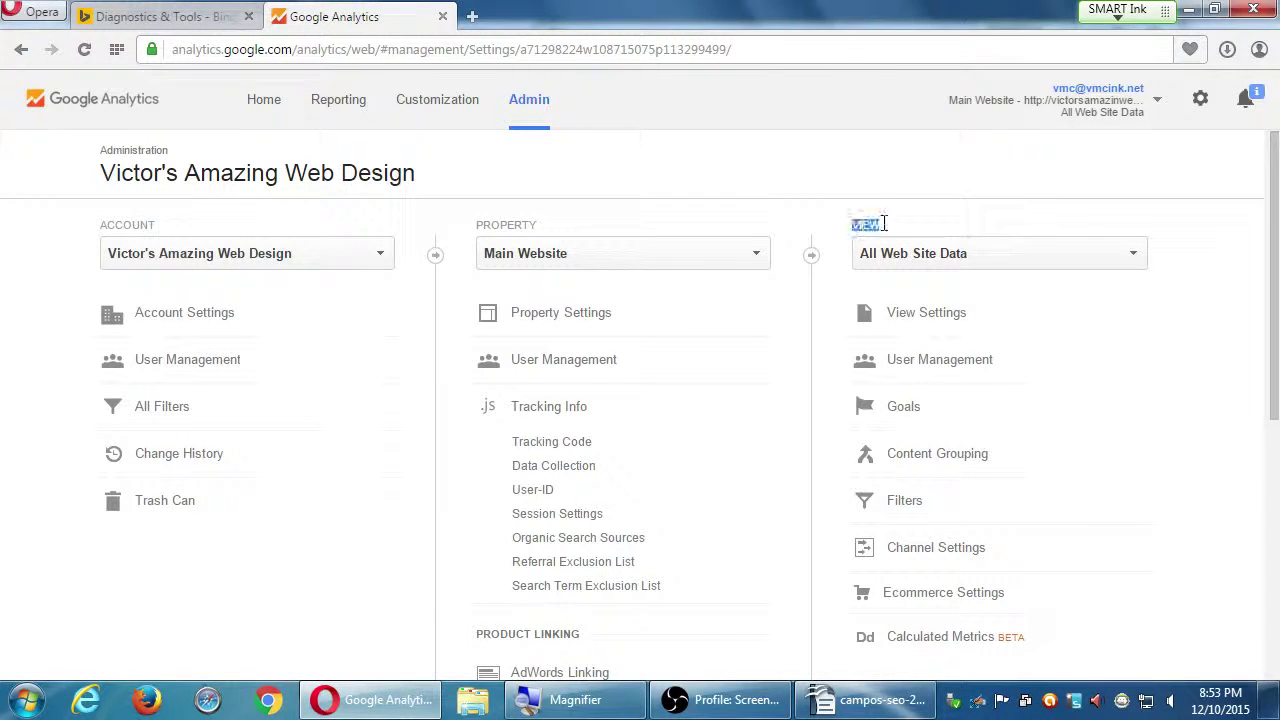
- Start a new goal in the All Web Site Data view using the Custom setup and proceed to its description
left_click(897, 424)
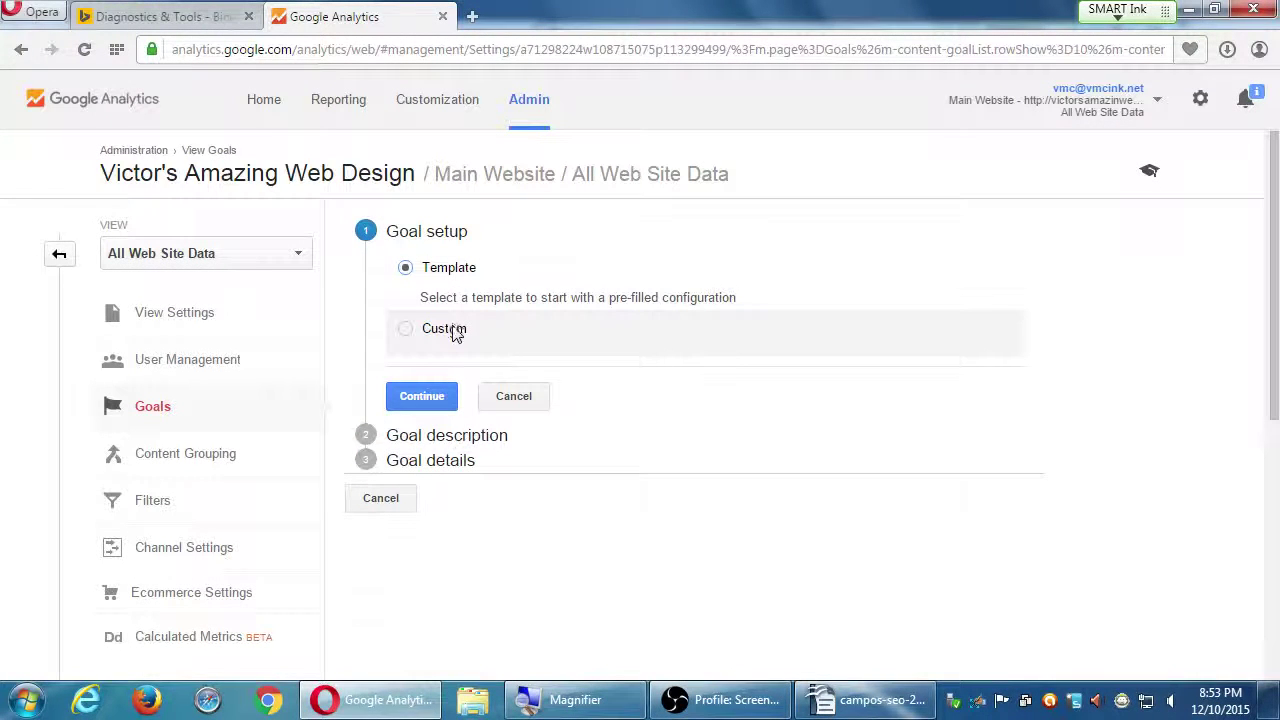
left_click(450, 336)
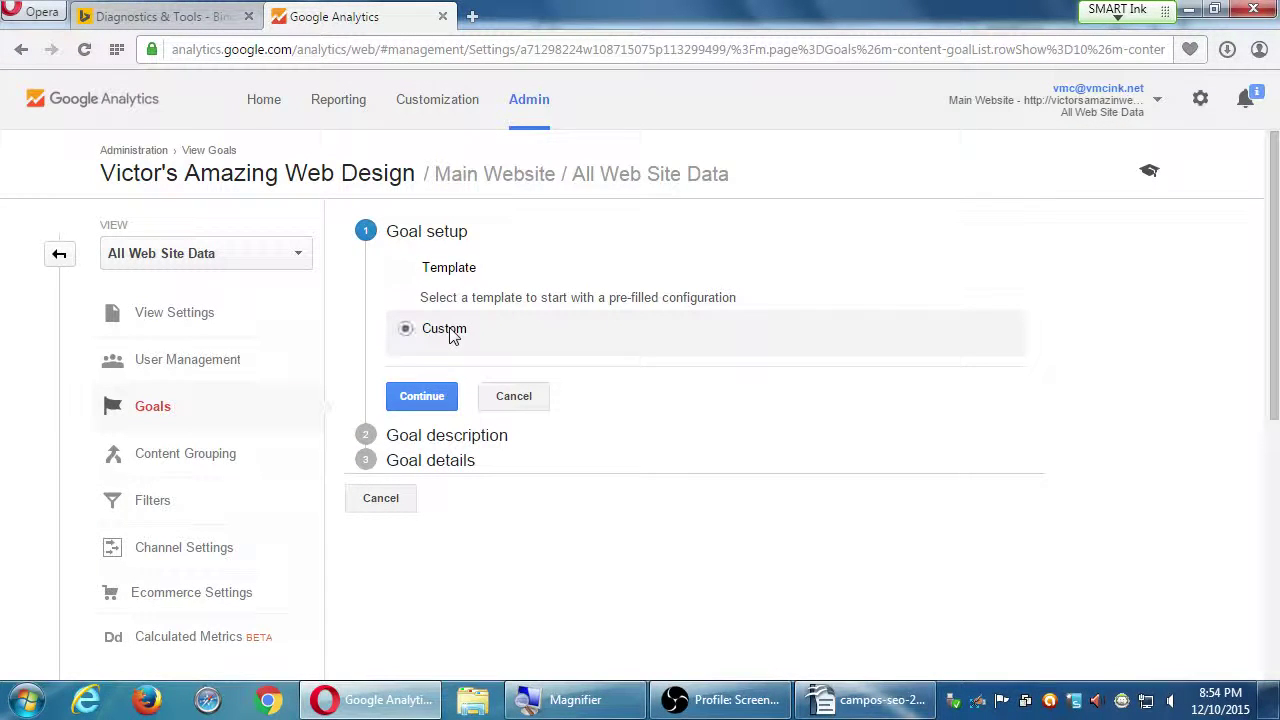
left_click(434, 396)
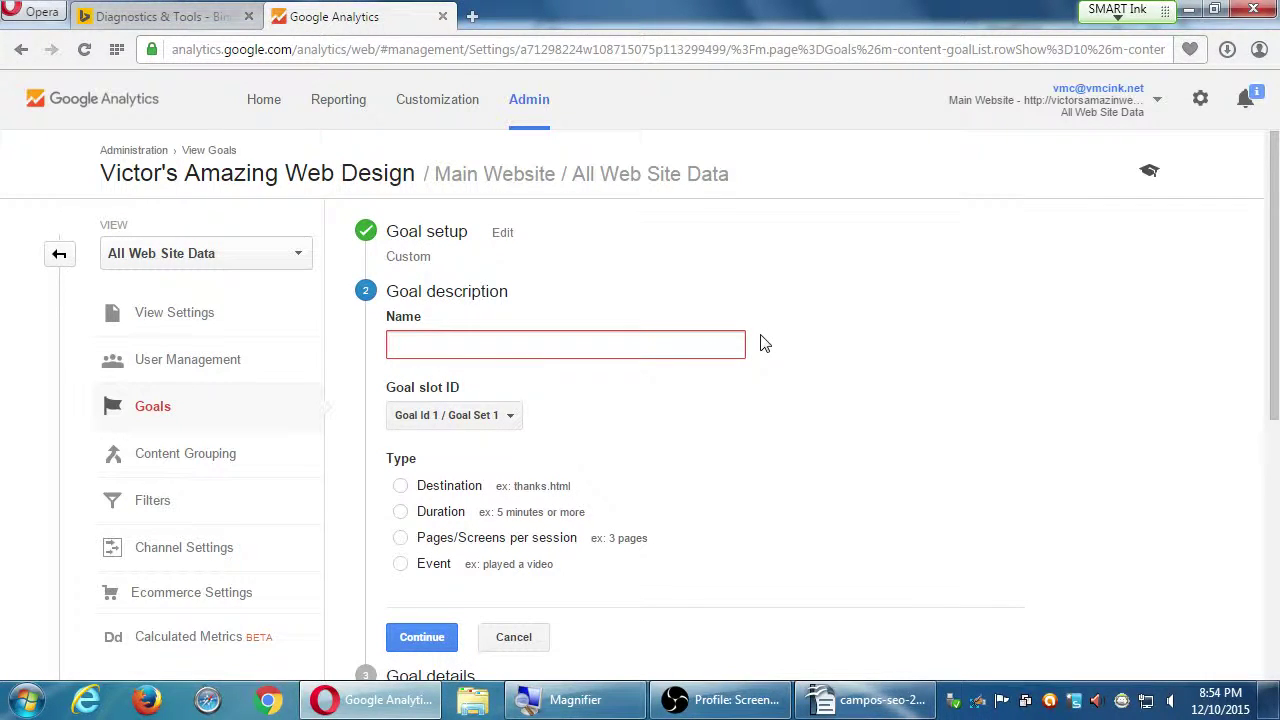
- Name the goal "Cupcake sales" and set its type to Destination
type("Cupcake sav")
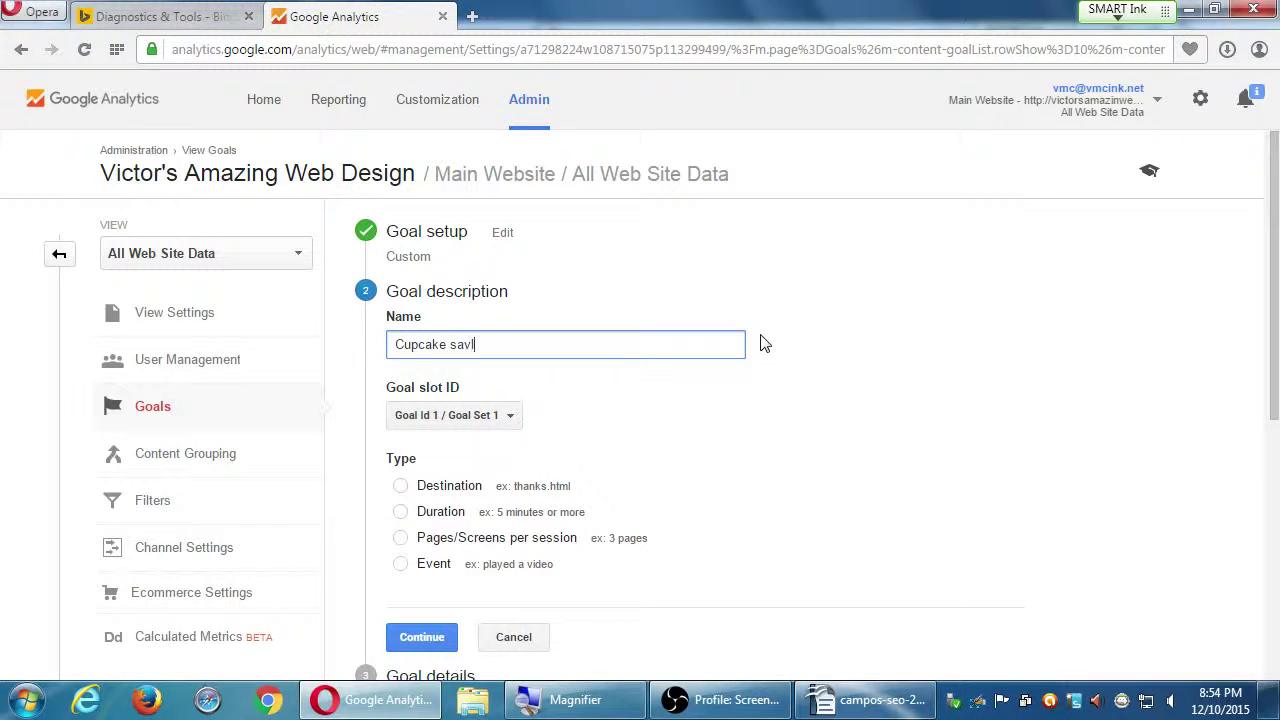
key("BackSpace")
type("les")
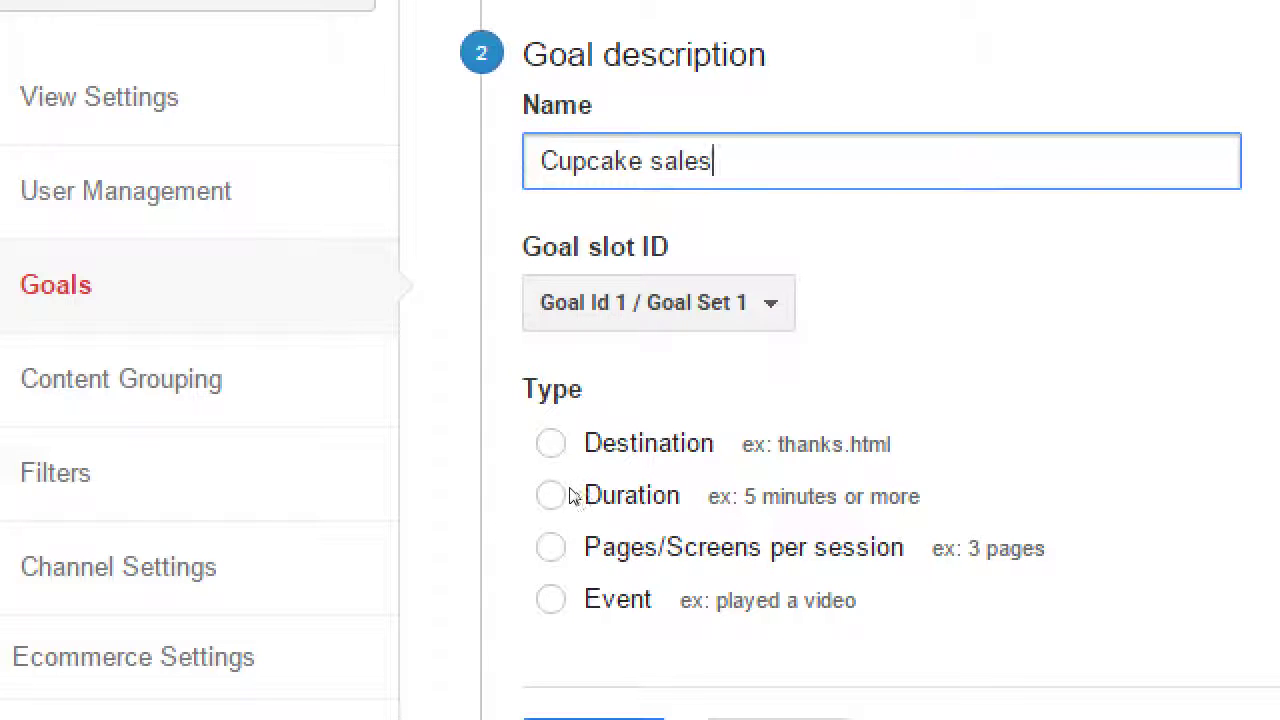
left_click(531, 492)
key("space")
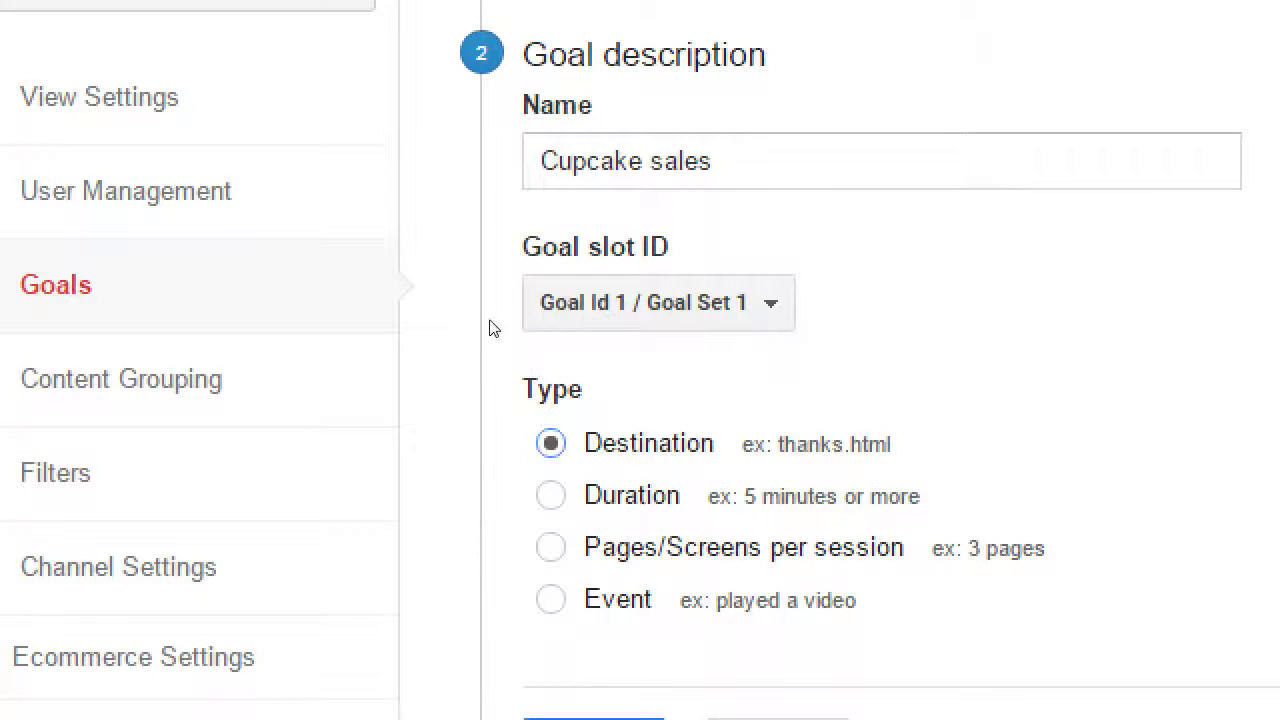
- Replace the goal name with "Newsletter Signups"
key("ctrl+a")
key("BackSpace")
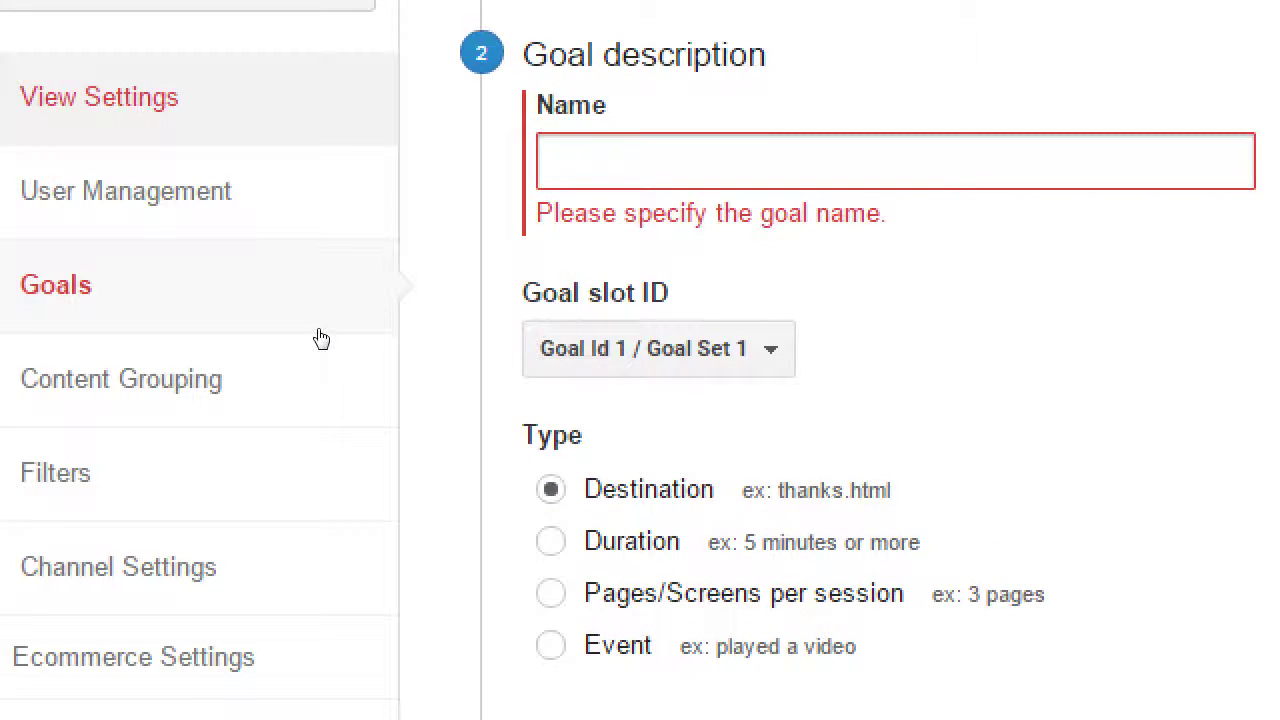
type("Newsletter Signups")
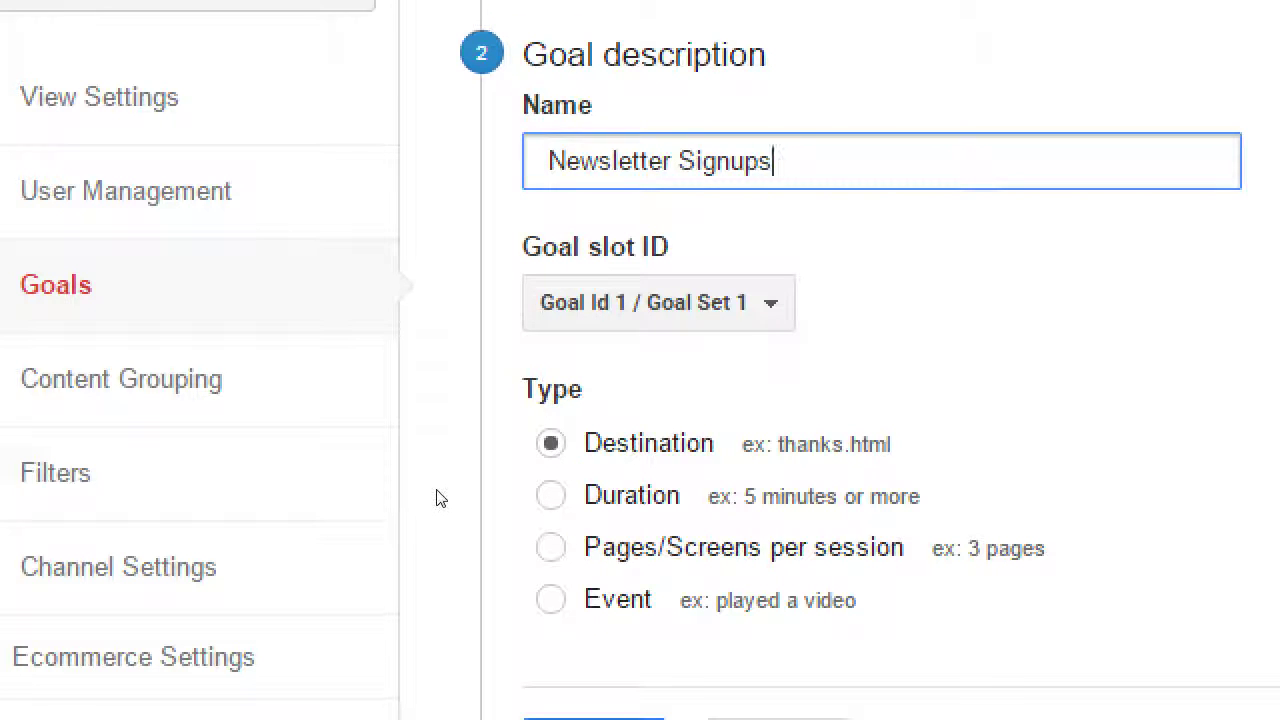
- Rename the goal as "Twitter Signup Campain"
left_click_drag(772, 161, 375, 358)
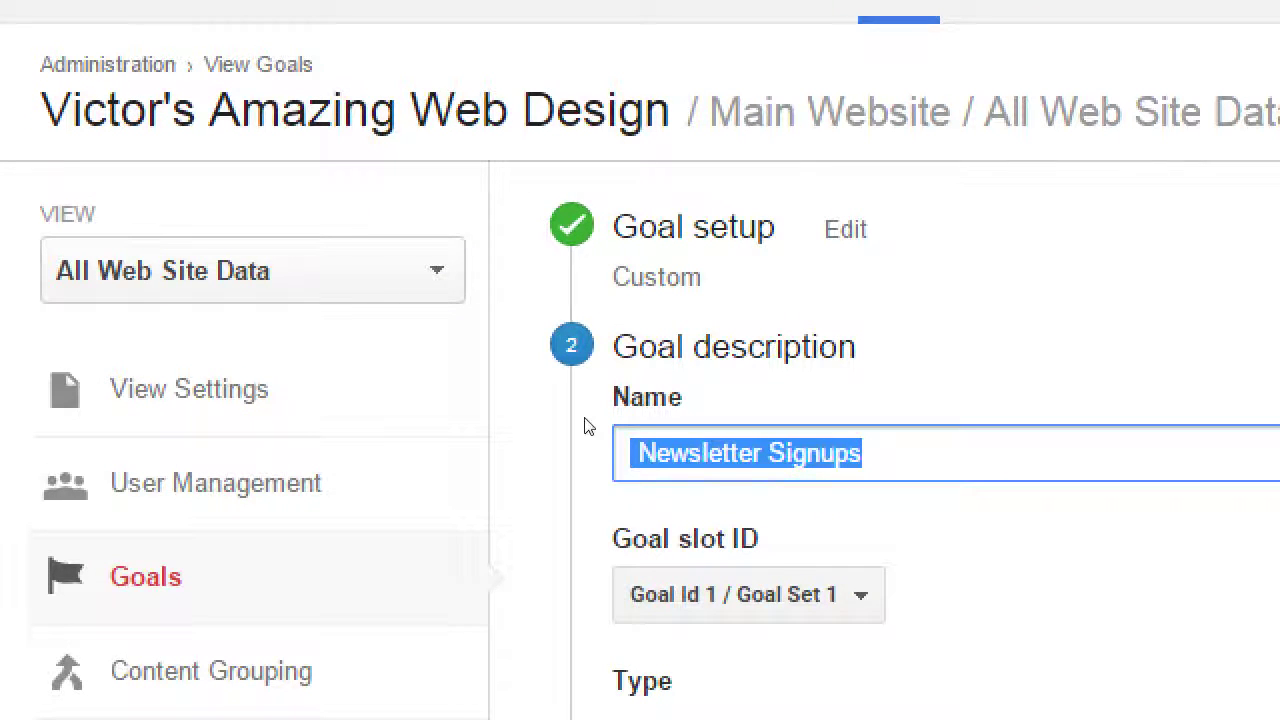
type("Twitter ")
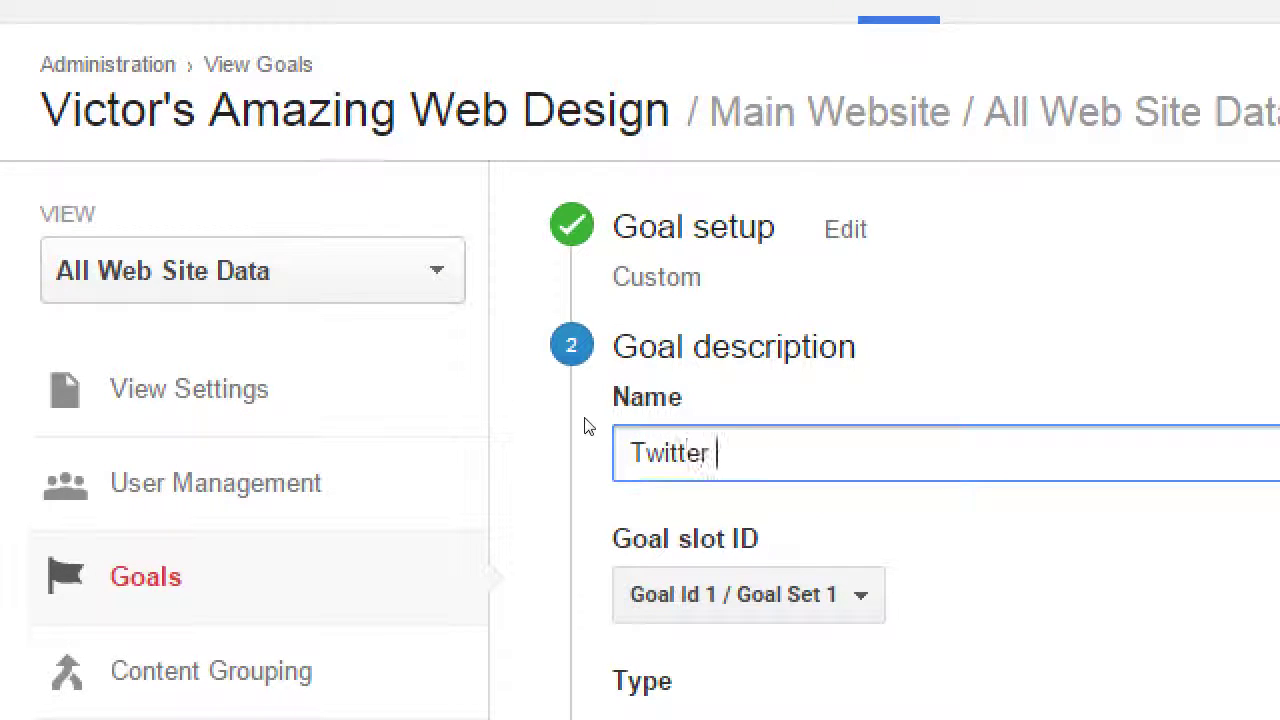
type("Singup Ca")
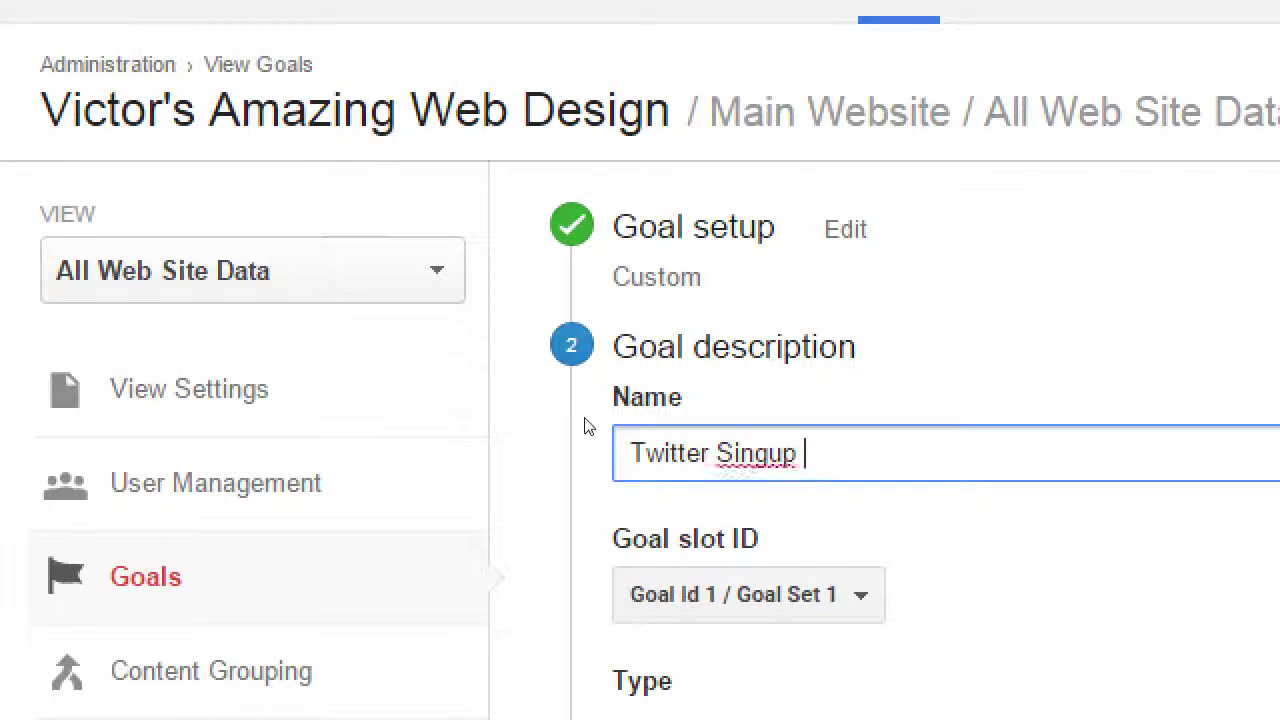
key("BackSpace")
key("BackSpace")
key("BackSpace")
key("BackSpace")
key("BackSpace")
key("BackSpace")
key("BackSpace")
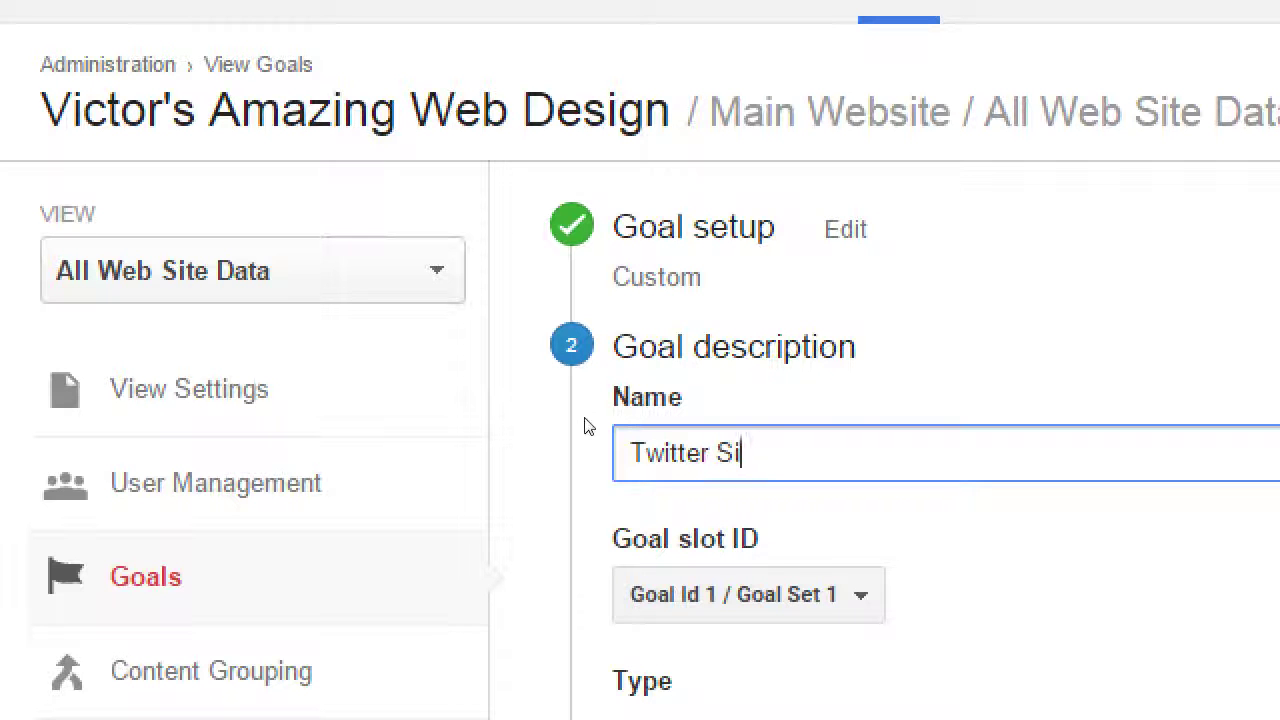
type("gnup Campain")
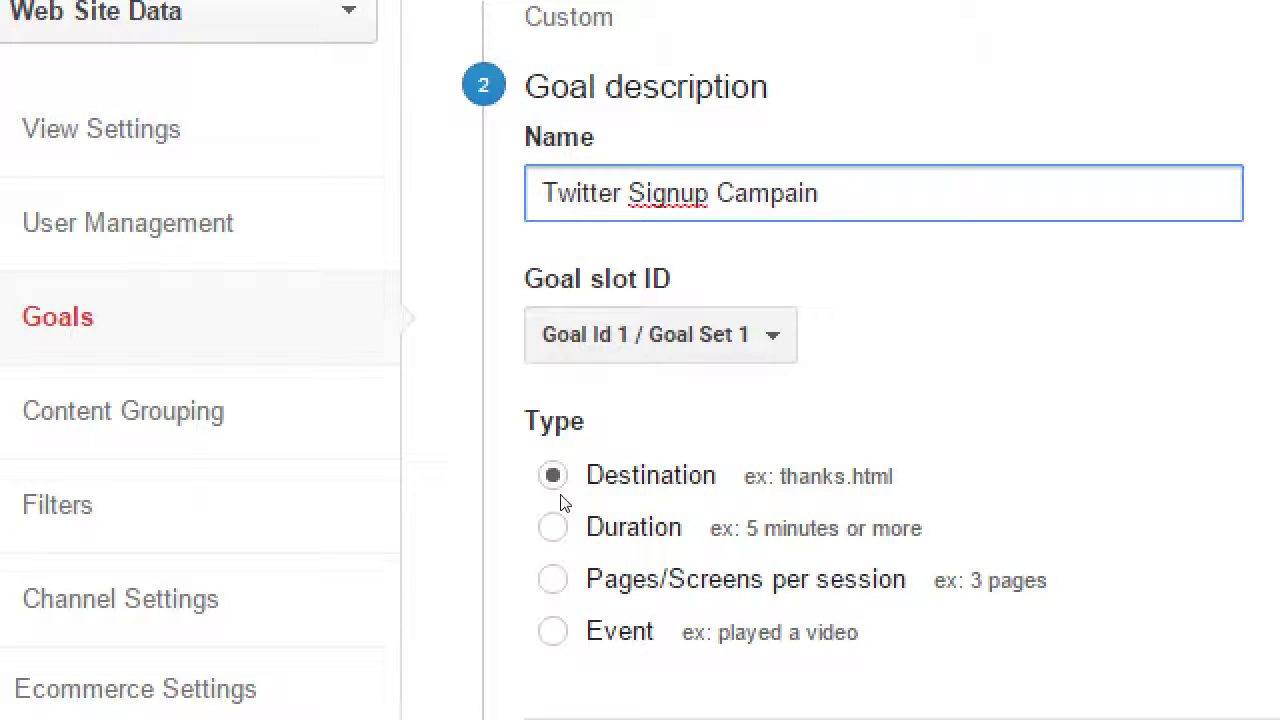
- Try the Duration and Pages/Screens per session goal types, set the type back to Destination, and proceed to the goal details
key("Tab")
key("Tab")
key("Down")
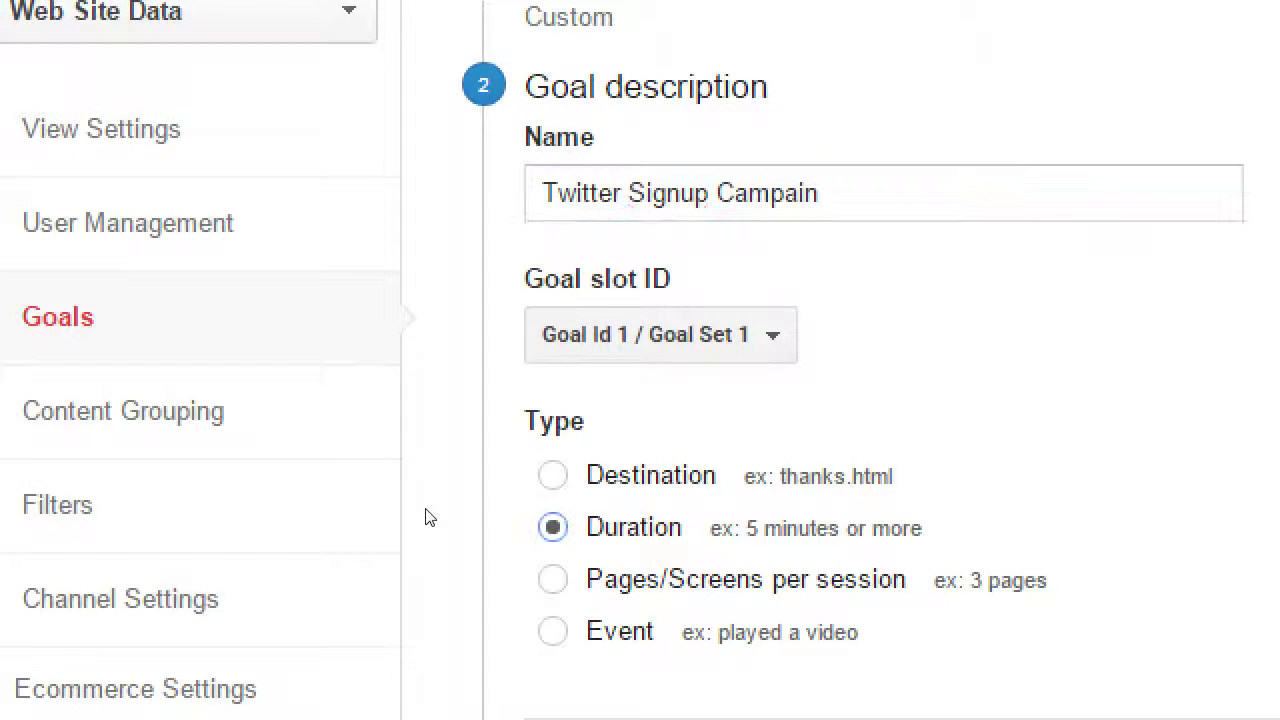
key("Down")
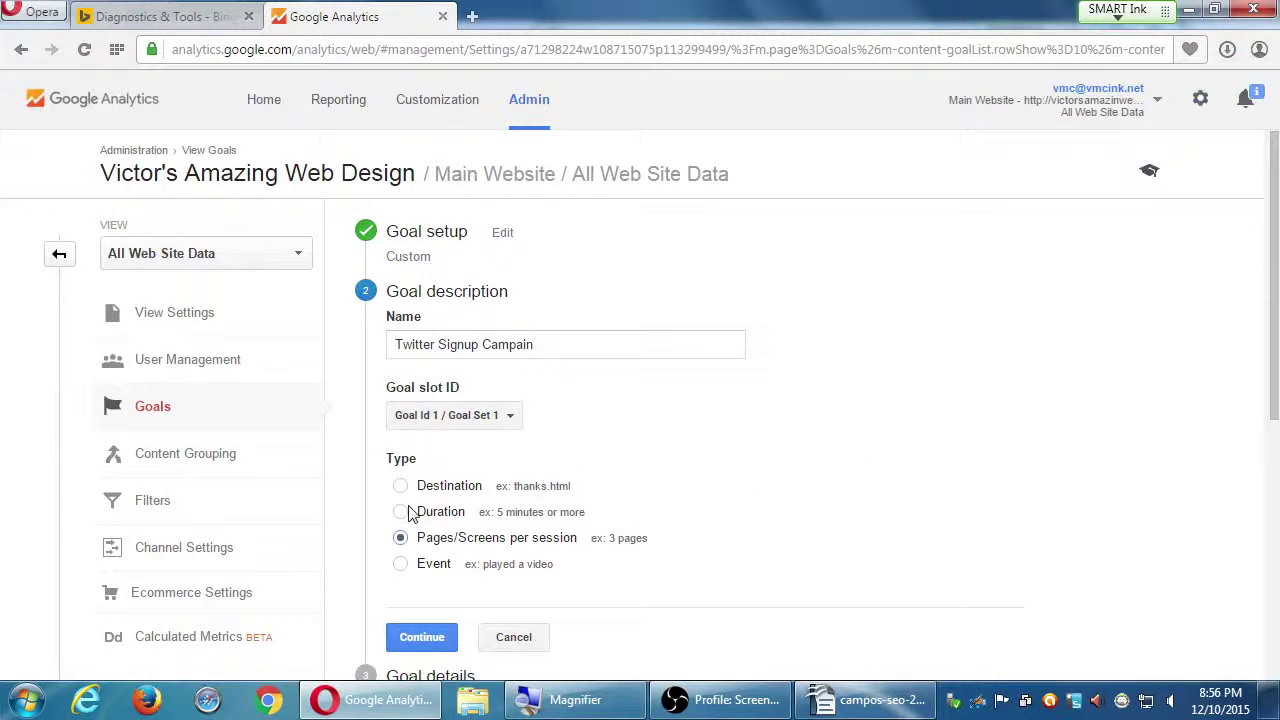
left_click(401, 487)
left_click(433, 636)
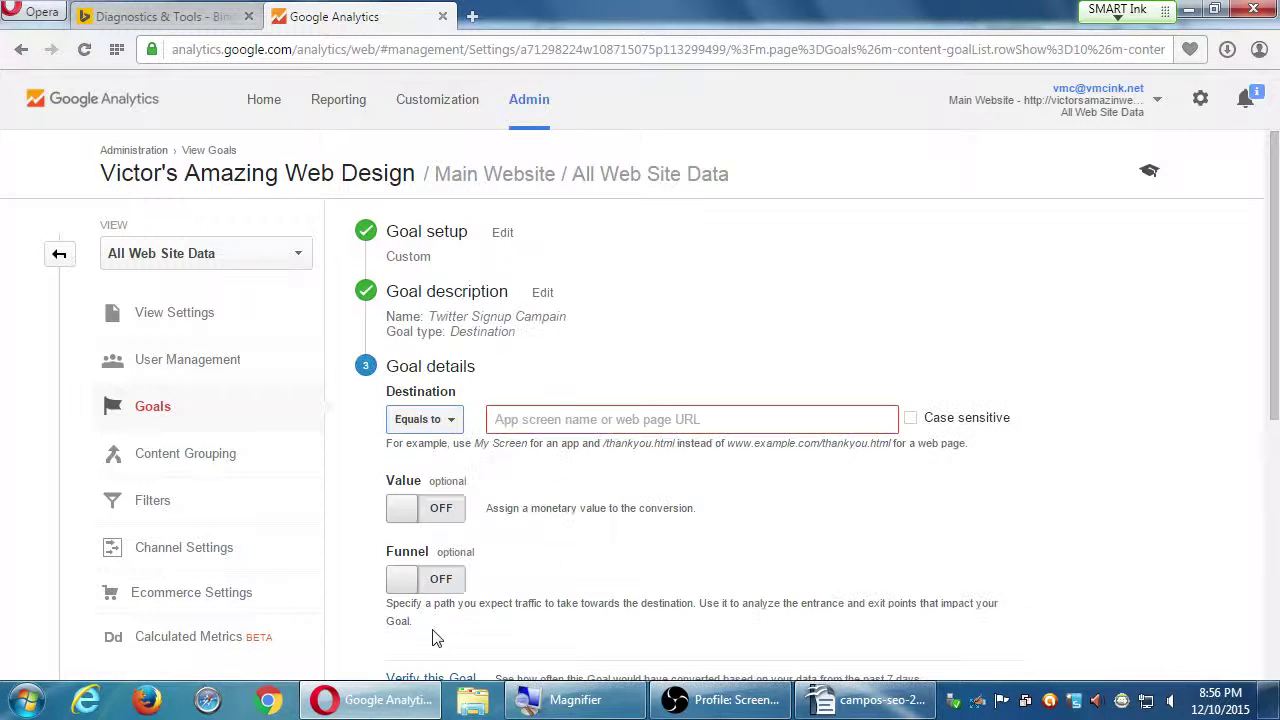
left_click(617, 422)
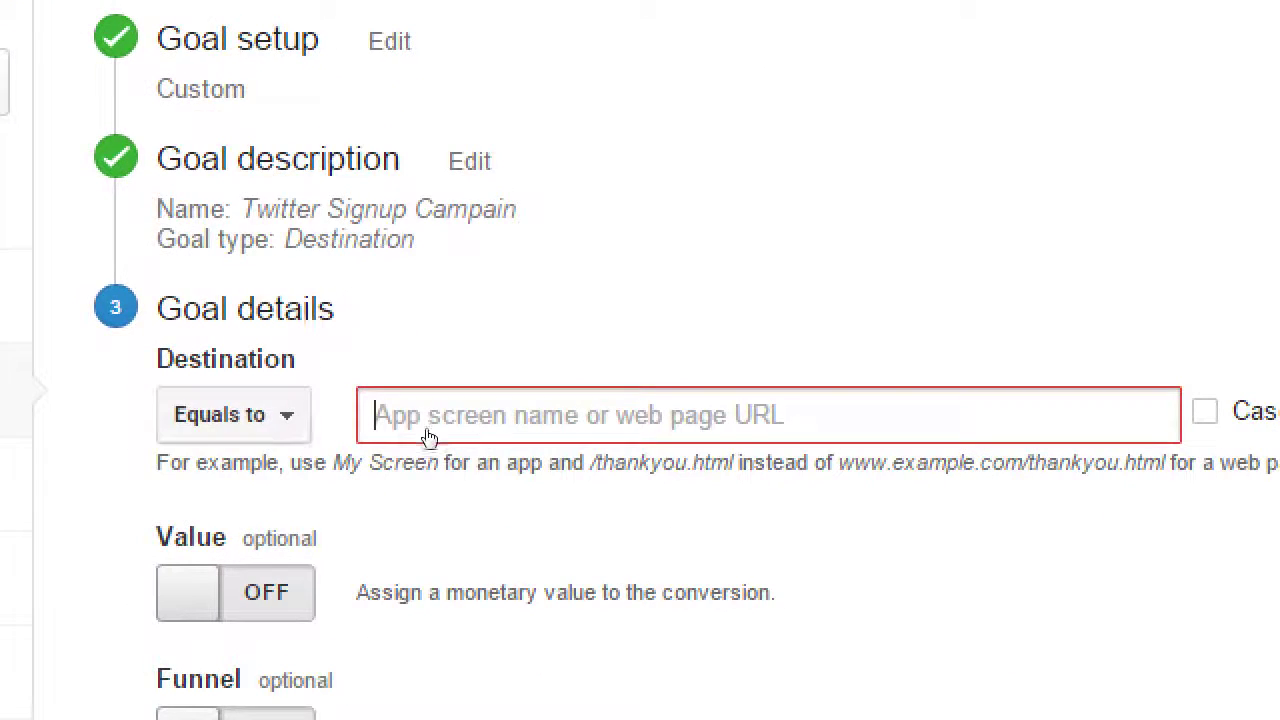
key("shift+Tab")
key("space")
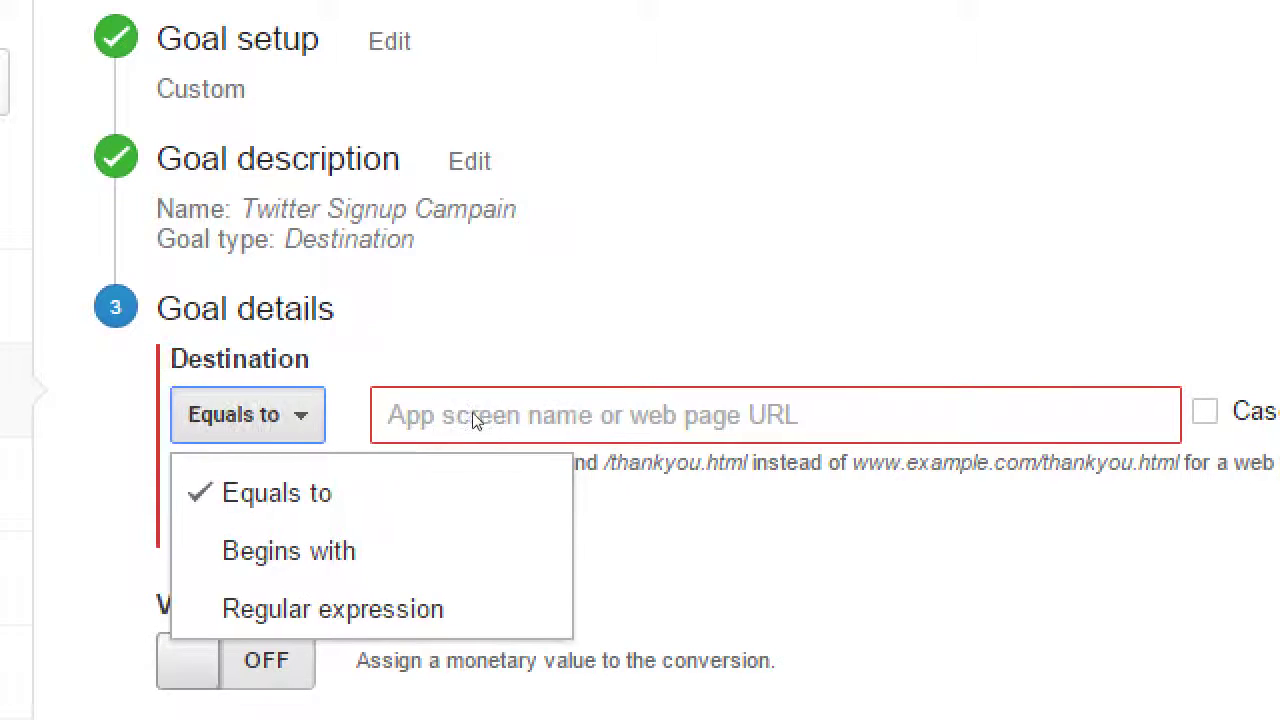
left_click(515, 416)
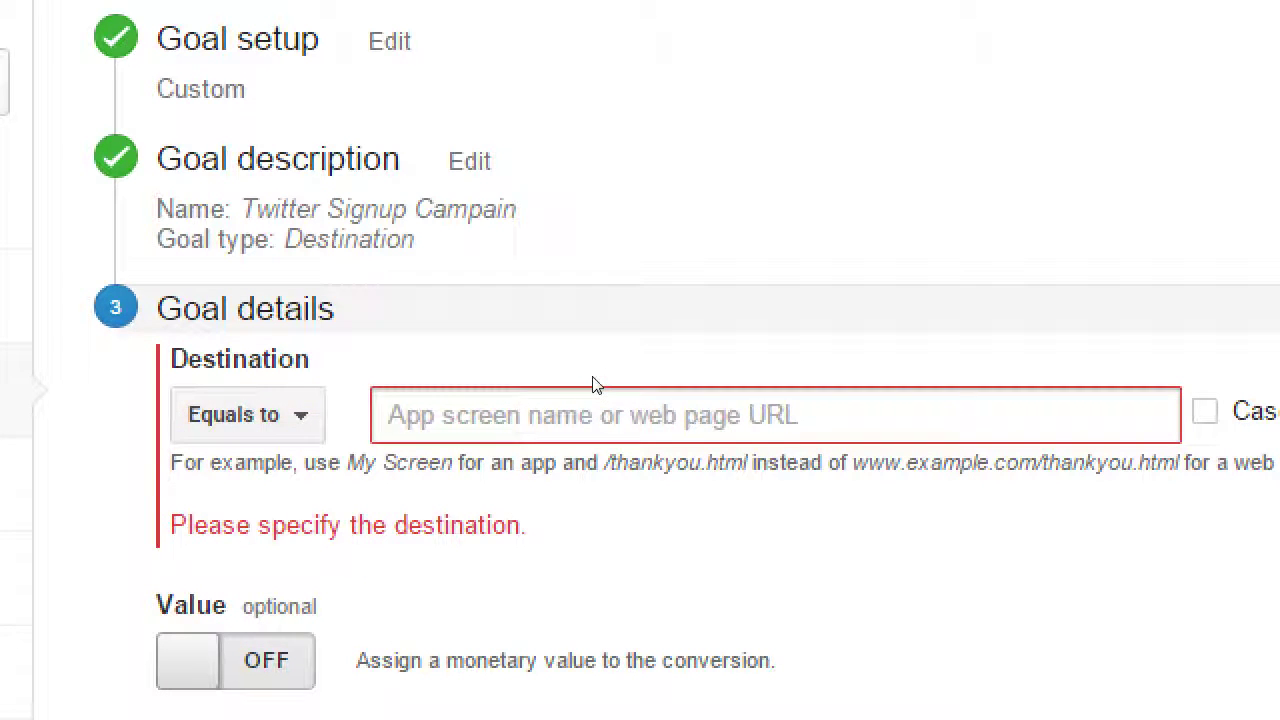
type("httP")
key("BackSpace")
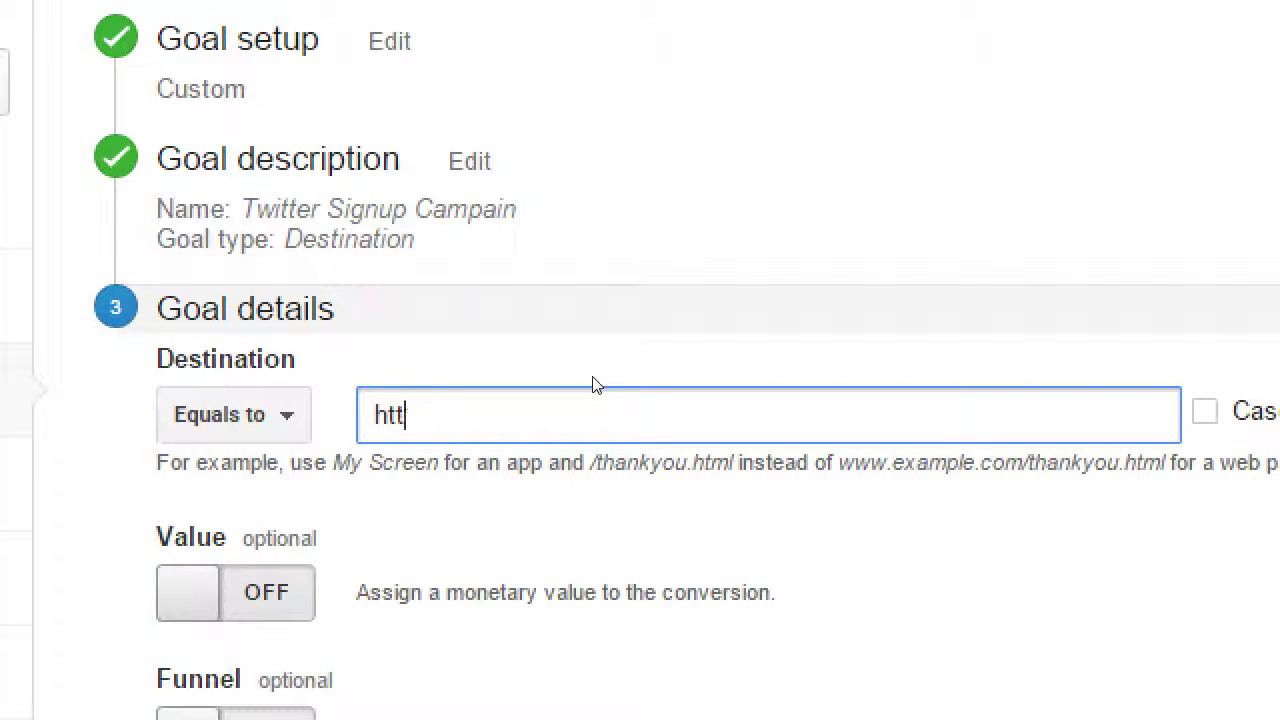
type("p://victgor.")
key("BackSpace")
key("BackSpace")
key("BackSpace")
key("BackSpace")
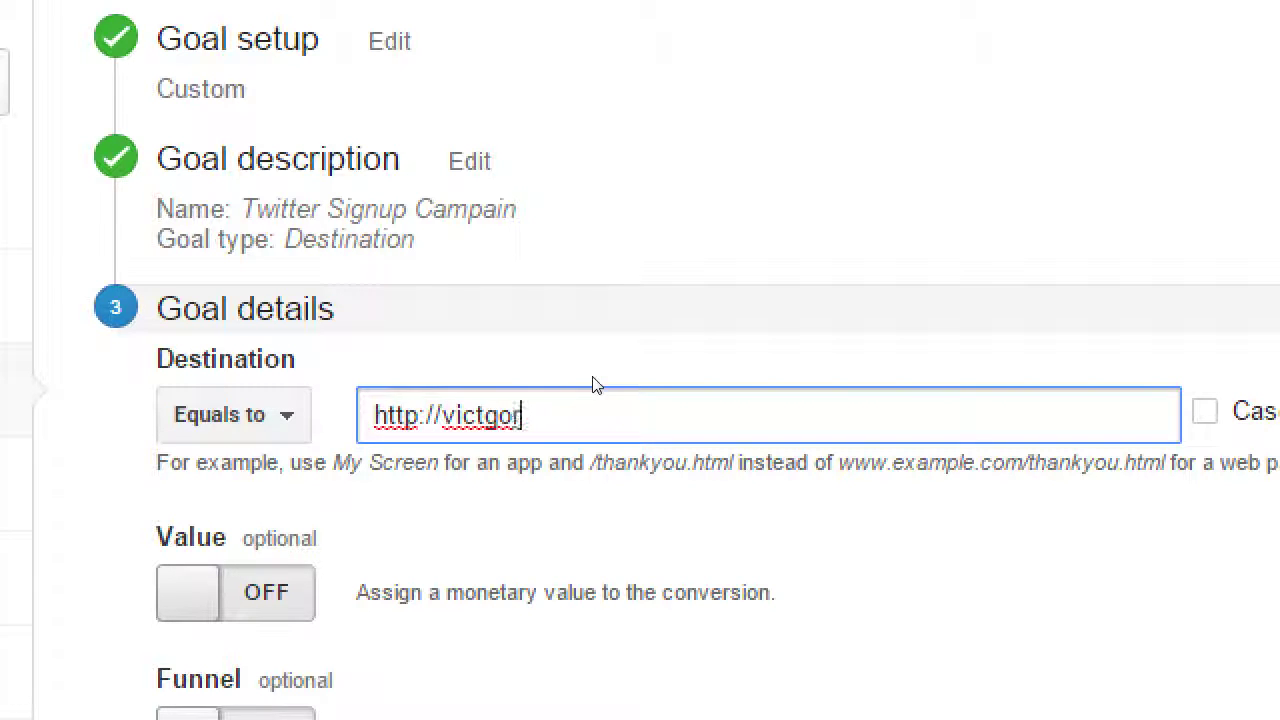
type("or com")
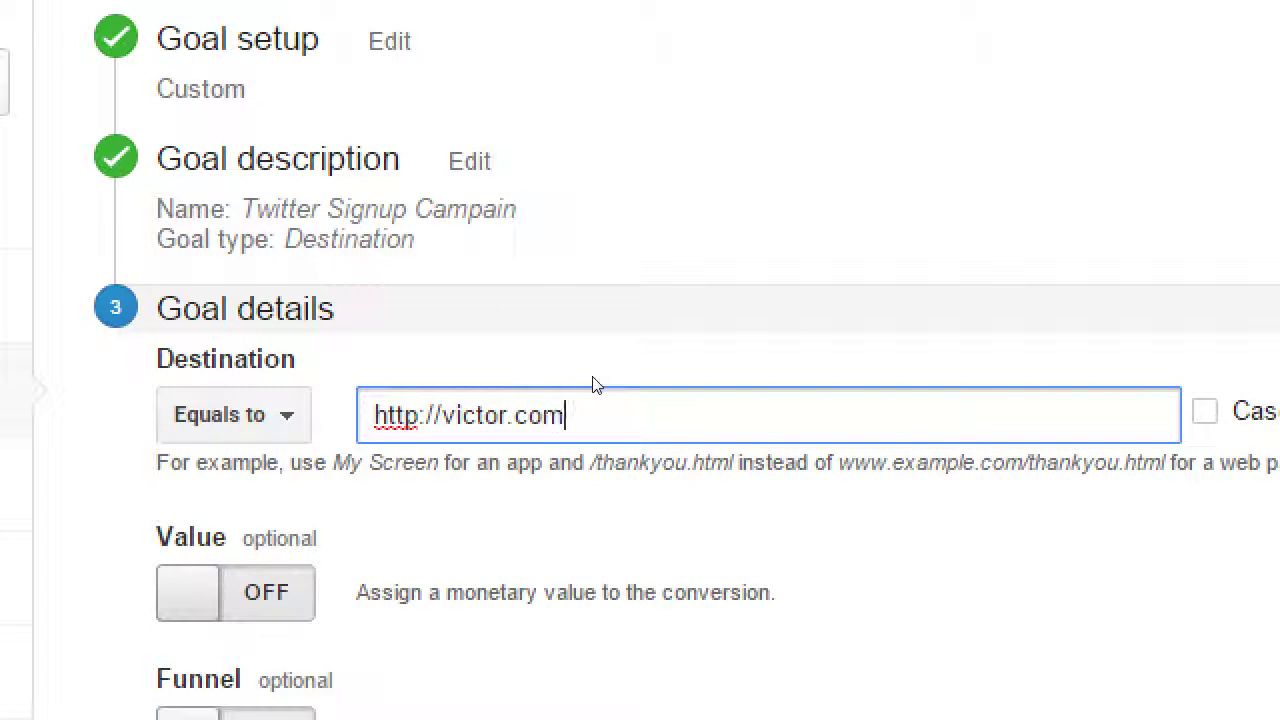
type("/signup/")
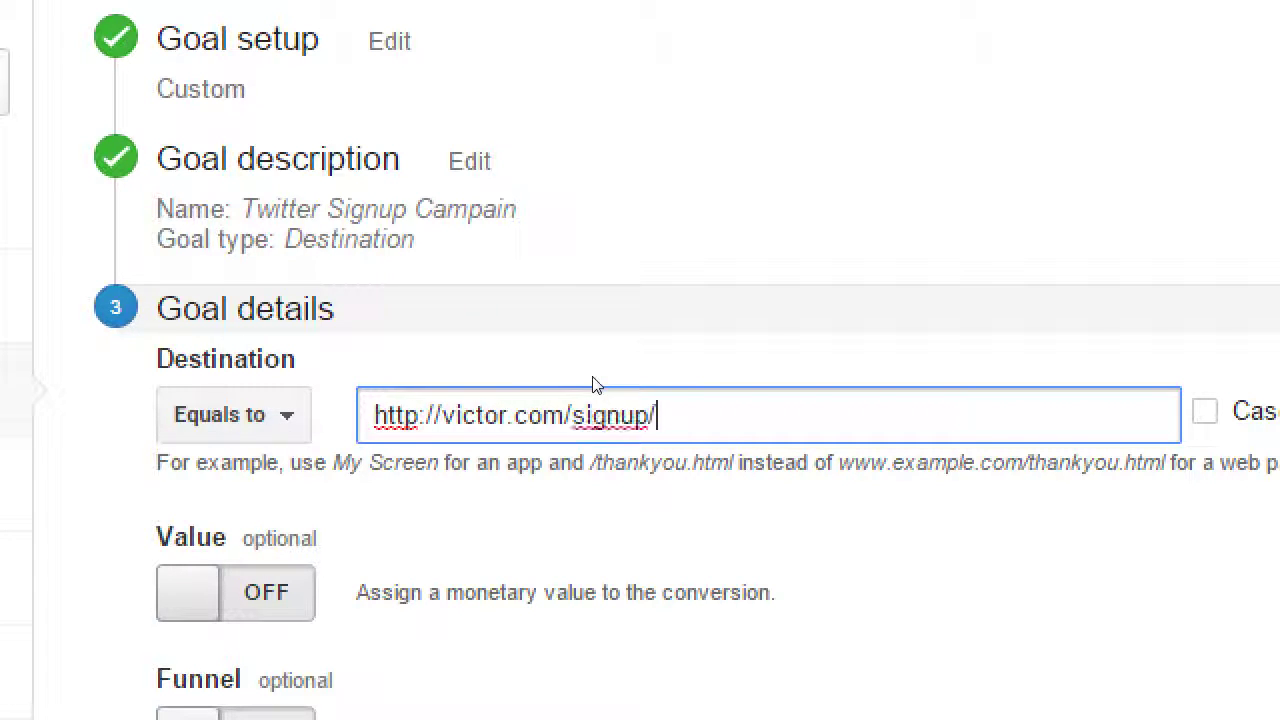
type("thanks.html")
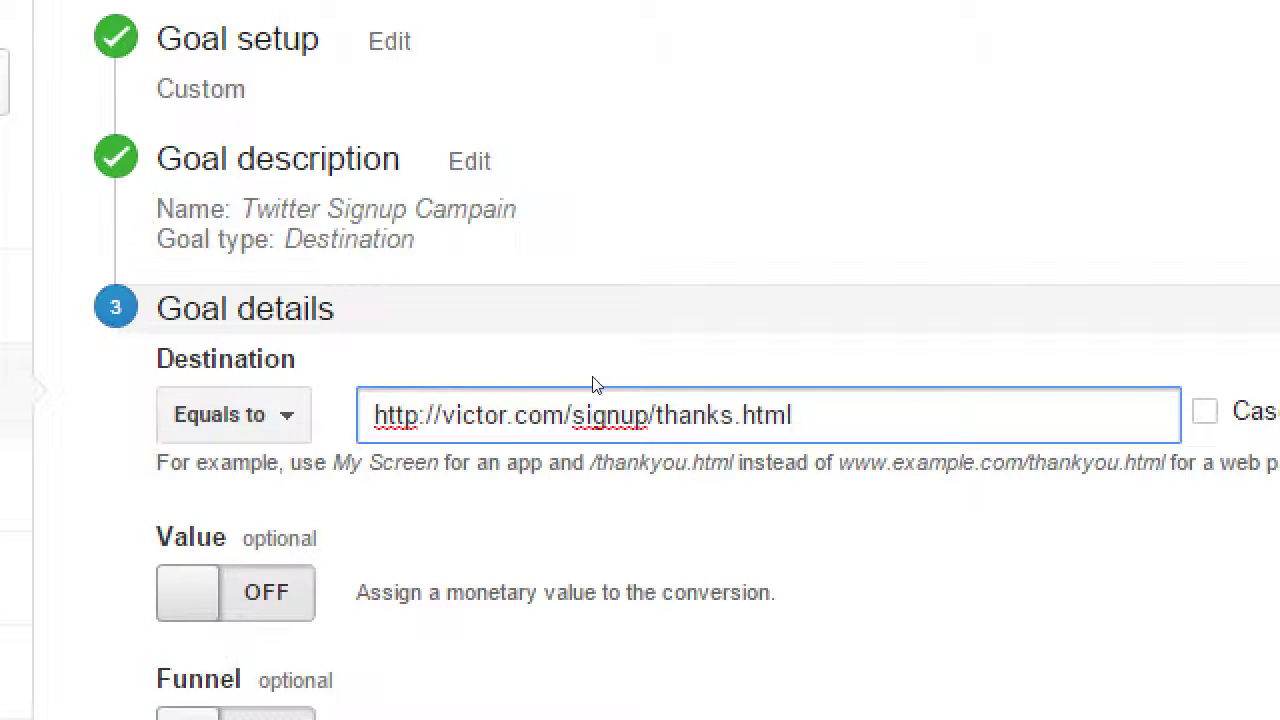
- Enable the goal's monetary value and set it to 1 USD
key("Tab")
key("Tab")
key("space")
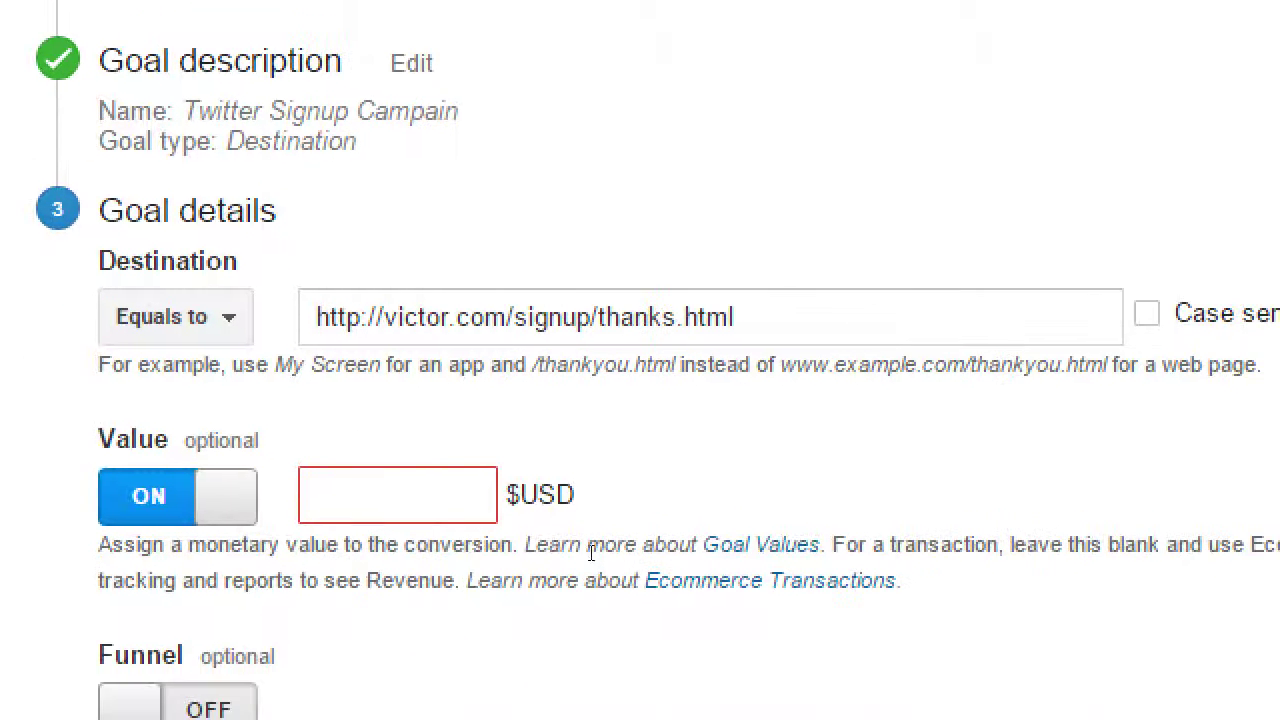
key("Tab")
type("1")
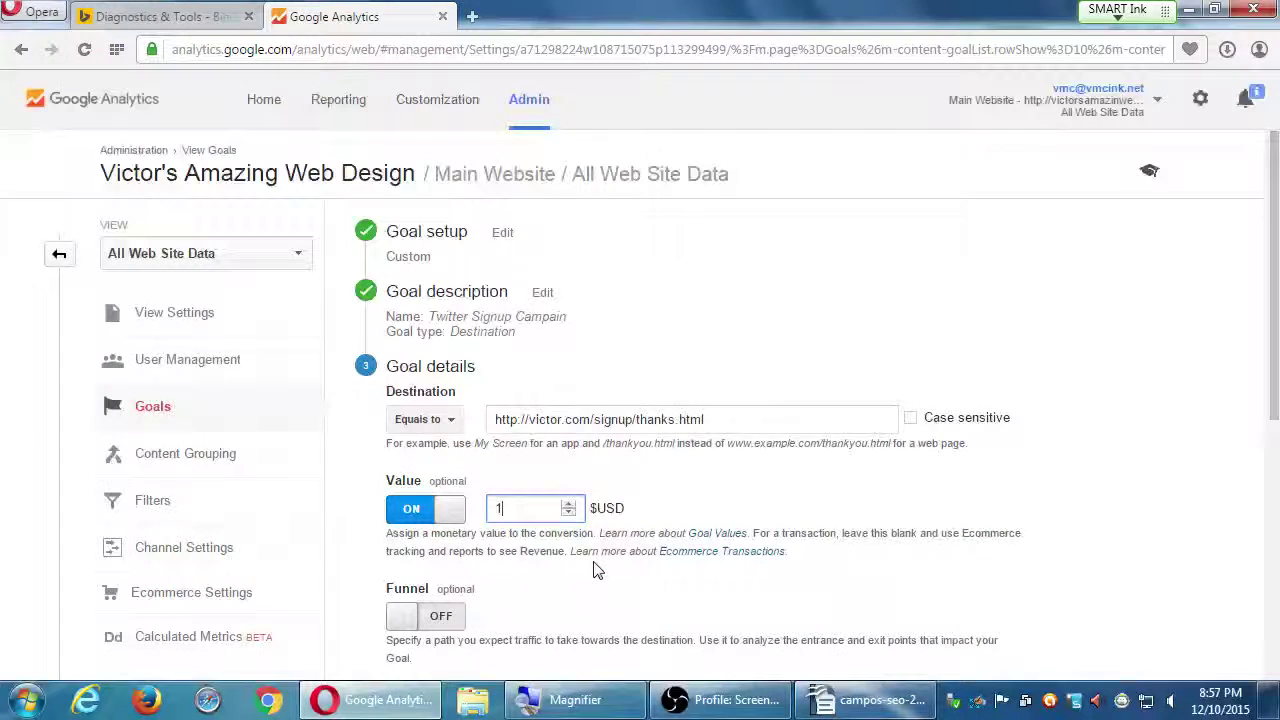
- Turn on the goal's Funnel option to view its step fields, and turn it off again
scroll(588, 572, "down", 2)
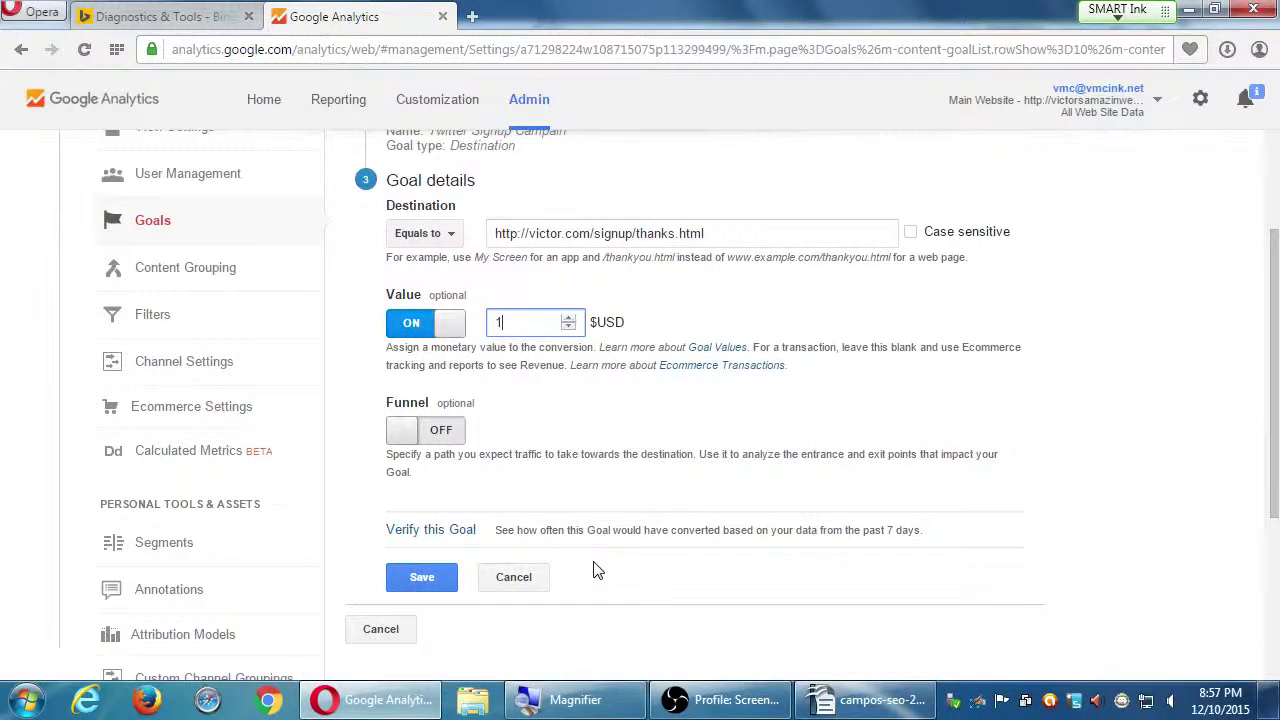
left_click(450, 438)
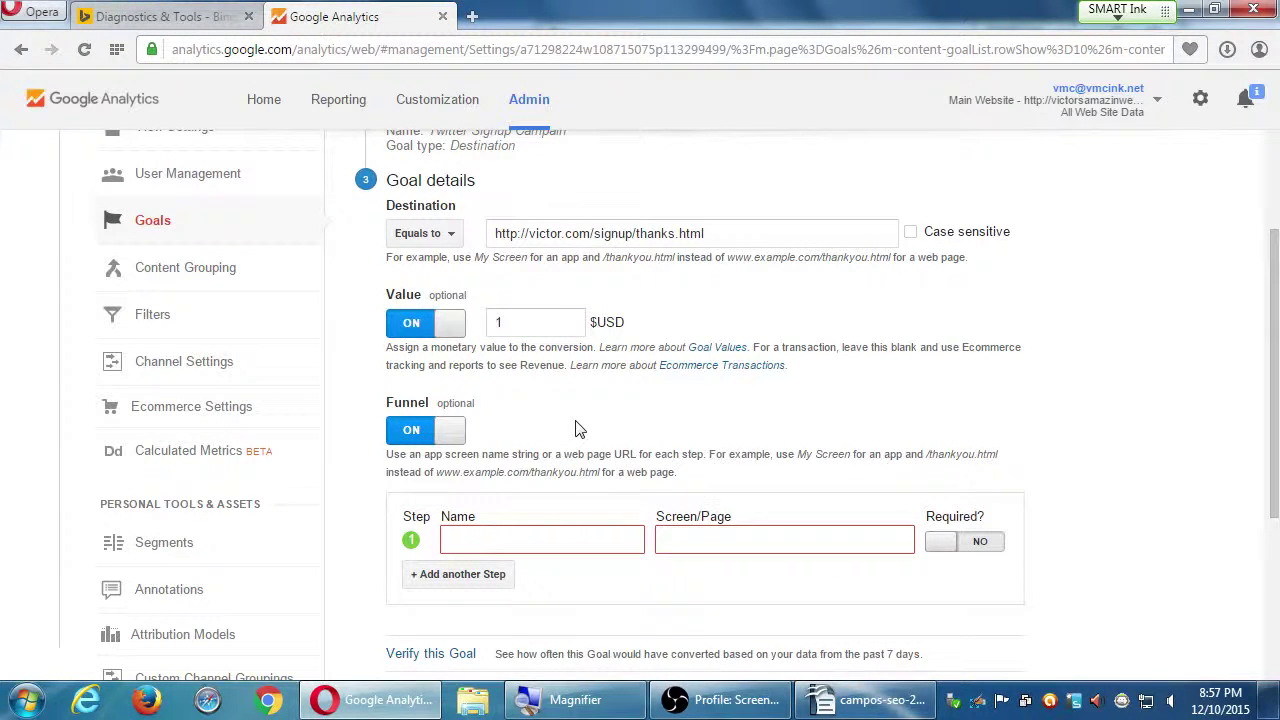
left_click(447, 442)
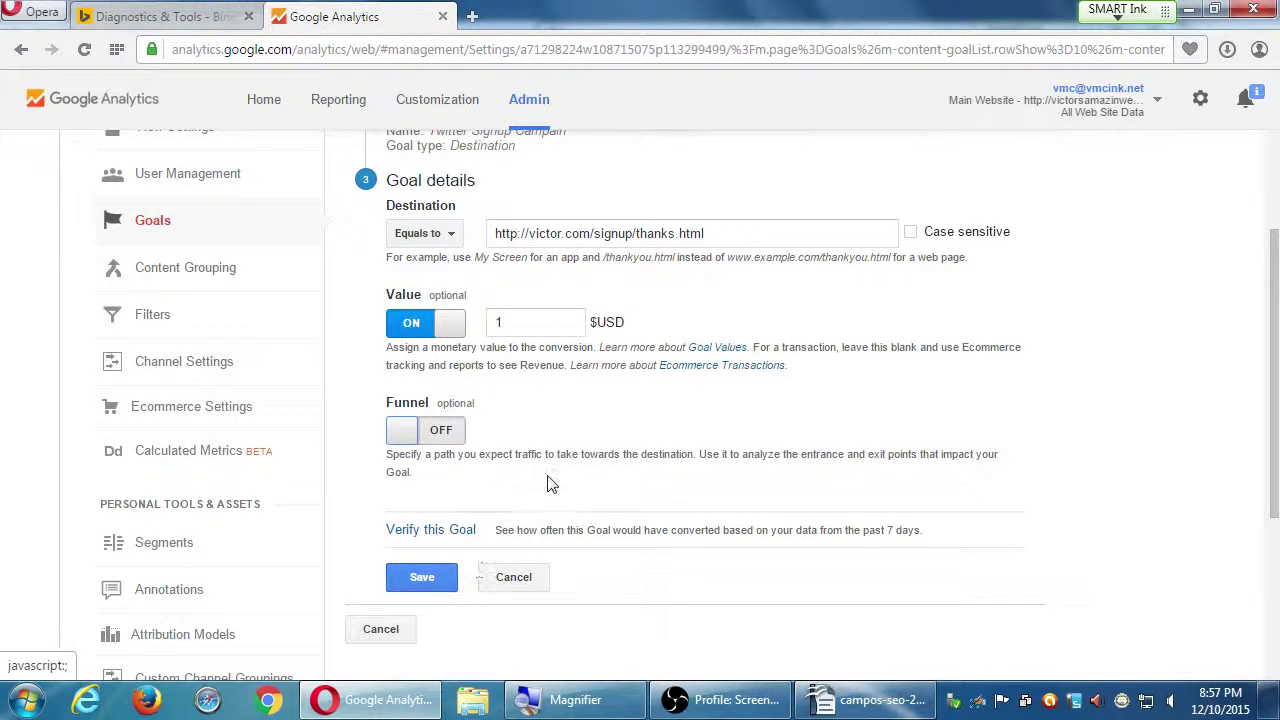
- Review the goal details, cancel the goal without saving, and confirm discarding the changes
scroll(530, 465, "up", 2)
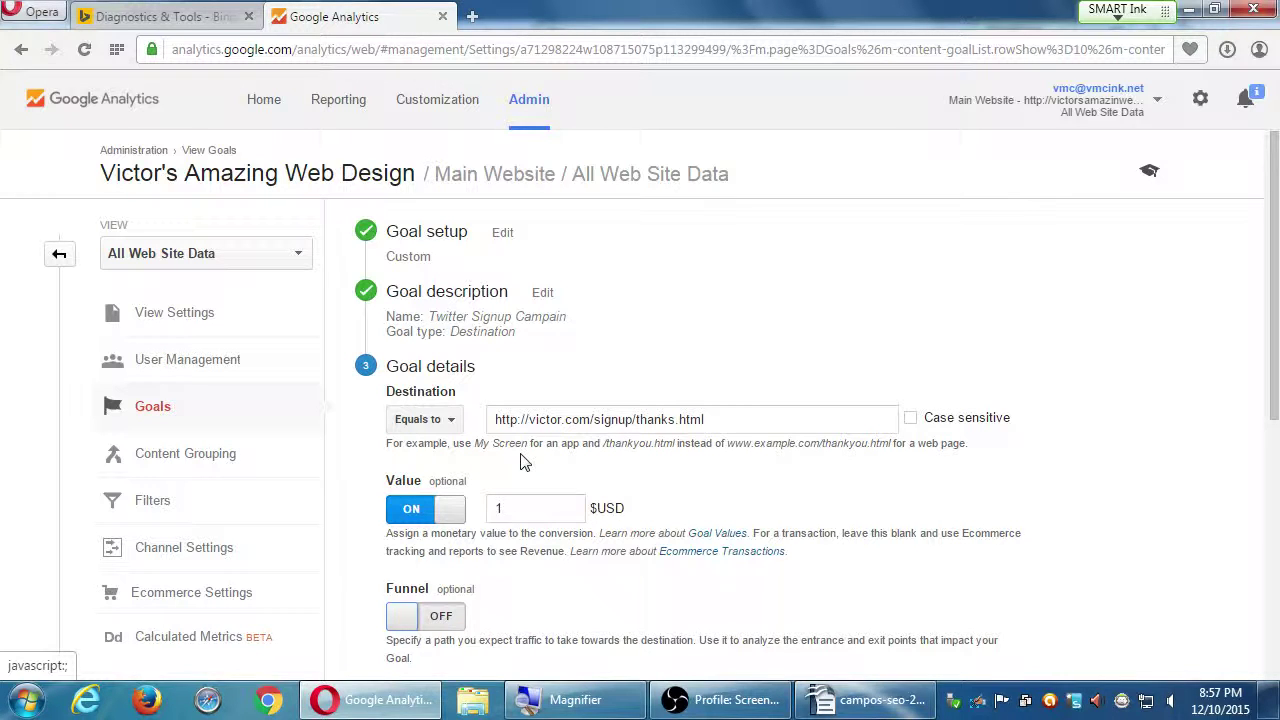
scroll(485, 578, "down", 4)
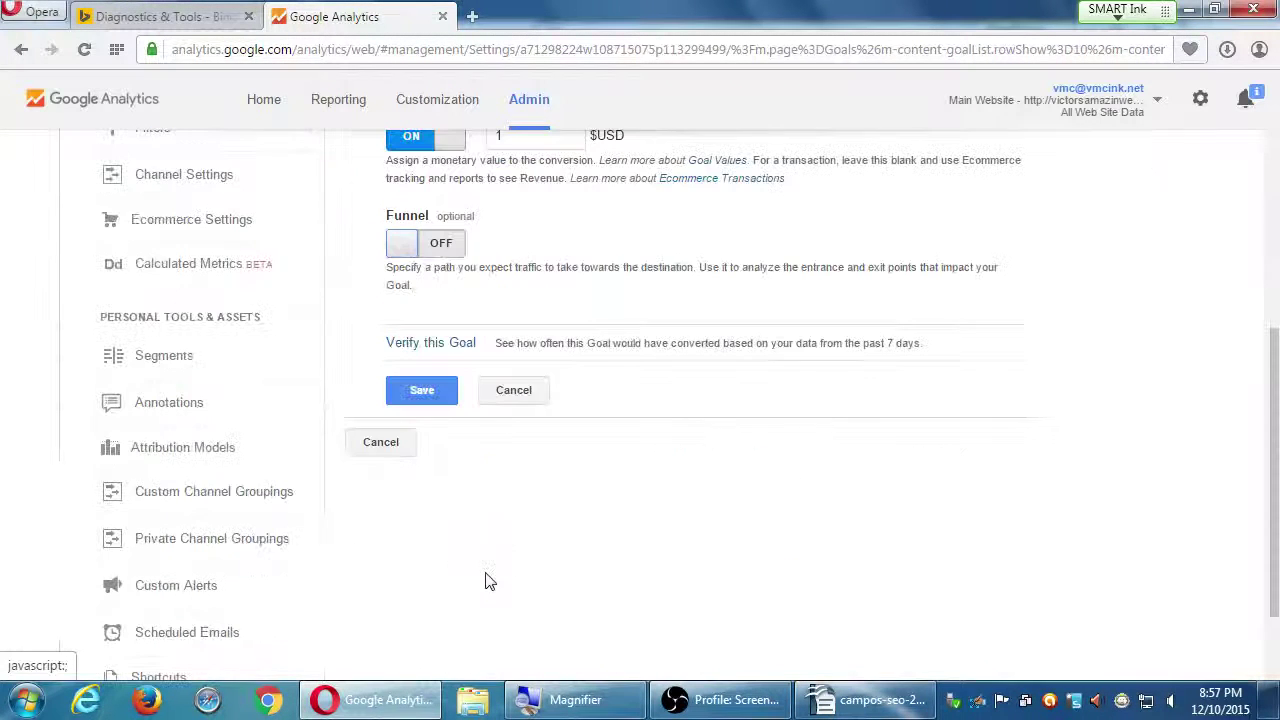
left_click(392, 450)
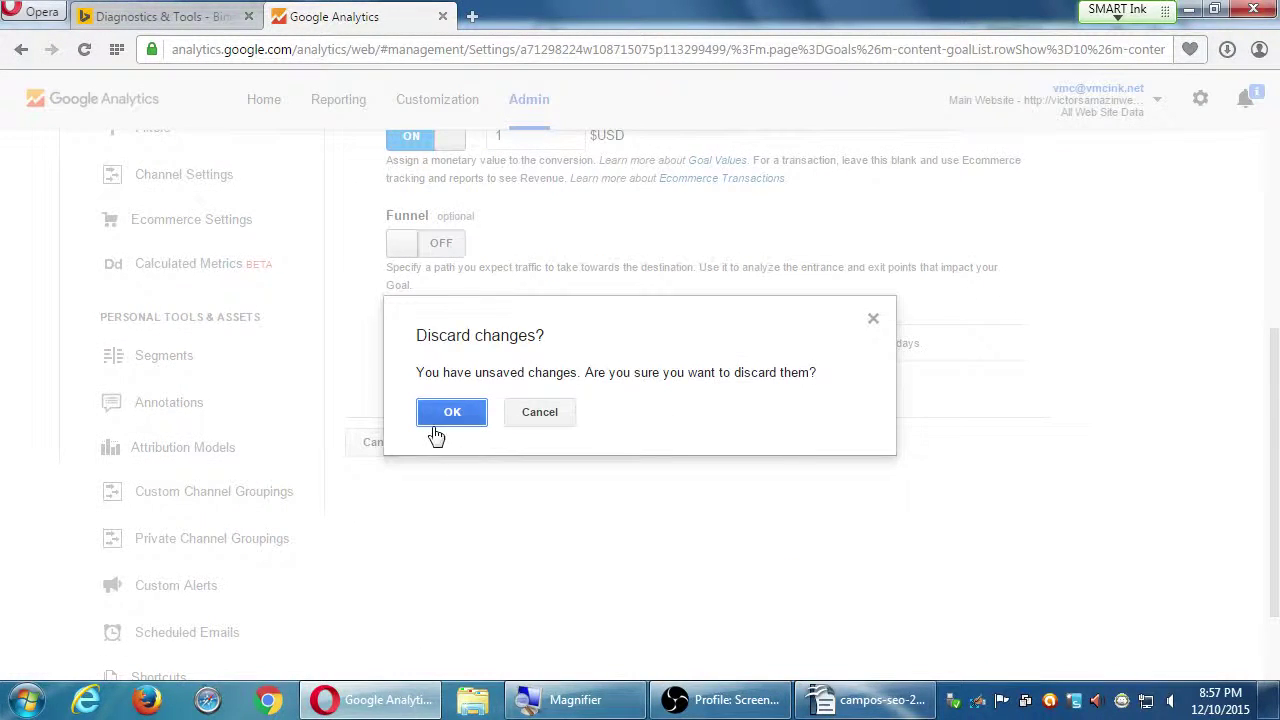
left_click(449, 413)
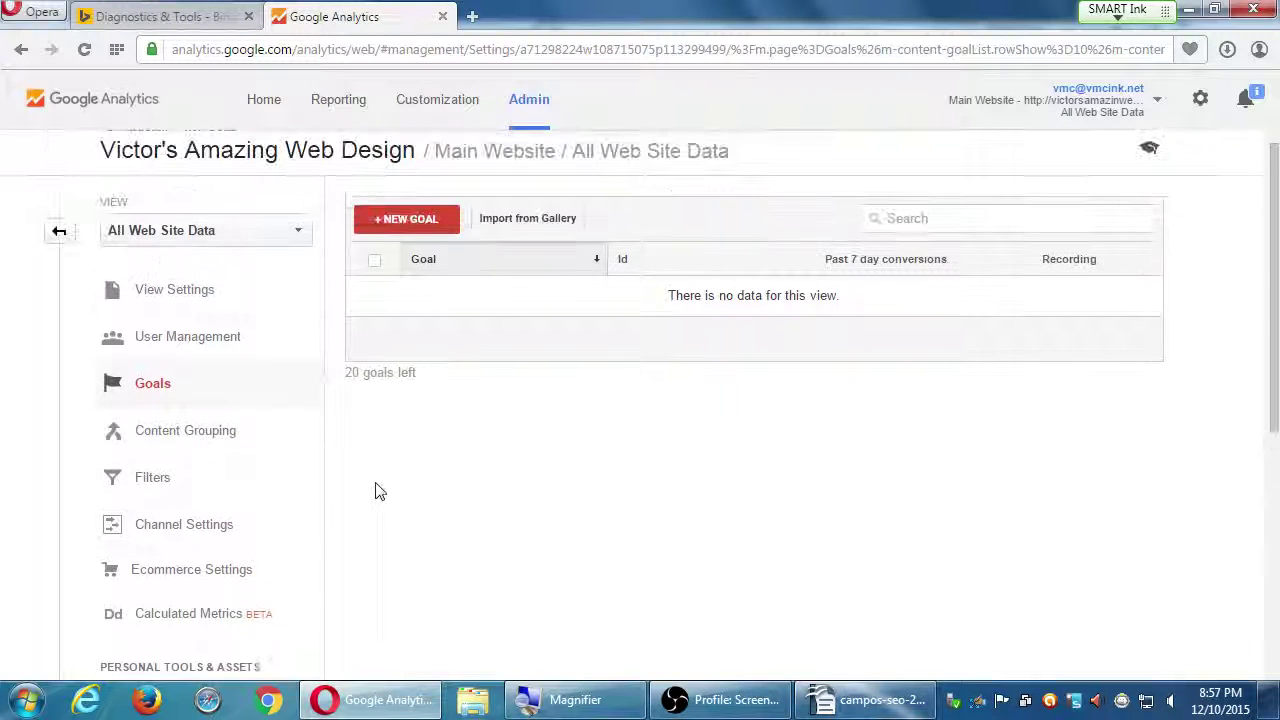
- Return to the administration overview, point out the Account and View levels, and reopen the Goals of the All Web Site Data view
left_click(59, 232)
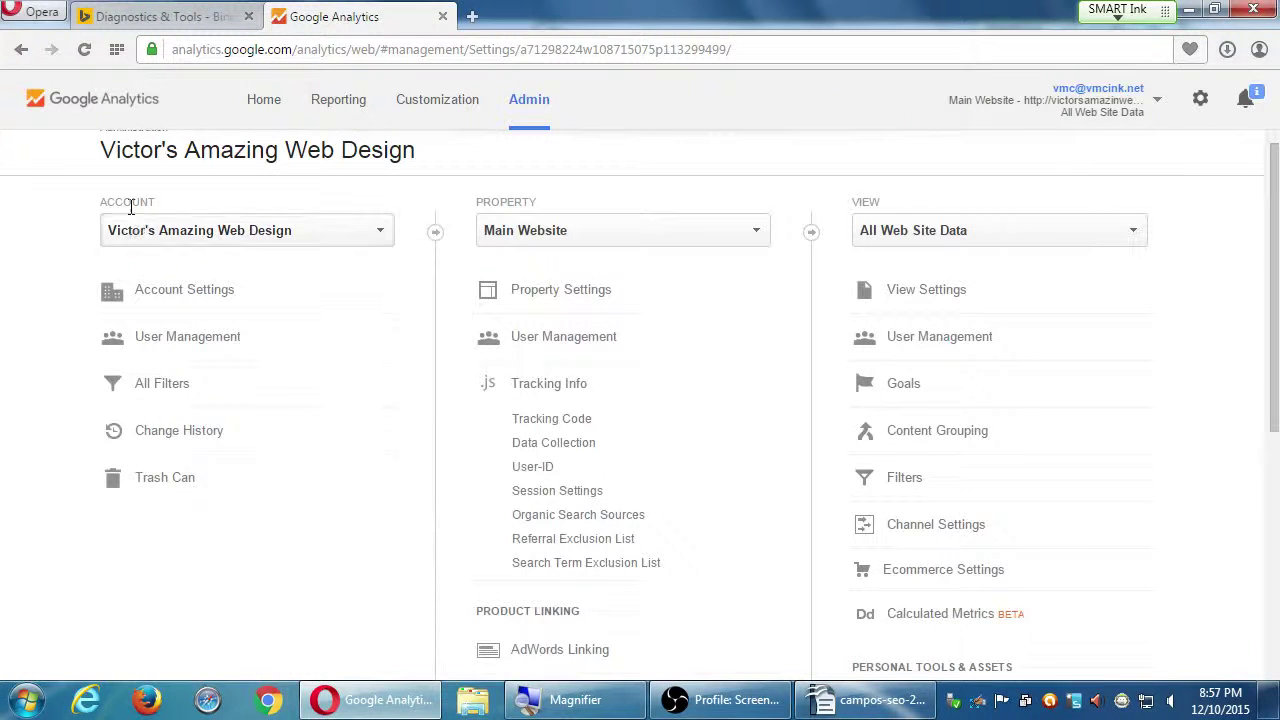
left_click_drag(99, 205, 141, 205)
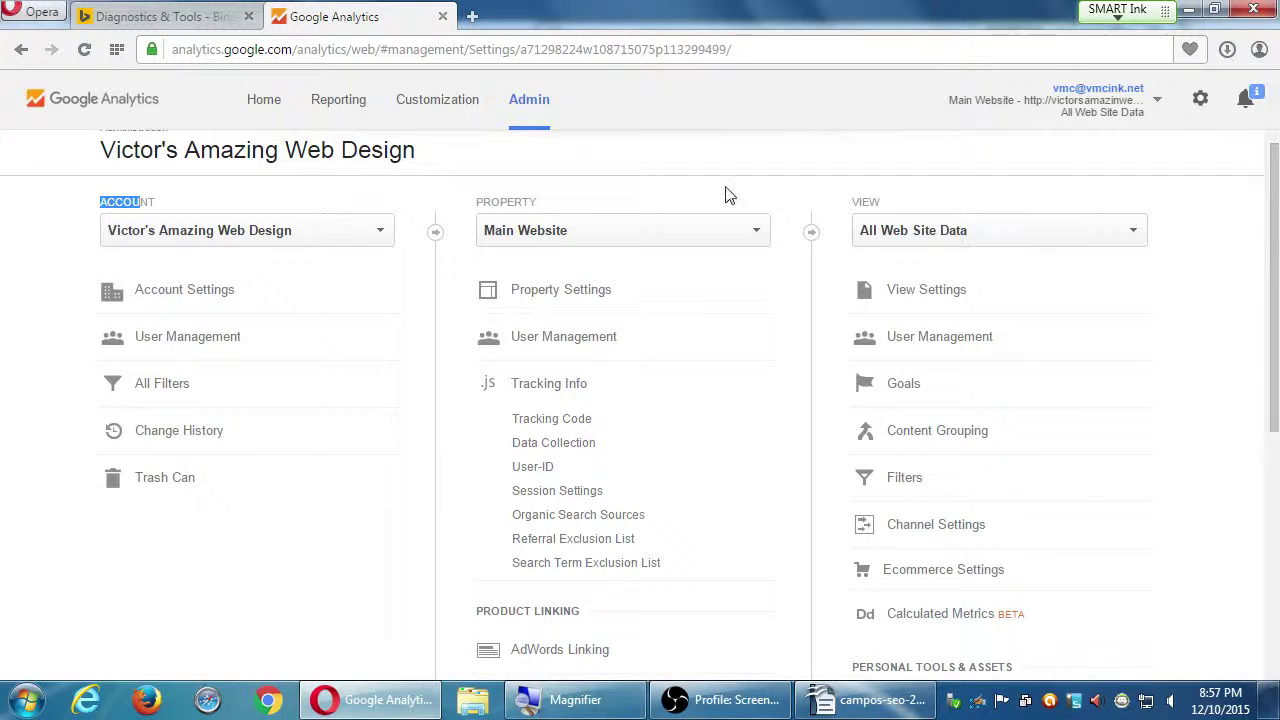
left_click_drag(857, 202, 894, 201)
left_click(877, 395)
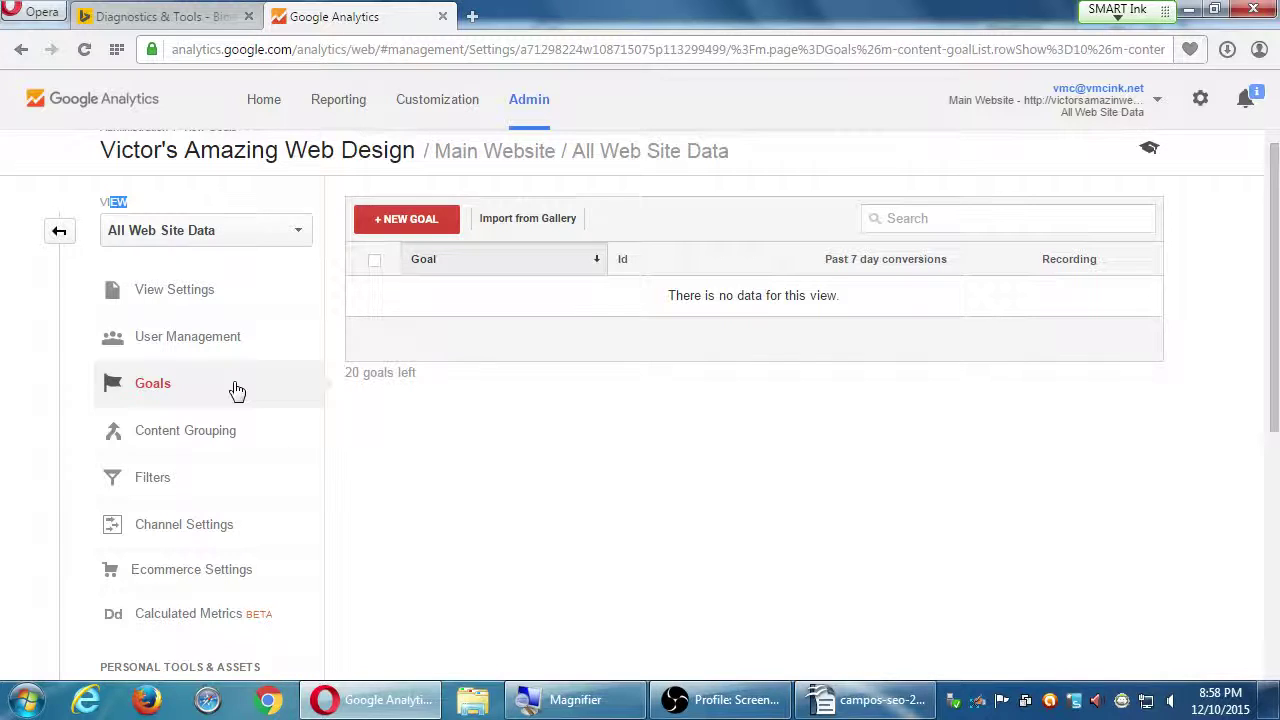
left_click(173, 398)
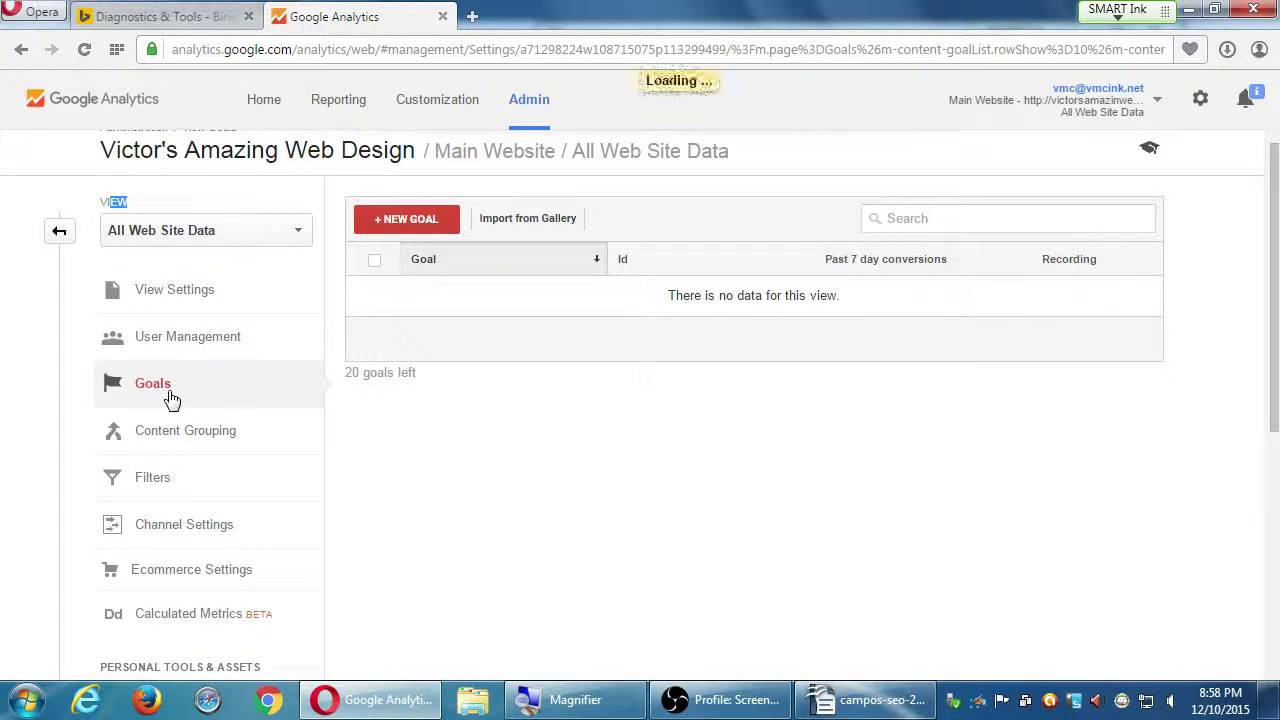
- Import the Contact Form Submission goal from the gallery into All Web Site Data as a new goal with the First Available ID
left_click(519, 230)
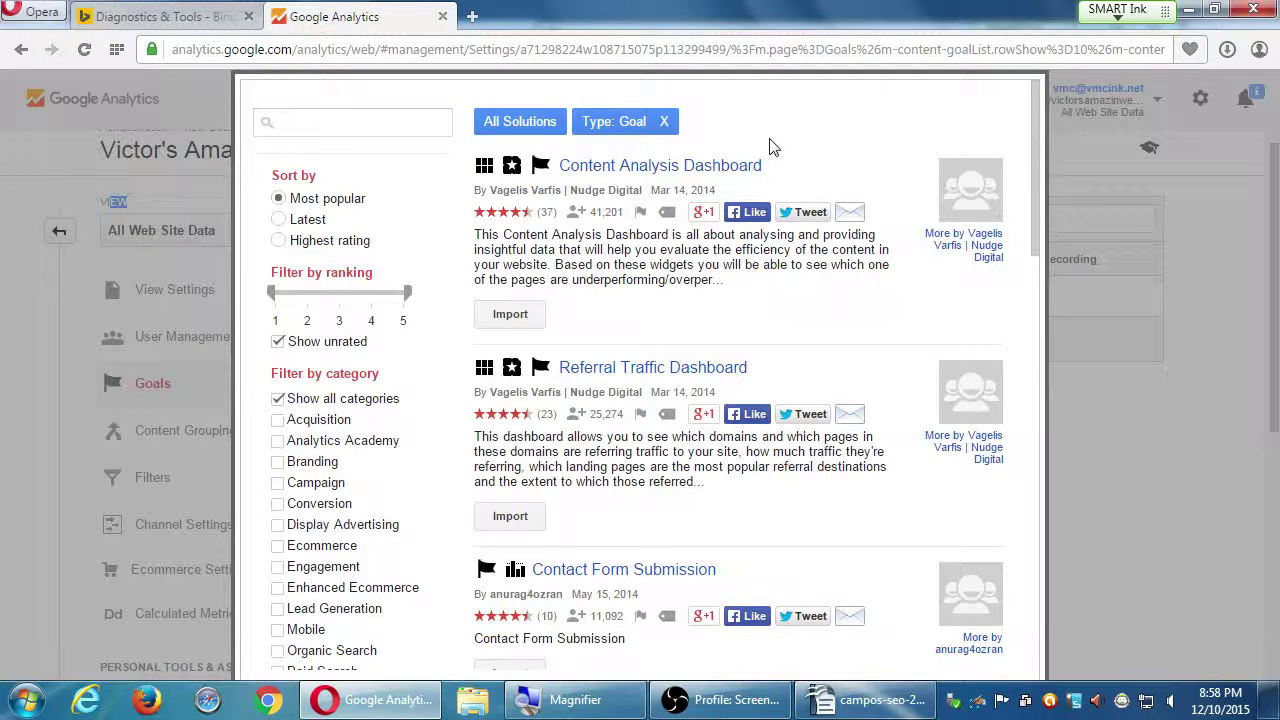
scroll(672, 432, "down", 1)
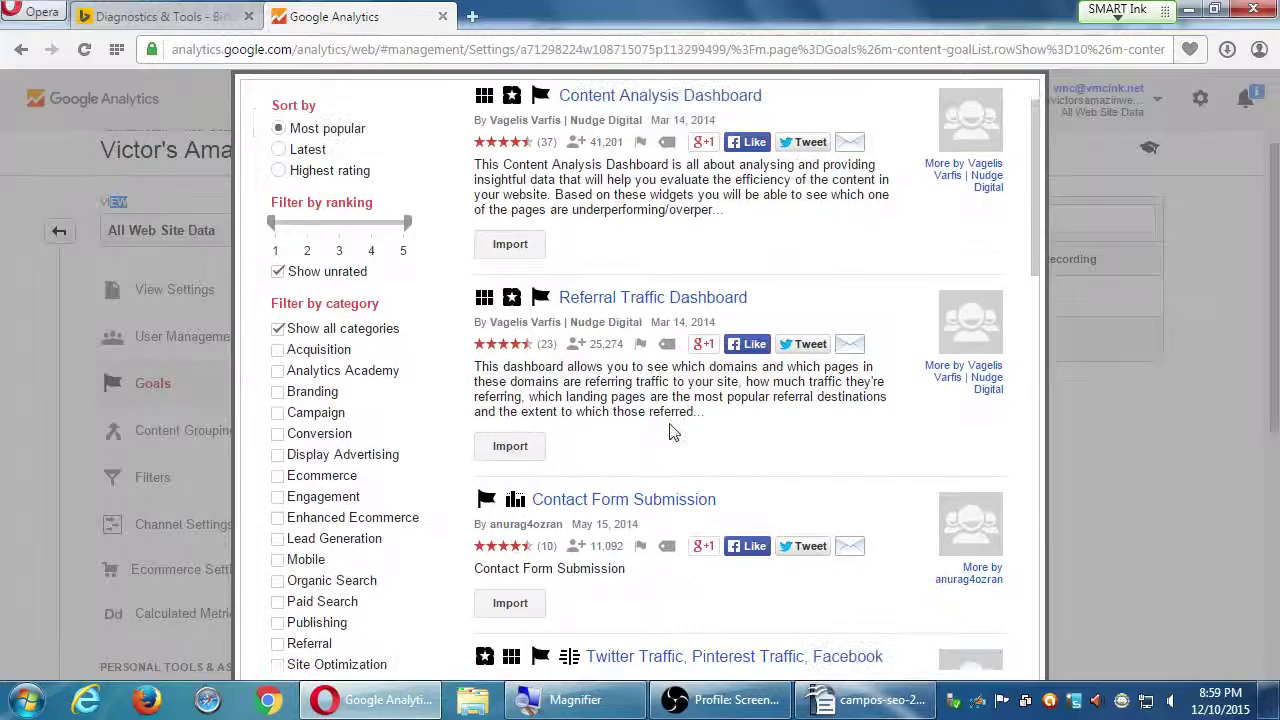
left_click(510, 604)
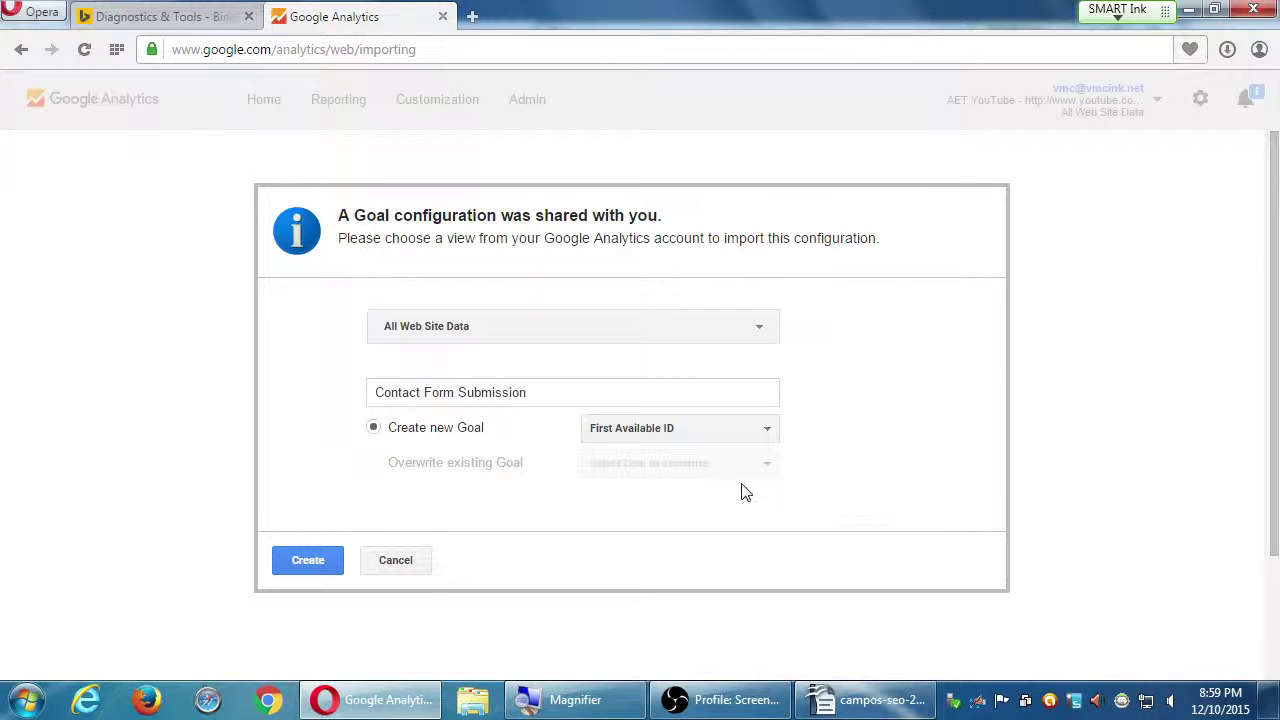
left_click(770, 432)
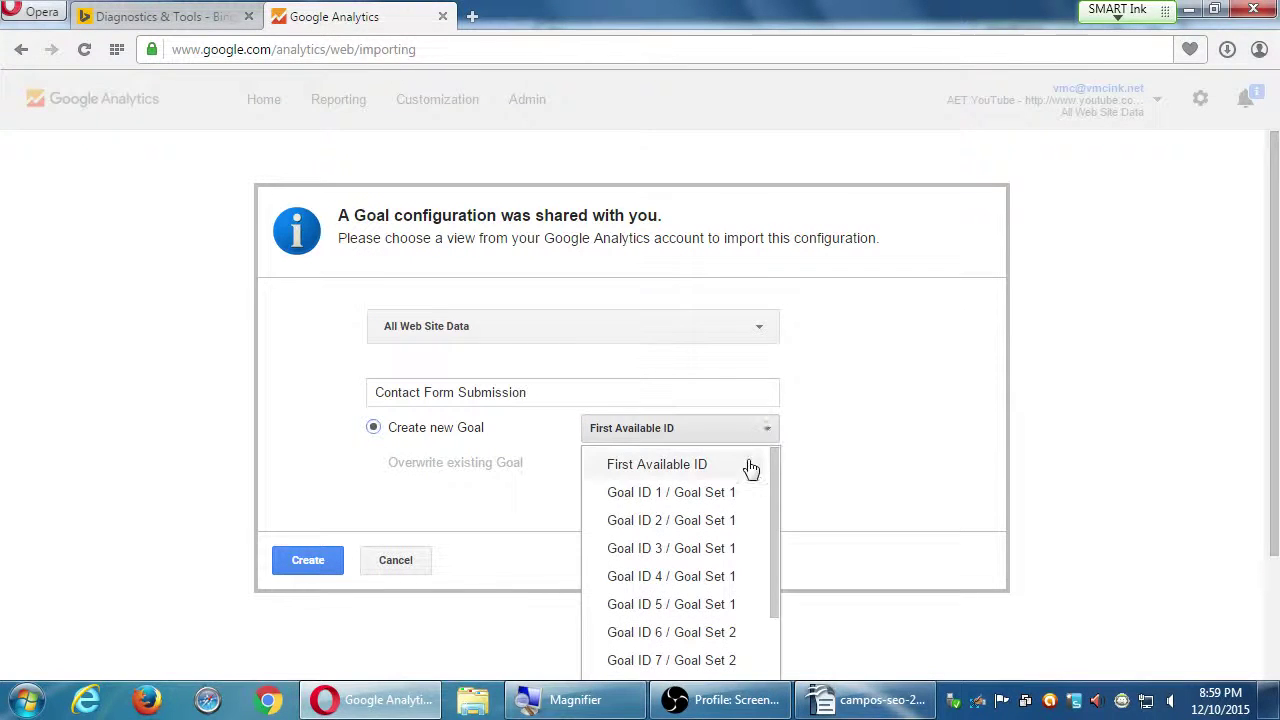
left_click(820, 443)
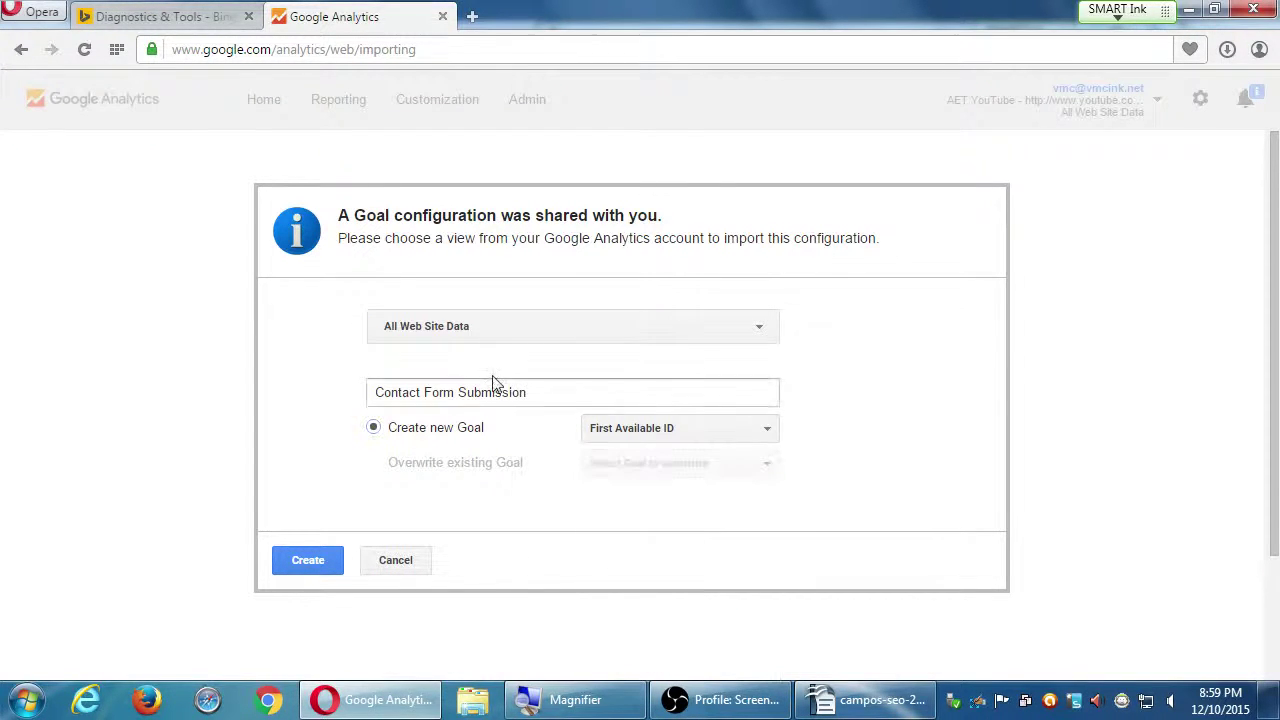
left_click(326, 563)
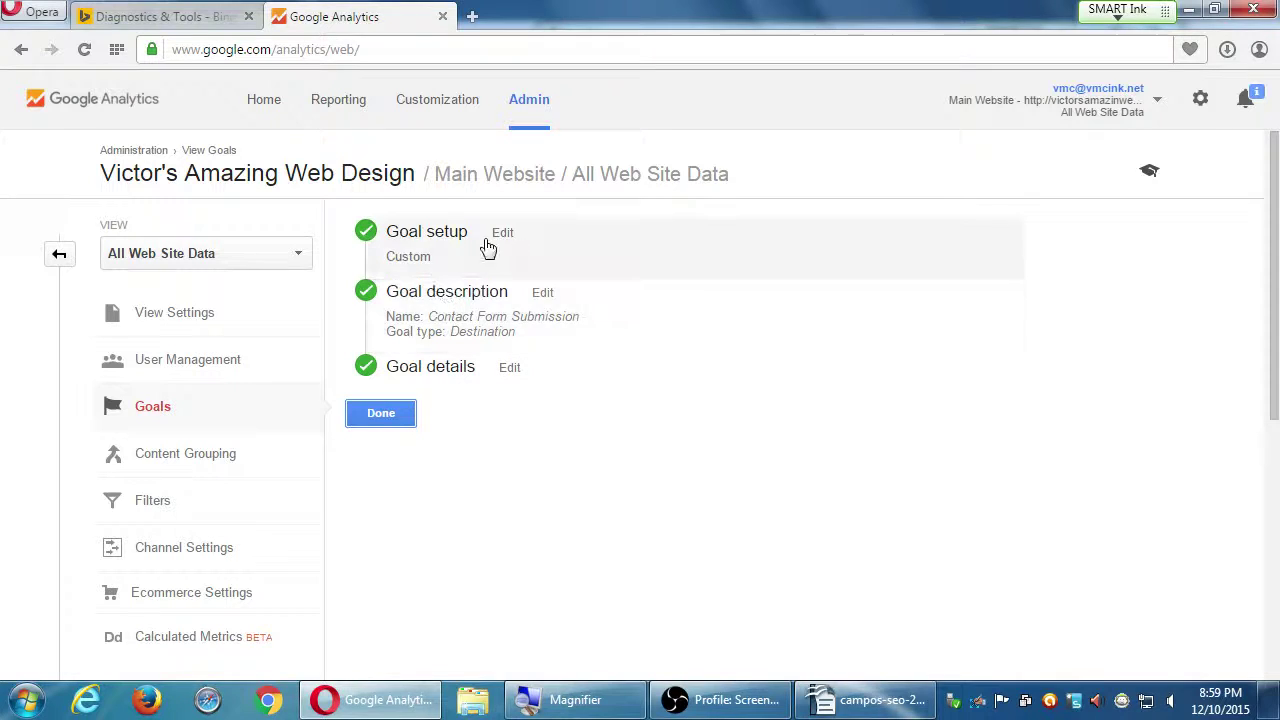
- Inspect the imported goal's description and its destination, value and funnel details, and cancel the editing
left_click(541, 295)
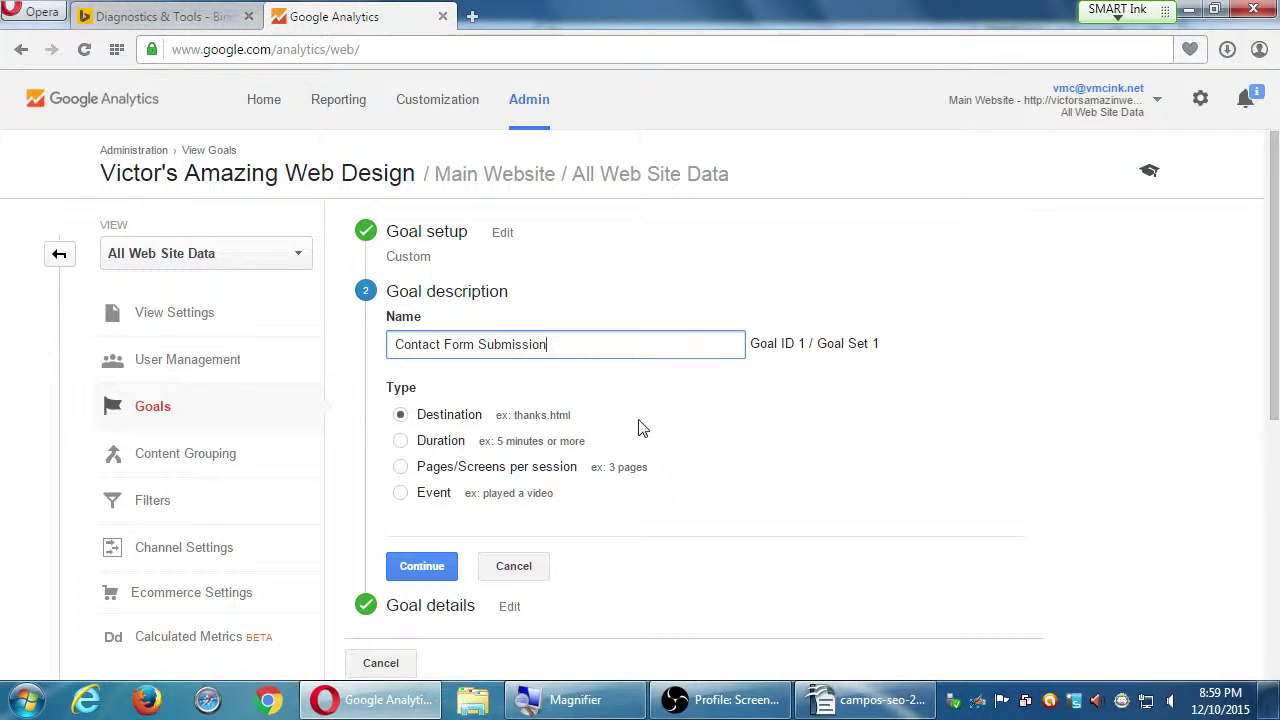
left_click(509, 606)
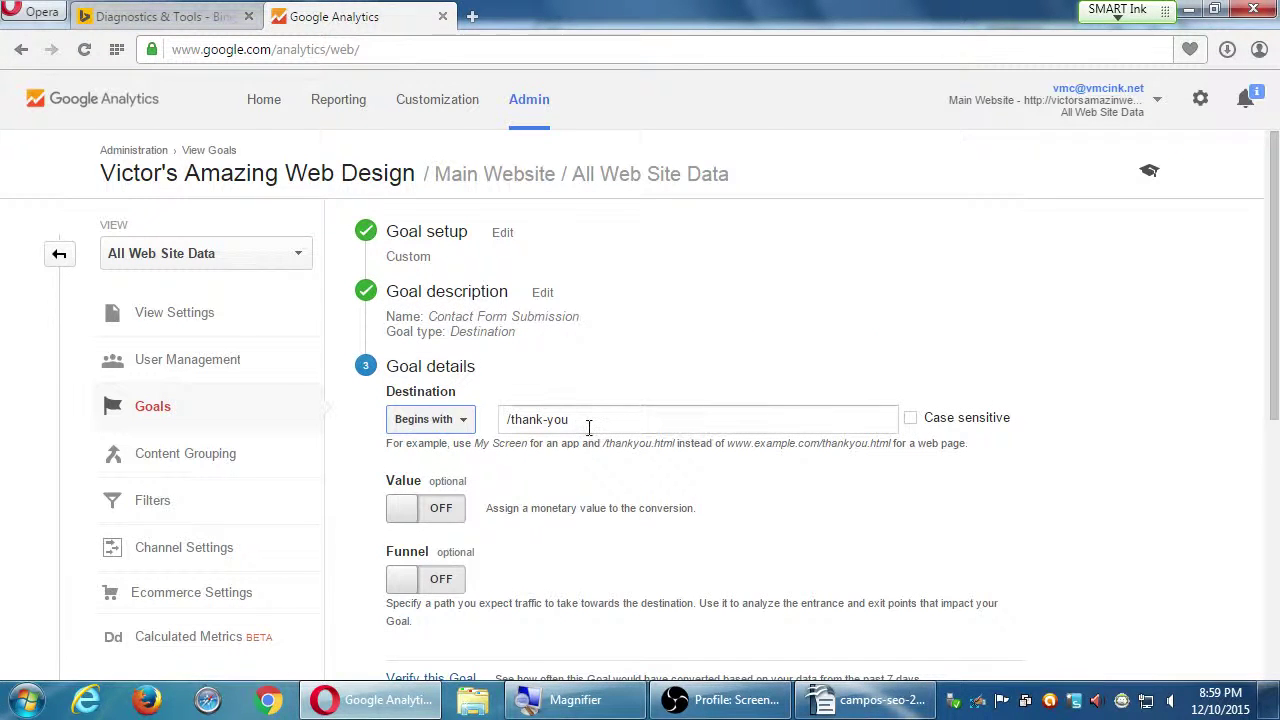
scroll(609, 497, "down", 3)
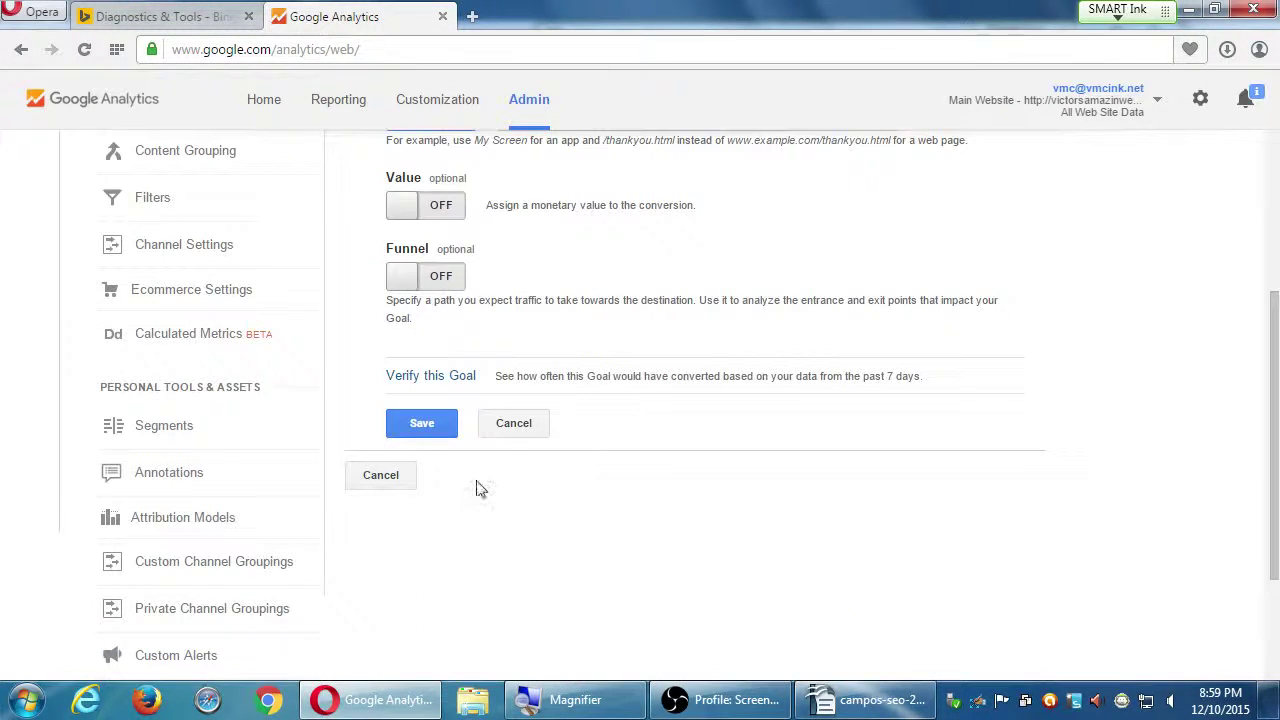
left_click(515, 426)
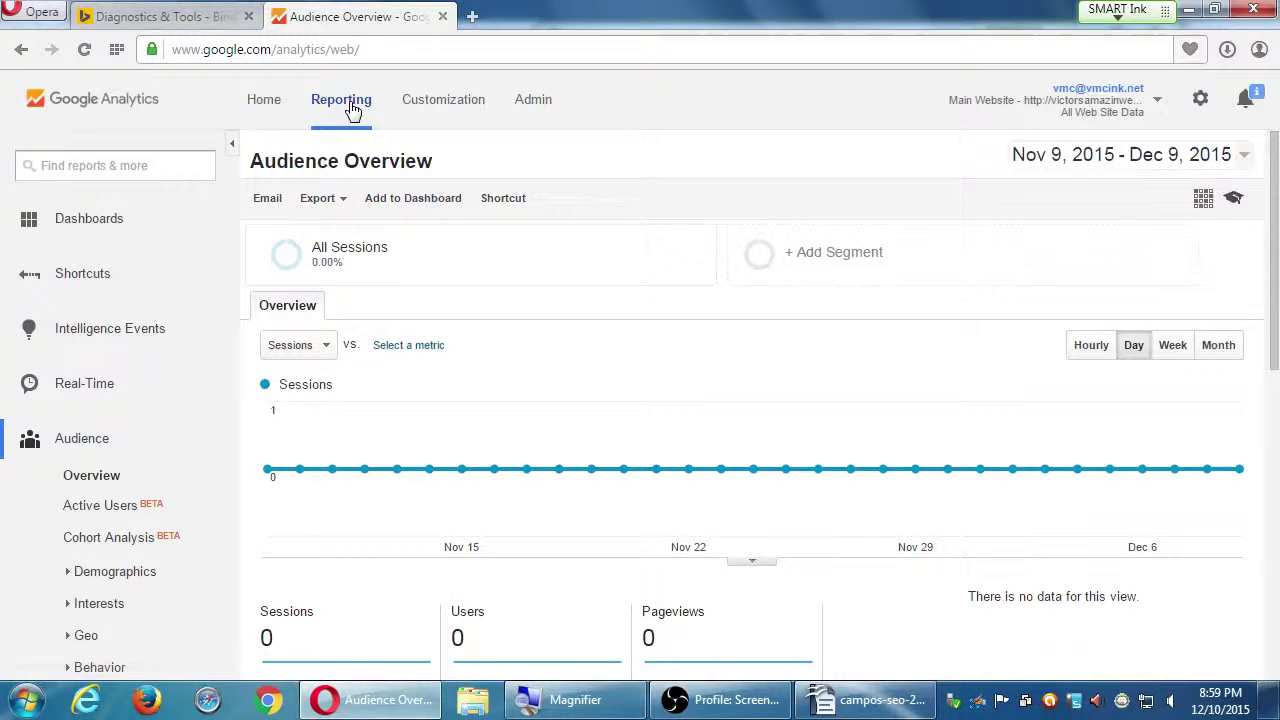
- Go to the list of accounts, expand PmD Interactive, and open the reports of its Aqui es Texcoco view
left_click(250, 104)
scroll(147, 430, "down", 3)
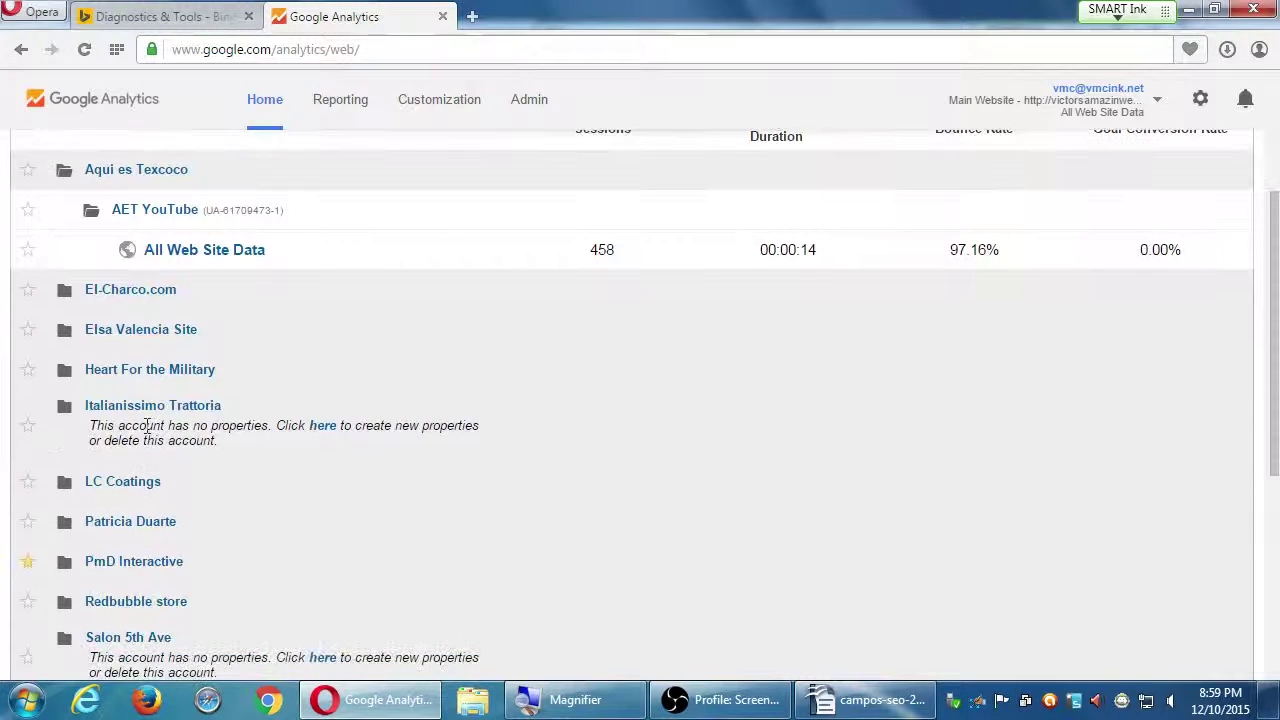
scroll(150, 434, "down", 3)
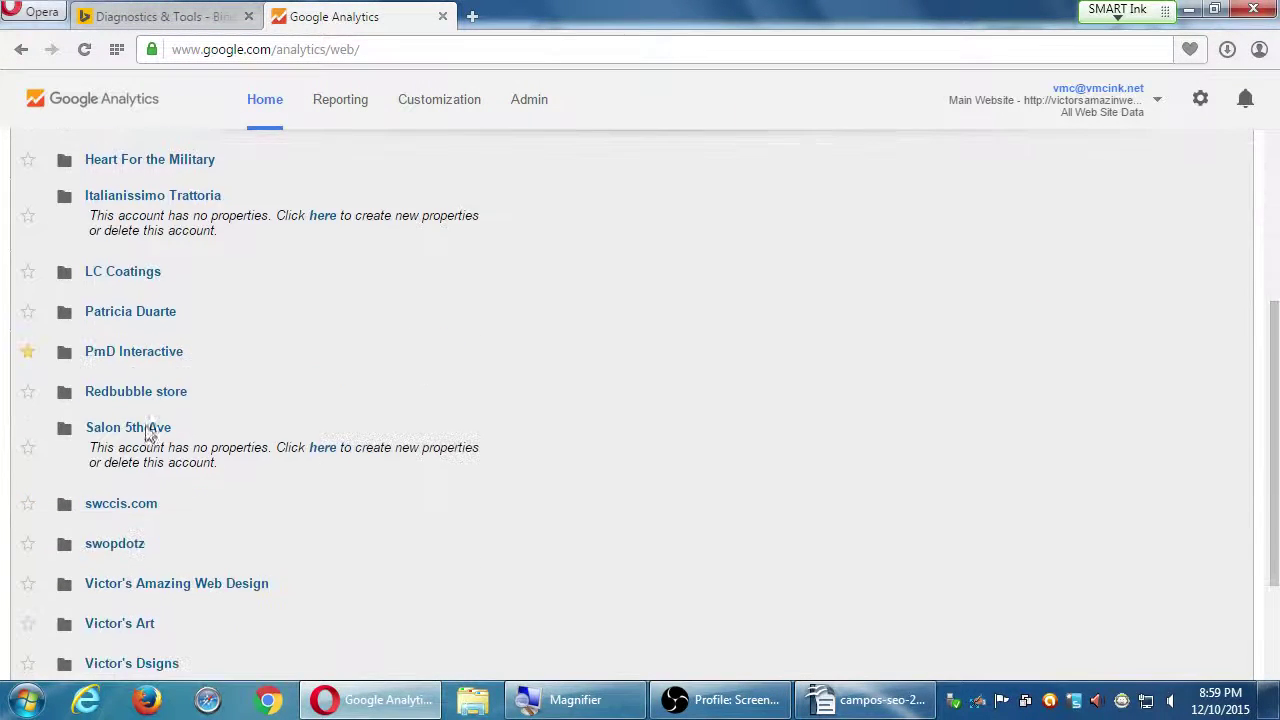
scroll(144, 566, "down", 3)
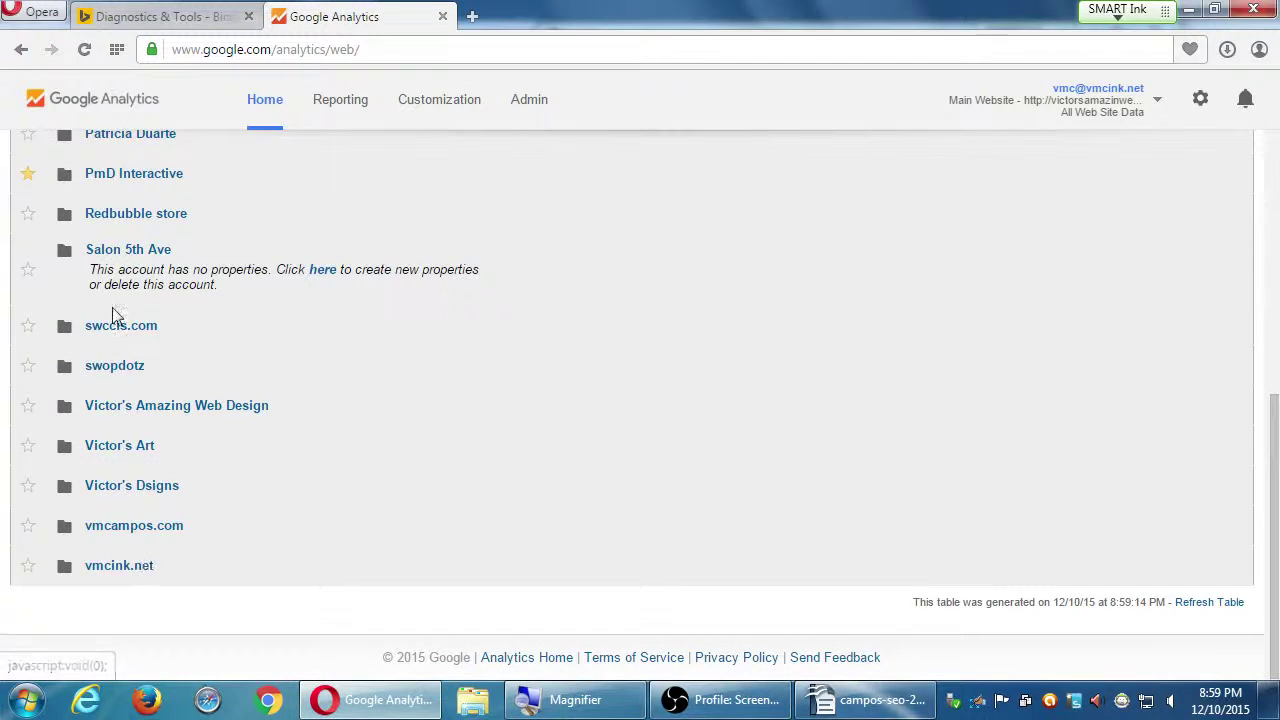
left_click(135, 175)
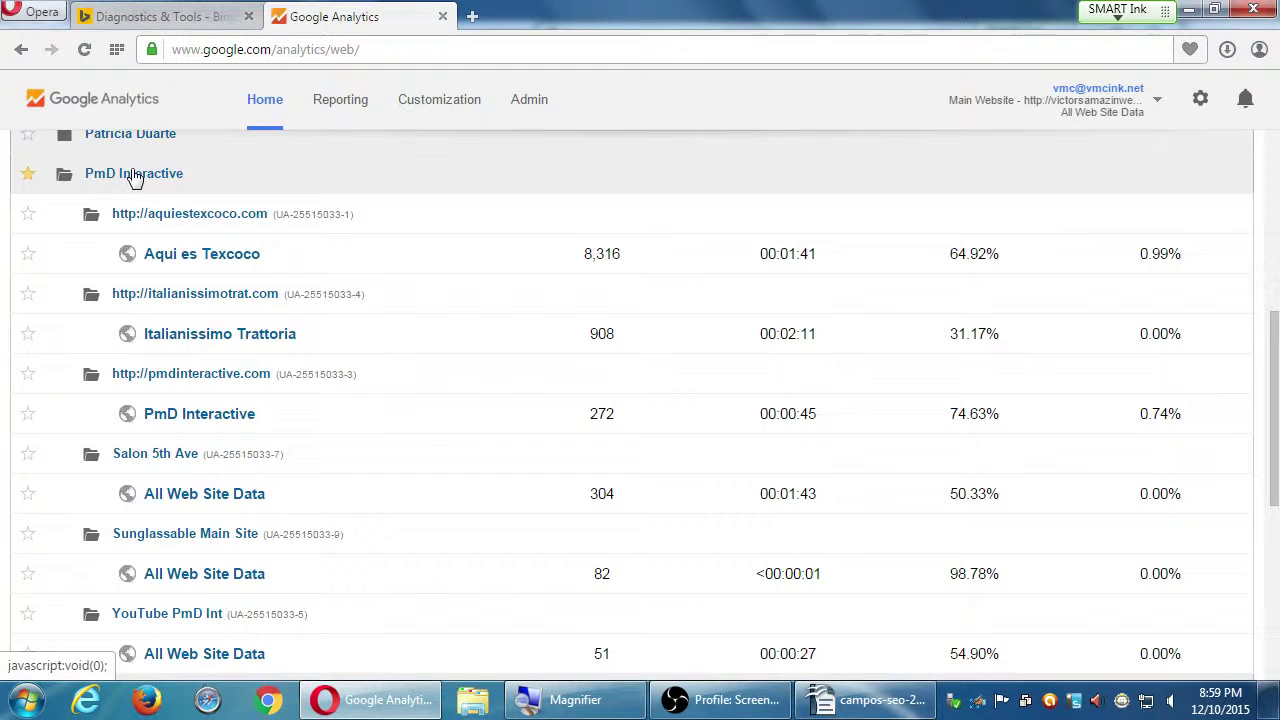
left_click(204, 258)
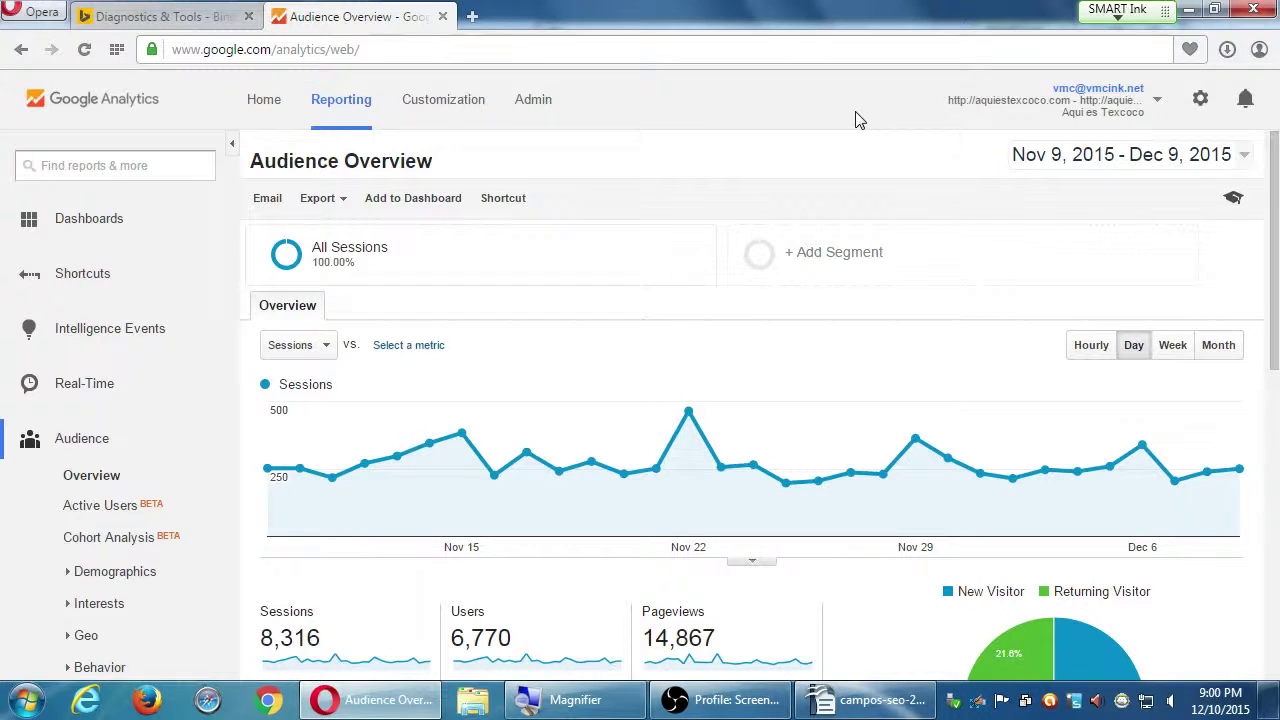
- View the report's date range options, close them, and examine the session metrics and the new versus returning visitor chart
left_click(1237, 170)
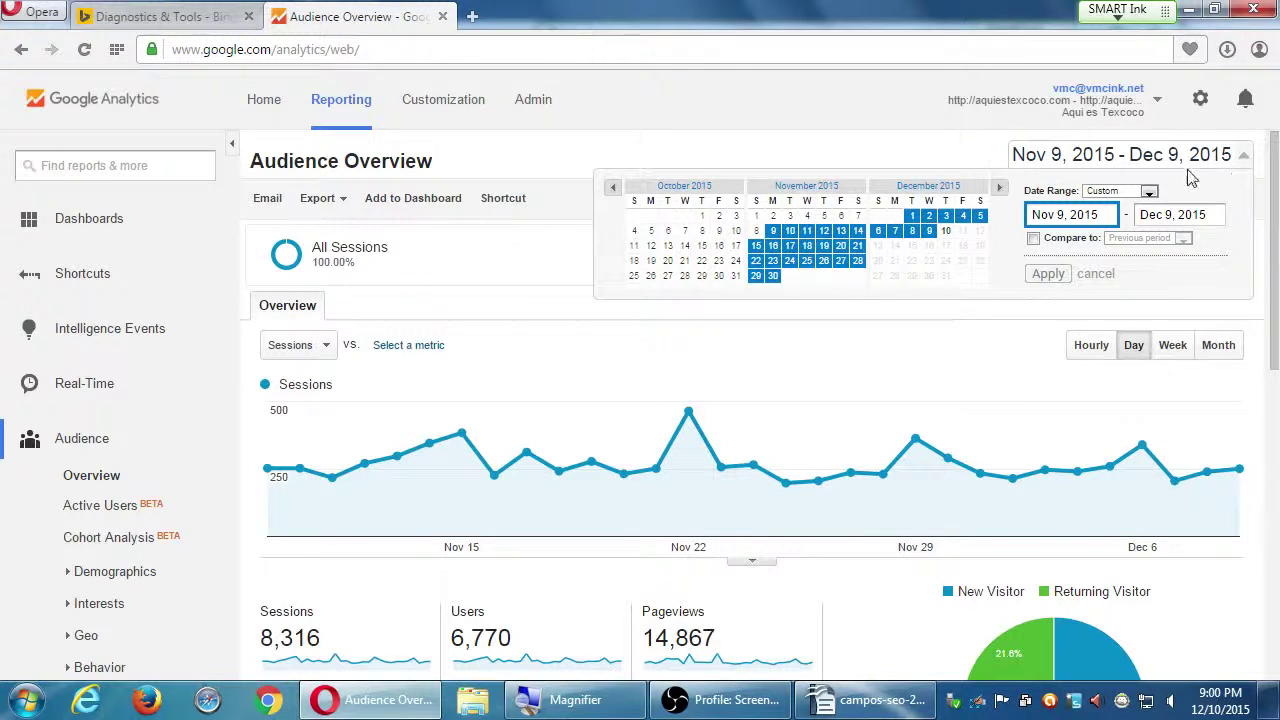
left_click(909, 153)
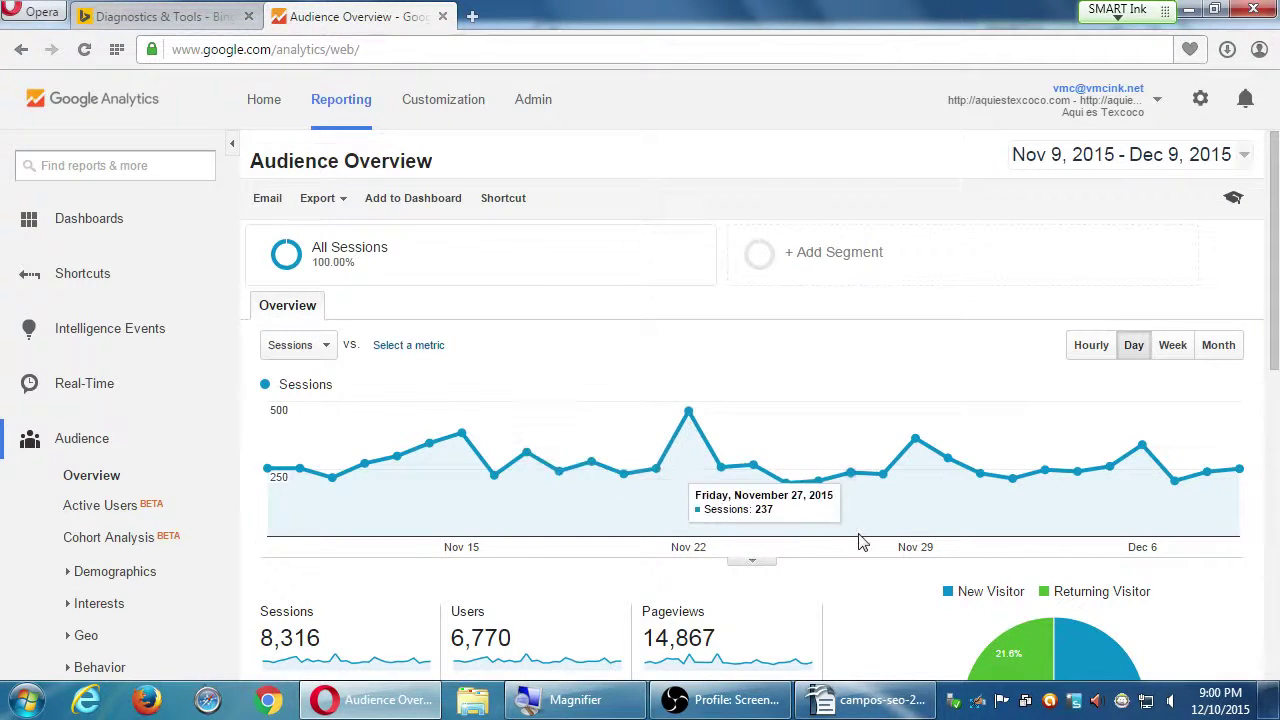
scroll(862, 541, "down", 3)
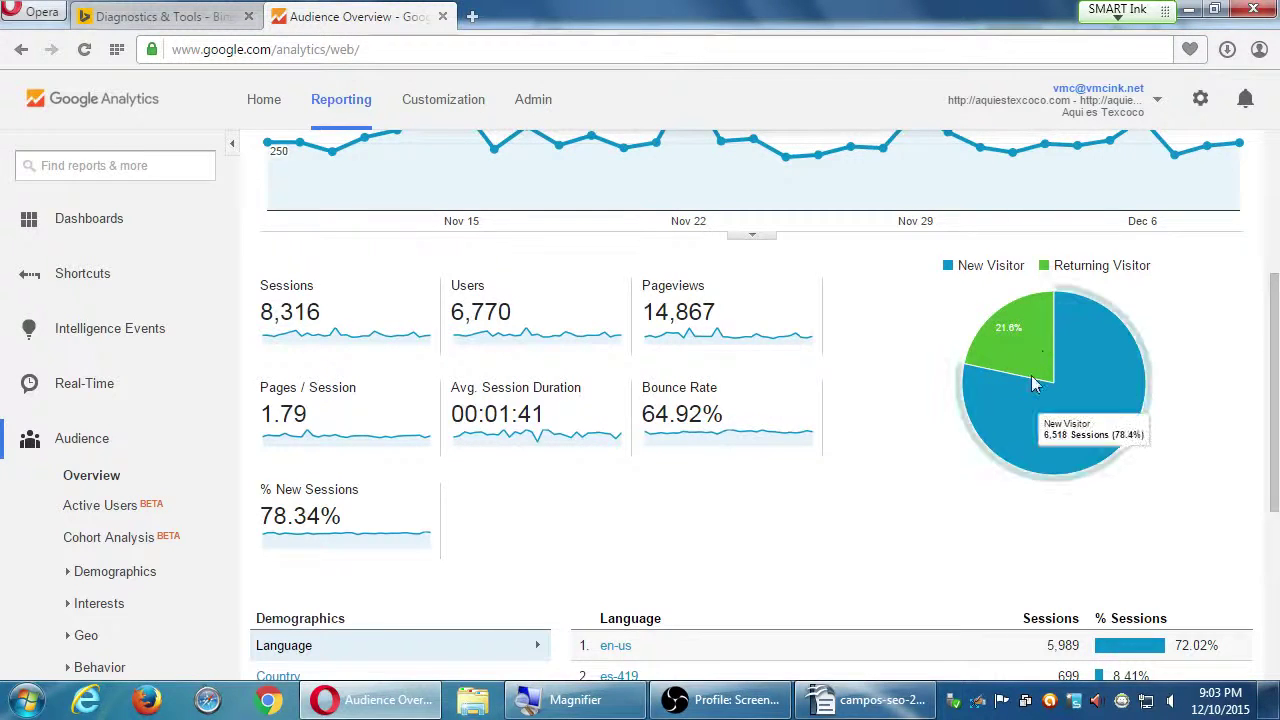
mouse_move(1013, 420)
- Break the audience sessions down by city and, with the screen magnified, by the System section's operating system
scroll(843, 445, "down", 3)
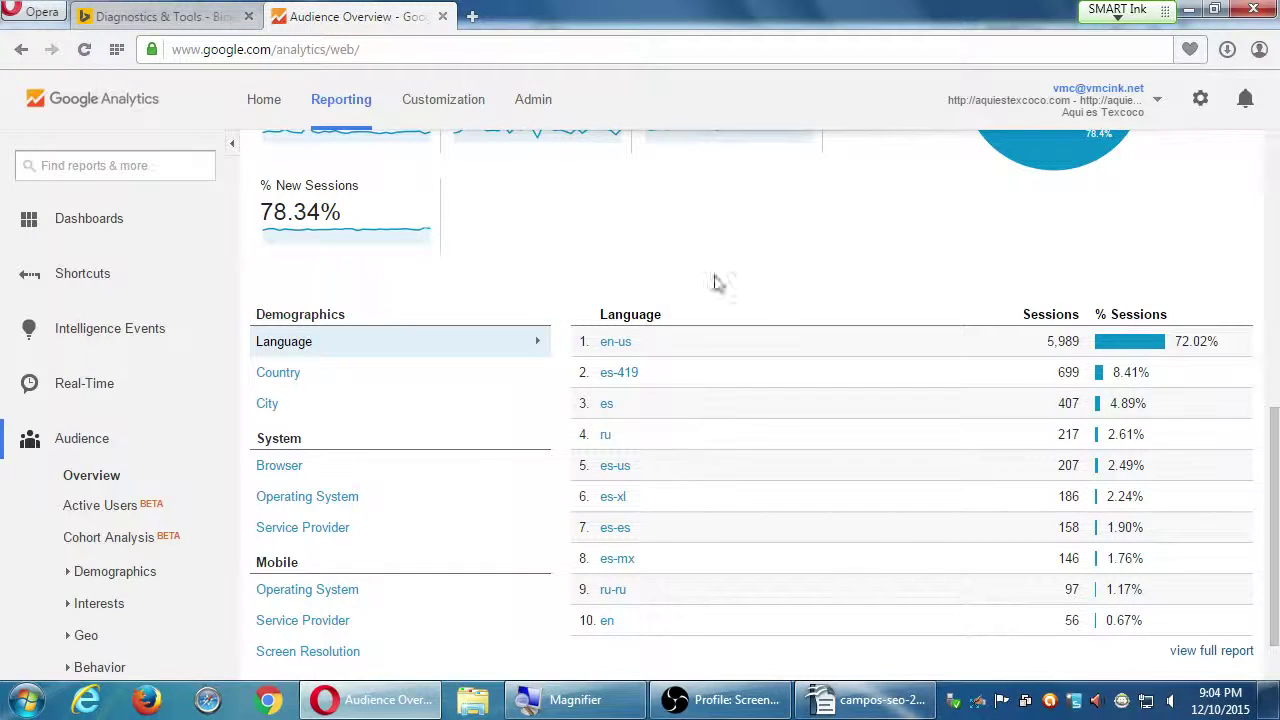
left_click(267, 403)
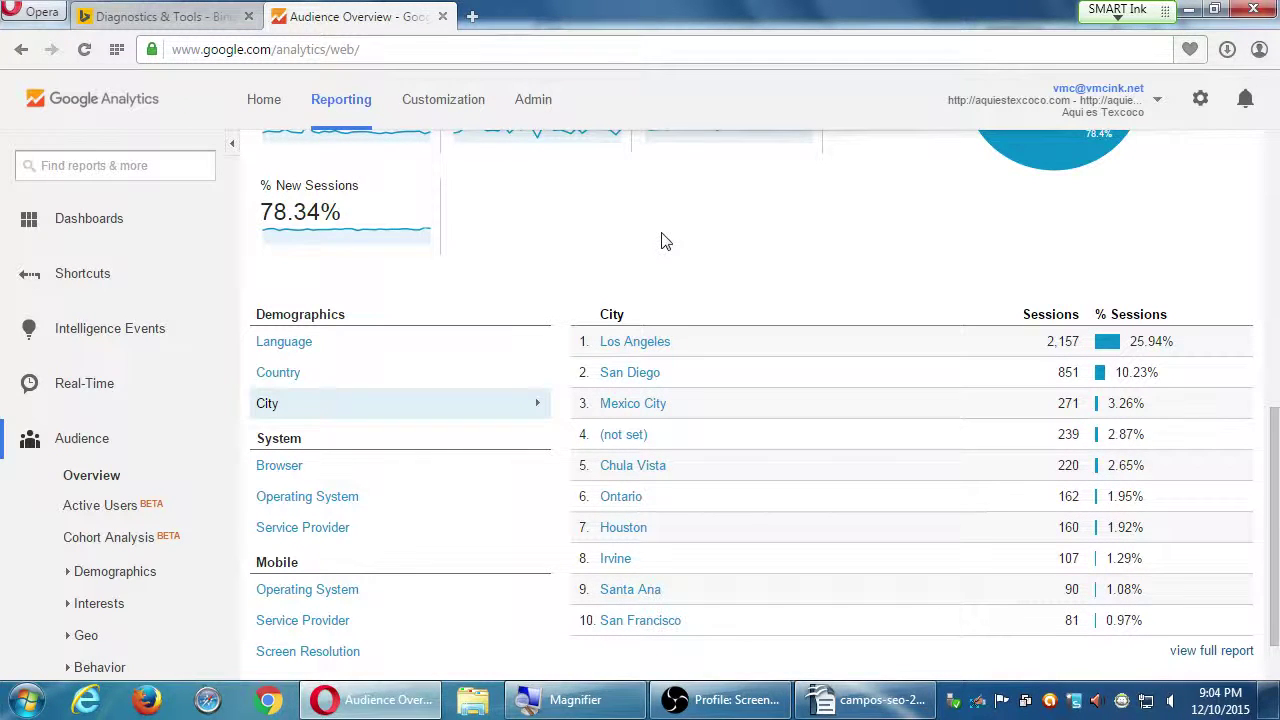
key("super+plus")
left_click(358, 498)
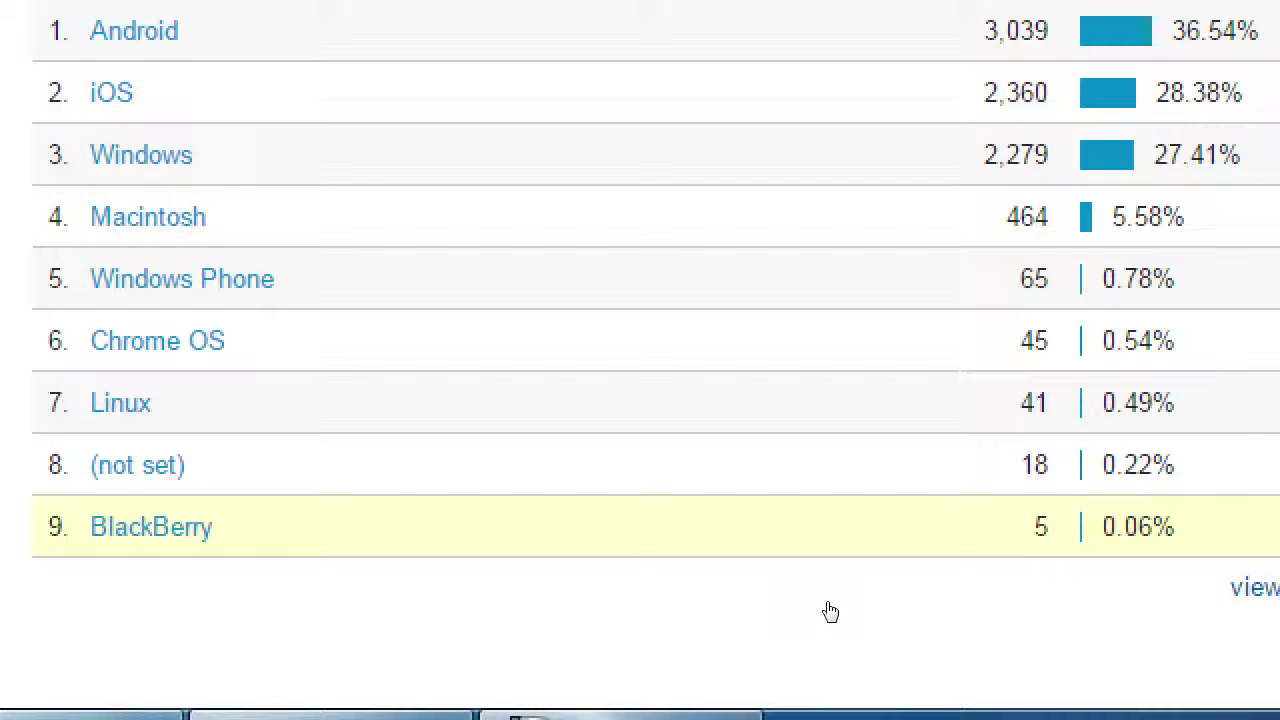
- Re-examine the new visitor share in the Audience Overview pie chart at normal magnification
scroll(840, 600, "up", 2)
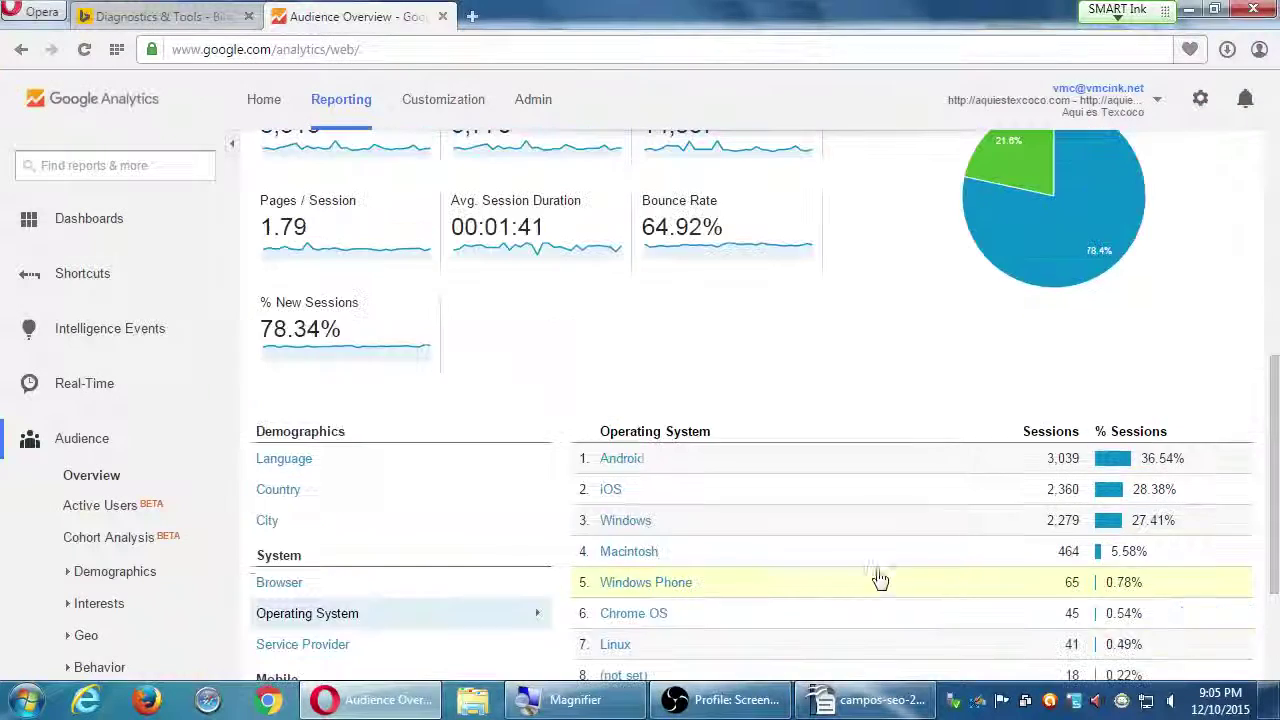
scroll(894, 391, "up", 1)
mouse_move(1030, 320)
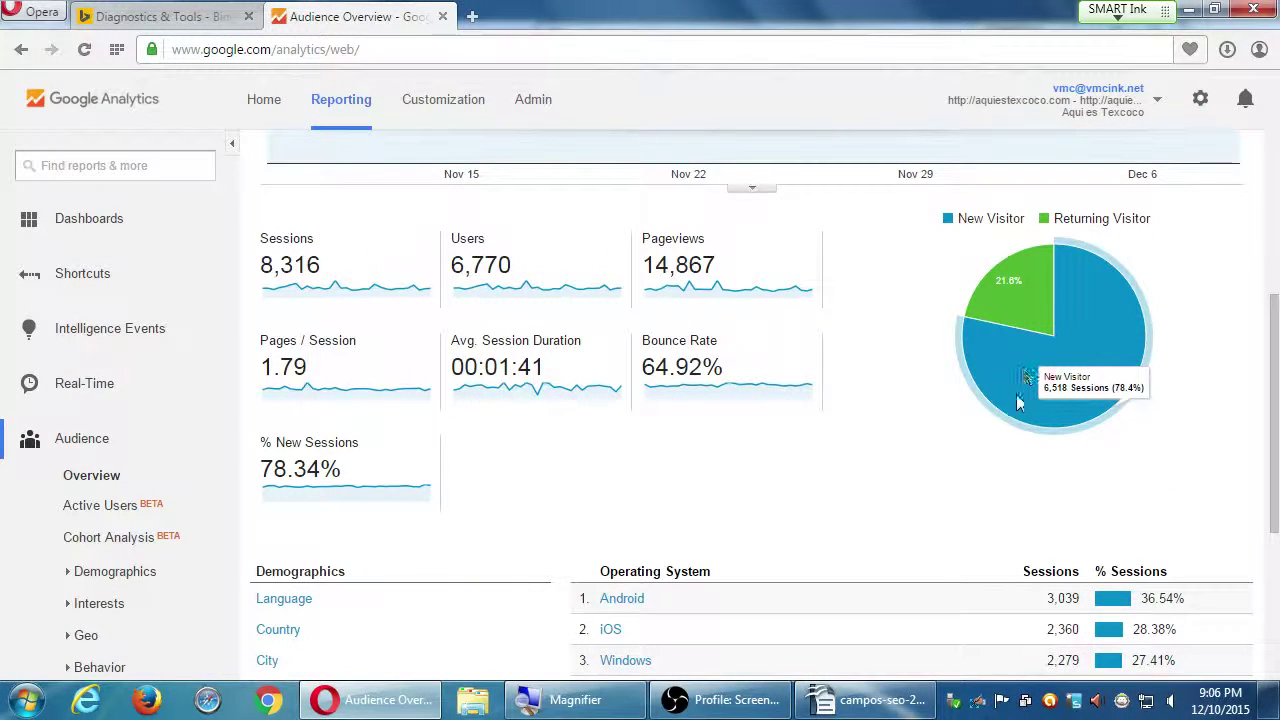
- Break the audience sessions down by mobile screen resolution and examine the resulting list
scroll(757, 483, "down", 3)
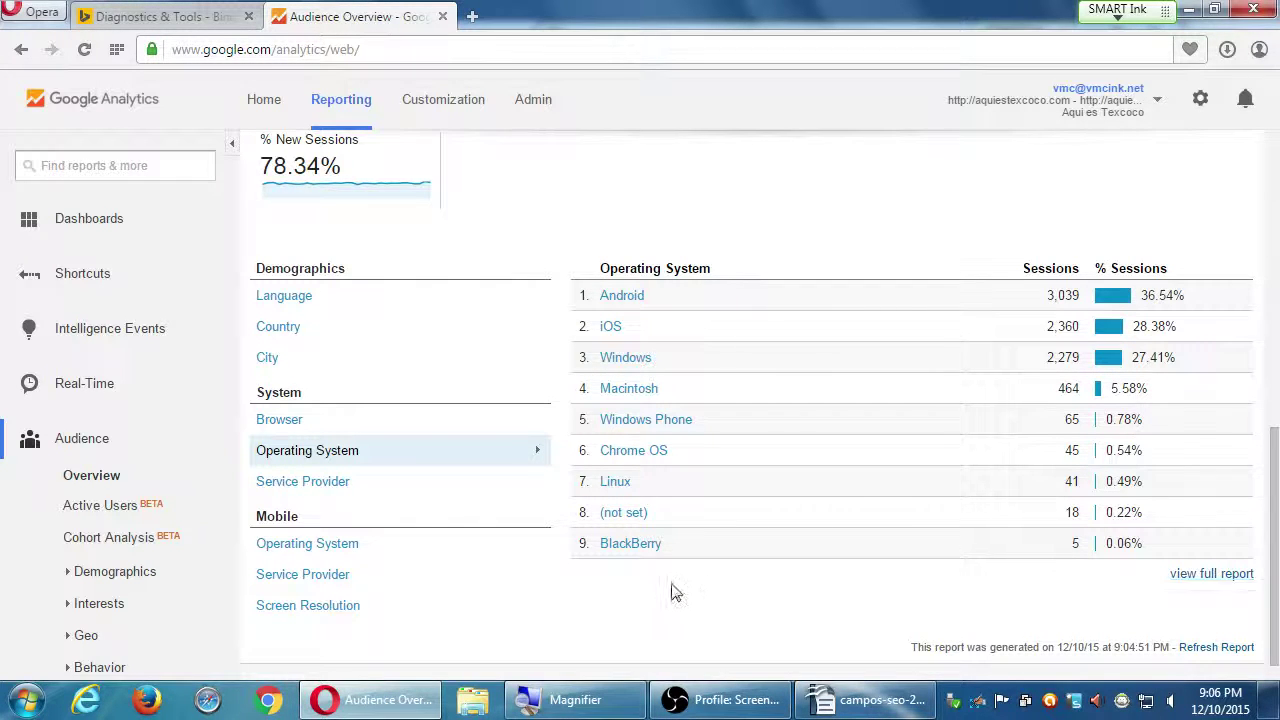
scroll(550, 574, "up", 1)
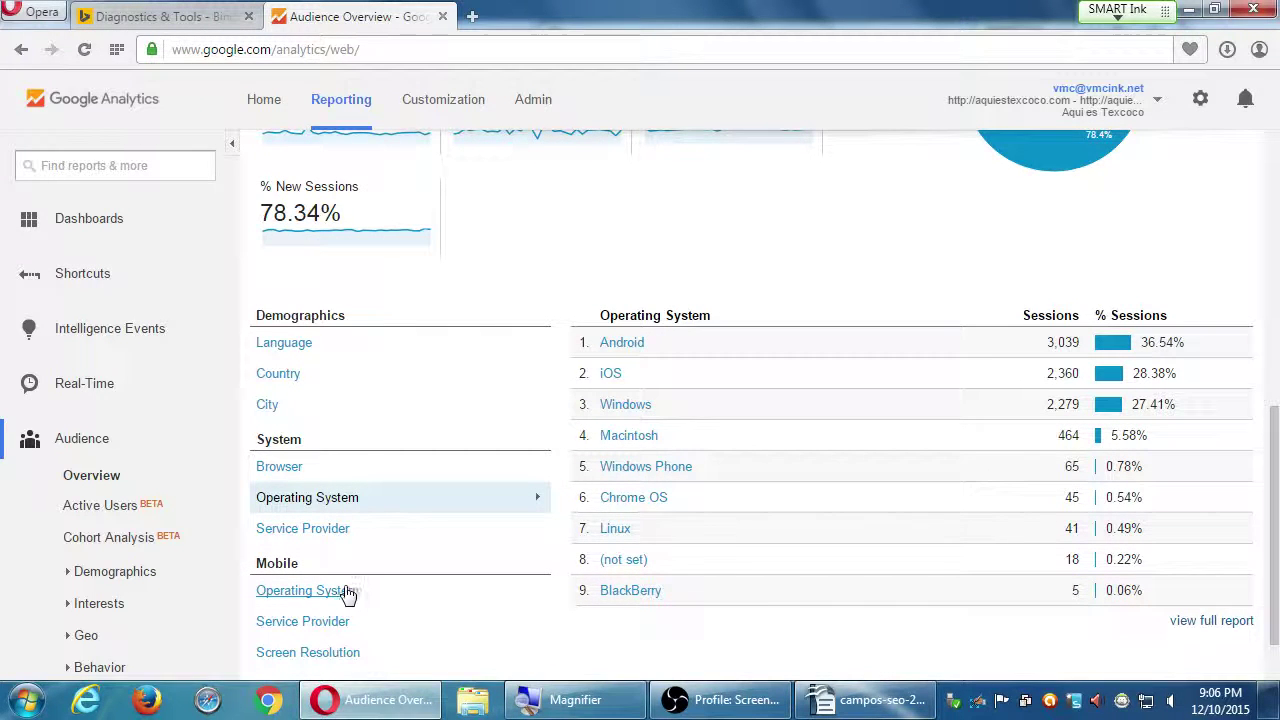
left_click(330, 654)
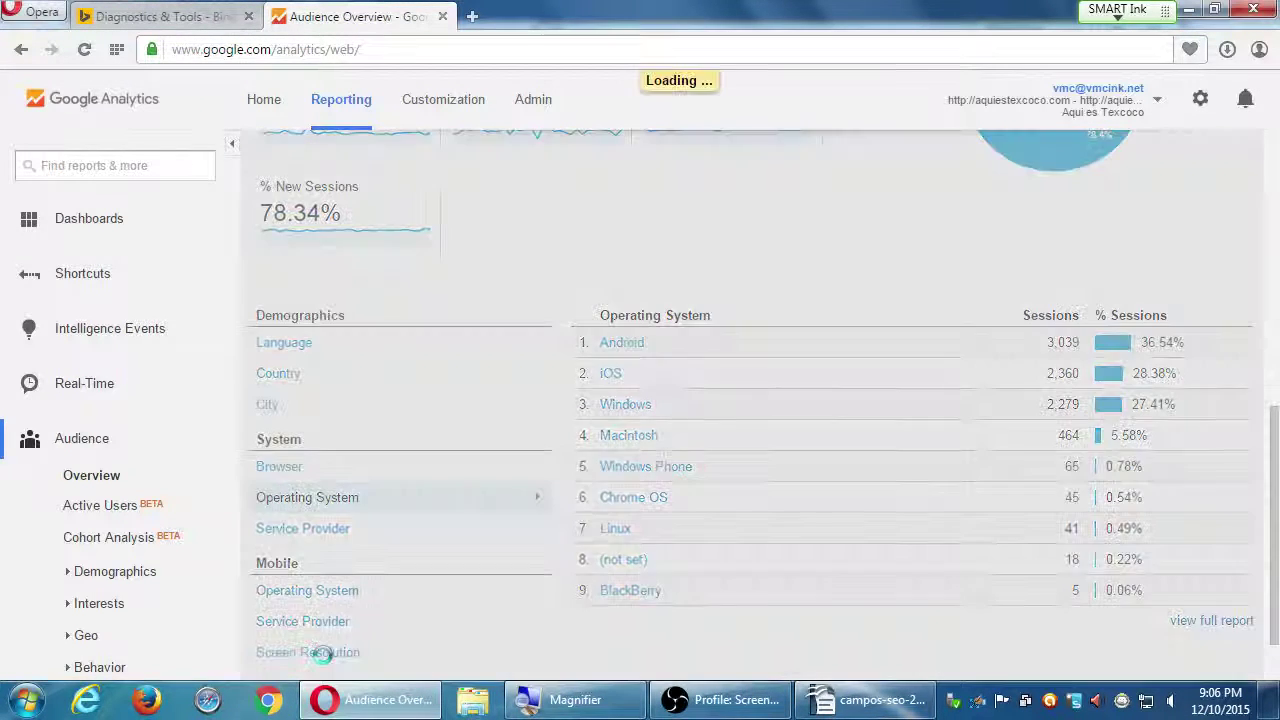
scroll(451, 636, "down", 2)
scroll(465, 640, "up", 1)
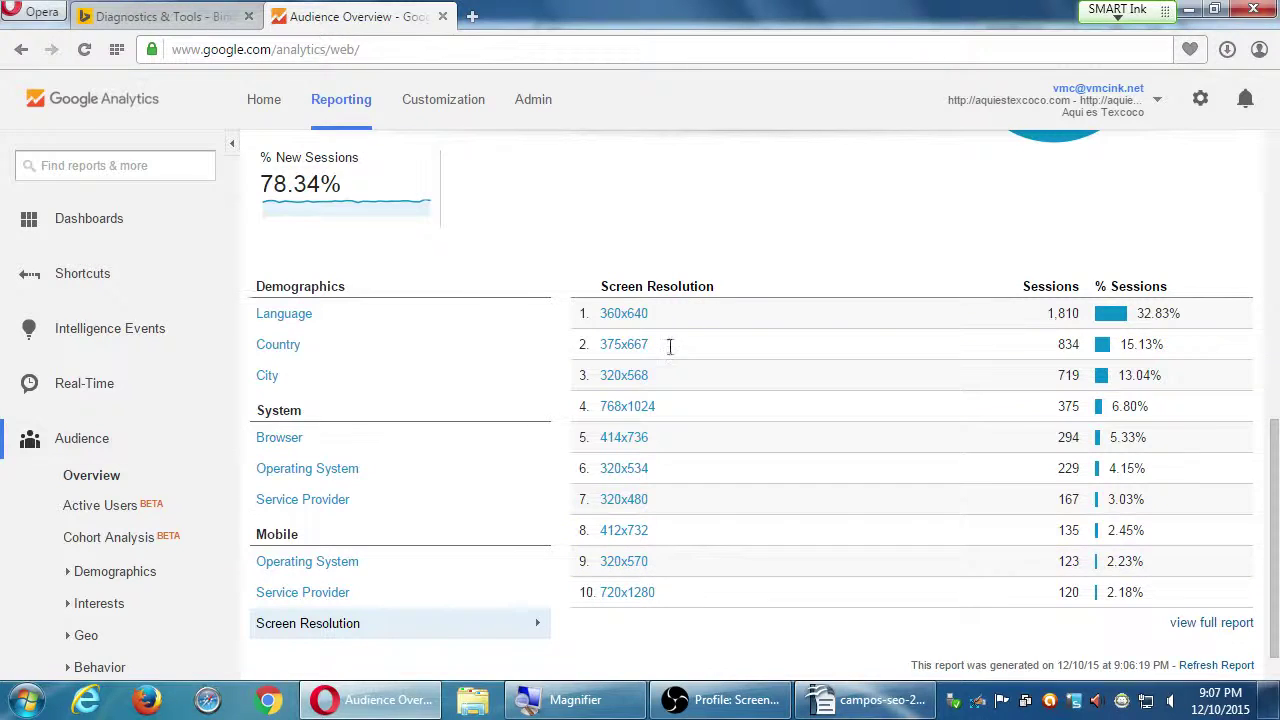
- Open the Goals Overview report in the Conversions section
scroll(578, 378, "up", 1)
scroll(578, 378, "up", 3)
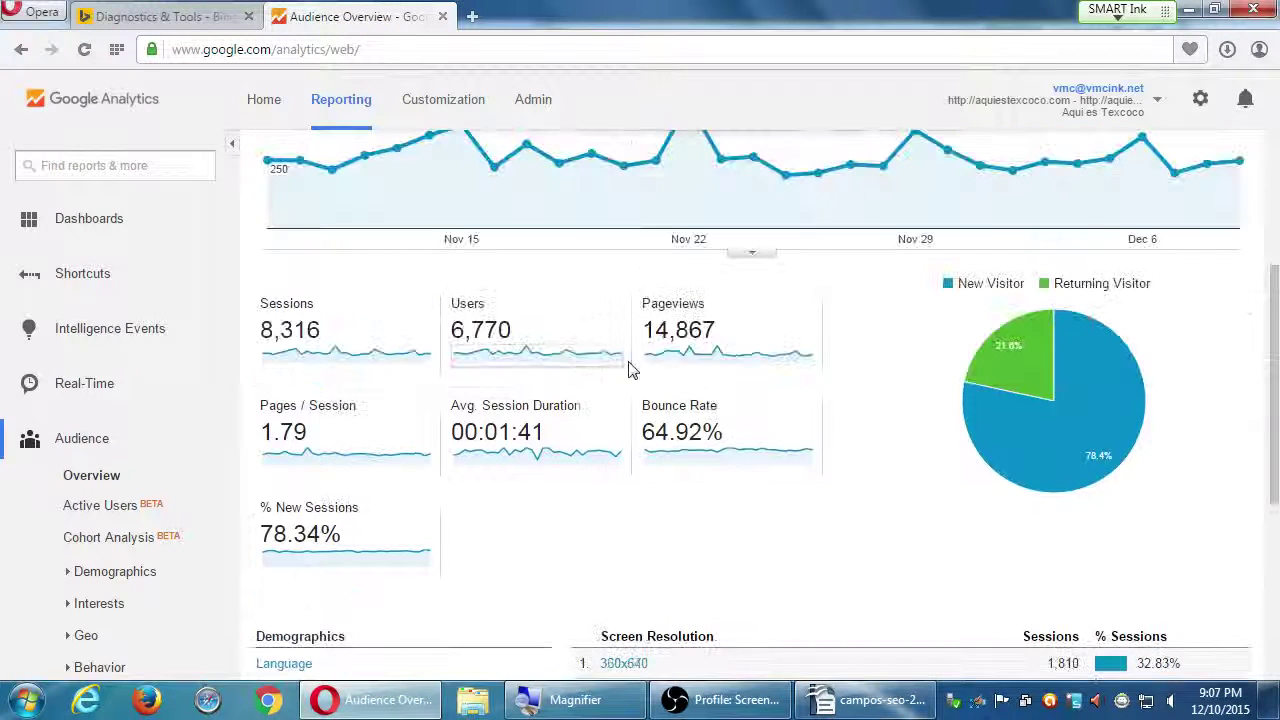
left_click(80, 448)
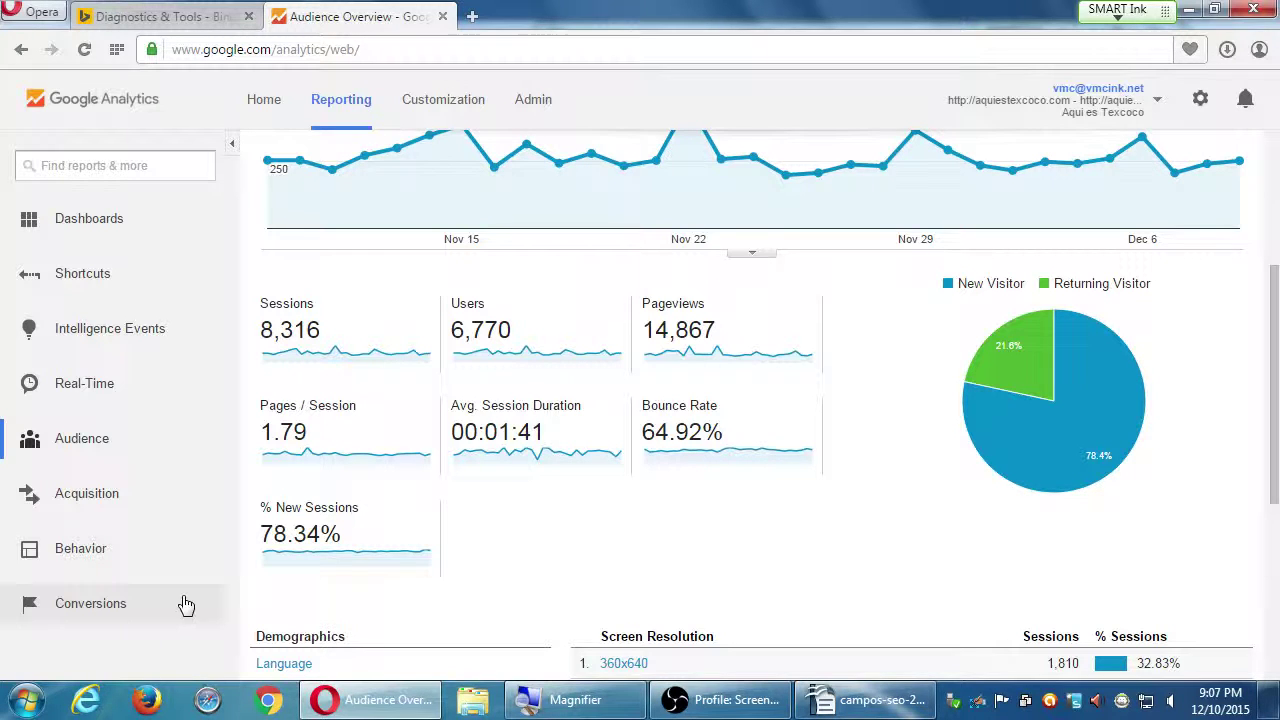
left_click(100, 618)
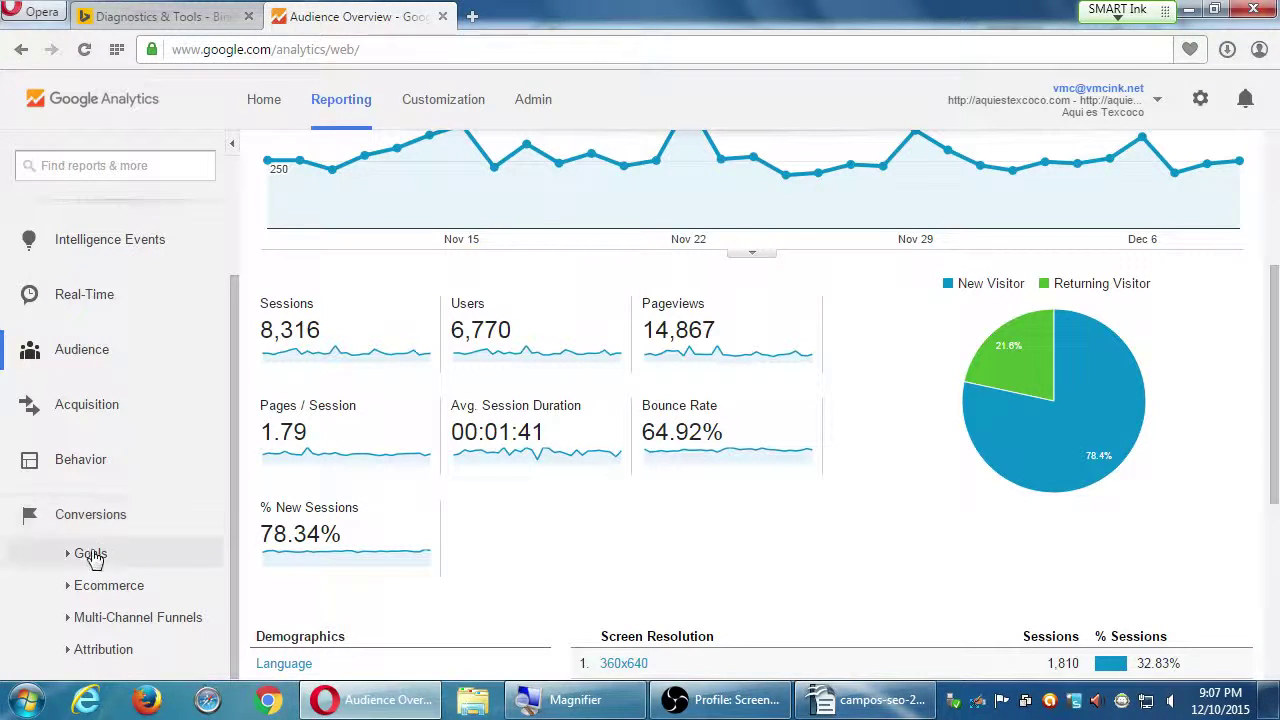
left_click(92, 556)
left_click(82, 585)
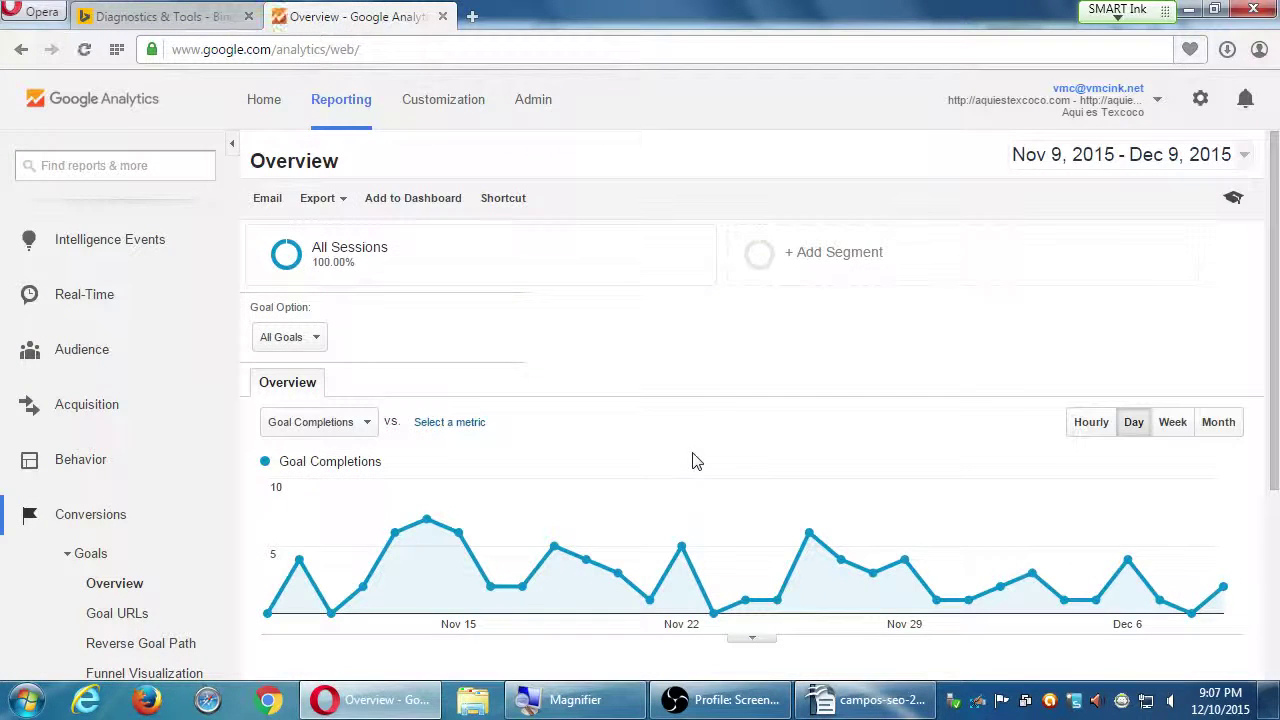
- Examine the goal completions, conversion rate and completion location, collapse the Conversions section, and return to the Admin page
scroll(697, 461, "down", 3)
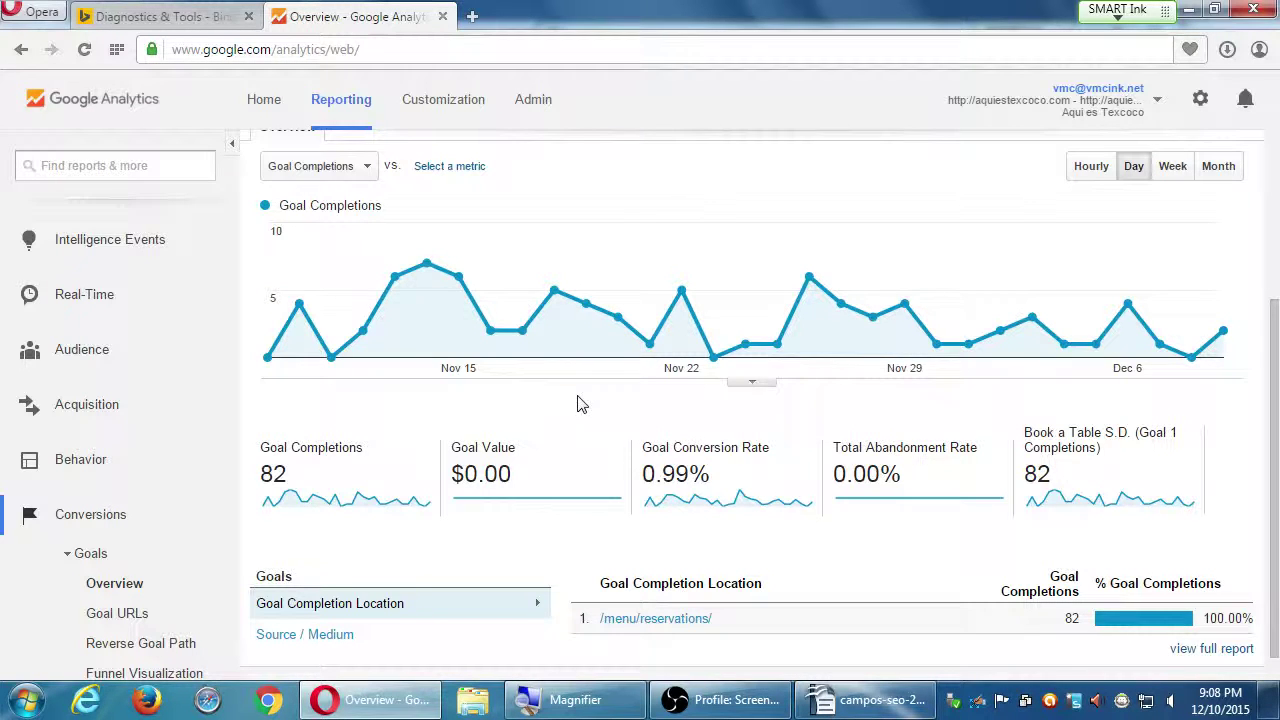
scroll(155, 480, "down", 2)
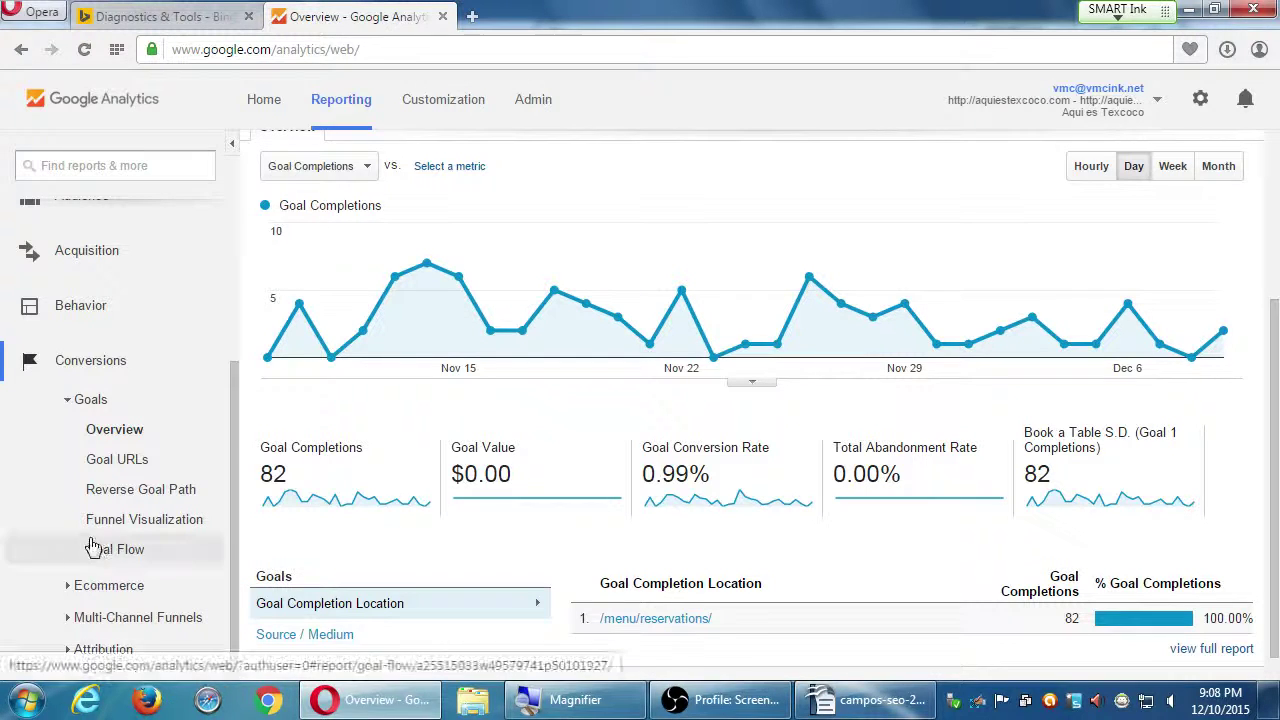
left_click(90, 360)
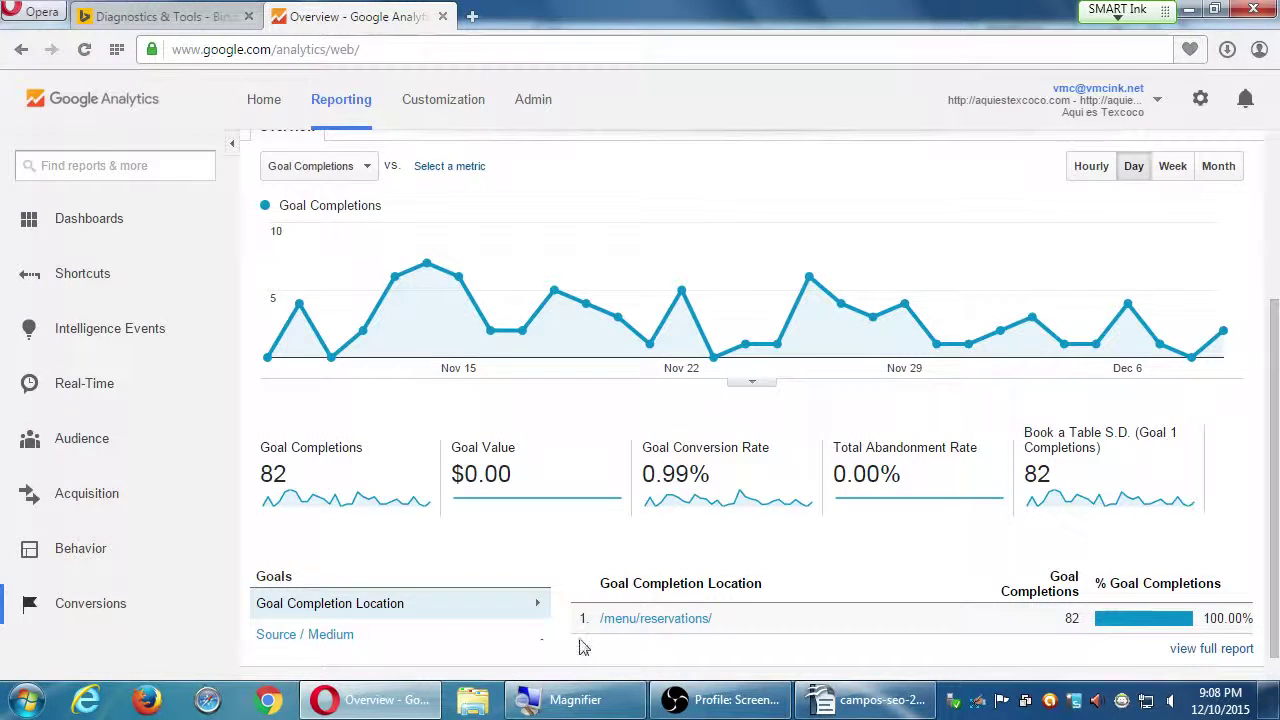
scroll(584, 648, "up", 3)
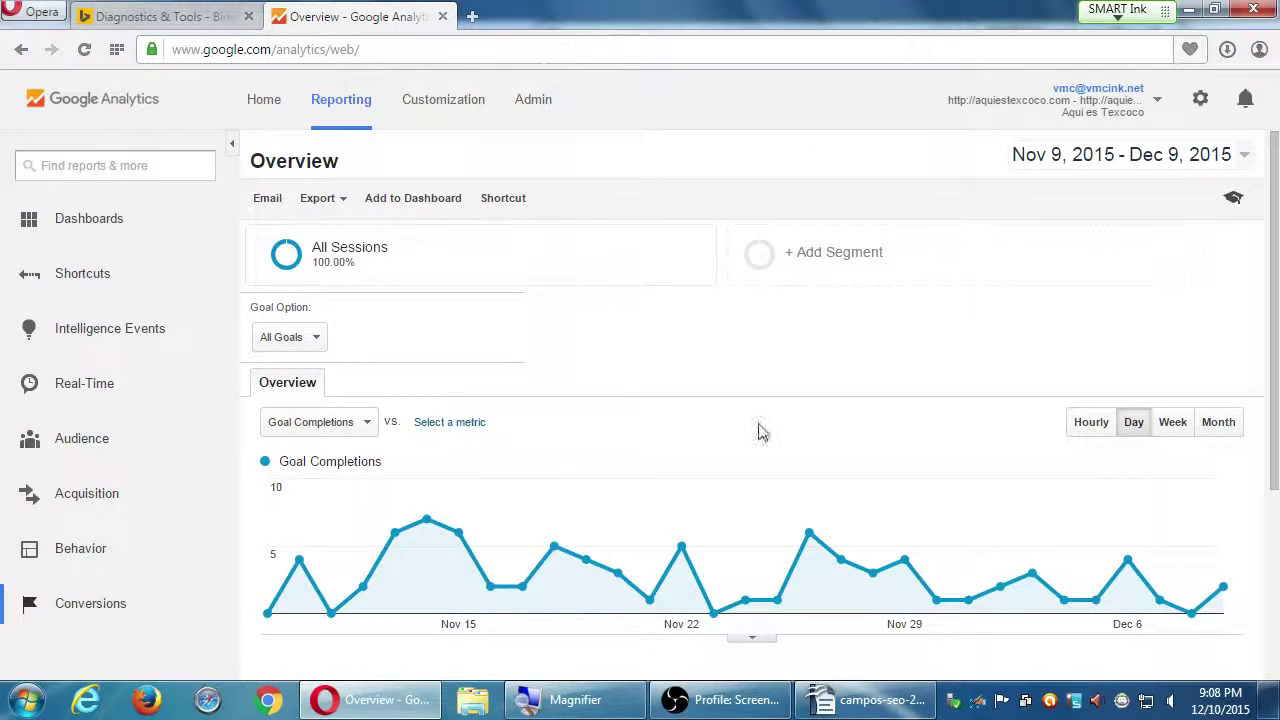
mouse_move(862, 705)
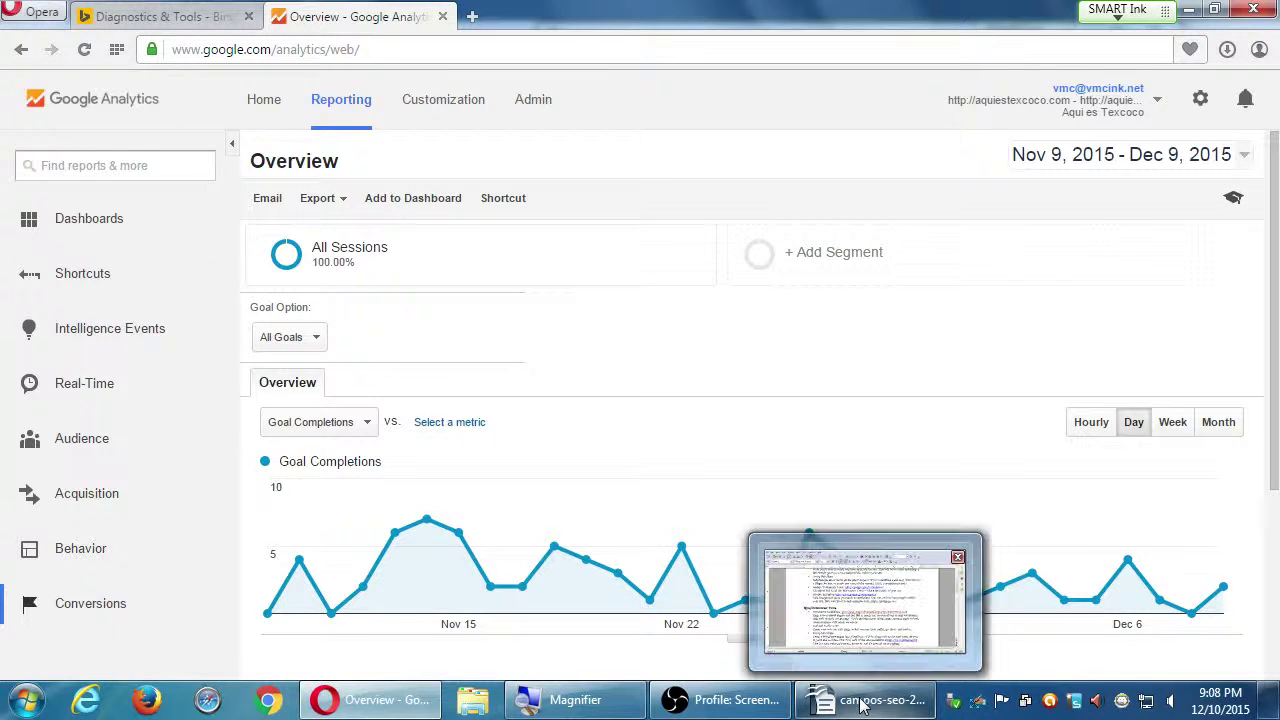
left_click(537, 103)
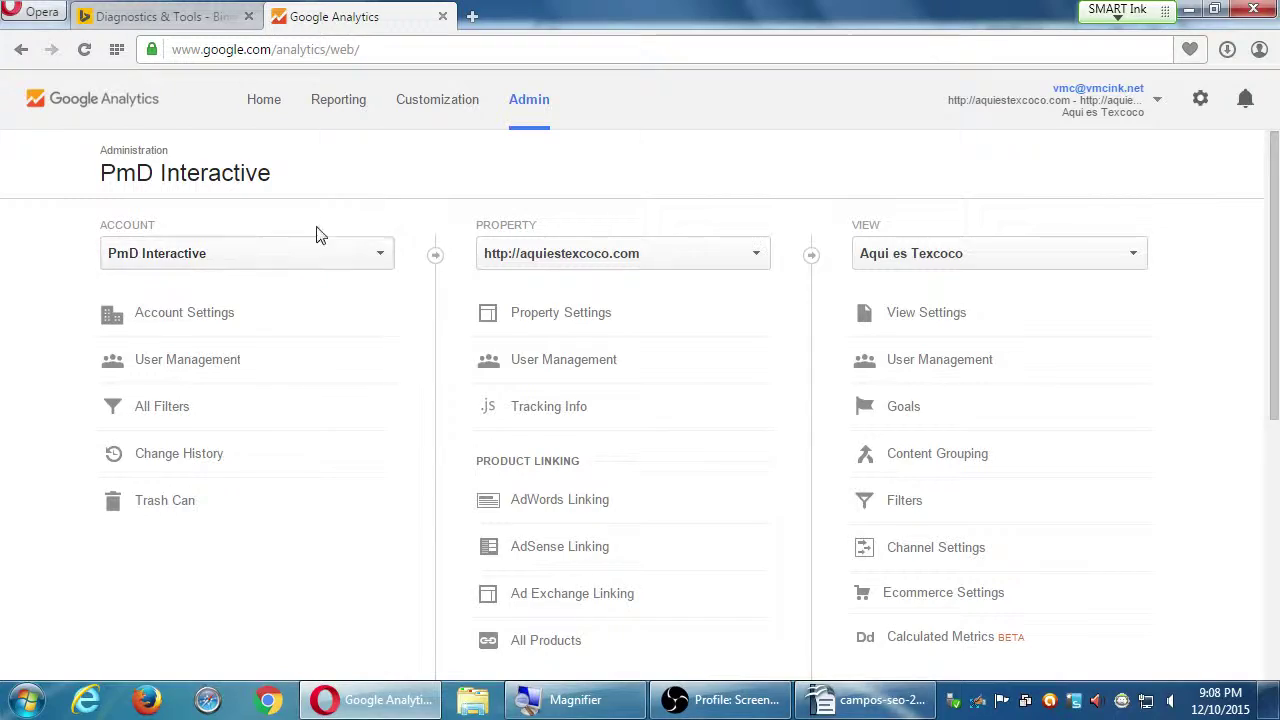
- Switch to the campos-seo-2webmaster-tools.odt document in OpenOffice Writer, follow its Google Webmaster Tools hyperlink, and bring Opera to the front
left_click(863, 700)
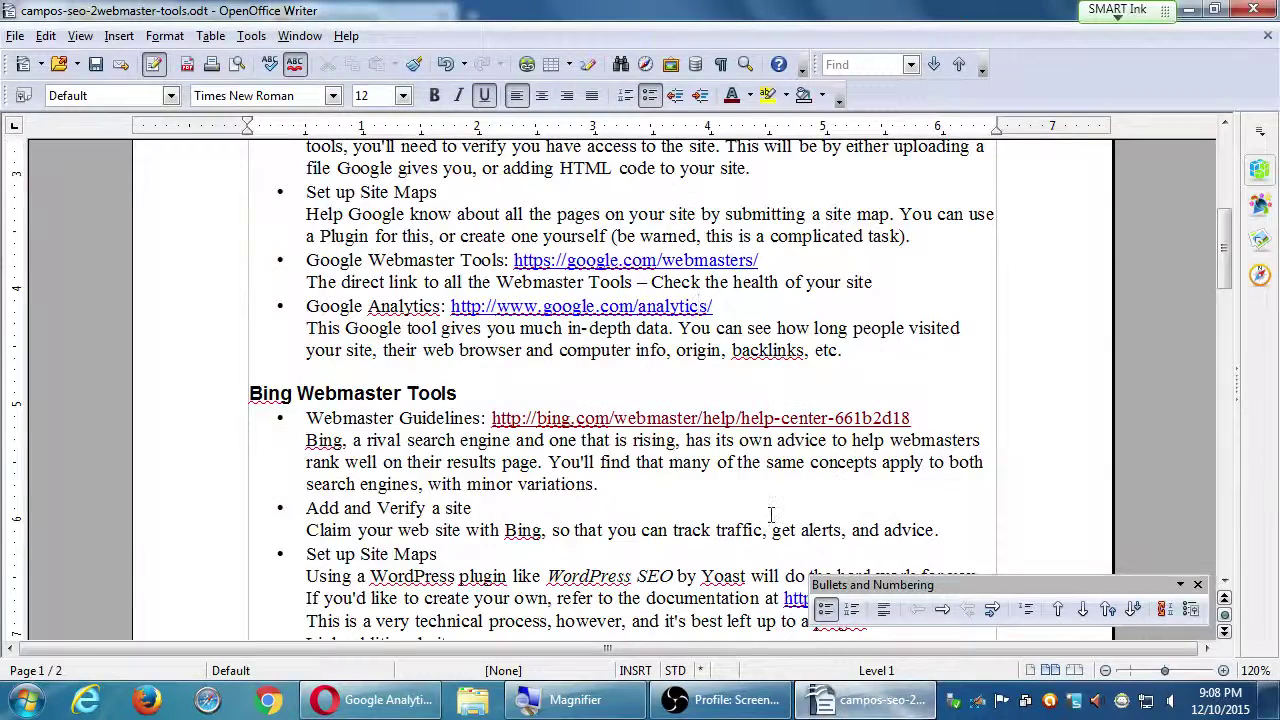
scroll(740, 503, "down", 1)
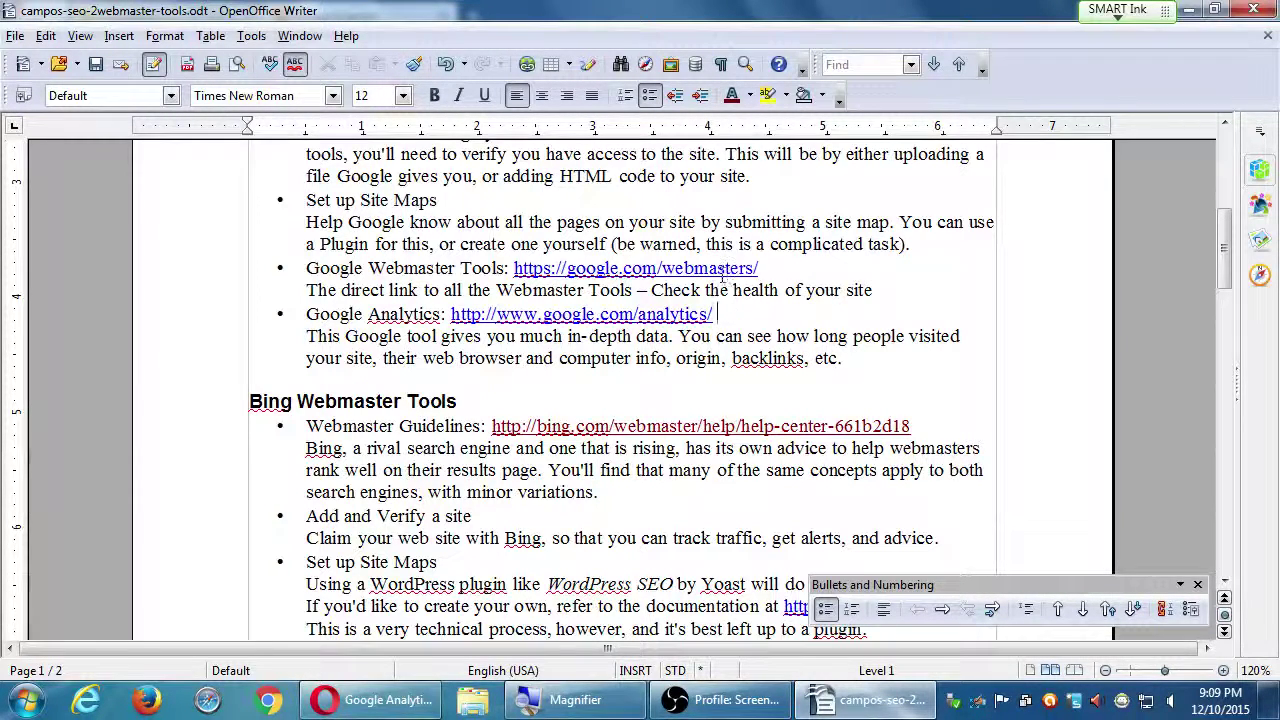
left_click(716, 272, "ctrl")
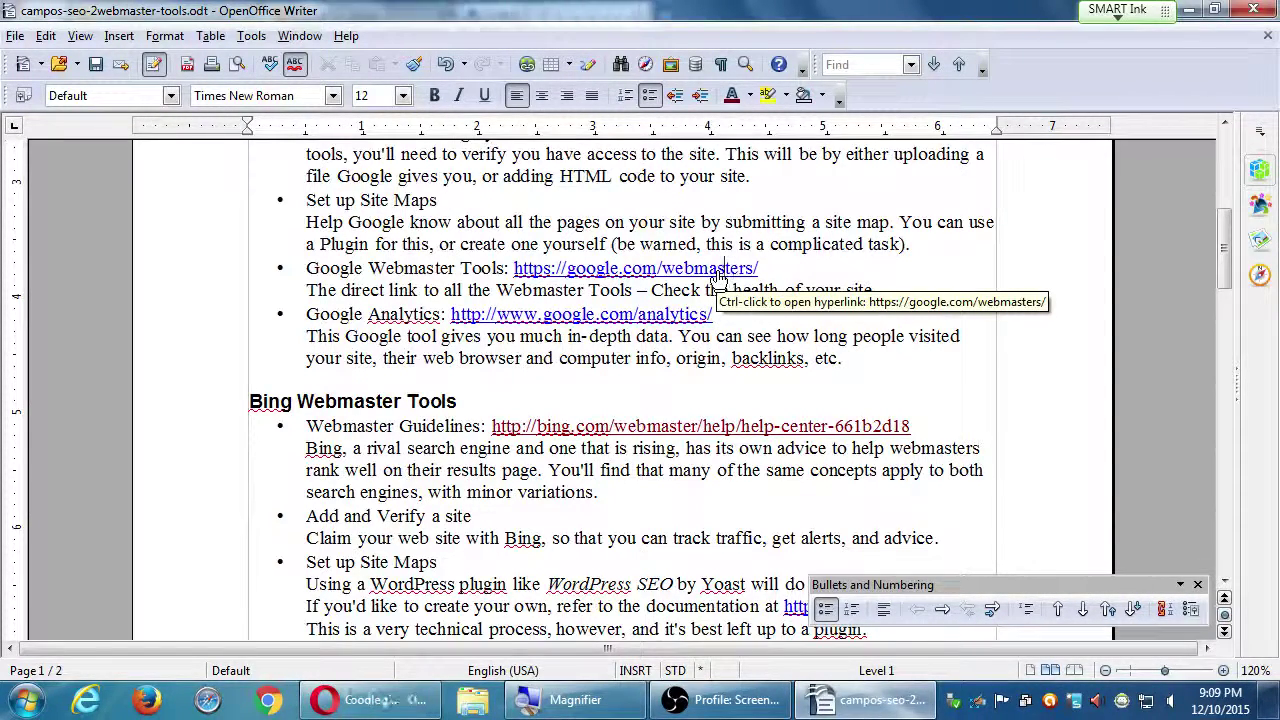
left_click(424, 716)
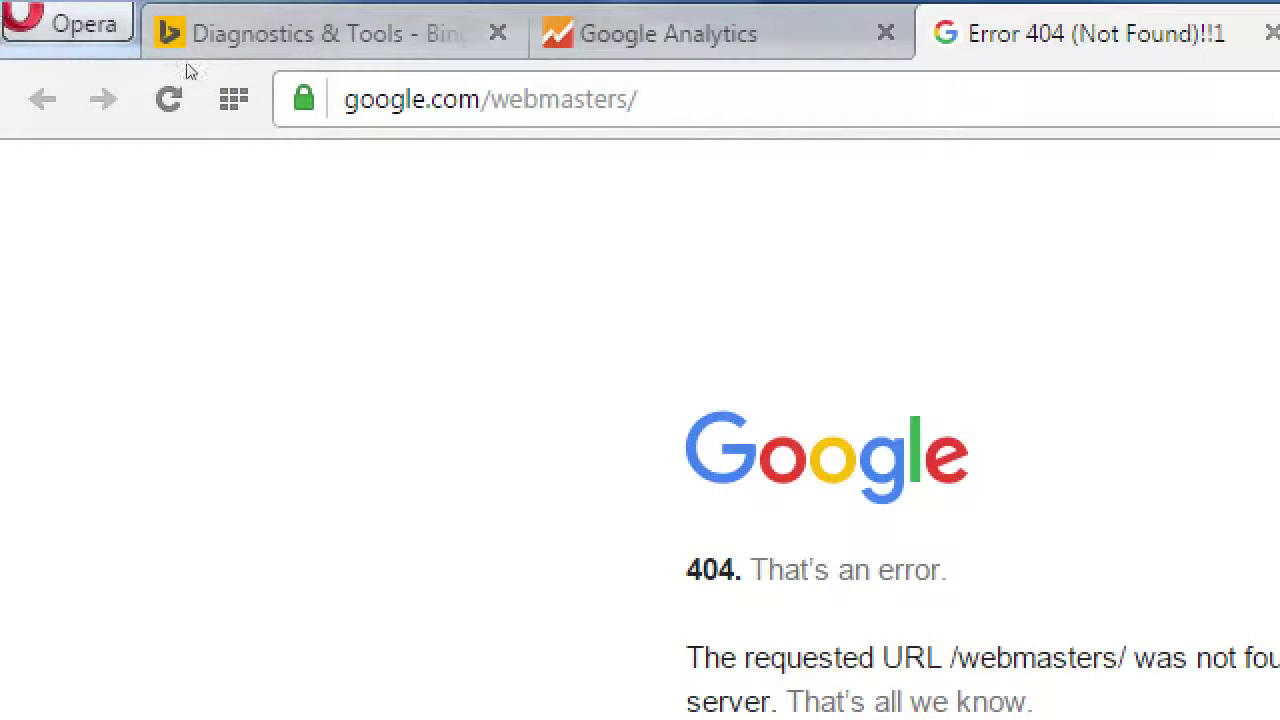
key("ctrl+l")
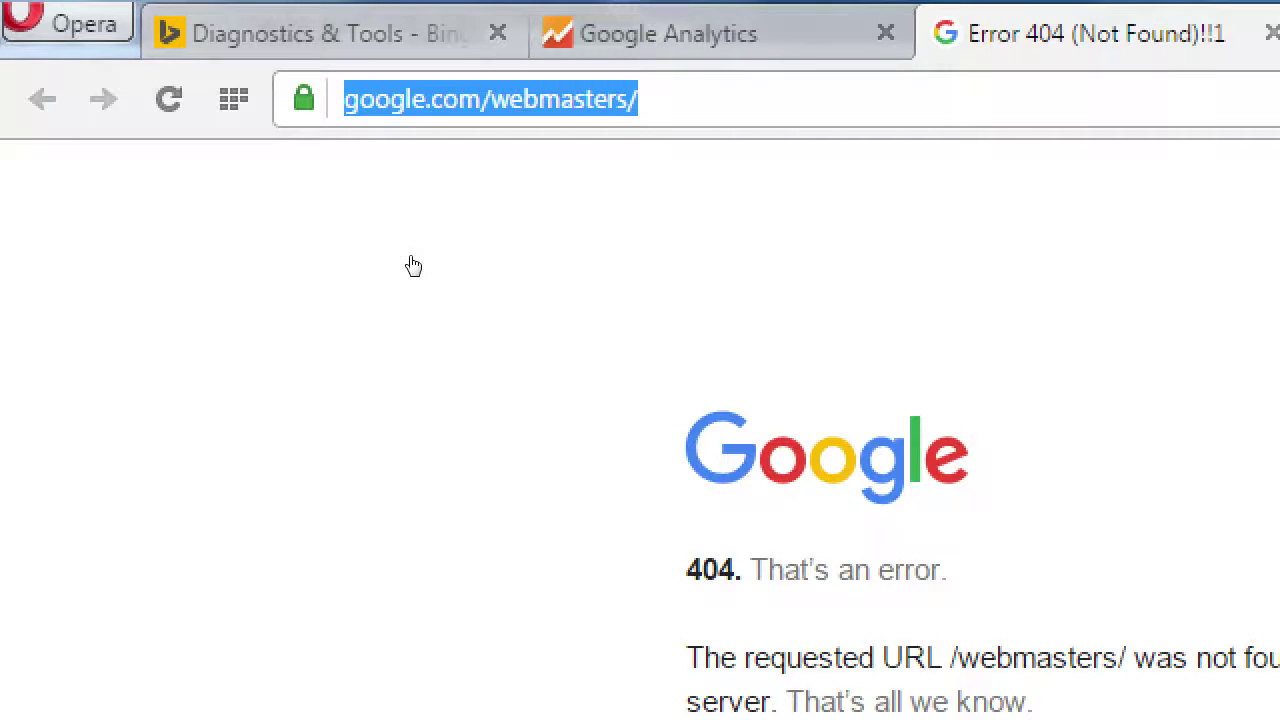
key("Home")
type("www.")
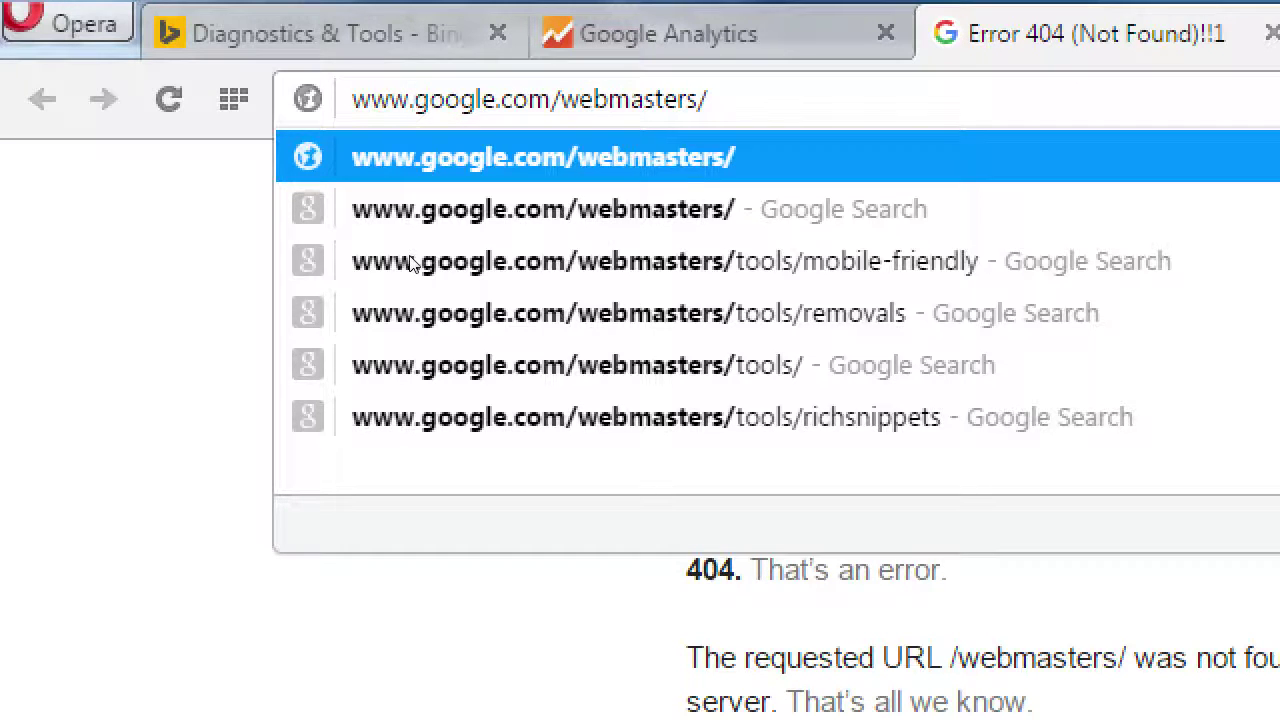
key("Return")
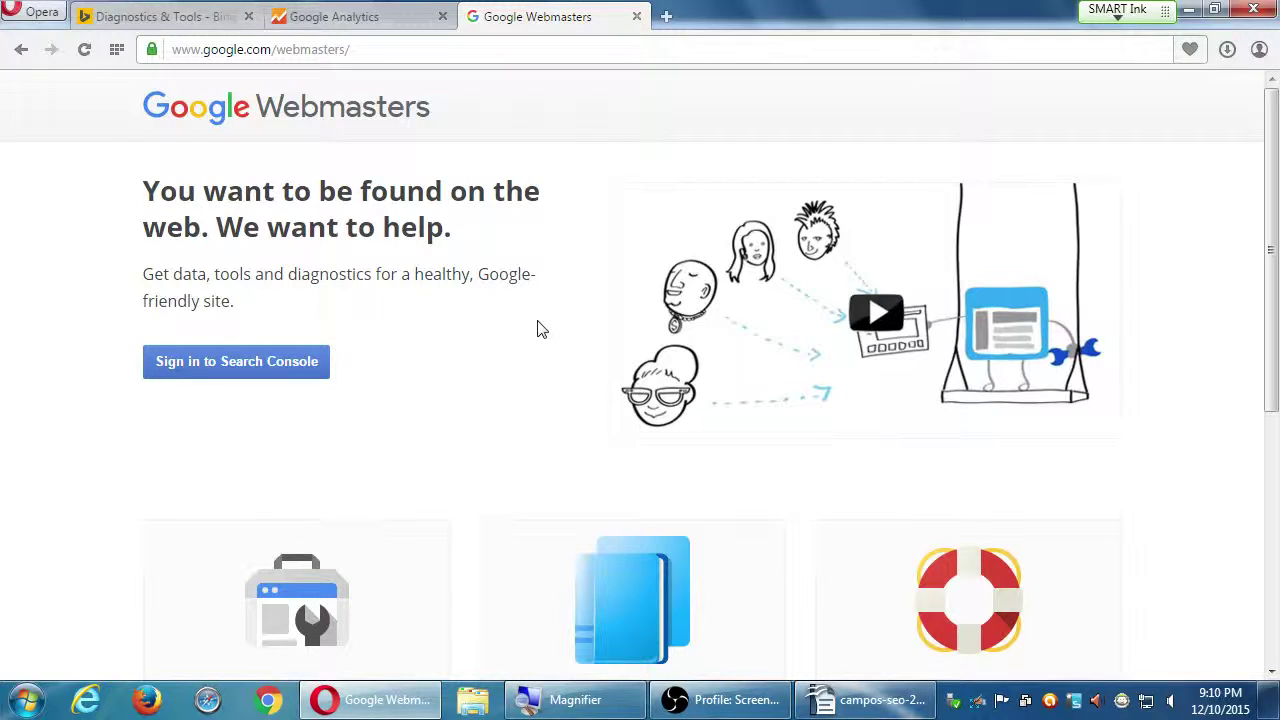
- Switch back to the OpenOffice Writer handout and review its Google Webmaster Tools, Bing Webmaster Tools and Conversion Goals sections
left_click(858, 700)
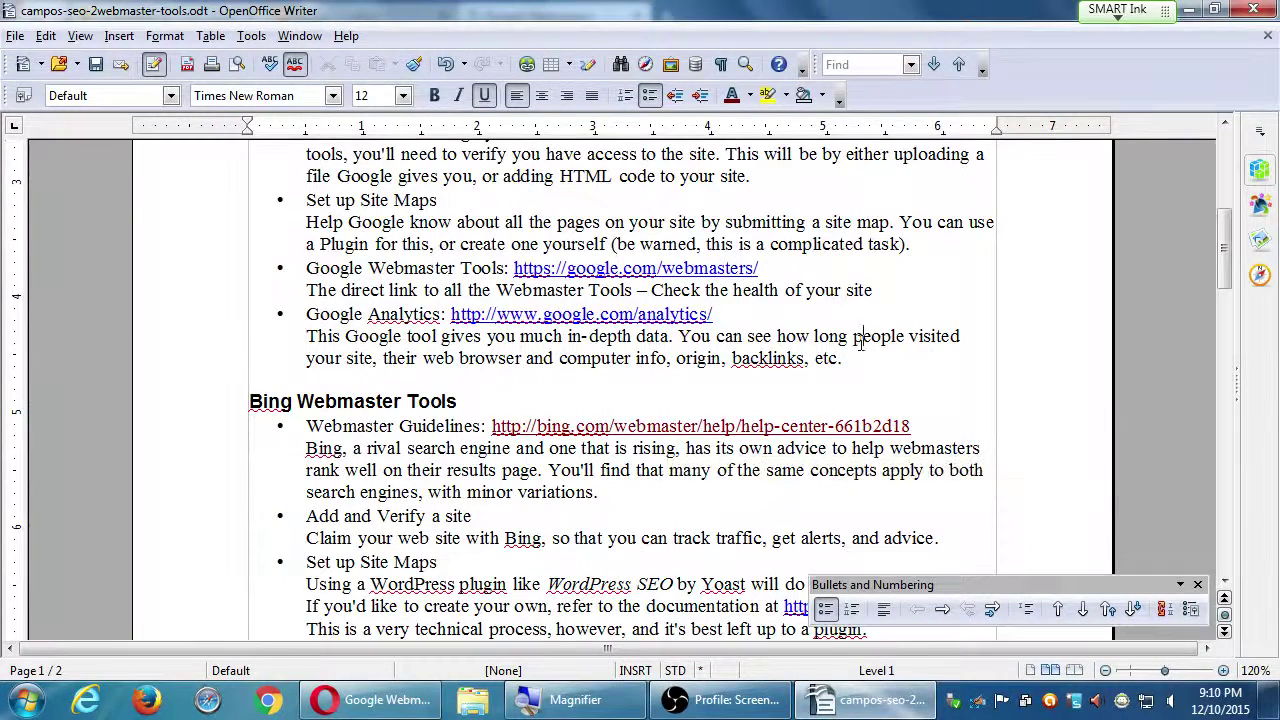
scroll(860, 342, "up", 7)
scroll(858, 338, "down", 6)
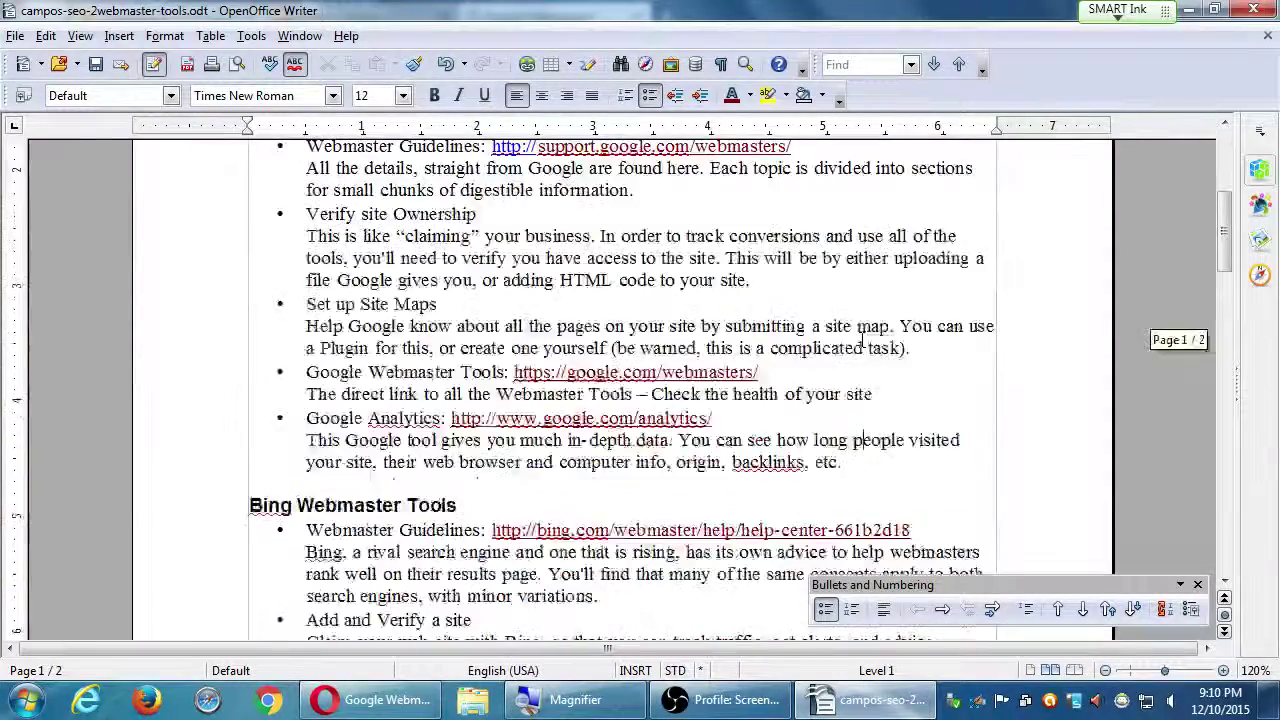
scroll(860, 342, "down", 20)
scroll(862, 340, "up", 6)
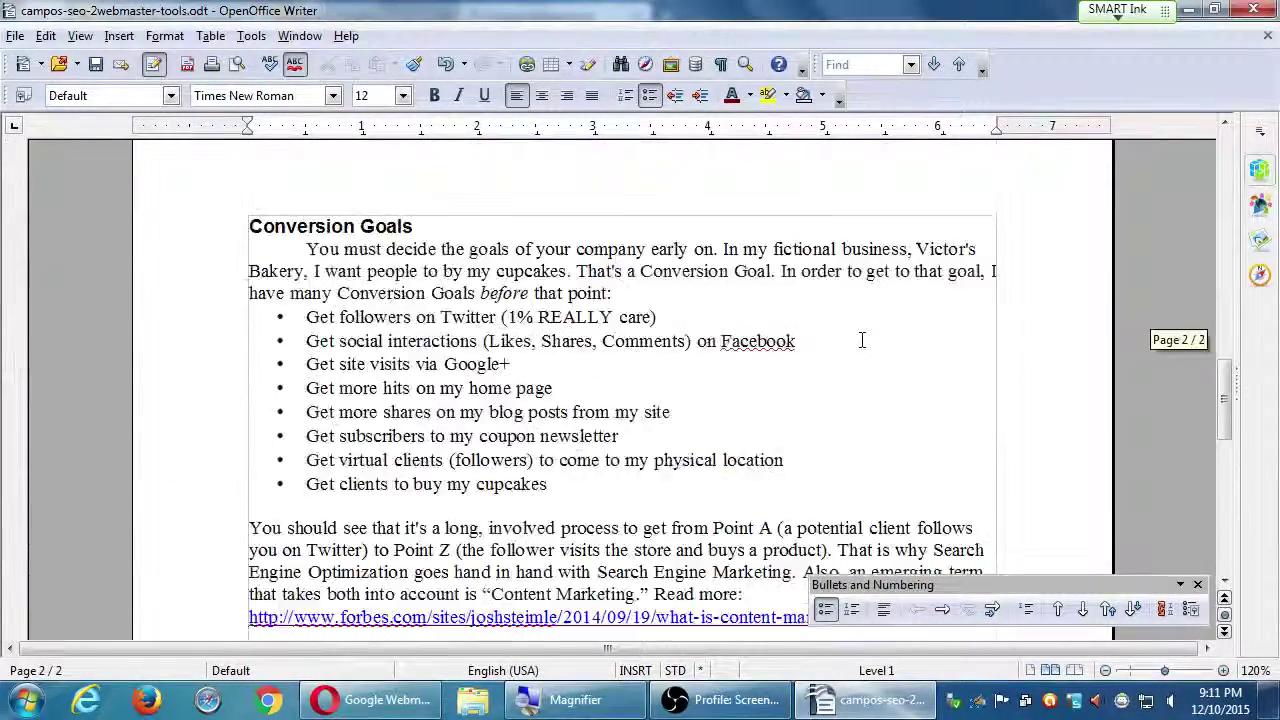
scroll(862, 340, "up", 15)
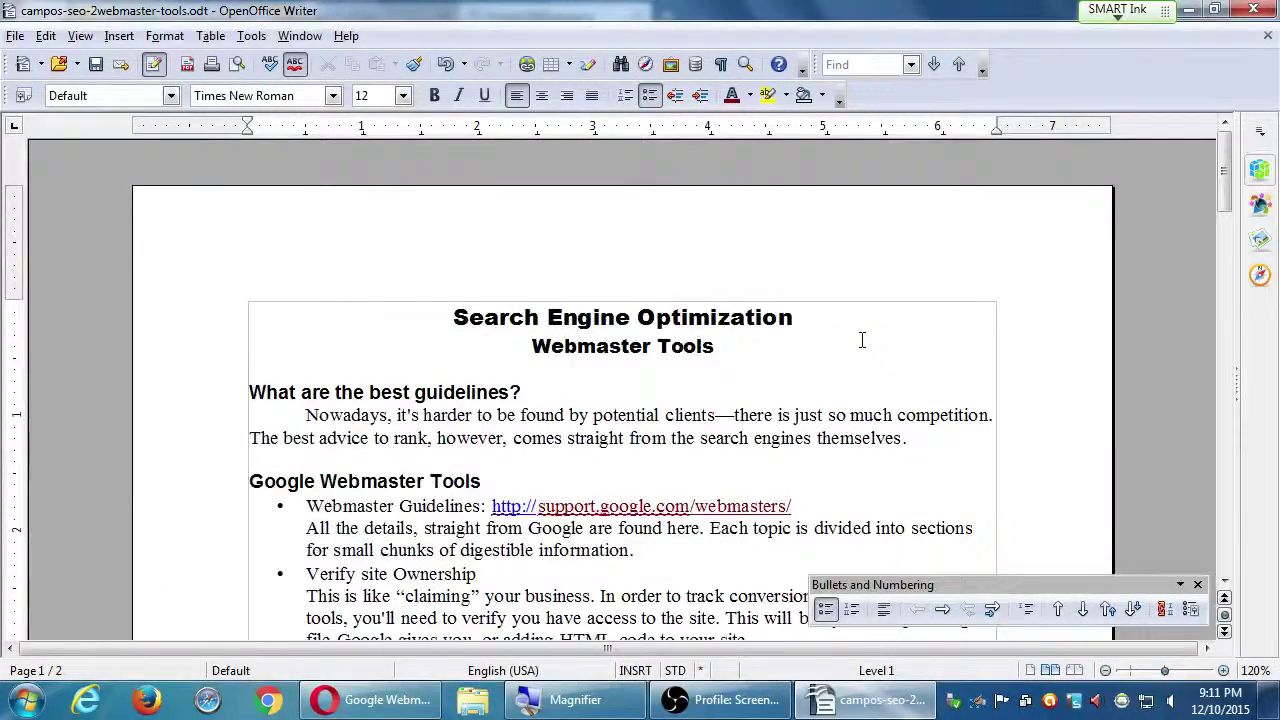
scroll(862, 340, "down", 12)
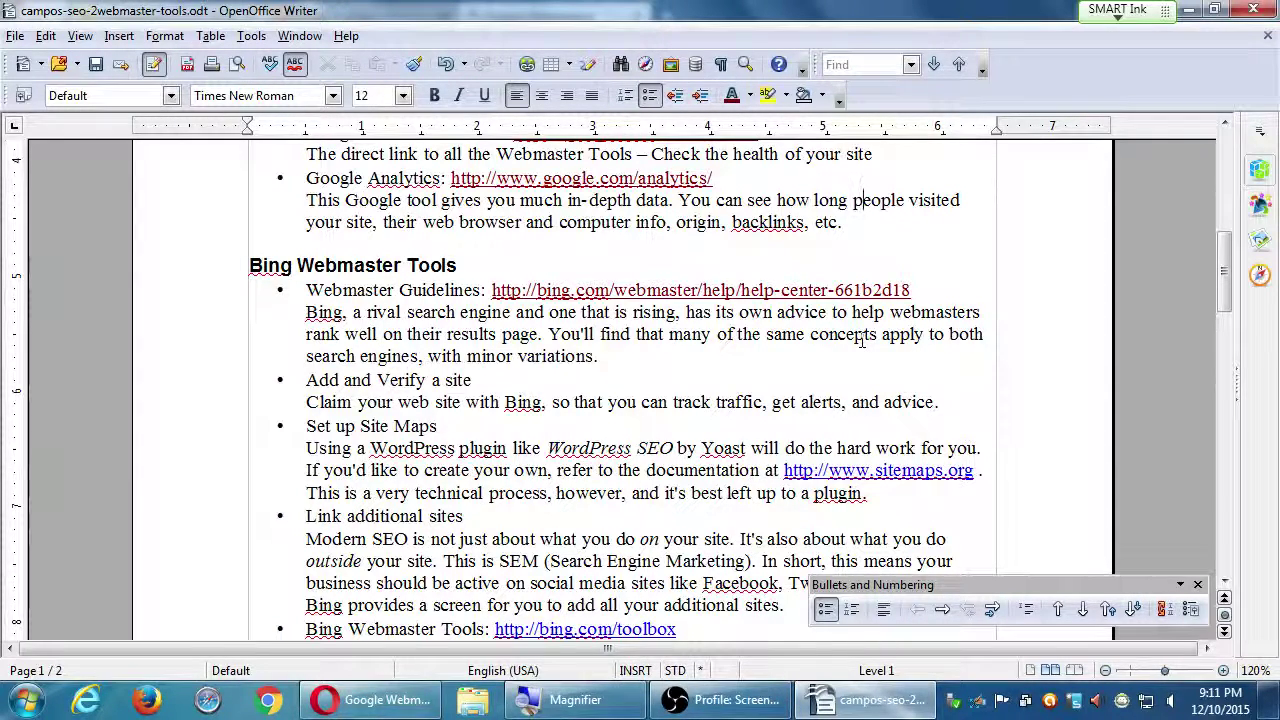
scroll(742, 371, "up", 8)
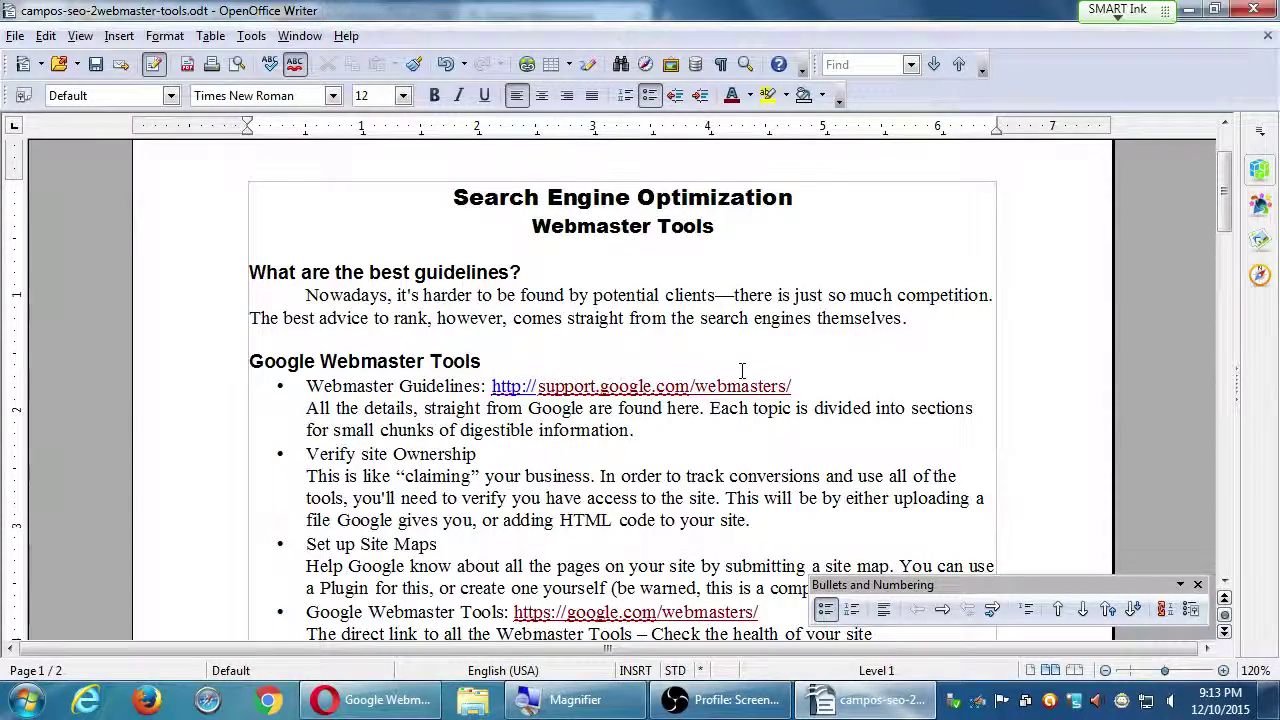
scroll(741, 371, "down", 20)
scroll(741, 371, "down", 6)
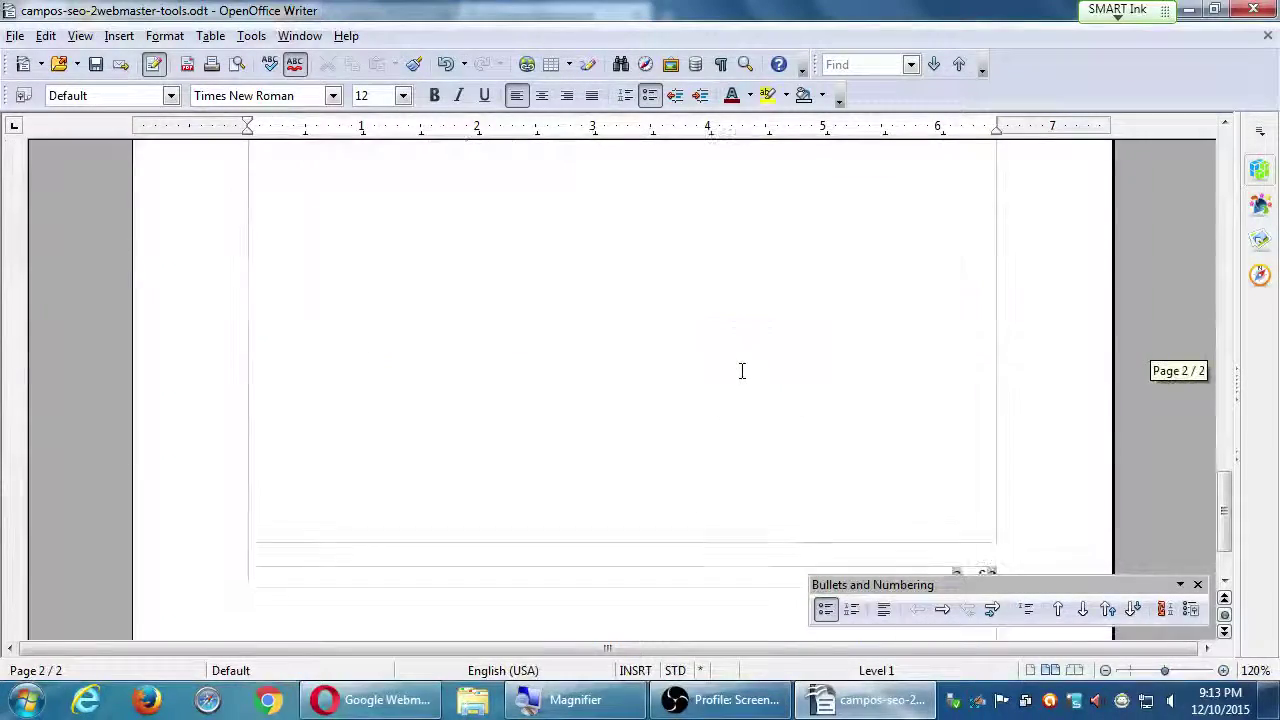
scroll(741, 371, "up", 20)
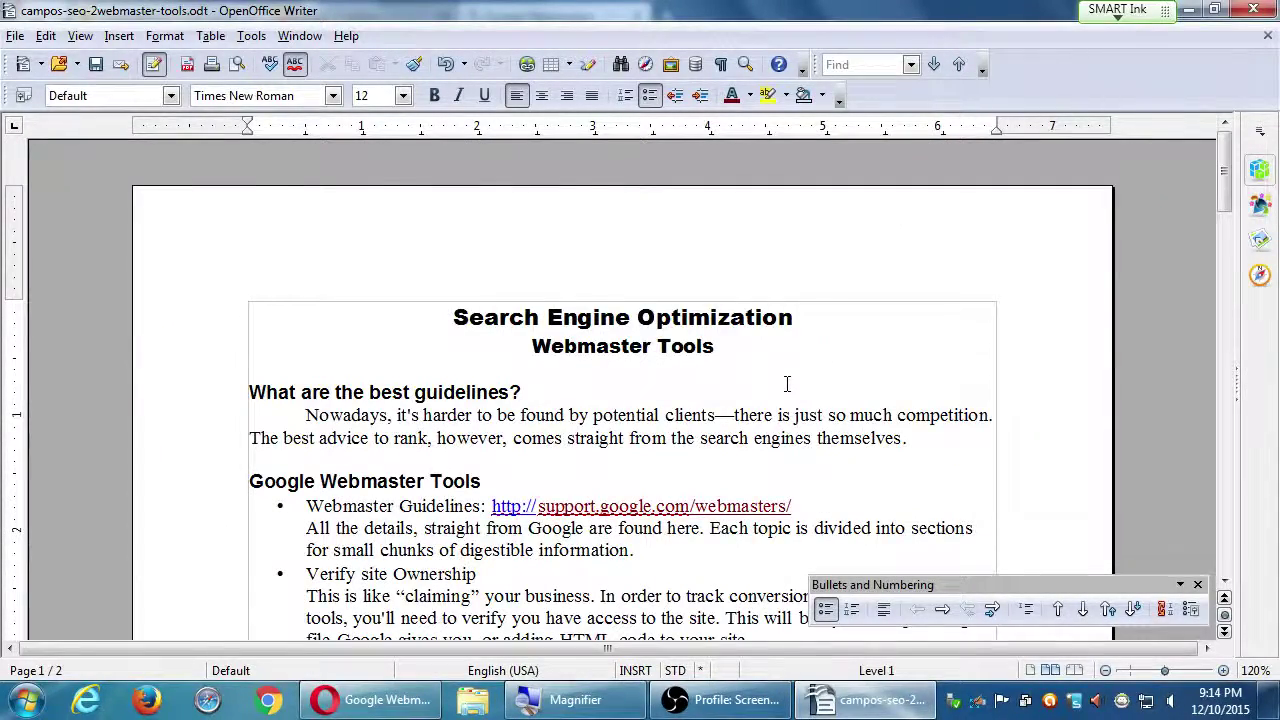
scroll(787, 384, "down", 15)
scroll(787, 384, "up", 7)
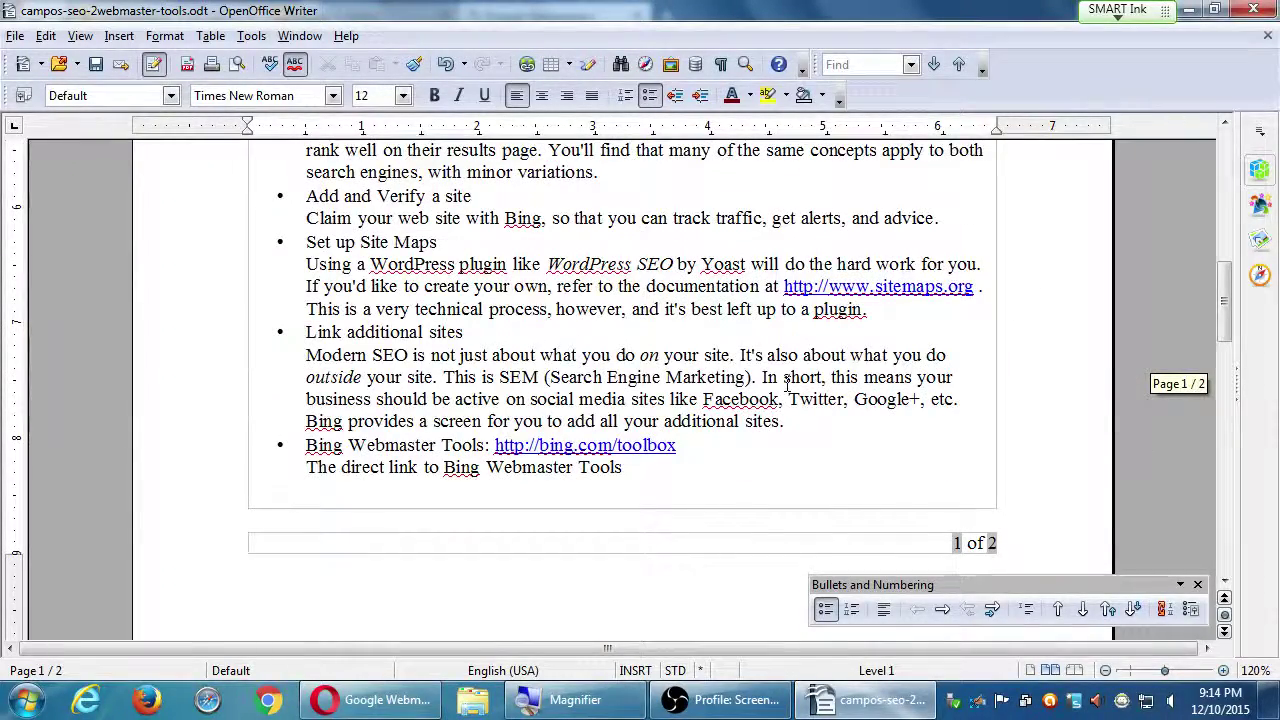
scroll(787, 384, "up", 10)
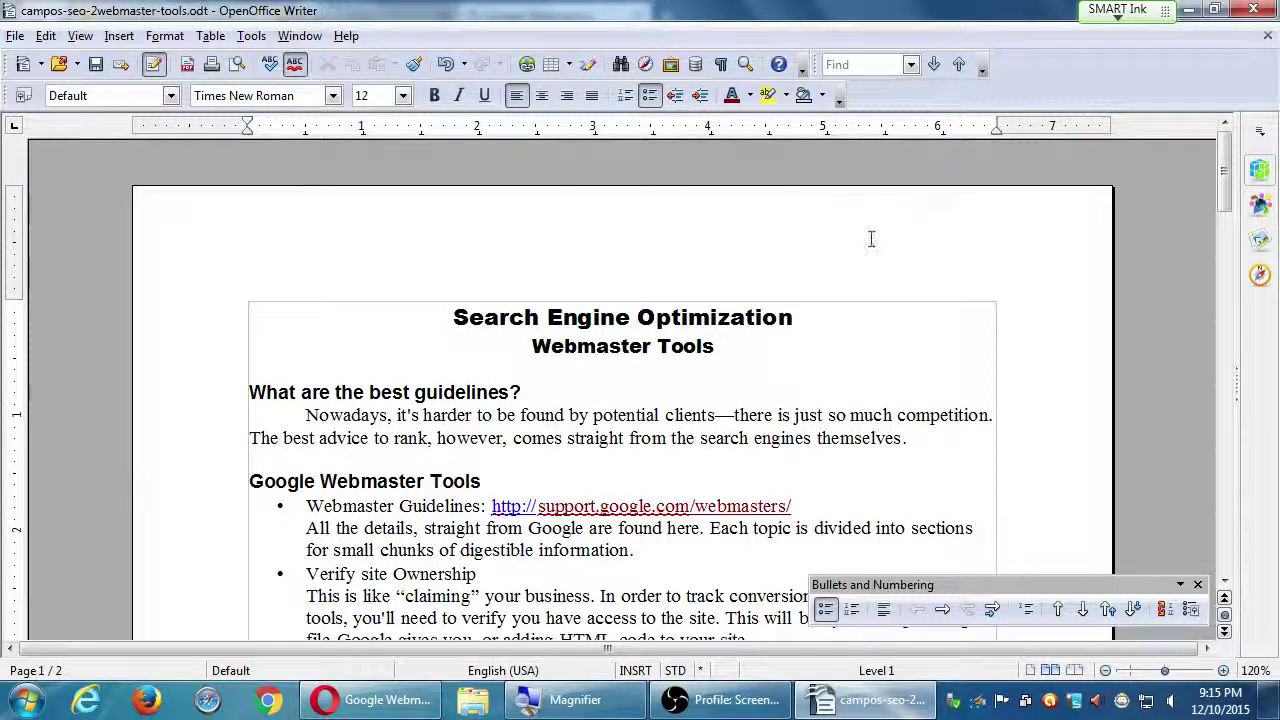
scroll(871, 240, "down", 20)
scroll(878, 278, "down", 15)
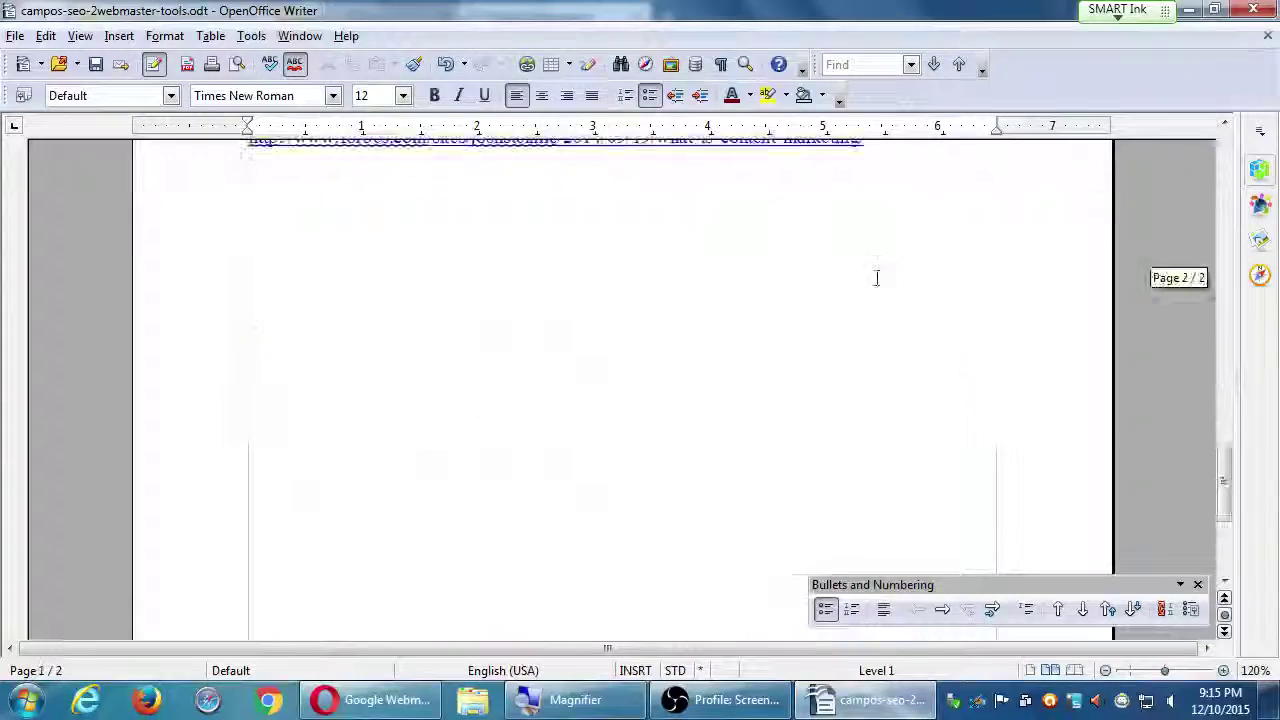
scroll(731, 303, "up", 13)
scroll(731, 303, "down", 3)
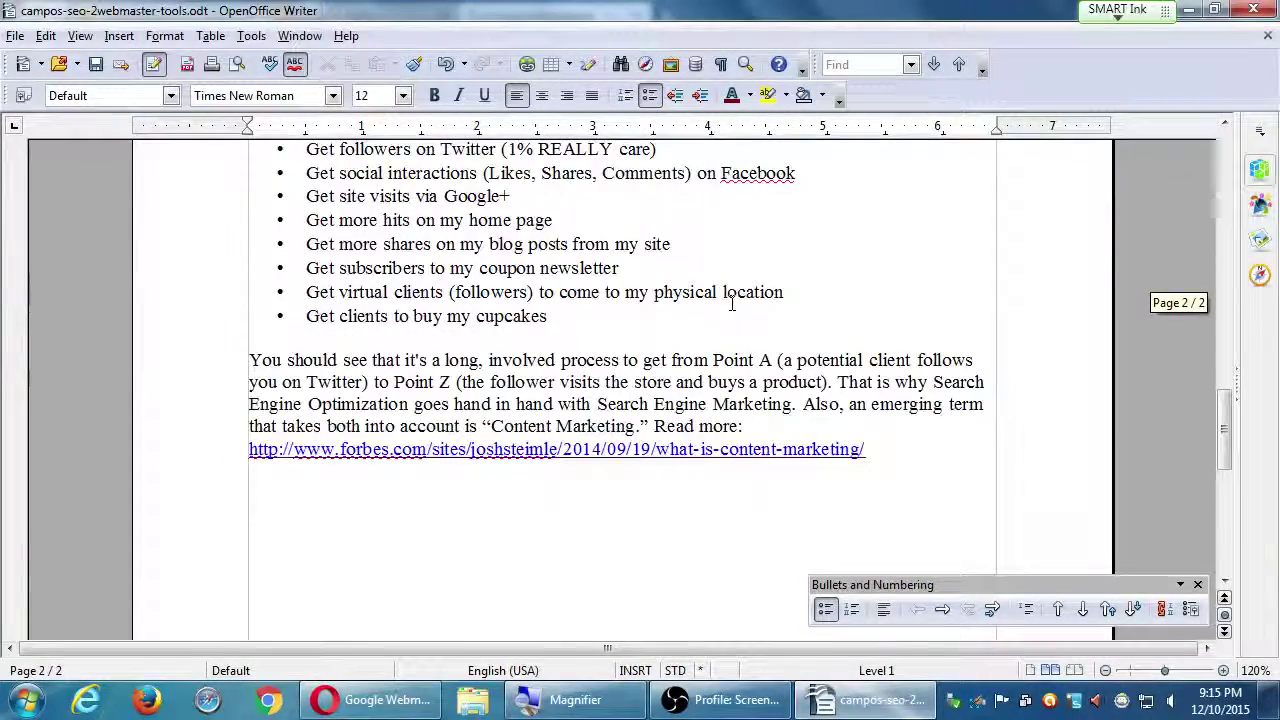
scroll(731, 303, "up", 20)
scroll(731, 303, "up", 3)
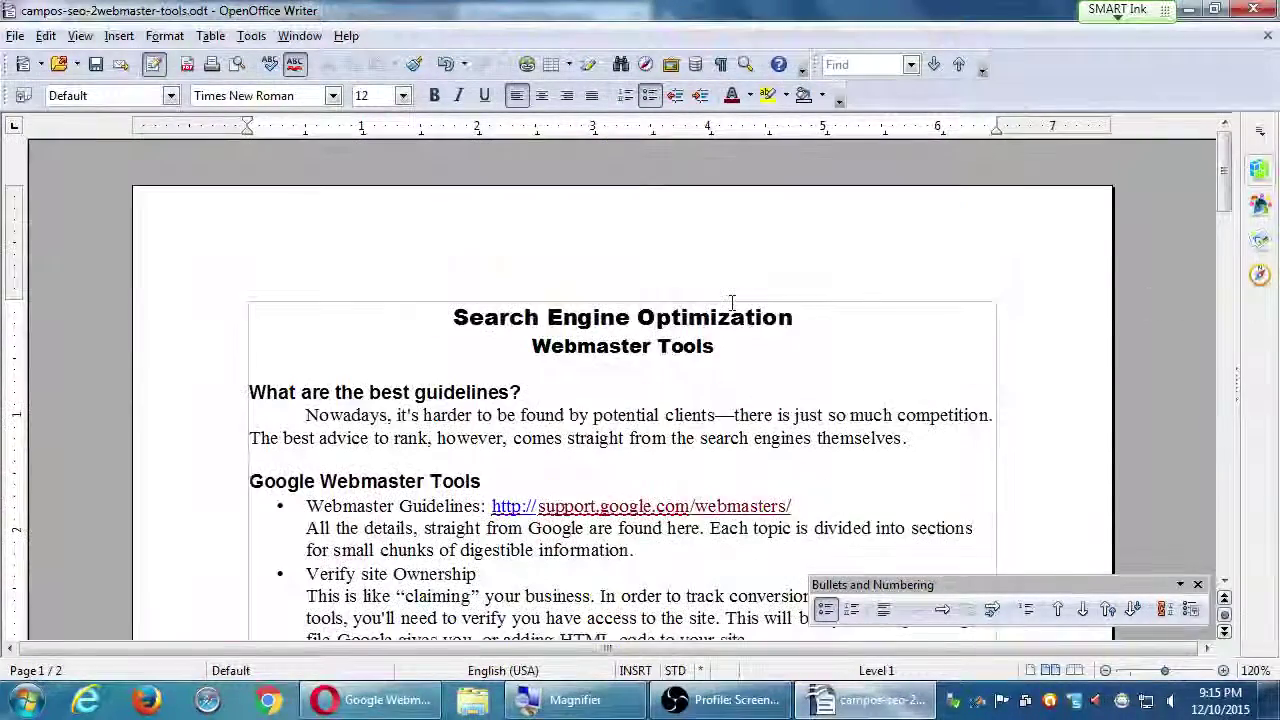
scroll(731, 303, "down", 15)
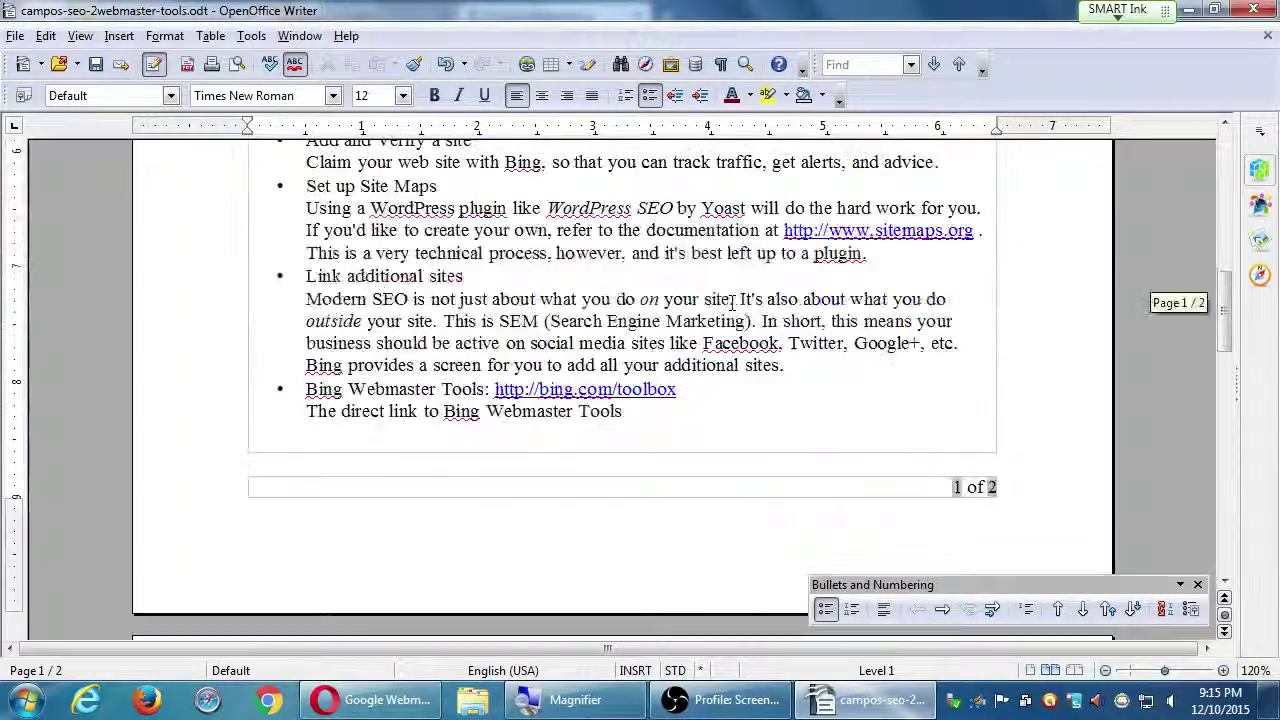
scroll(731, 303, "up", 6)
scroll(731, 303, "down", 2)
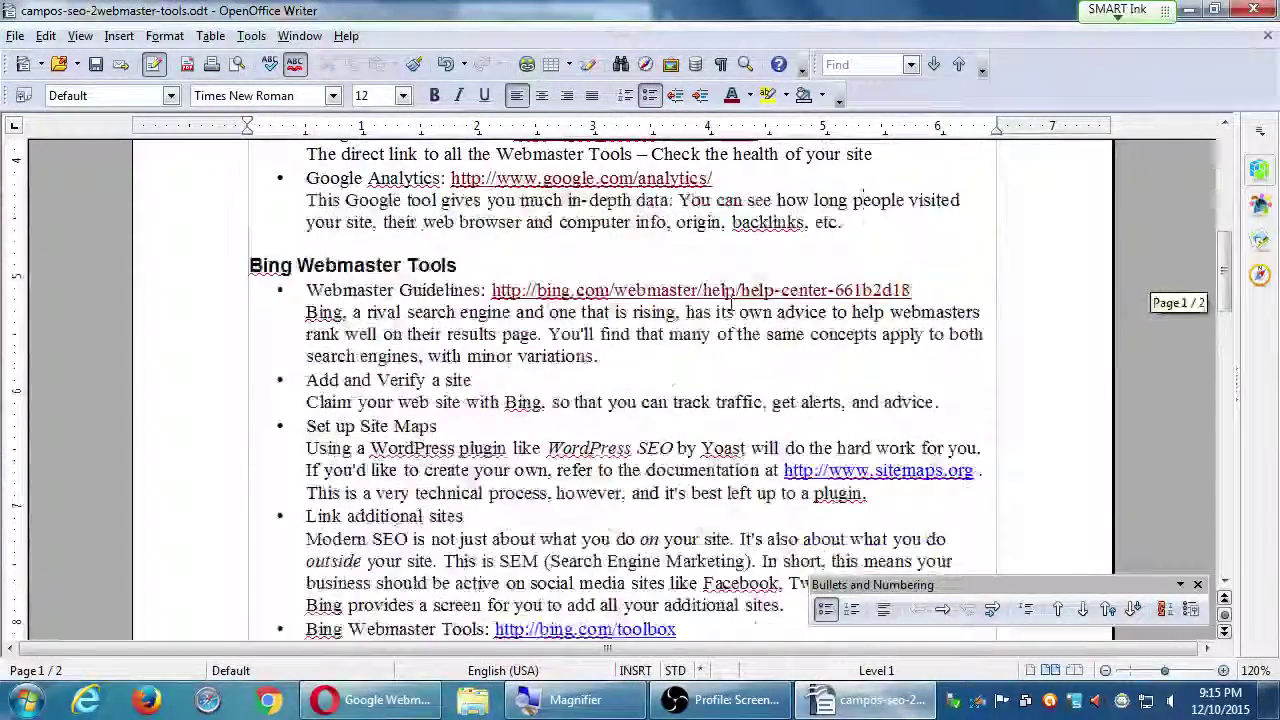